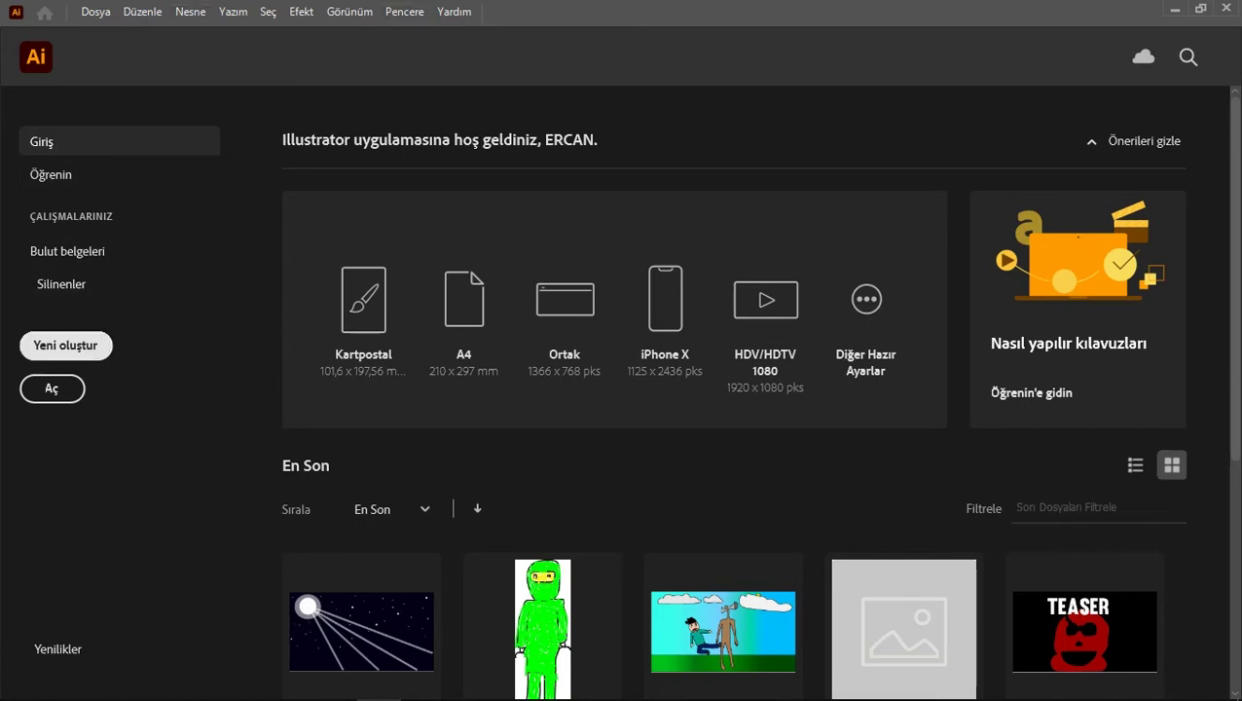
click(66, 345)
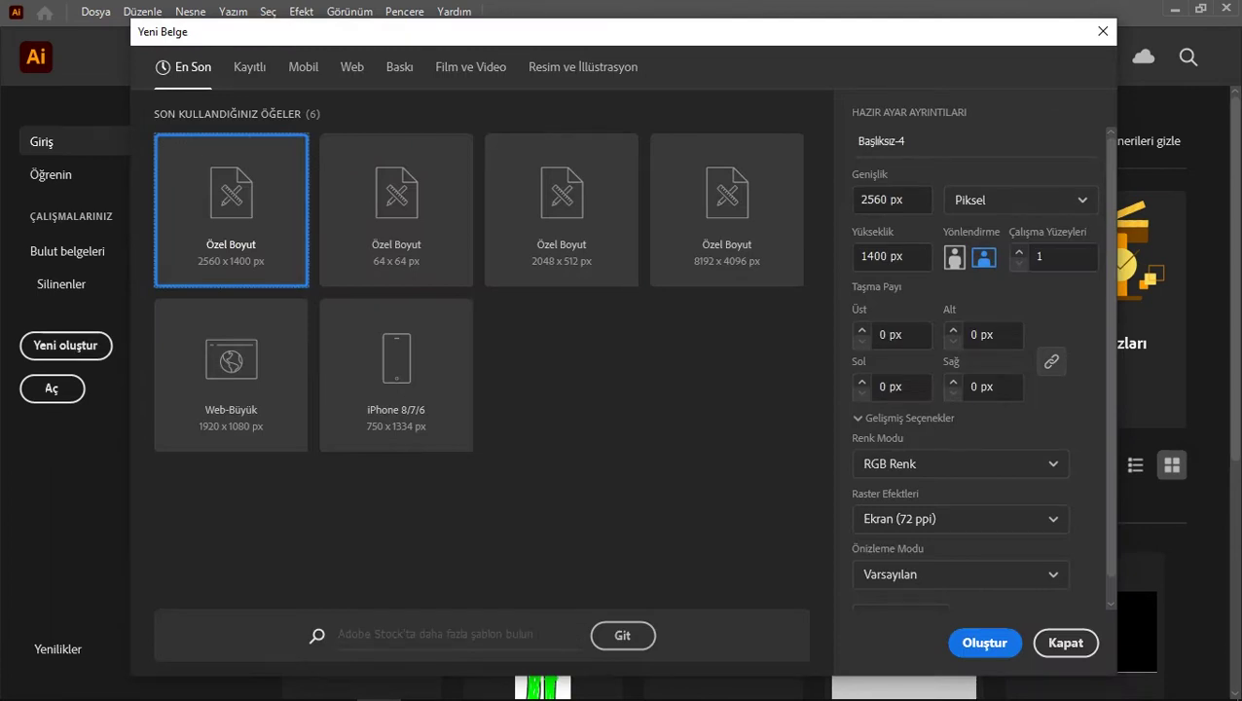
click(1103, 31)
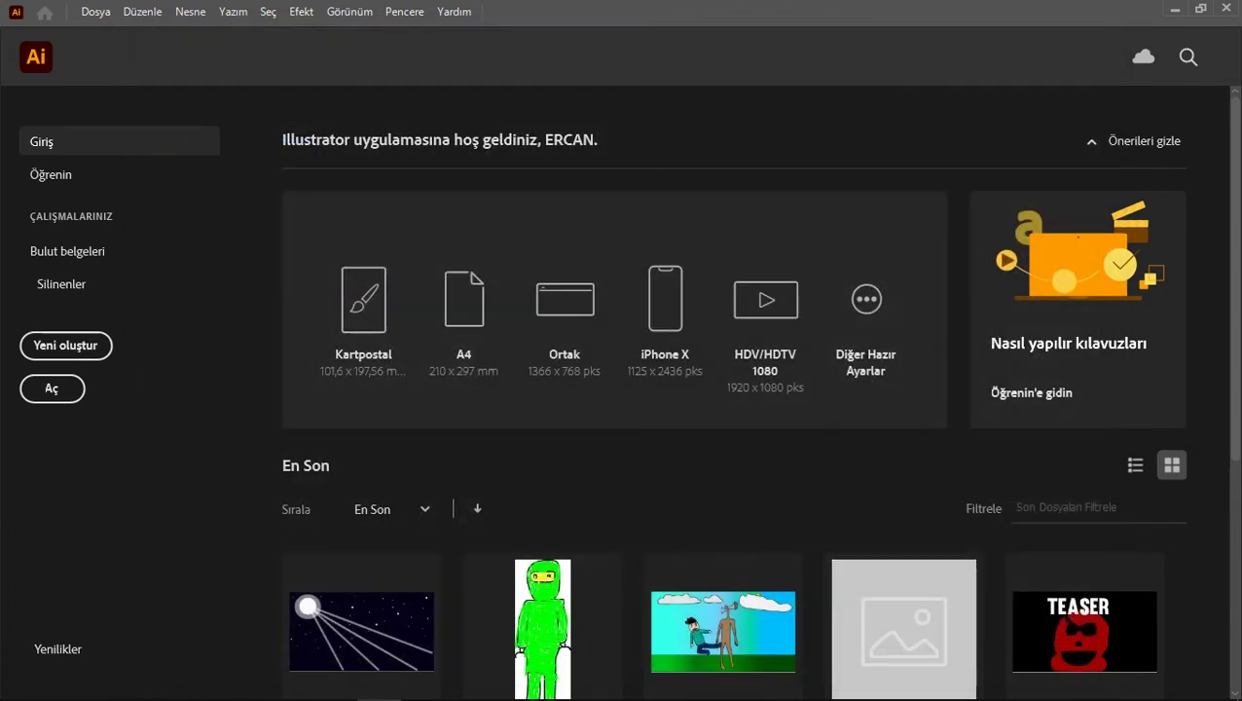
click(1175, 9)
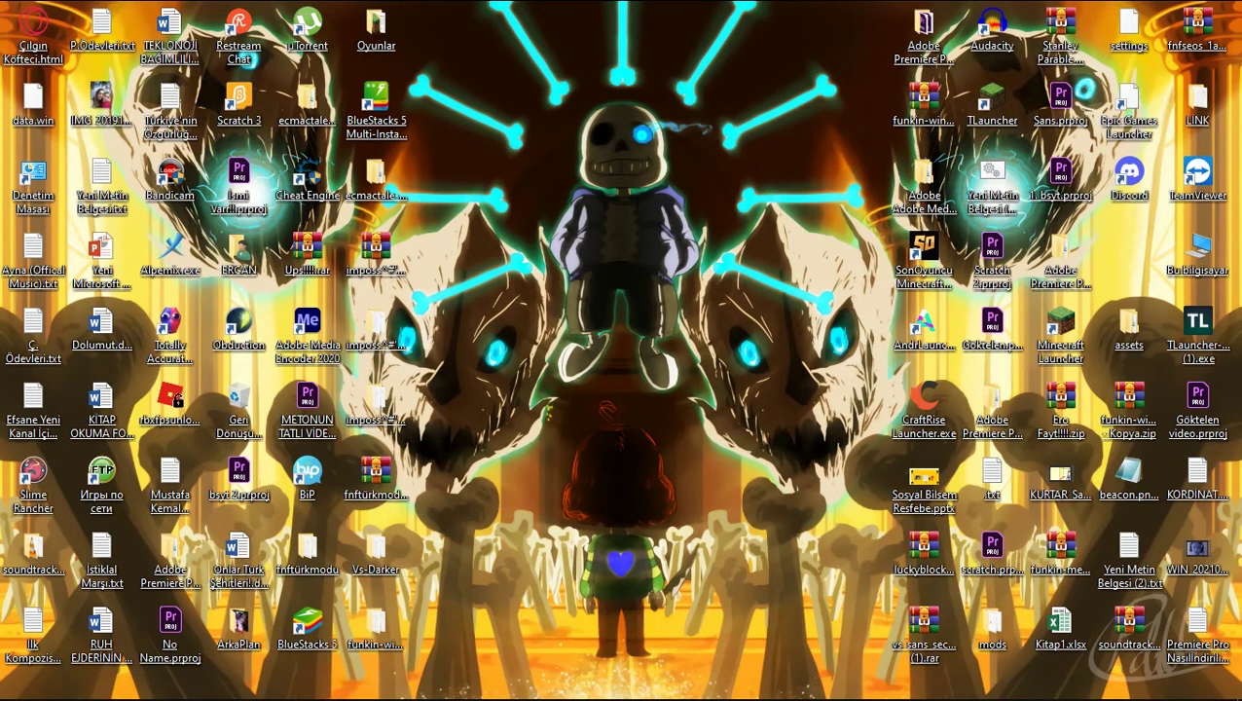
double_click(375, 625)
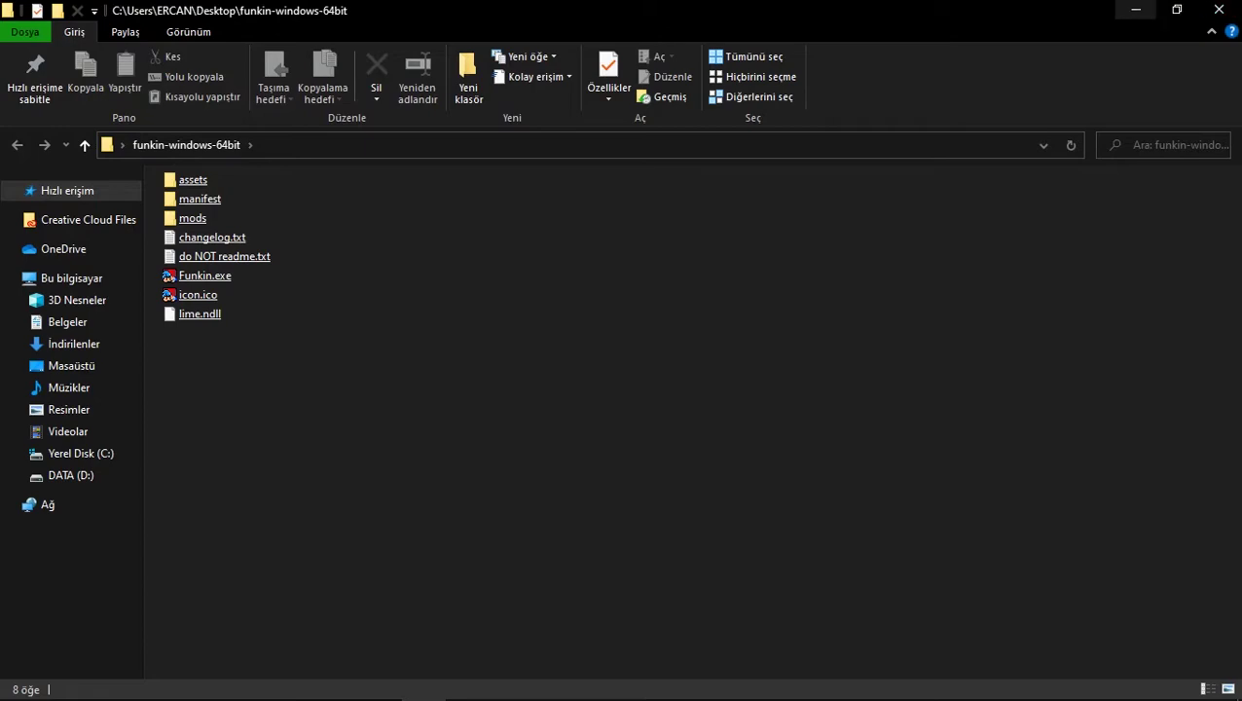
click(1135, 9)
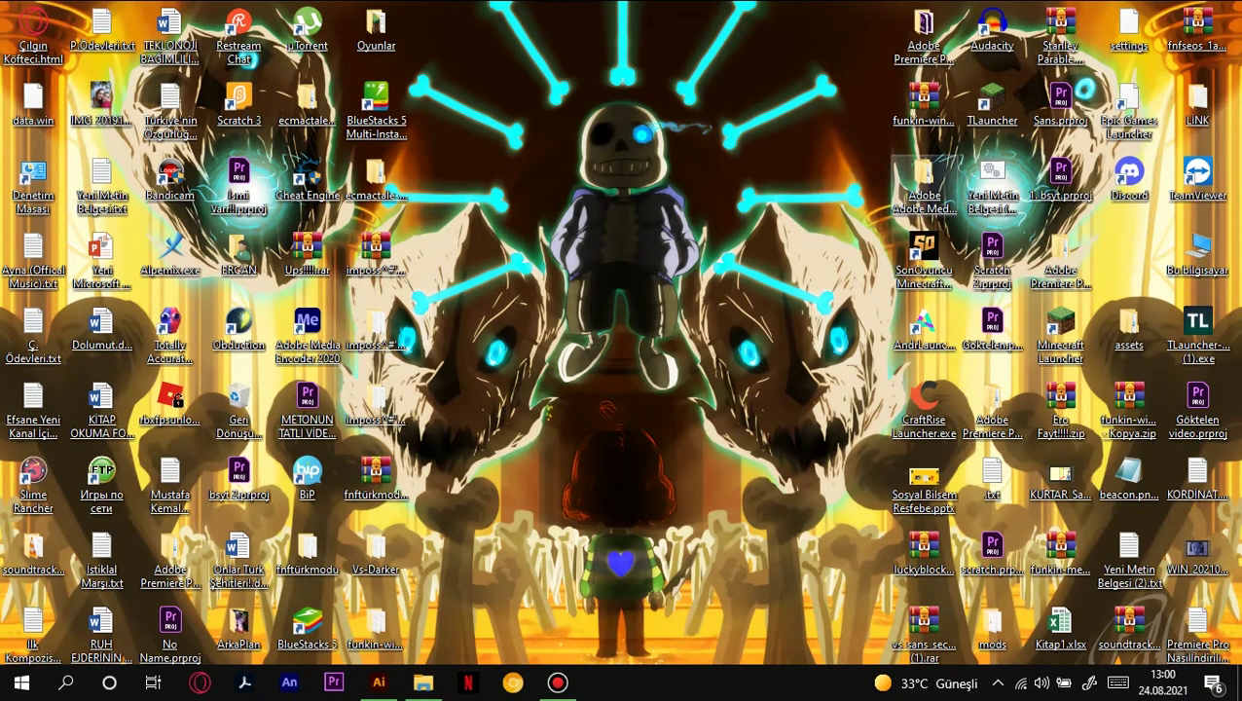
Step: Open the images folder inside the assets folder of the desktop's funkin-windows-64bit folder
double_click(376, 625)
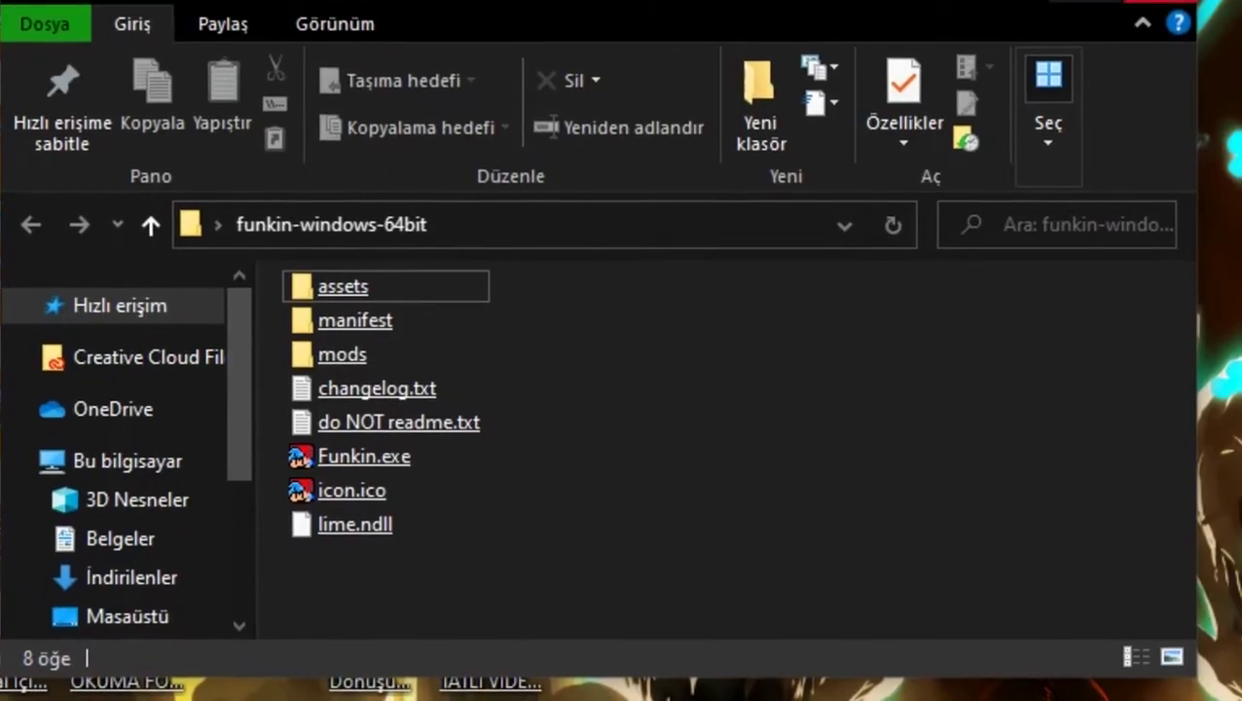
click(1087, 2)
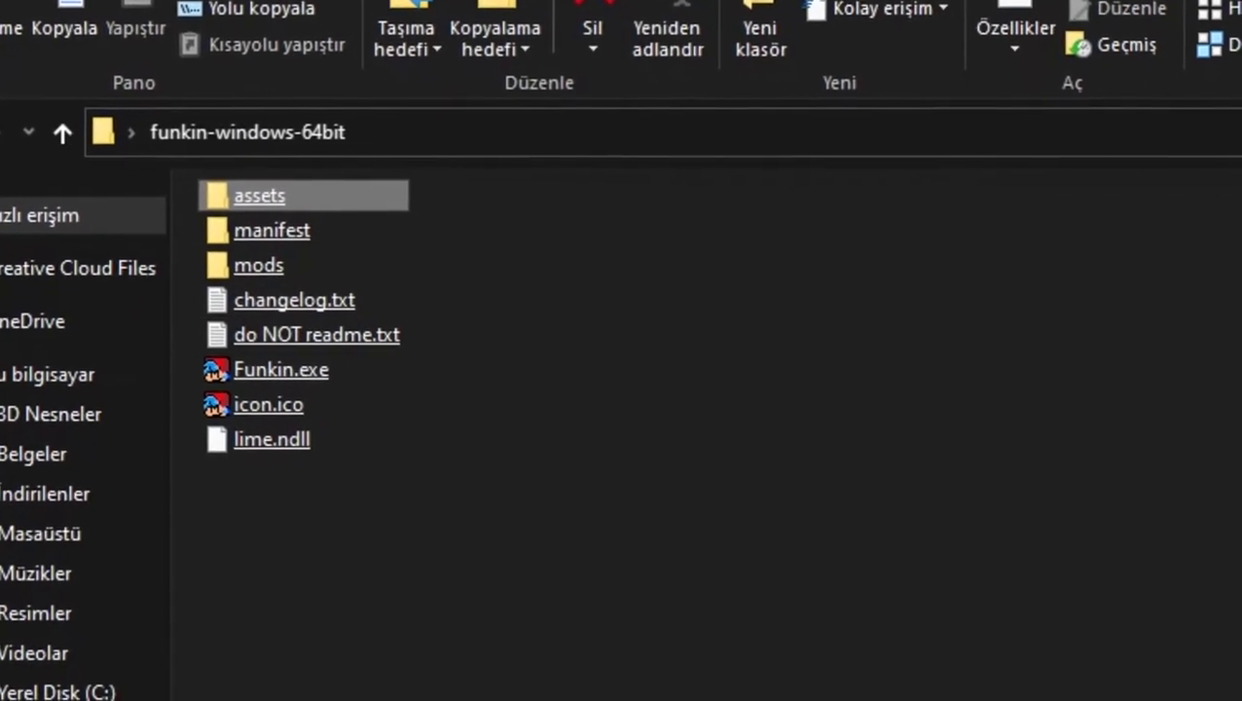
key(Return)
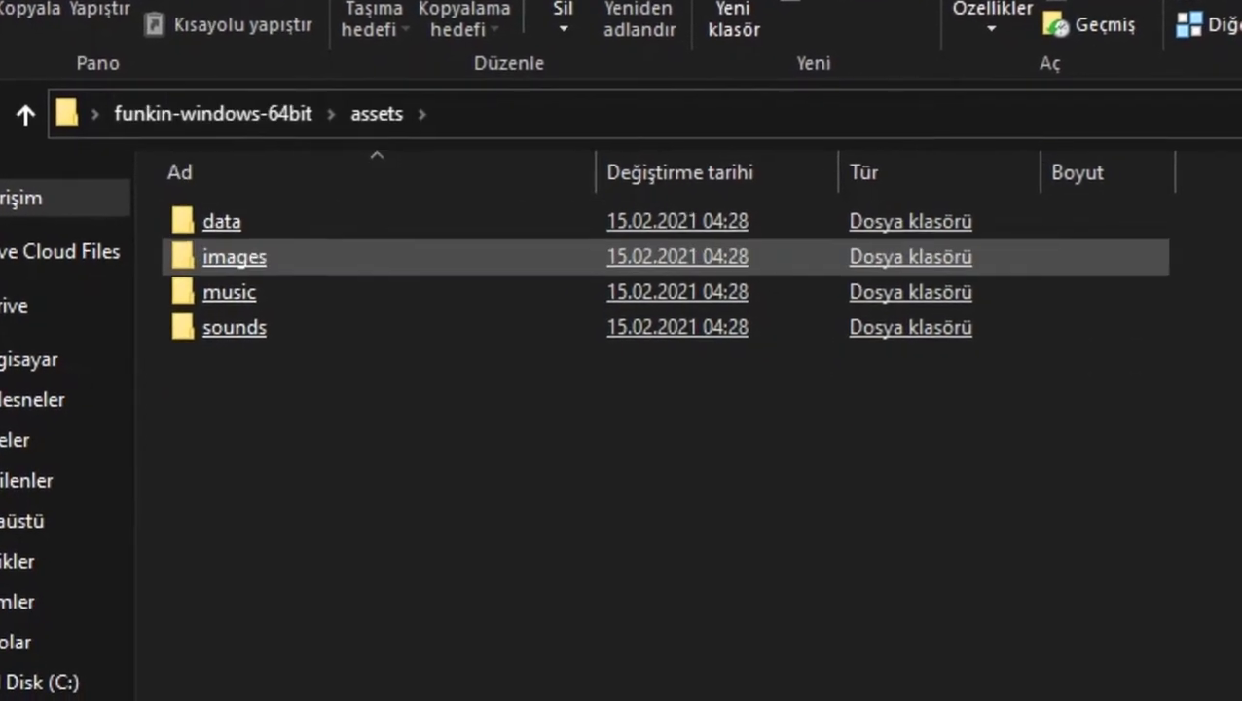
click(220, 251)
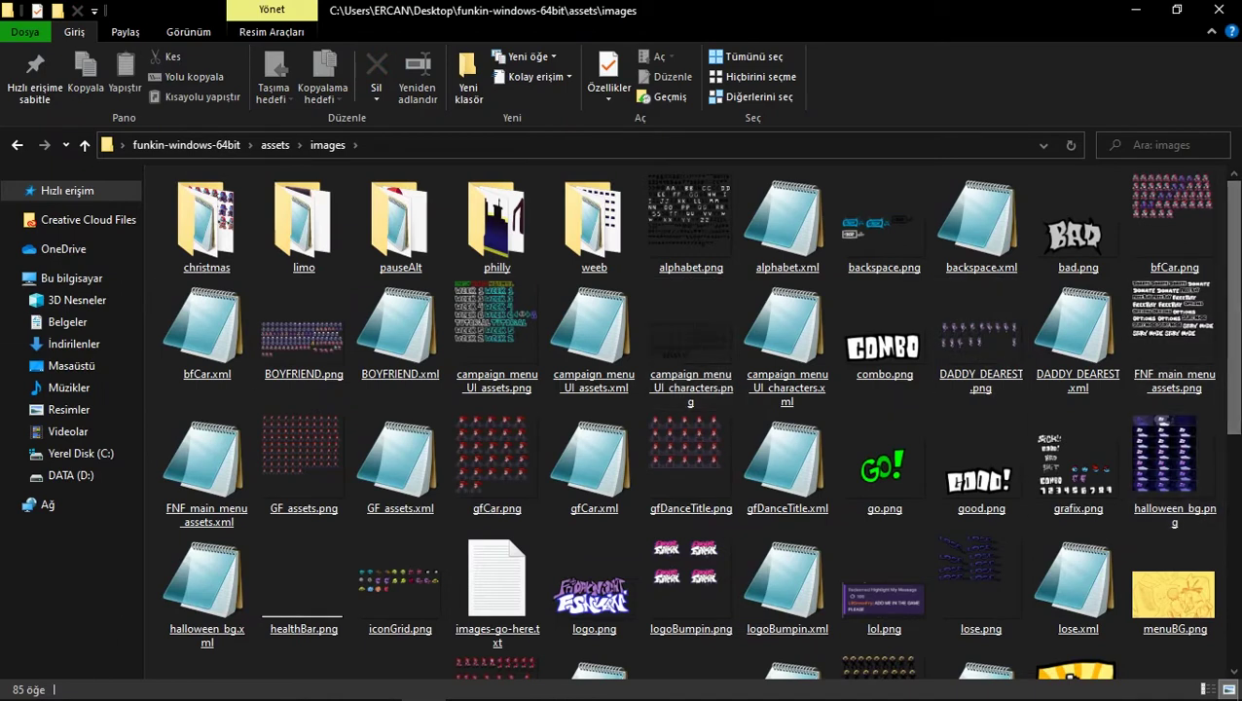
Step: Look through the images folder and select the sprite sheet DADDY_DEAREST.png
scroll(1168, 335, down, 1)
drag(1234, 357, 1234, 331)
scroll(1050, 331, up, 1)
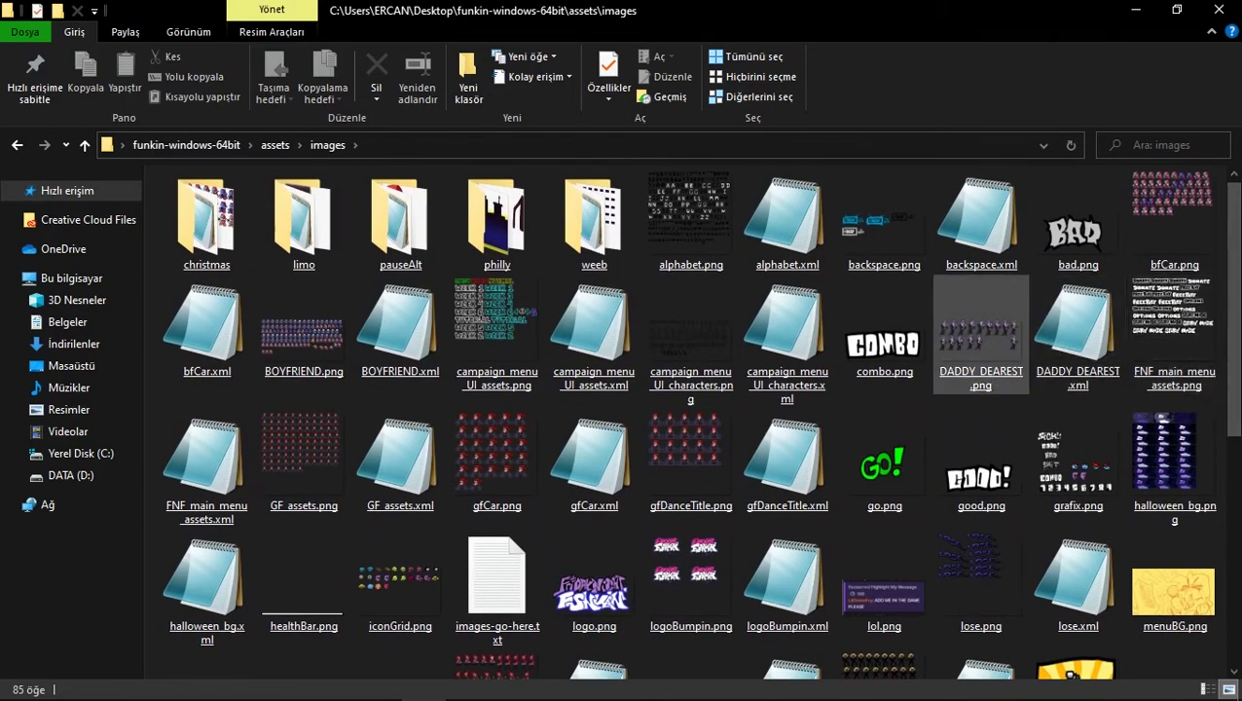
drag(978, 356, 909, 329)
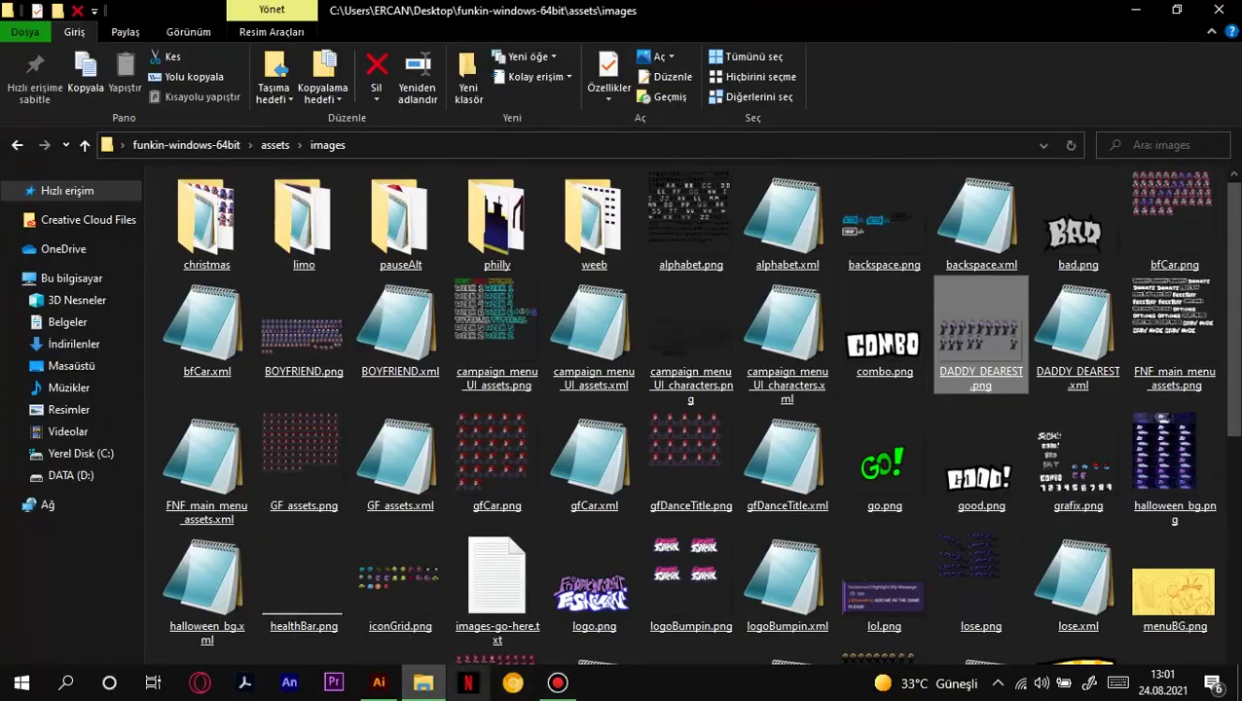
Step: Switch to Illustrator and start a new document with a width of 4096 px and a height of 2048 px
click(379, 682)
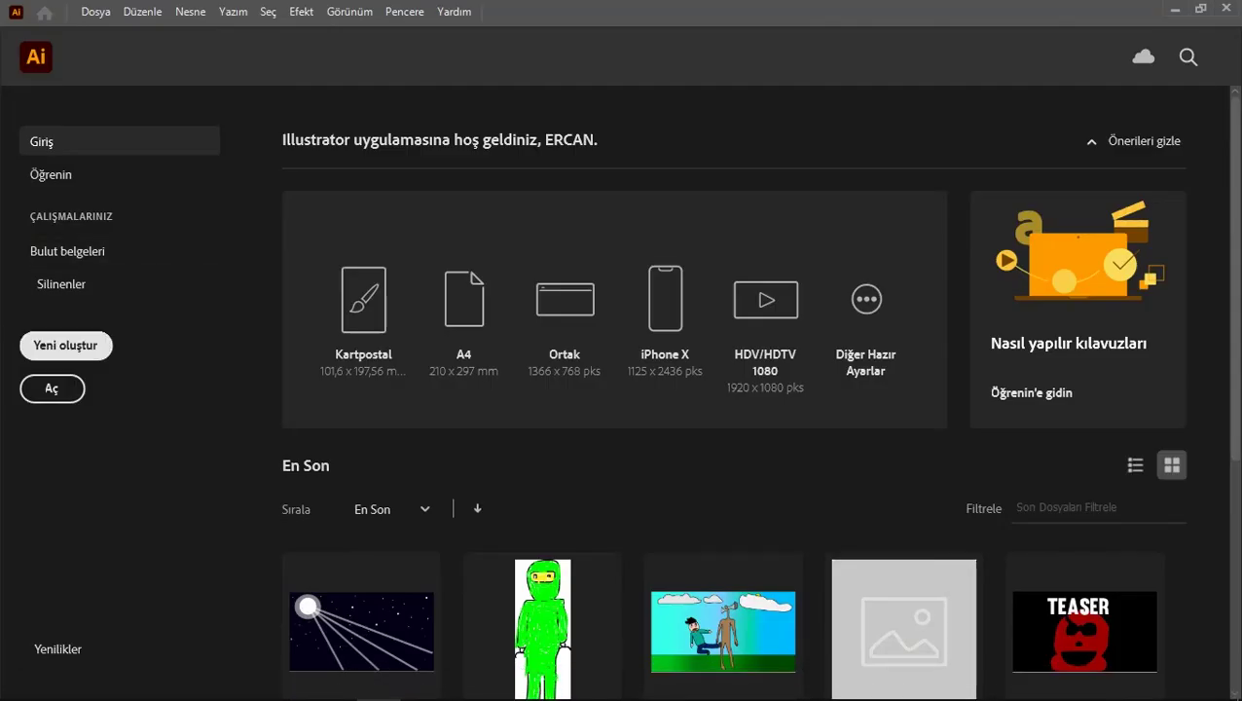
click(66, 345)
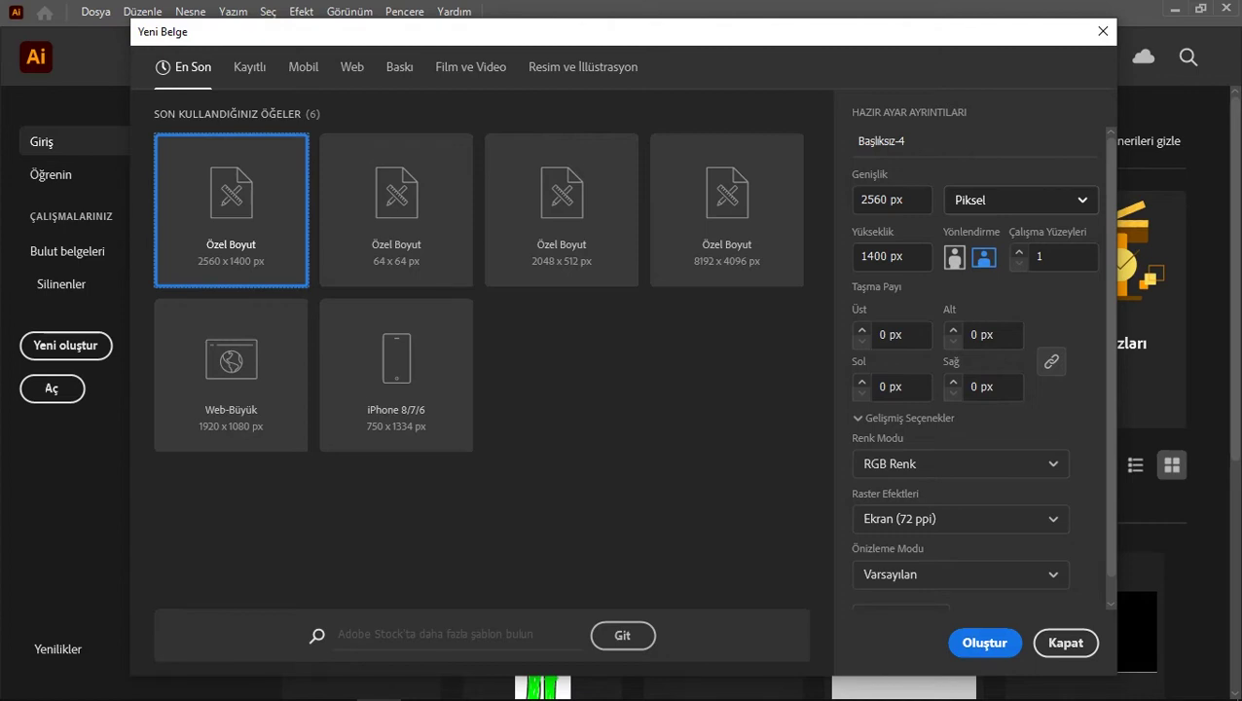
click(887, 200)
key(BackSpace)
key(BackSpace)
key(BackSpace)
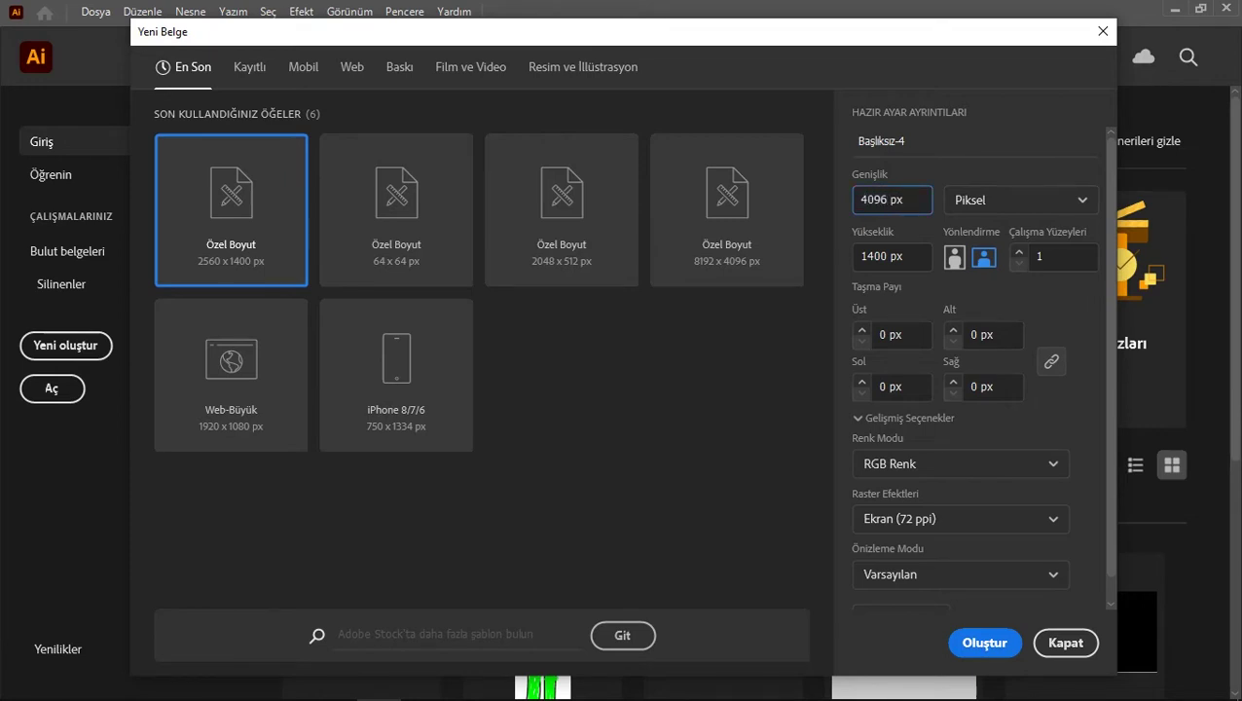
click(887, 257)
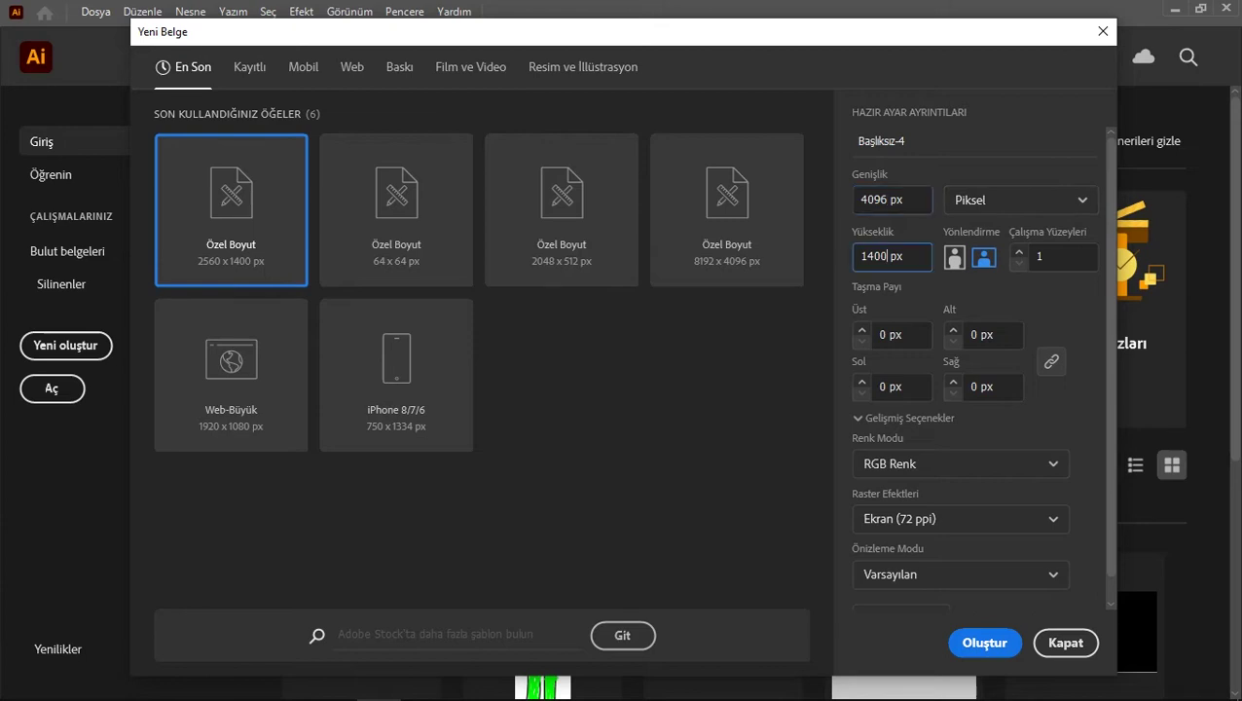
key(BackSpace)
key(BackSpace)
key(BackSpace)
key(BackSpace)
text(2048)
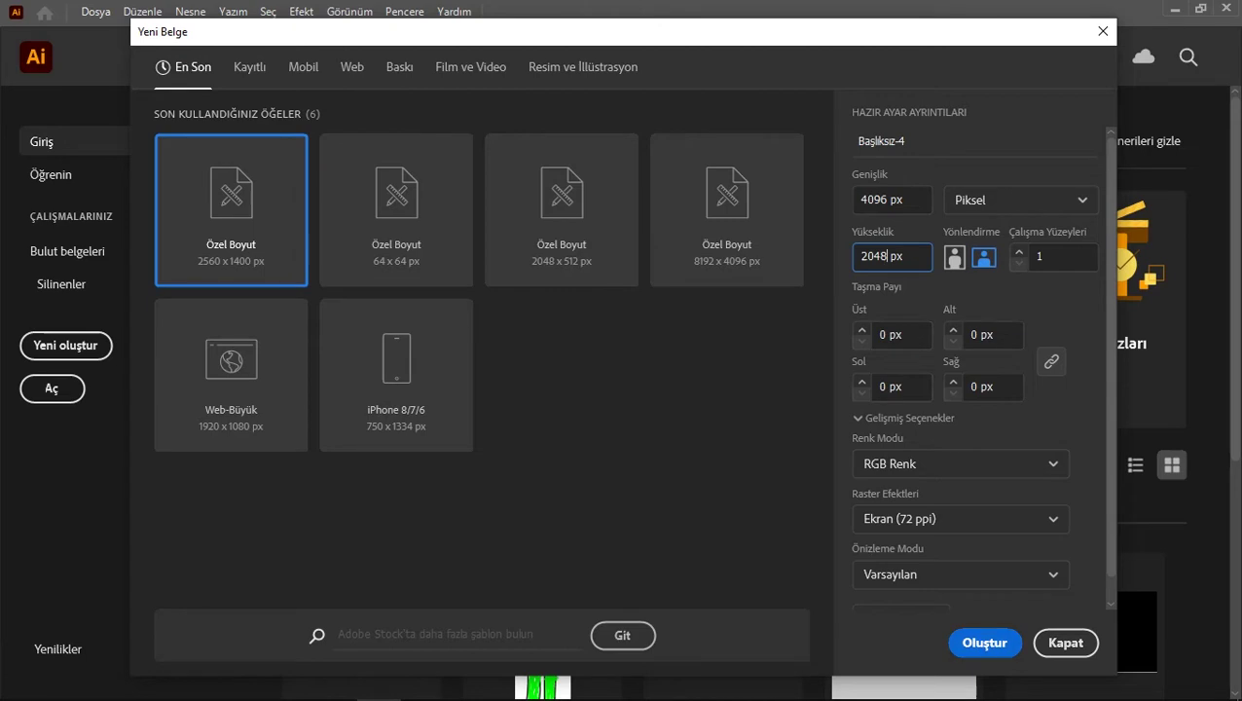
Step: Check the dimensions of DADDY_DEAREST.png in File Explorer, then return to Illustrator and create the document
click(422, 682)
click(981, 331)
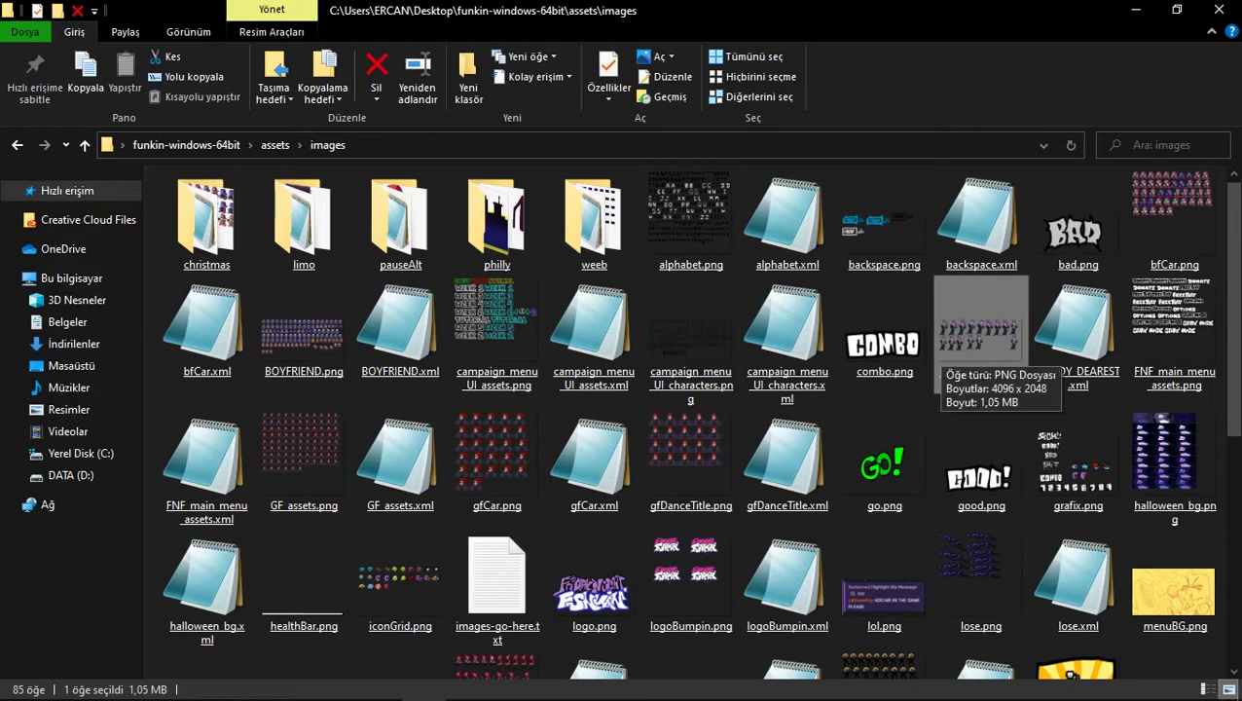
key(alt+Tab)
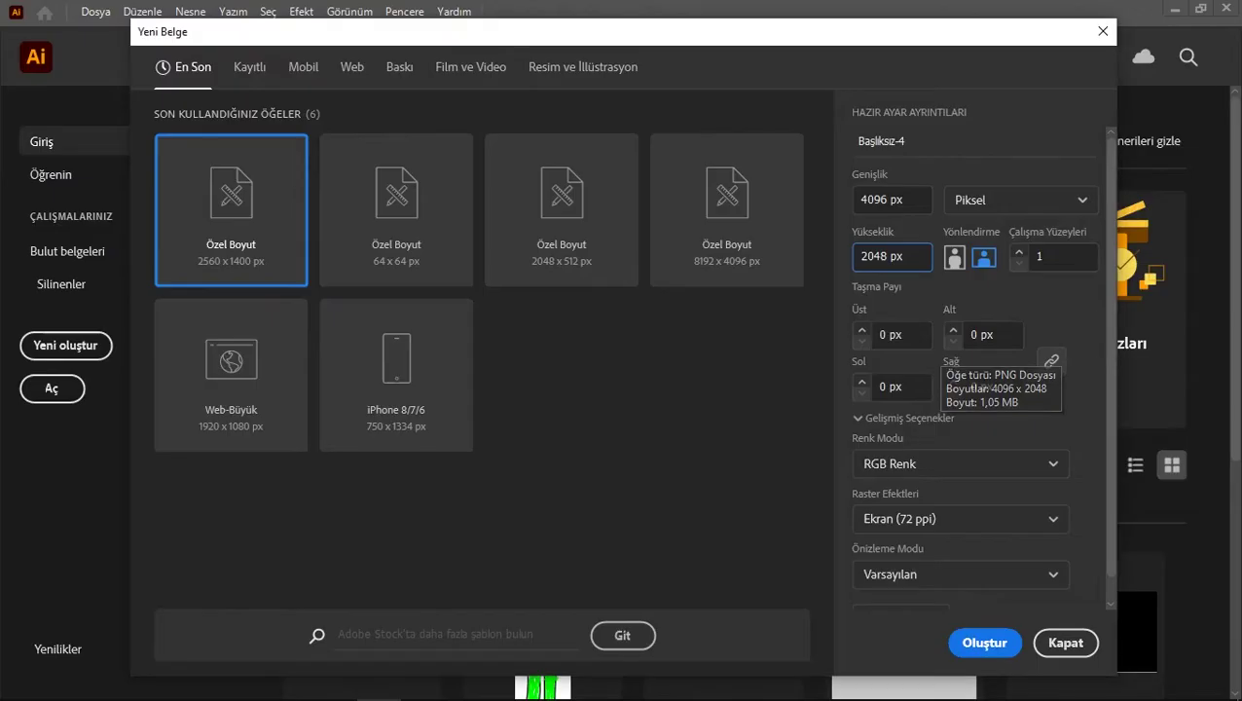
key(Return)
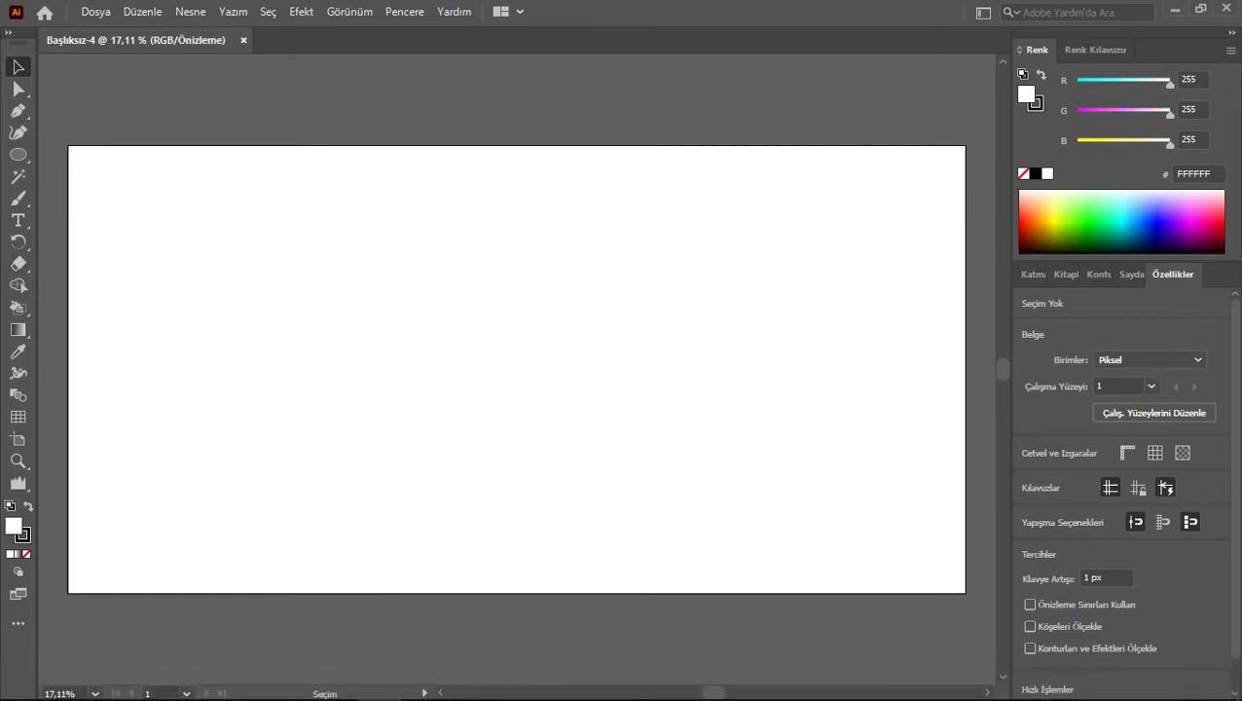
Step: Place DADDY_DEAREST.png from File Explorer into the Illustrator document and align it exactly with the artboard
click(424, 683)
drag(980, 341, 691, 603)
mouse_move(382, 681)
drag(381, 681, 530, 394)
drag(265, 260, 292, 277)
drag(133, 177, 132, 170)
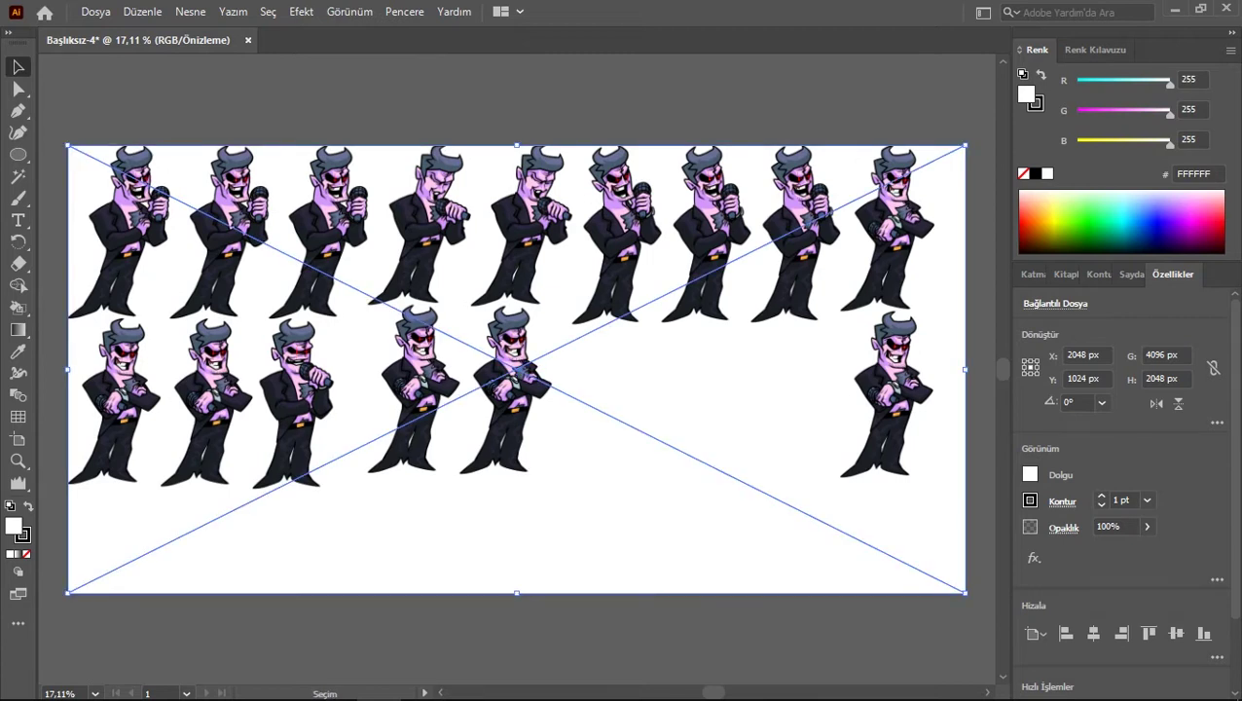
click(136, 107)
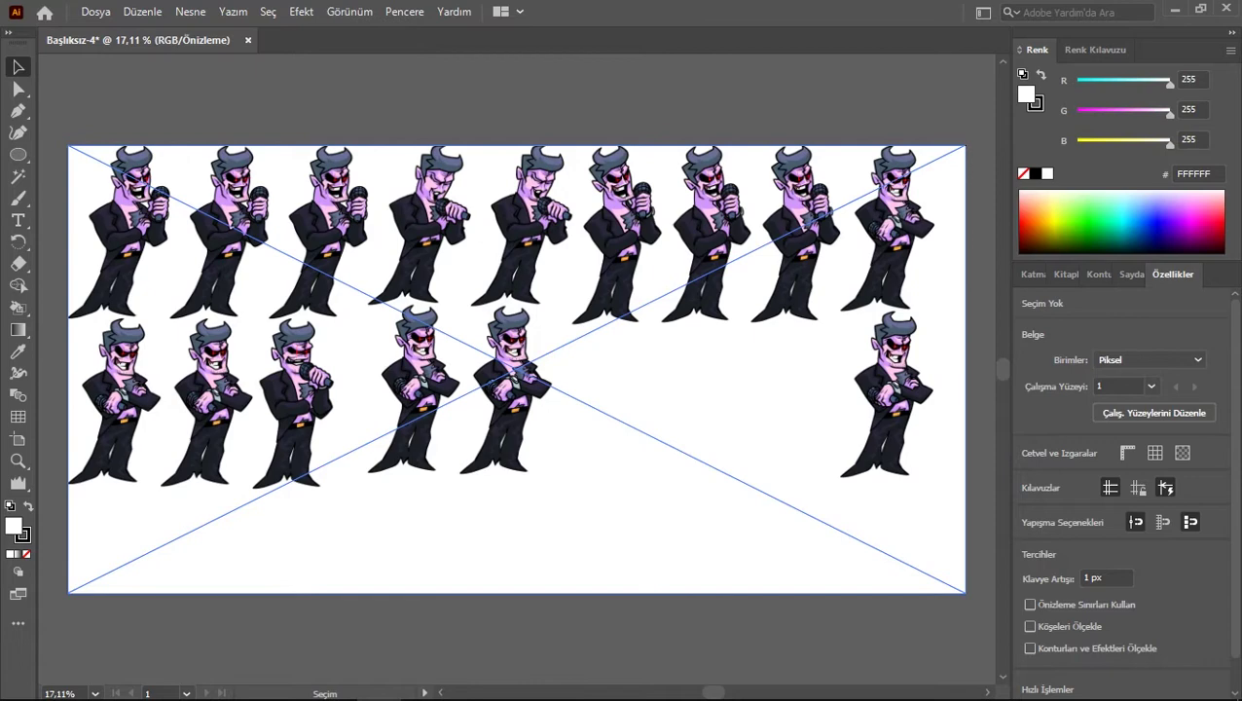
Step: Add a new layer above the sprite sheet's layer and deselect the image
click(1031, 274)
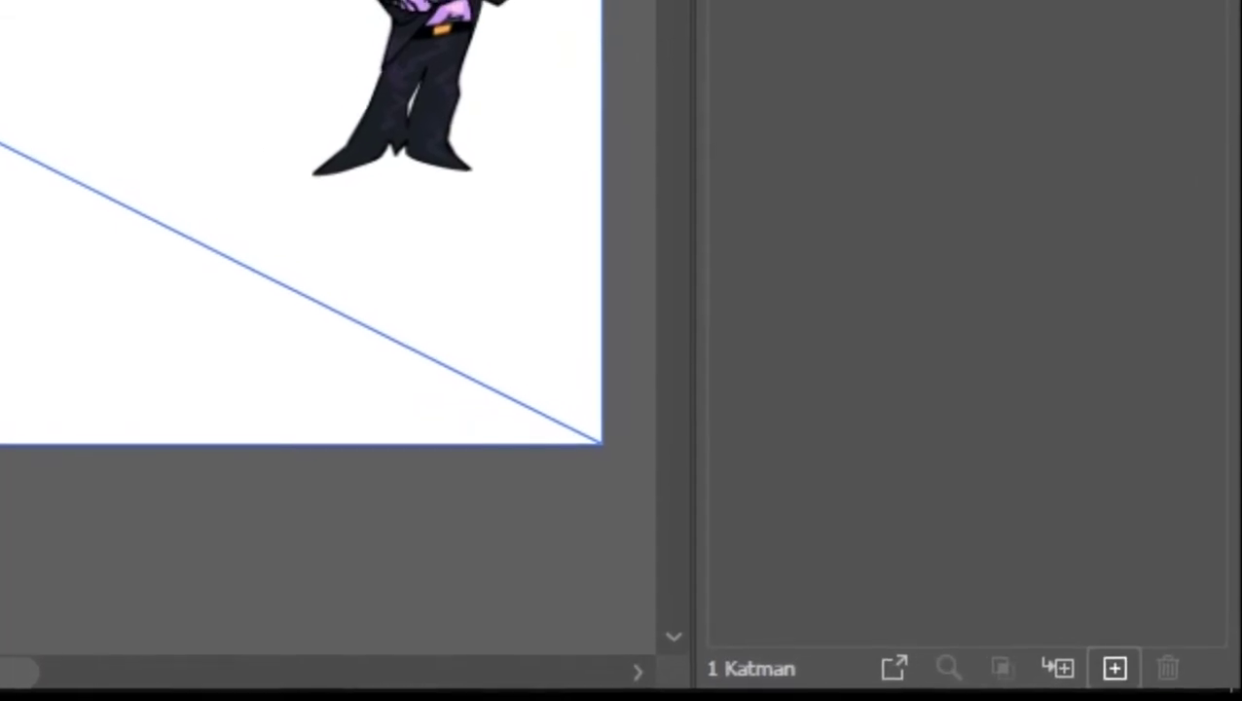
click(1115, 668)
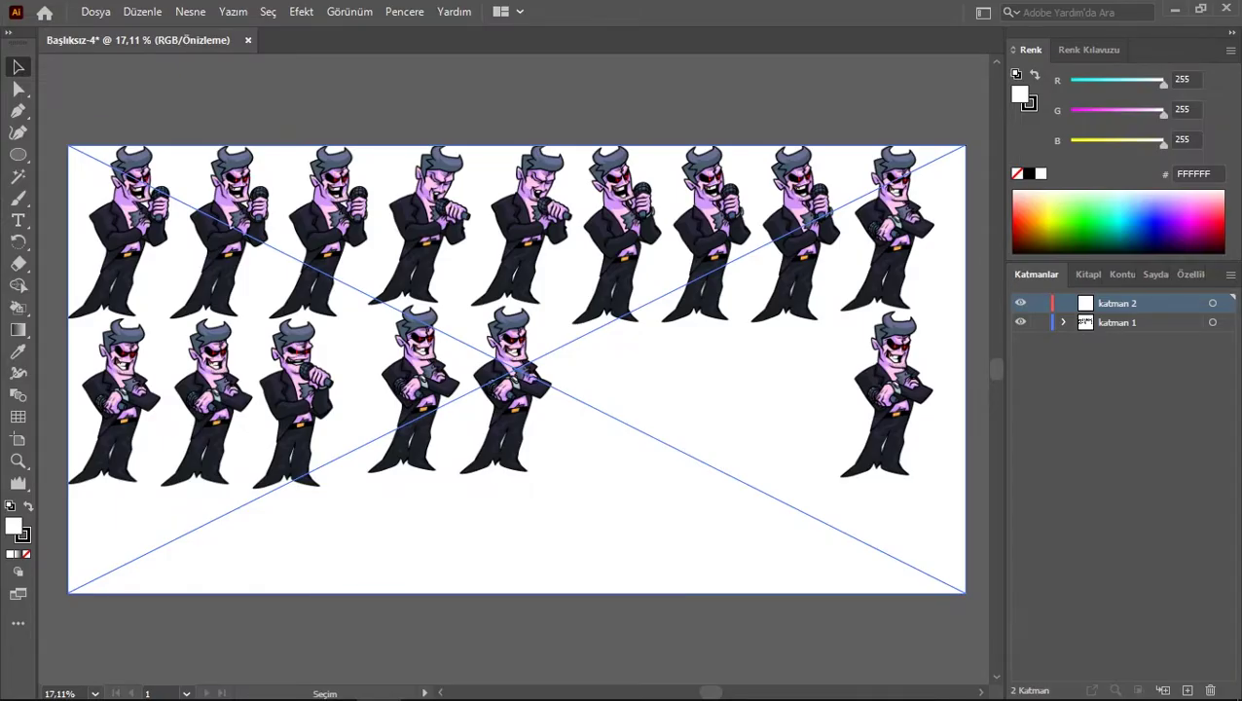
key(ctrl+shift+a)
Step: Draw a stick figure with a smiling face over the first character of the top row using the Paintbrush
key(b)
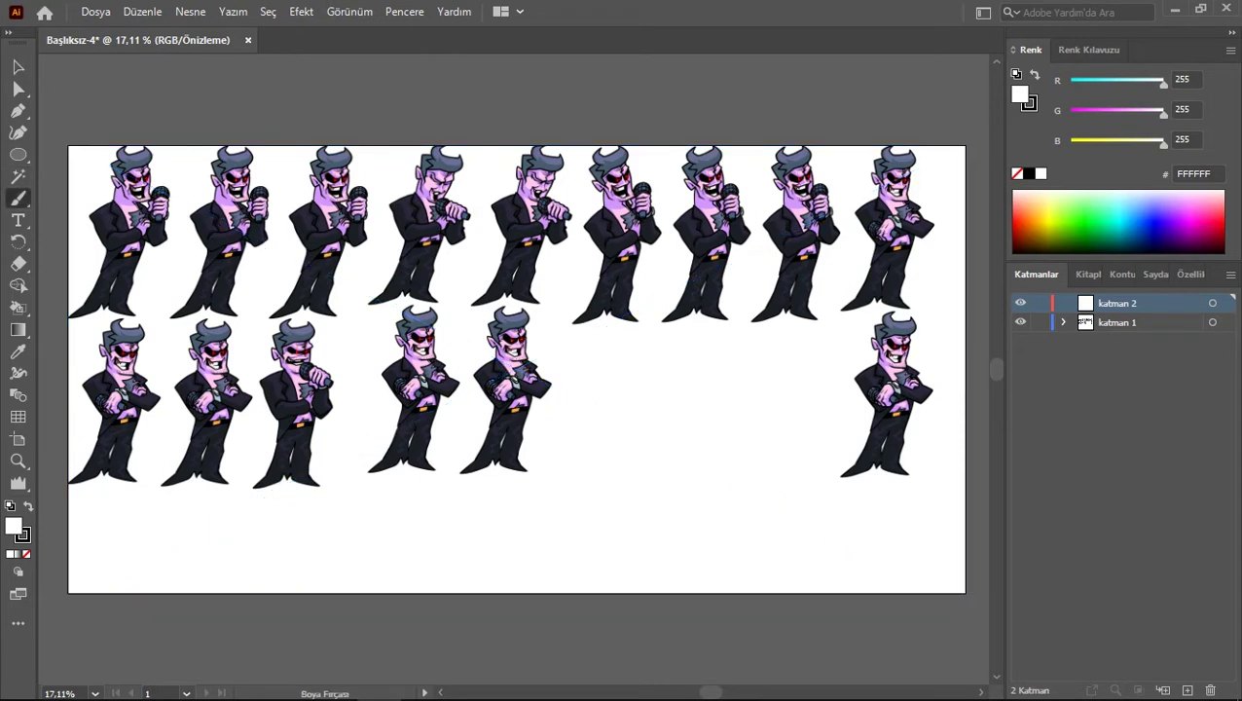
click(18, 67)
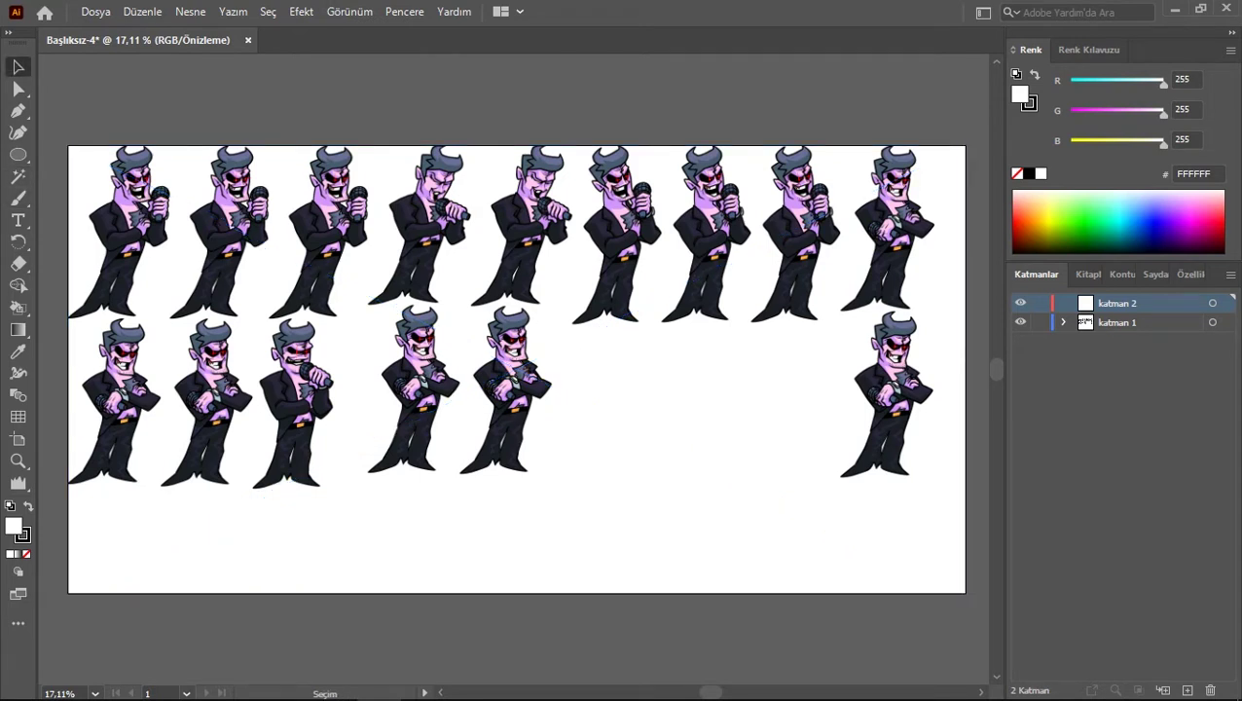
click(18, 460)
click(159, 296)
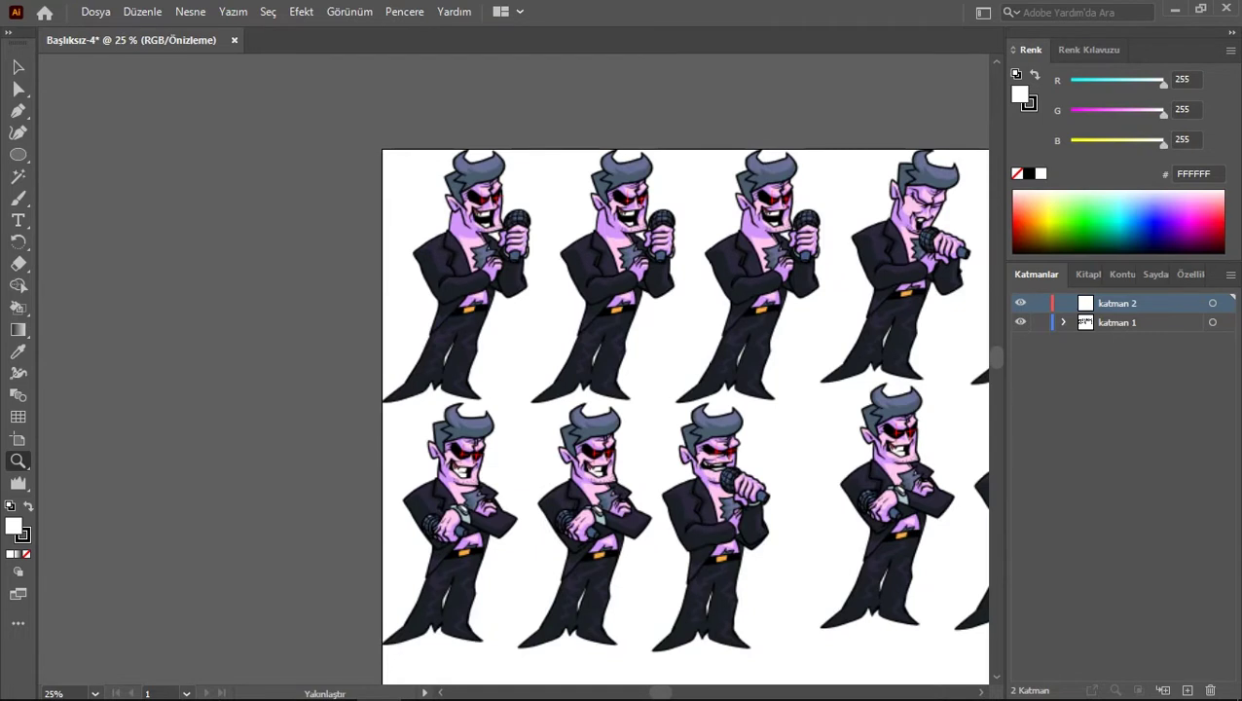
click(561, 258)
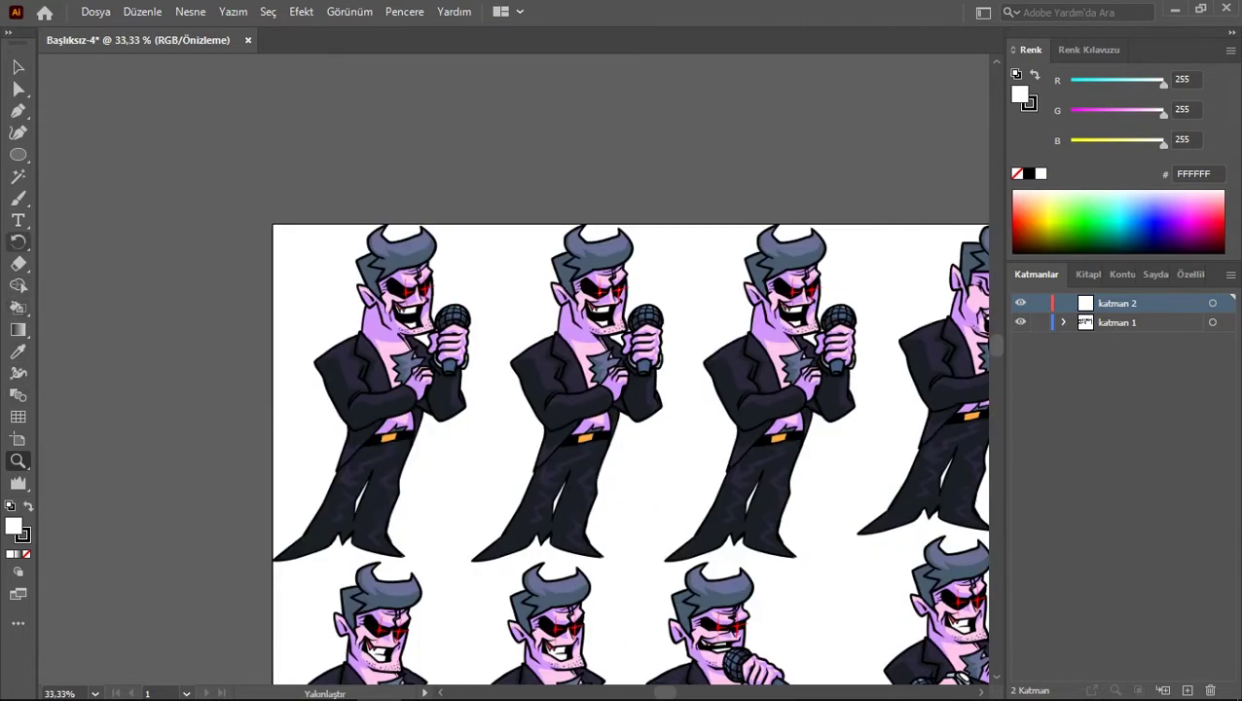
key(b)
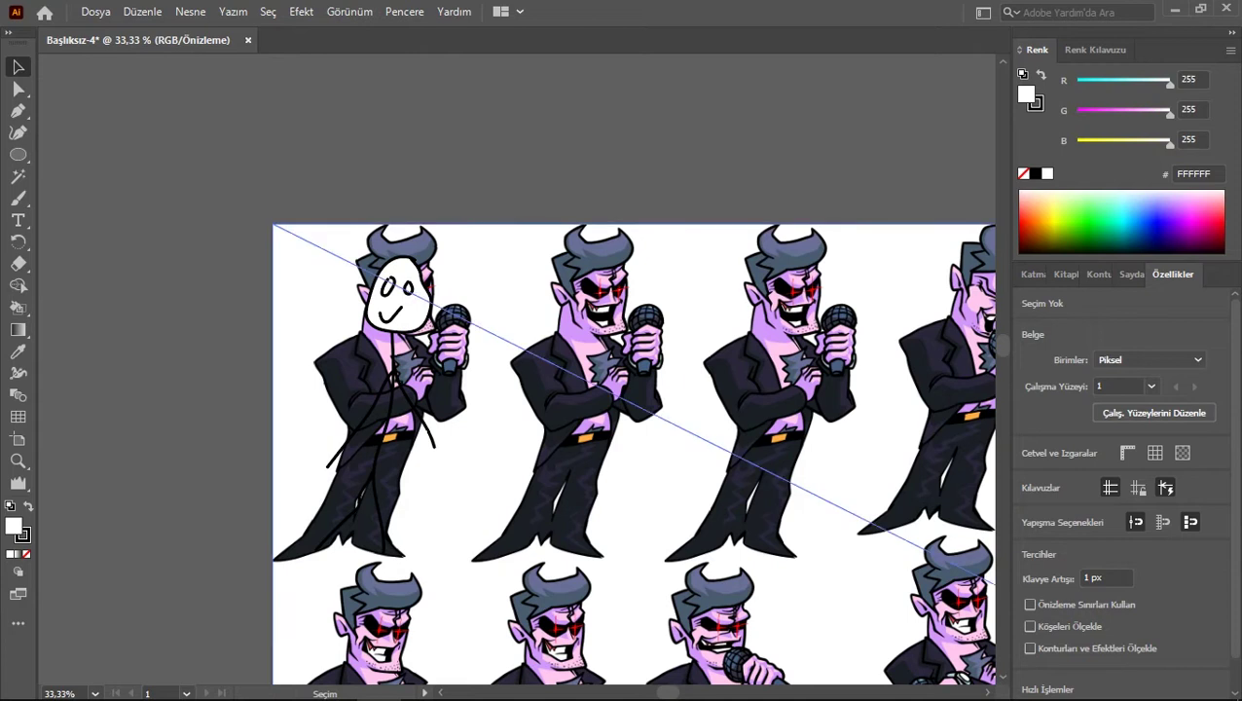
Step: Complete the stick figure's mouth as an open shape with the Paintbrush and set the fill to none
click(1033, 273)
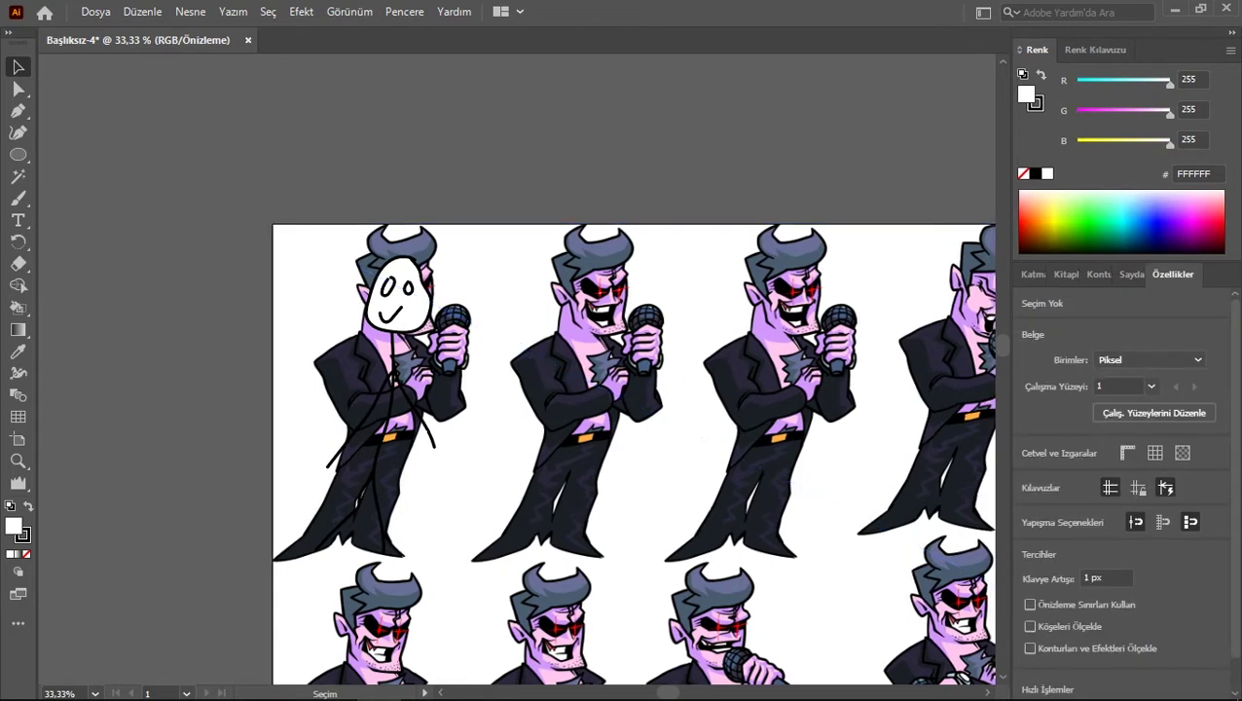
key(b)
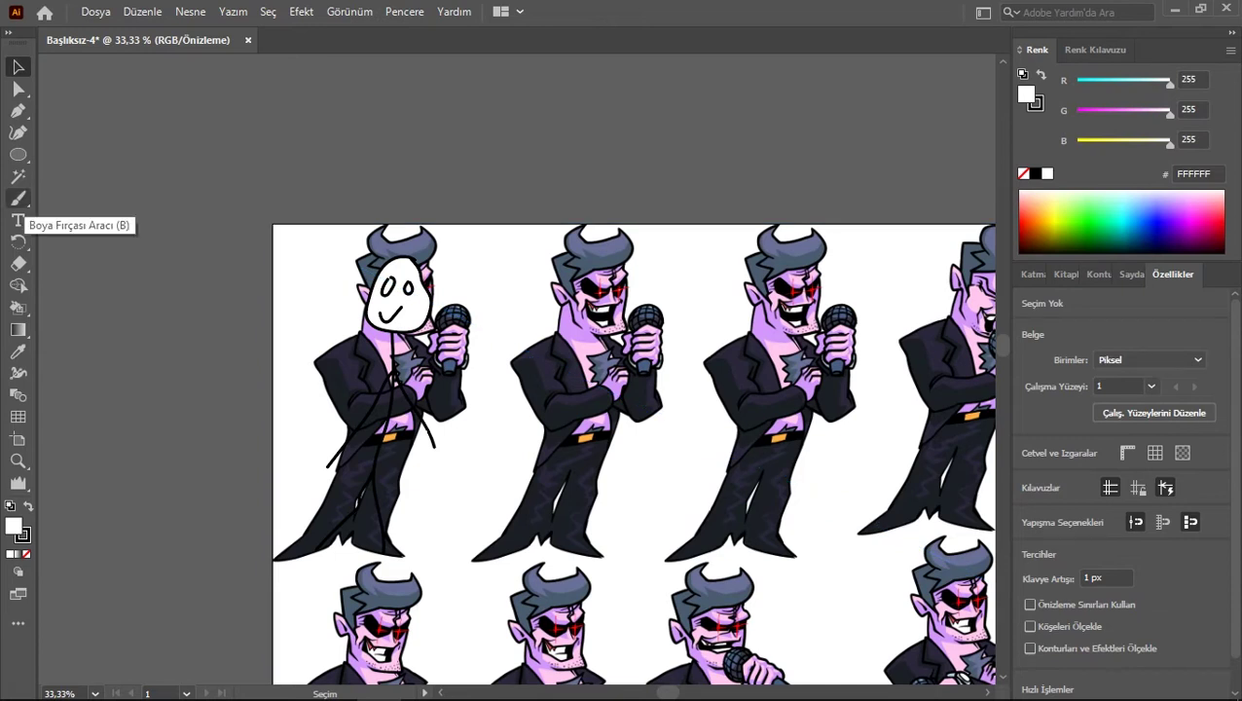
click(17, 198)
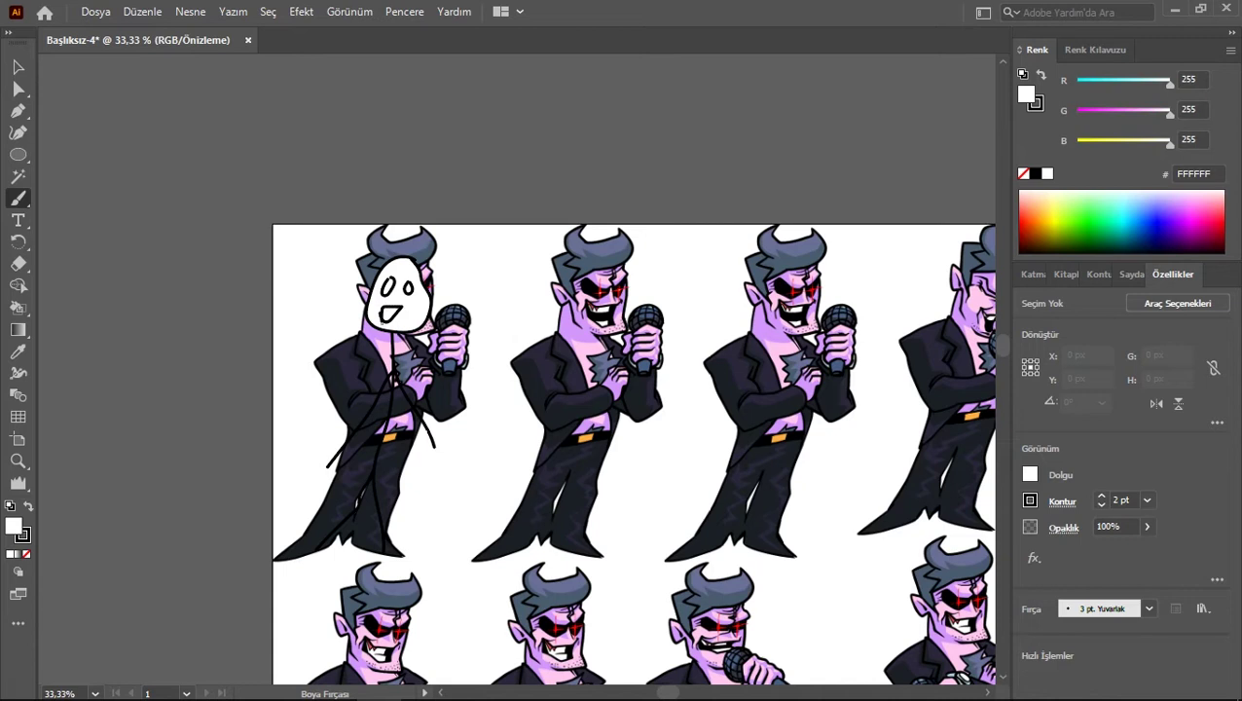
key(slash)
key(v)
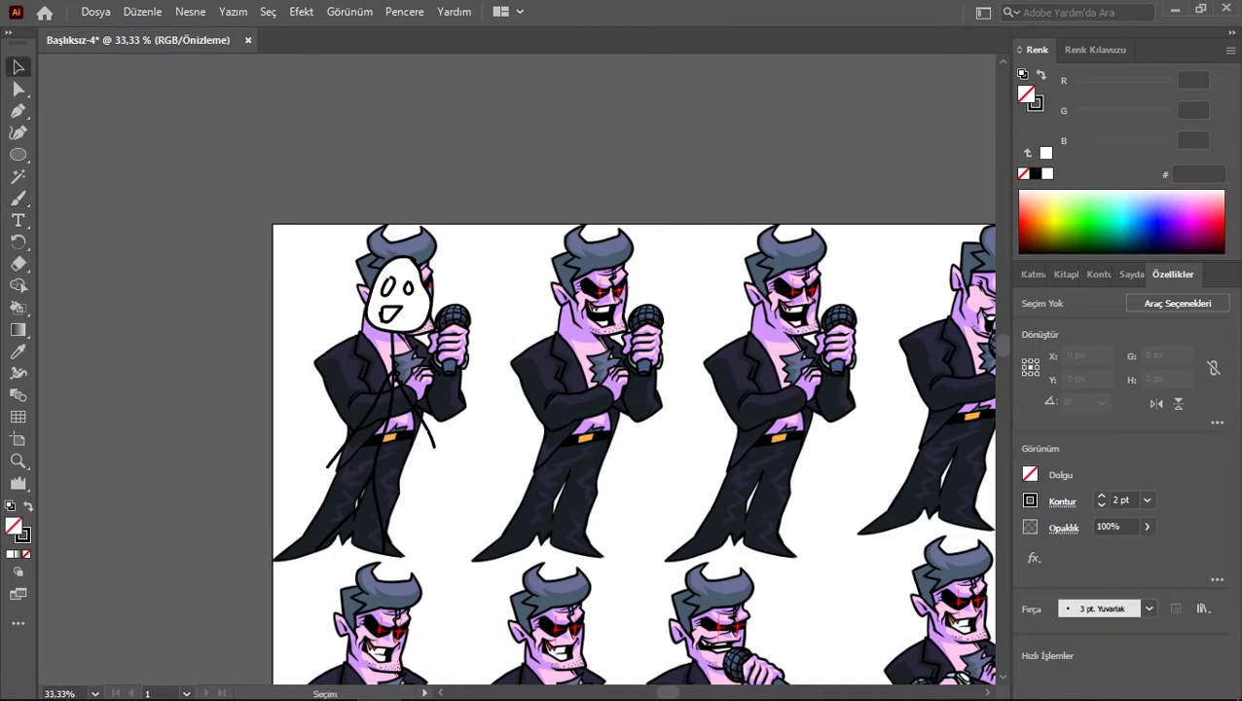
Step: Hide the sprite sheet layer katman 1 and group all strokes of the stick figure
click(1033, 274)
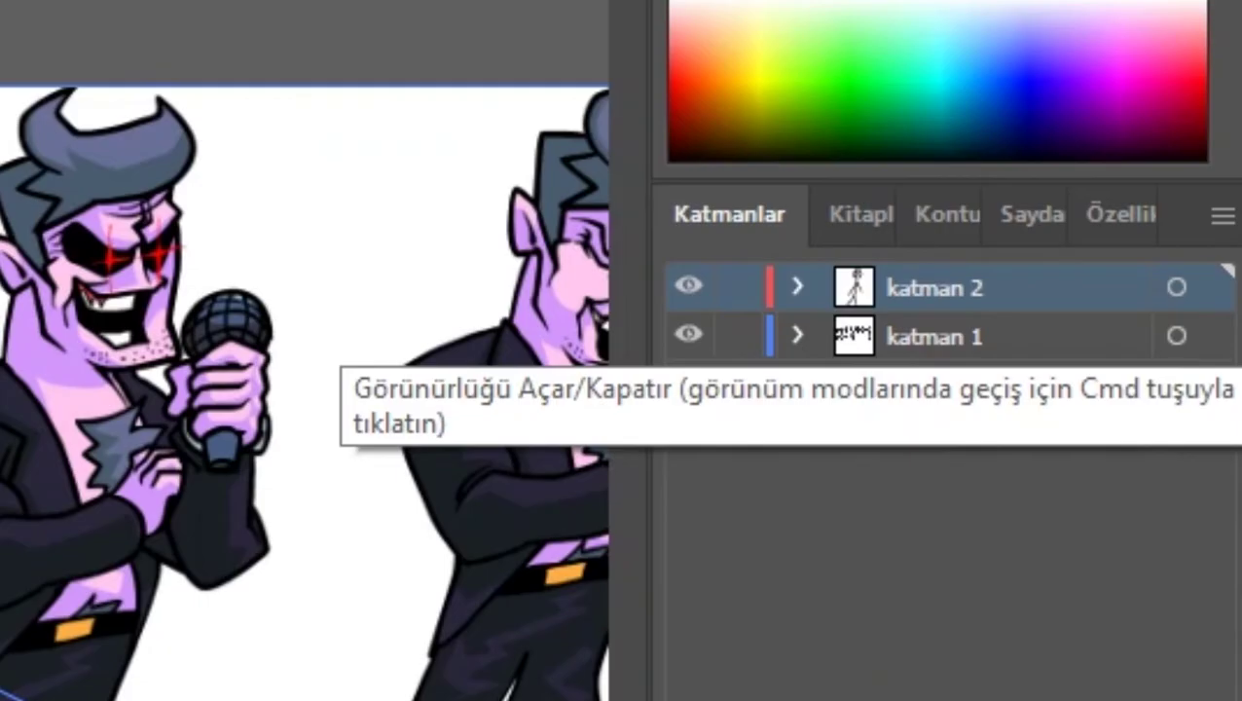
click(689, 334)
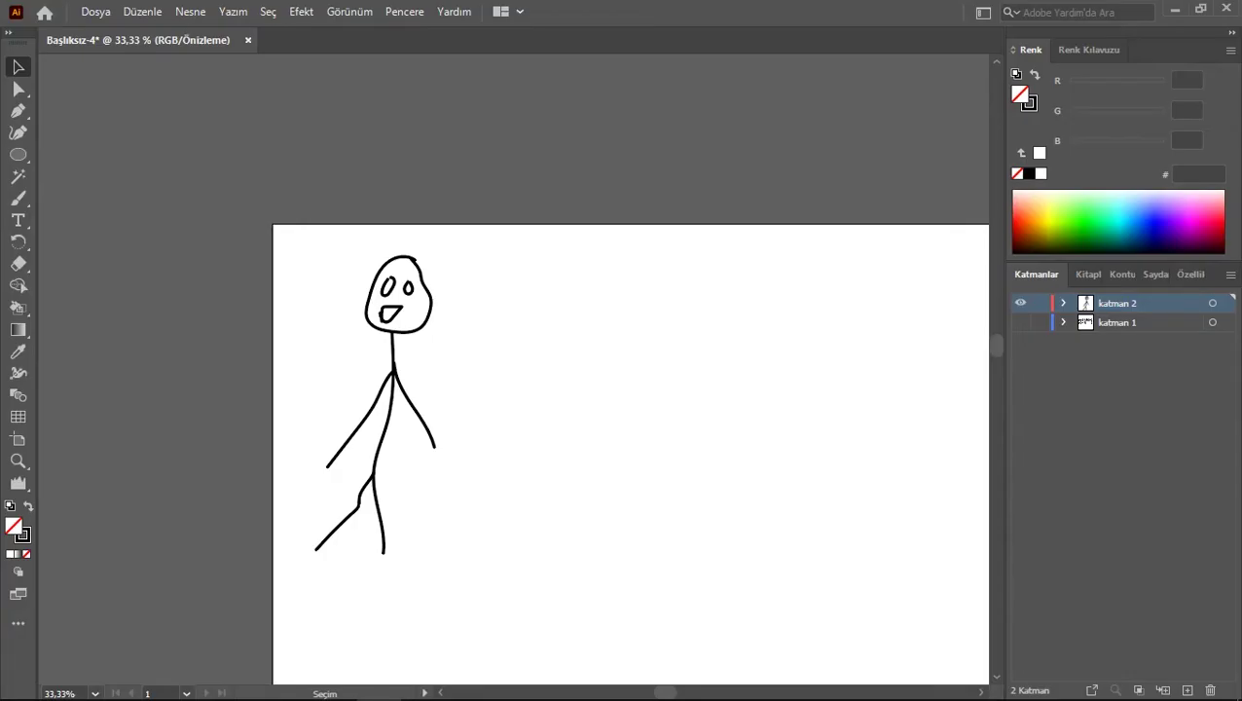
drag(507, 236, 293, 575)
key(ctrl+g)
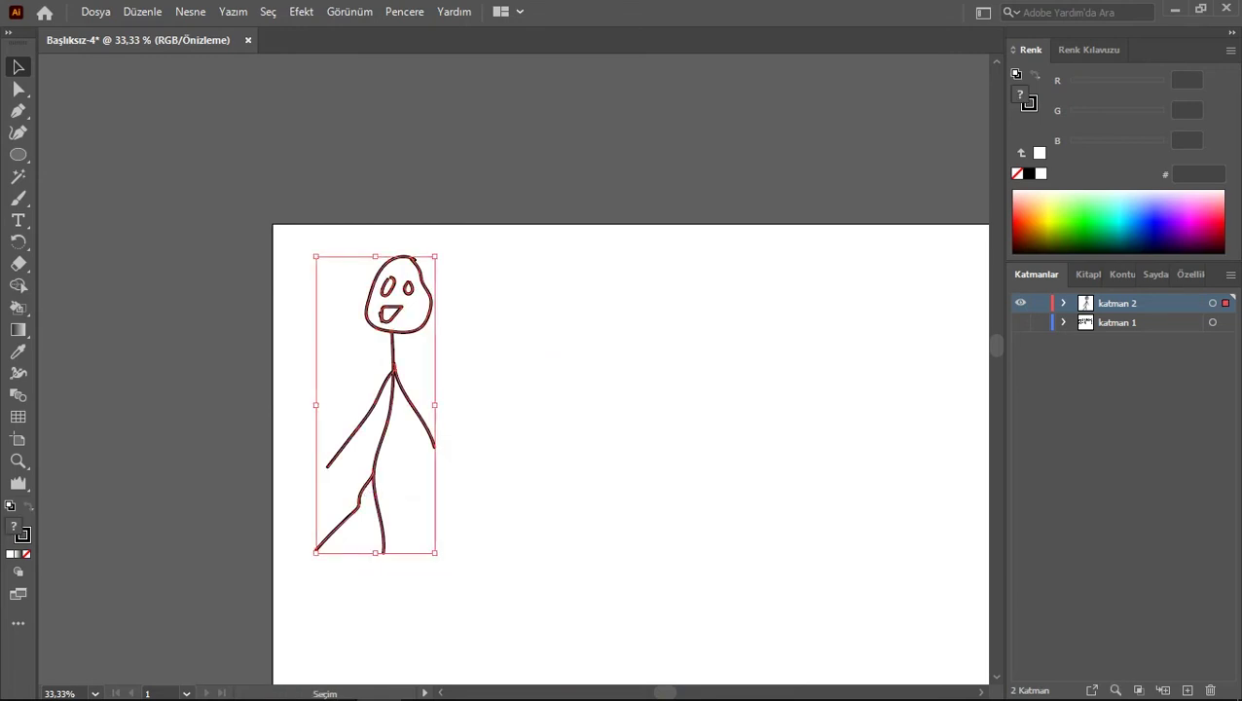
Step: Show the sprite sheet layer katman 1 and place a copy of the stick figure over the second character of the top row
click(1020, 323)
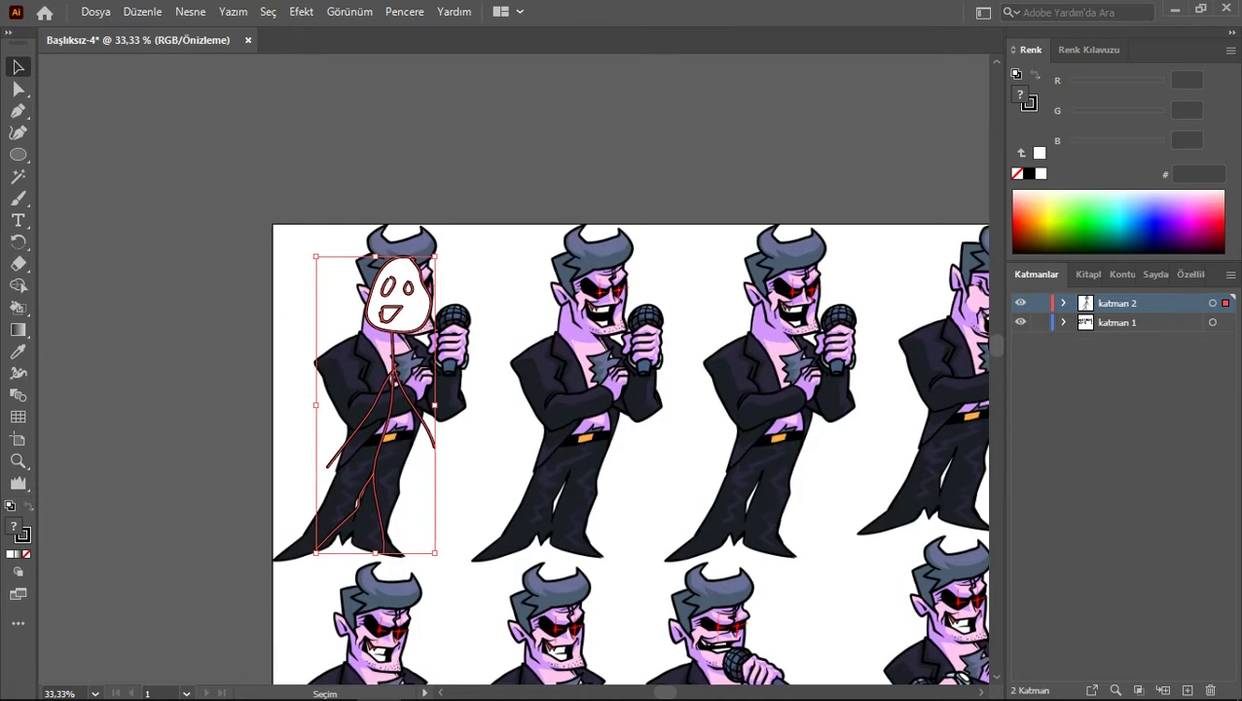
drag(387, 312, 526, 276)
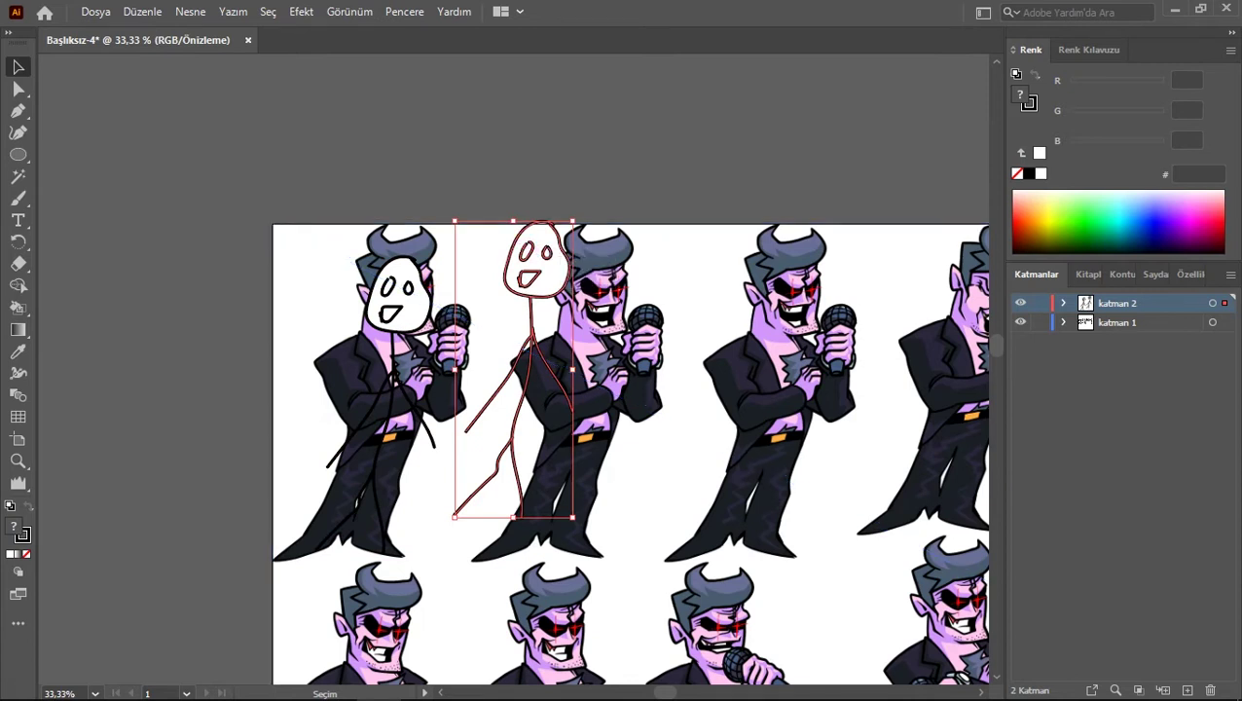
drag(545, 255, 596, 291)
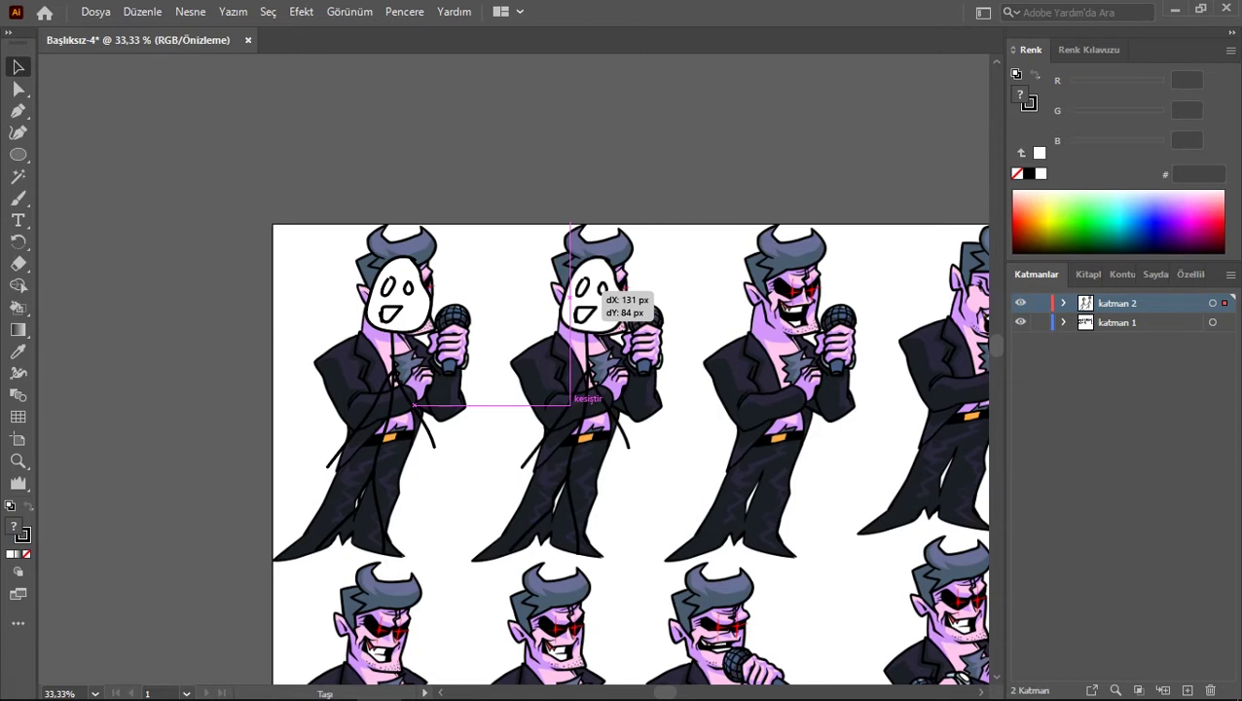
drag(571, 399, 583, 399)
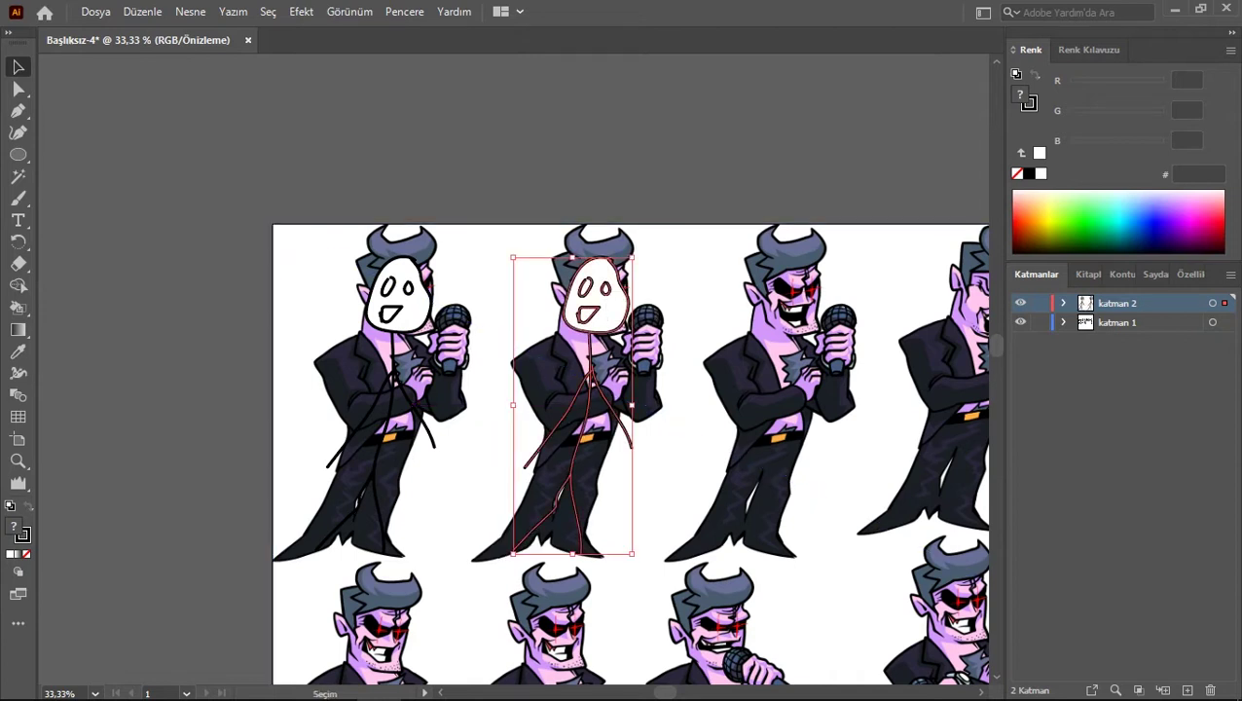
key(ctrl+shift+a)
drag(623, 399, 596, 410)
scroll(582, 433, down, 1)
scroll(581, 433, right, 1)
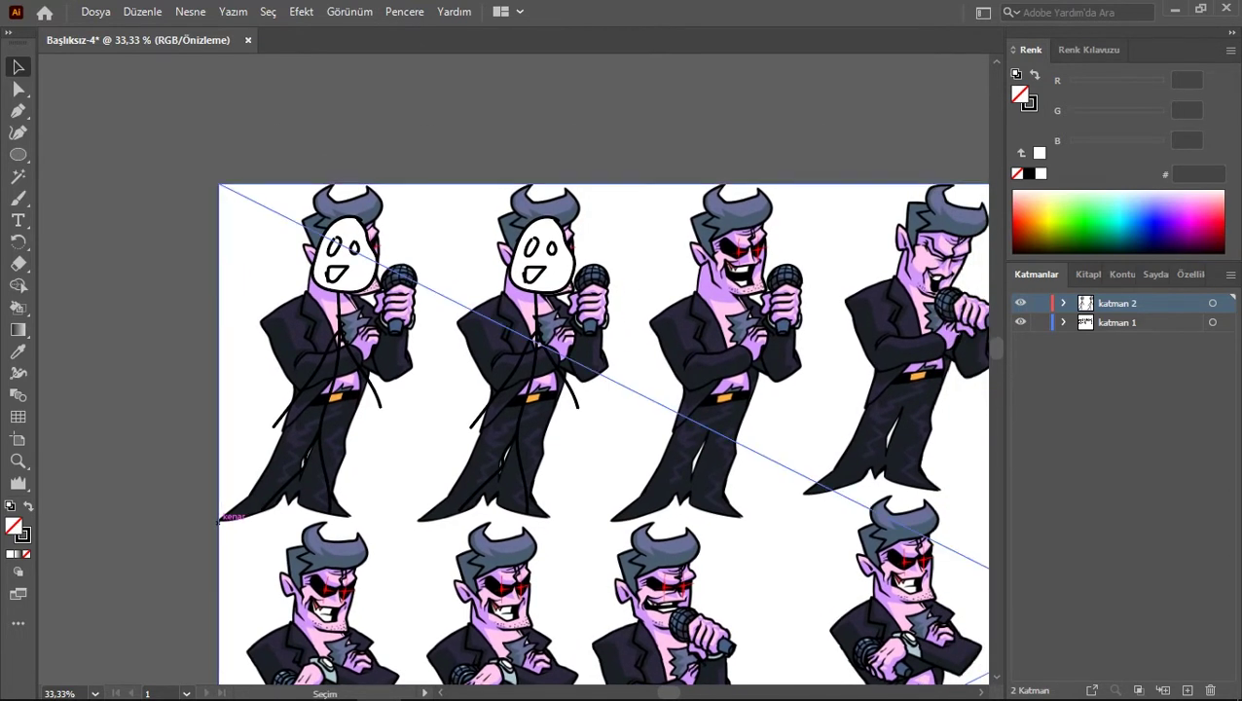
key(b)
key(b)
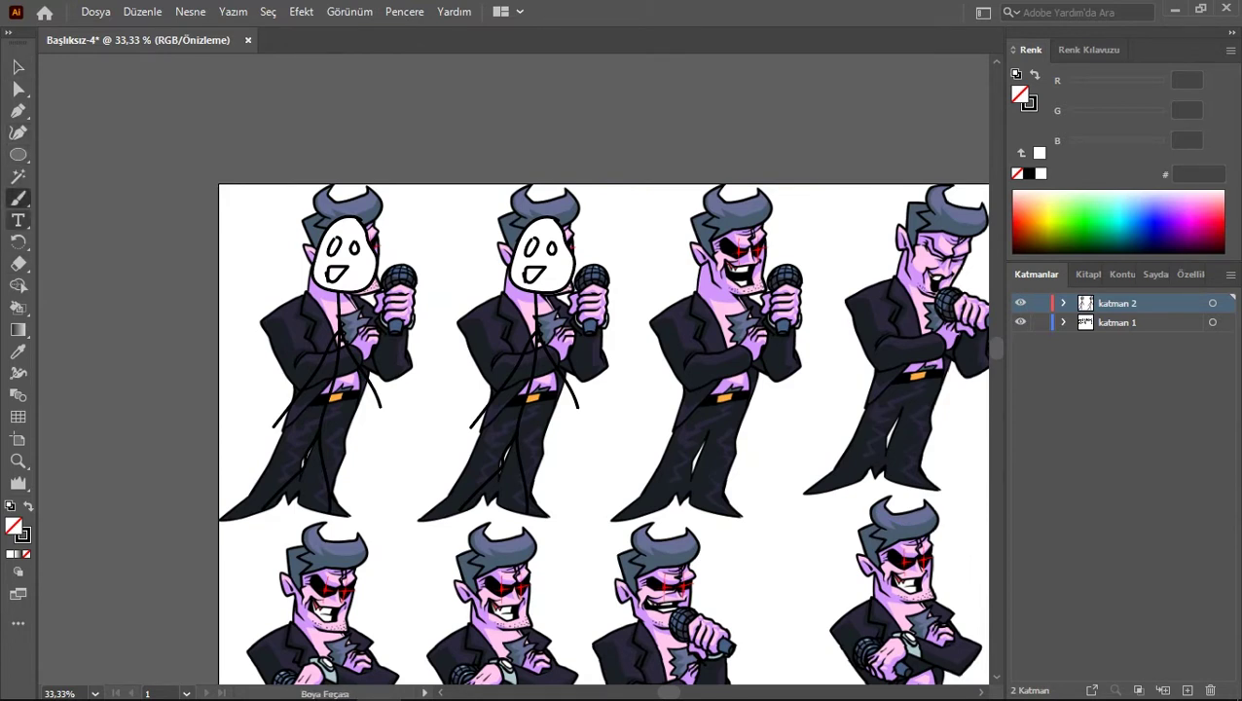
click(17, 110)
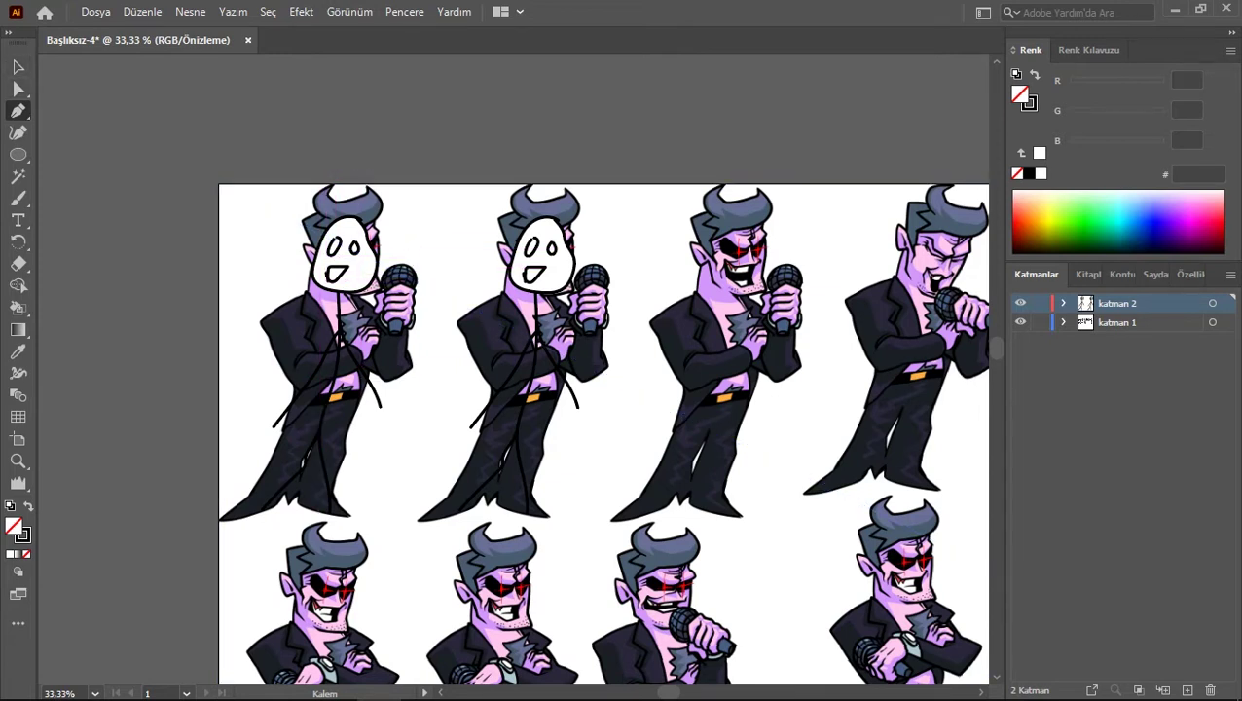
Step: Paste a copy of the stick figure over the third character of the top row and deselect it
key(v)
drag(623, 389, 400, 338)
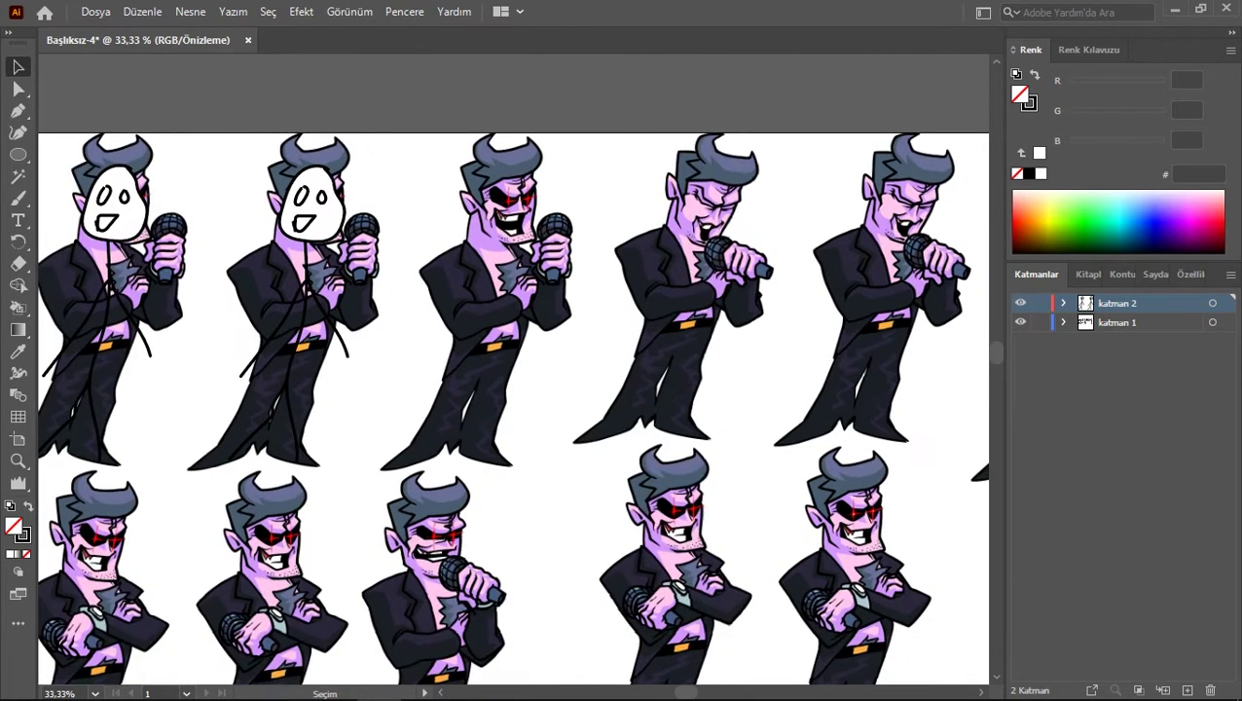
drag(585, 390, 539, 379)
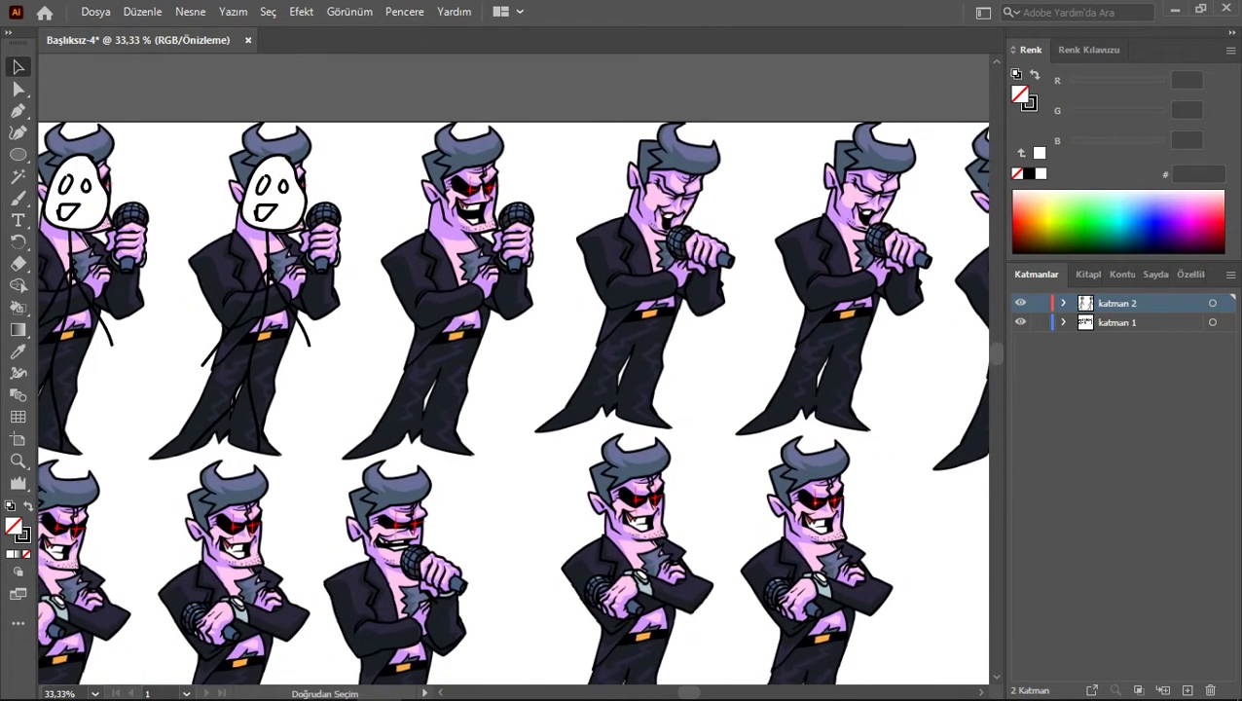
key(ctrl+v)
drag(541, 261, 470, 202)
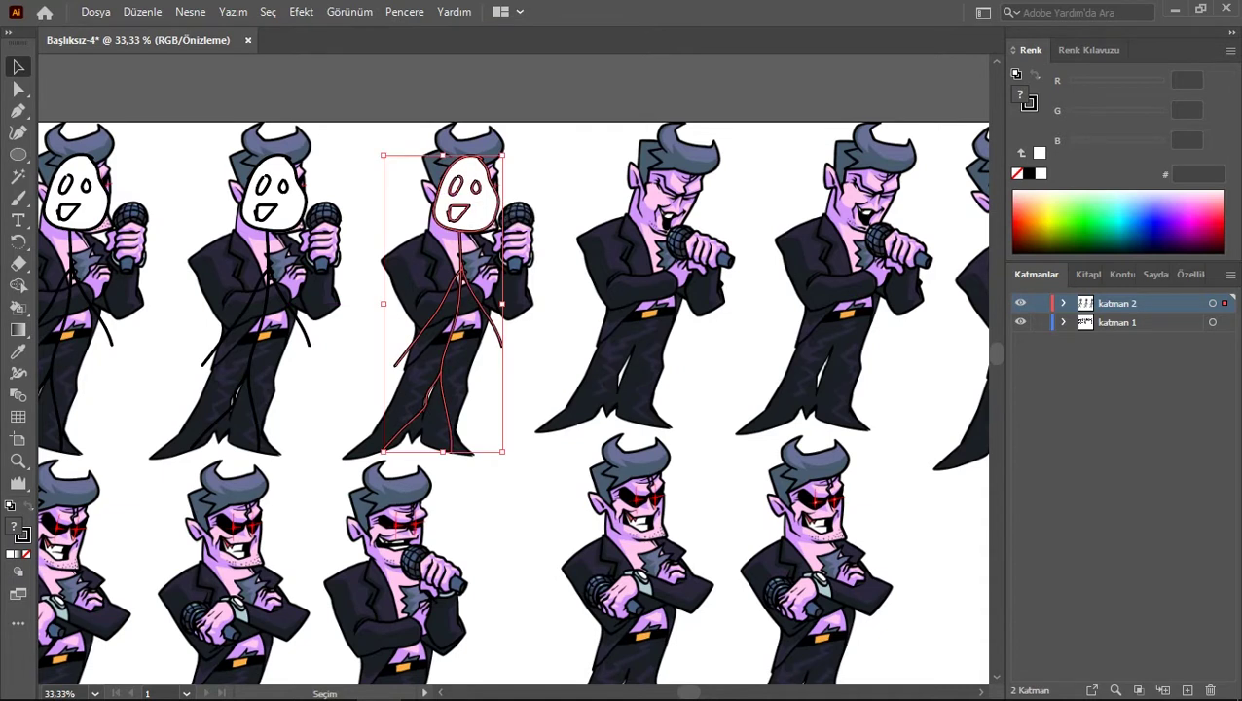
key(ctrl+shift+a)
Step: Paste a stick figure over the fourth character of the top row and repose its head, arms and legs to lean like the sprite
key(space)
drag(525, 292, 479, 297)
scroll(512, 402, right, 8)
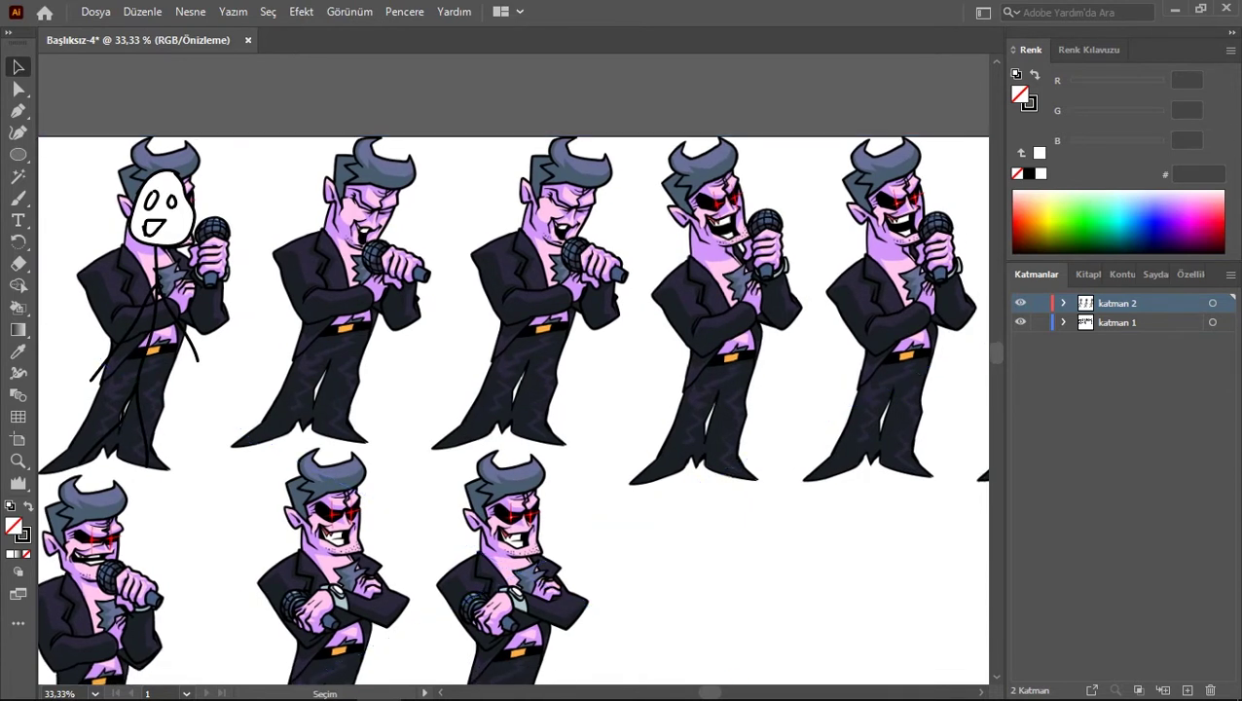
scroll(512, 402, left, 3)
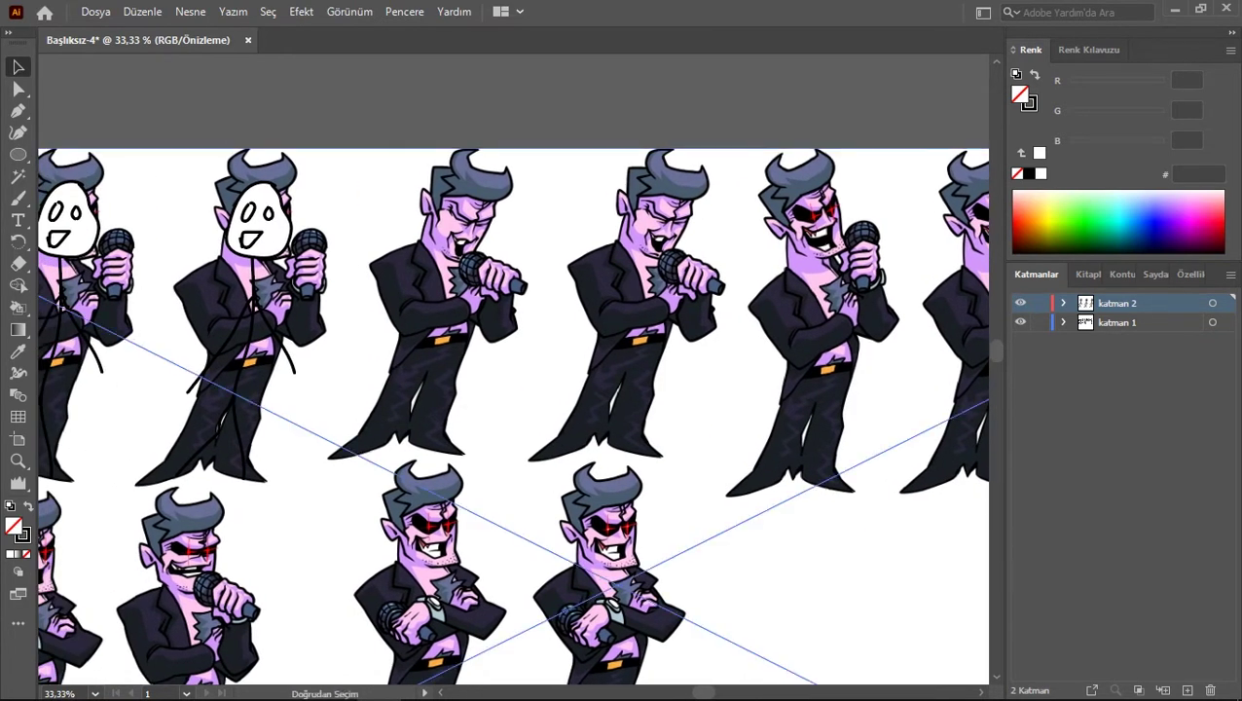
key(ctrl+v)
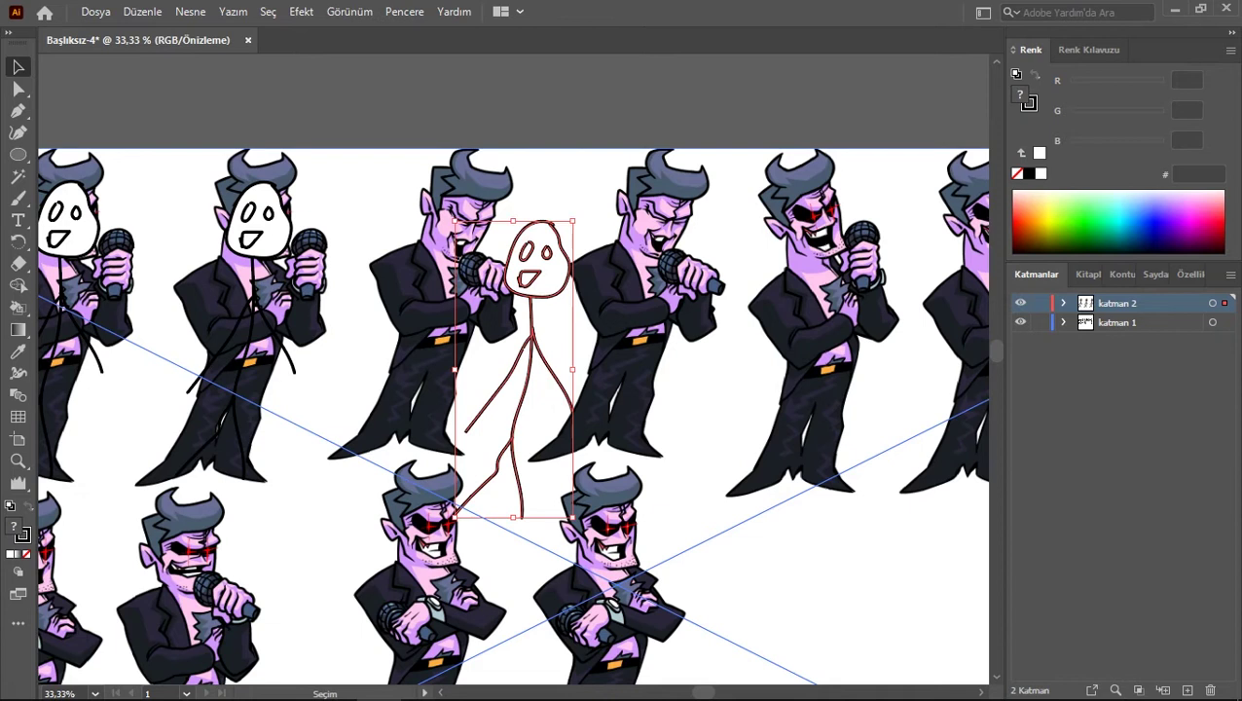
drag(535, 276, 476, 217)
click(1020, 322)
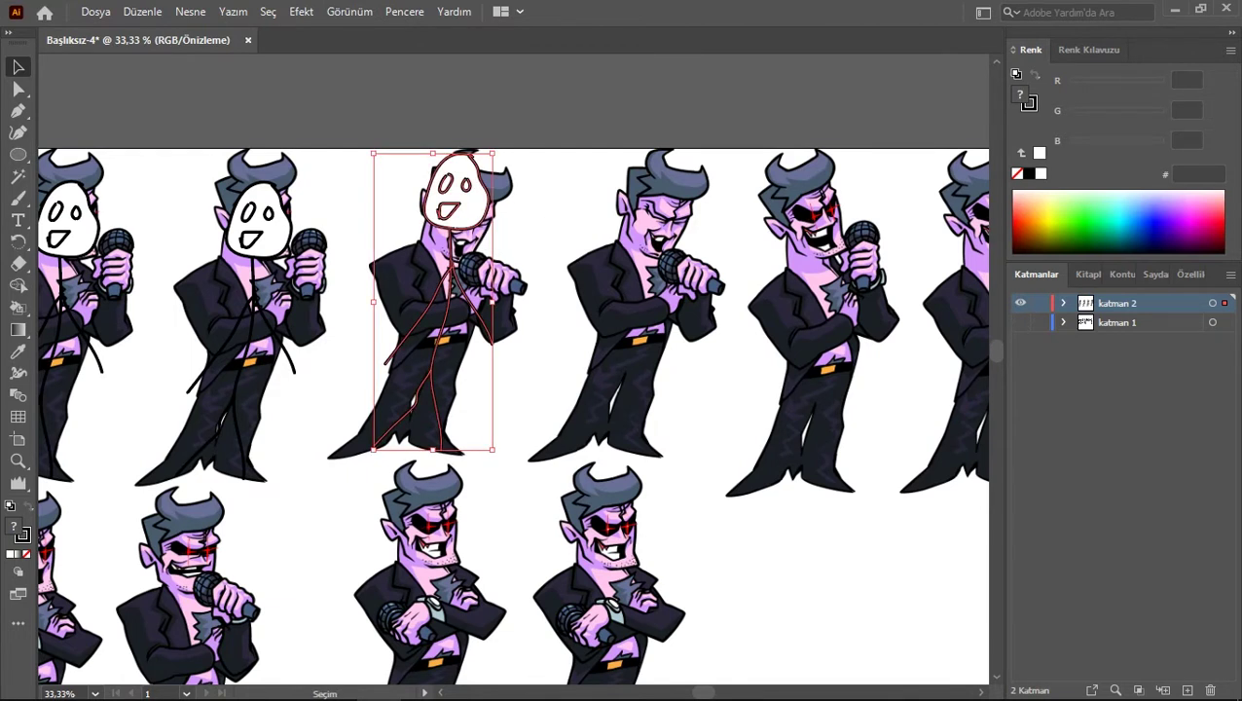
key(ctrl+shift+a)
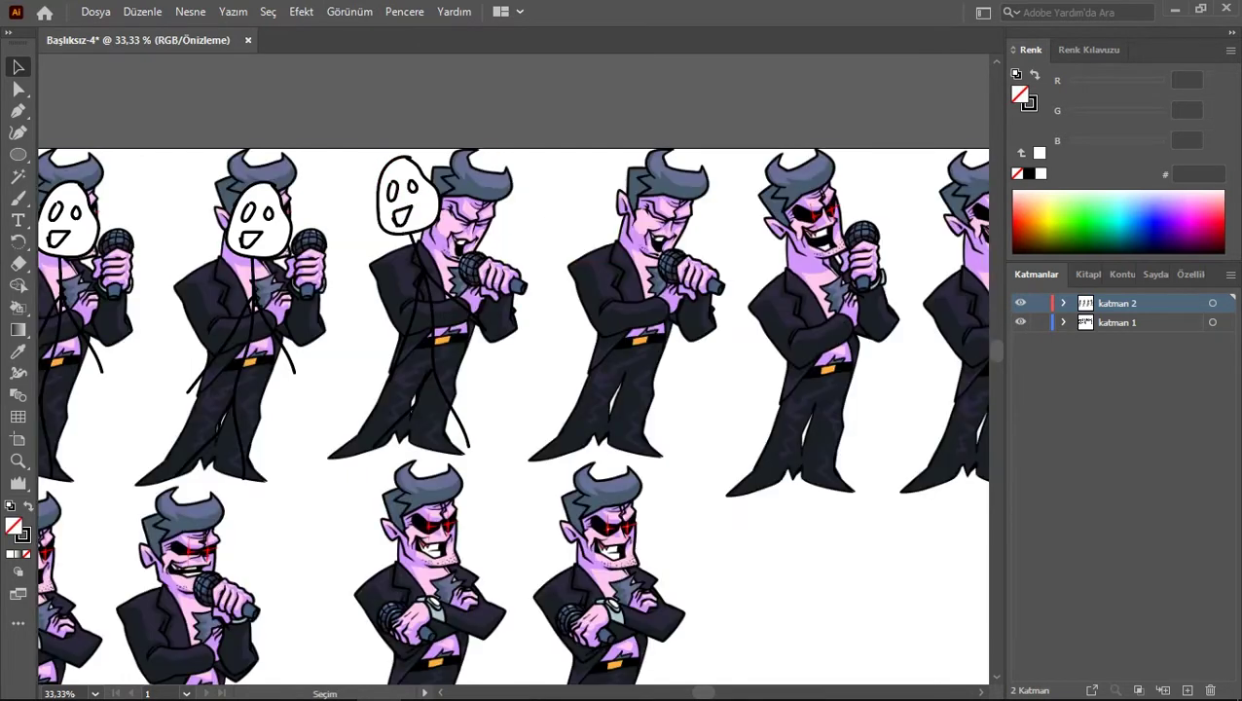
Step: Select all strokes of the leaning stick figure with layer katman 1 hidden, and place a copy over the fifth character with the layer shown again
key(space)
drag(526, 389, 490, 389)
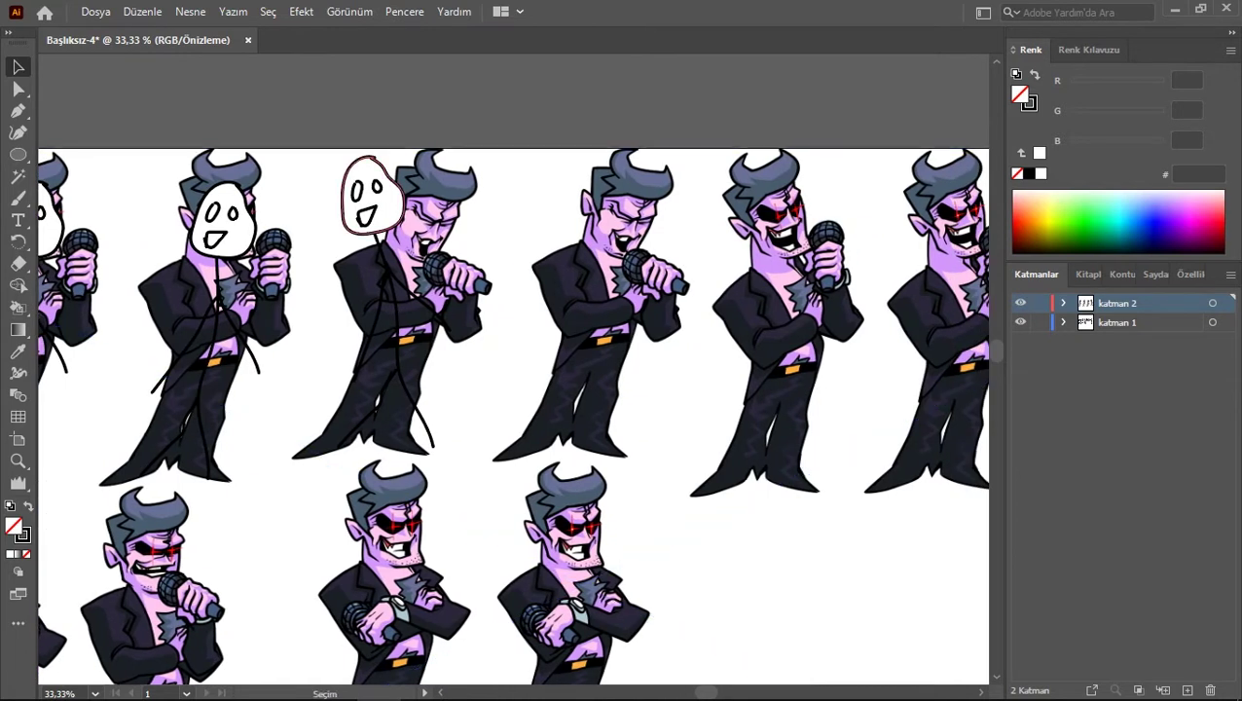
click(1020, 322)
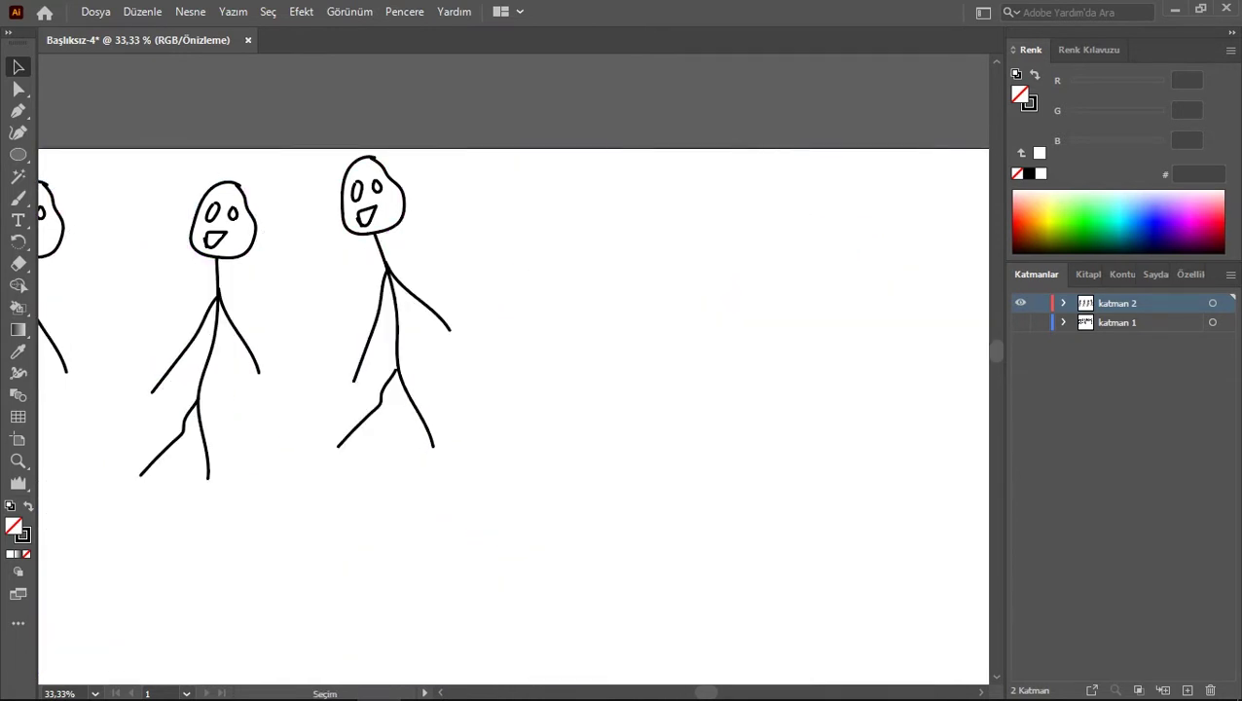
drag(568, 152, 299, 493)
key(a)
key(ctrl+z)
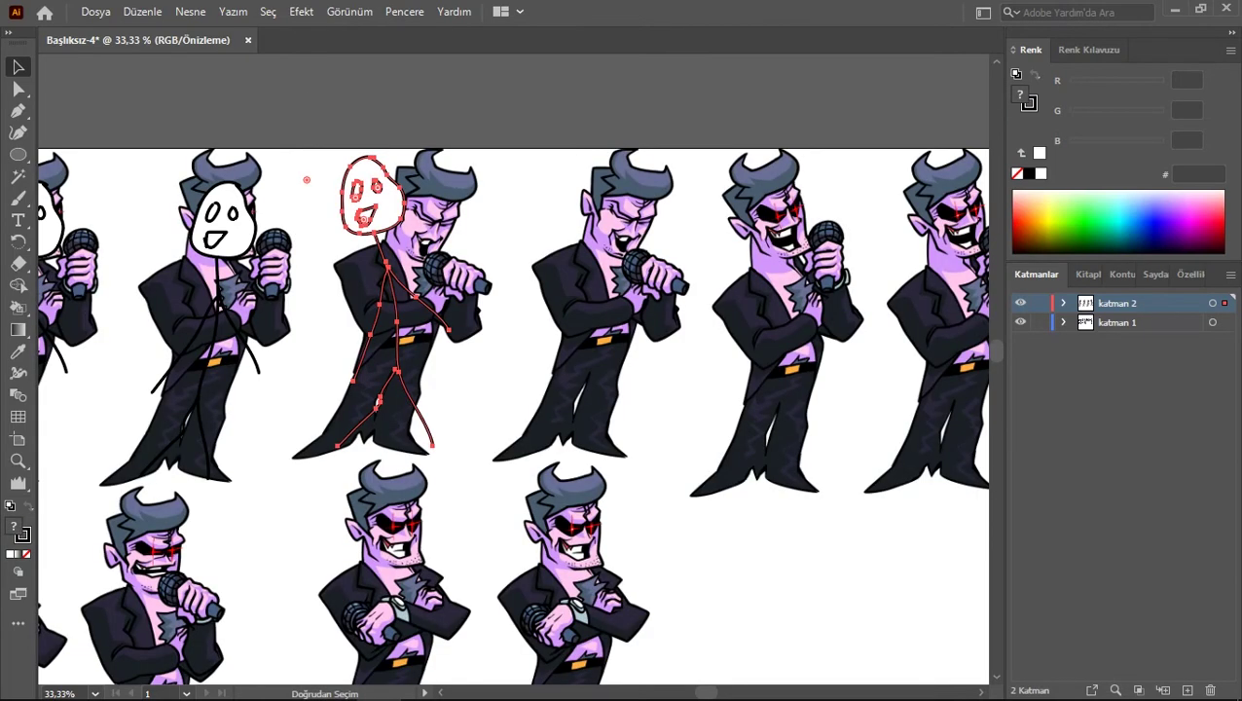
drag(370, 194, 556, 199)
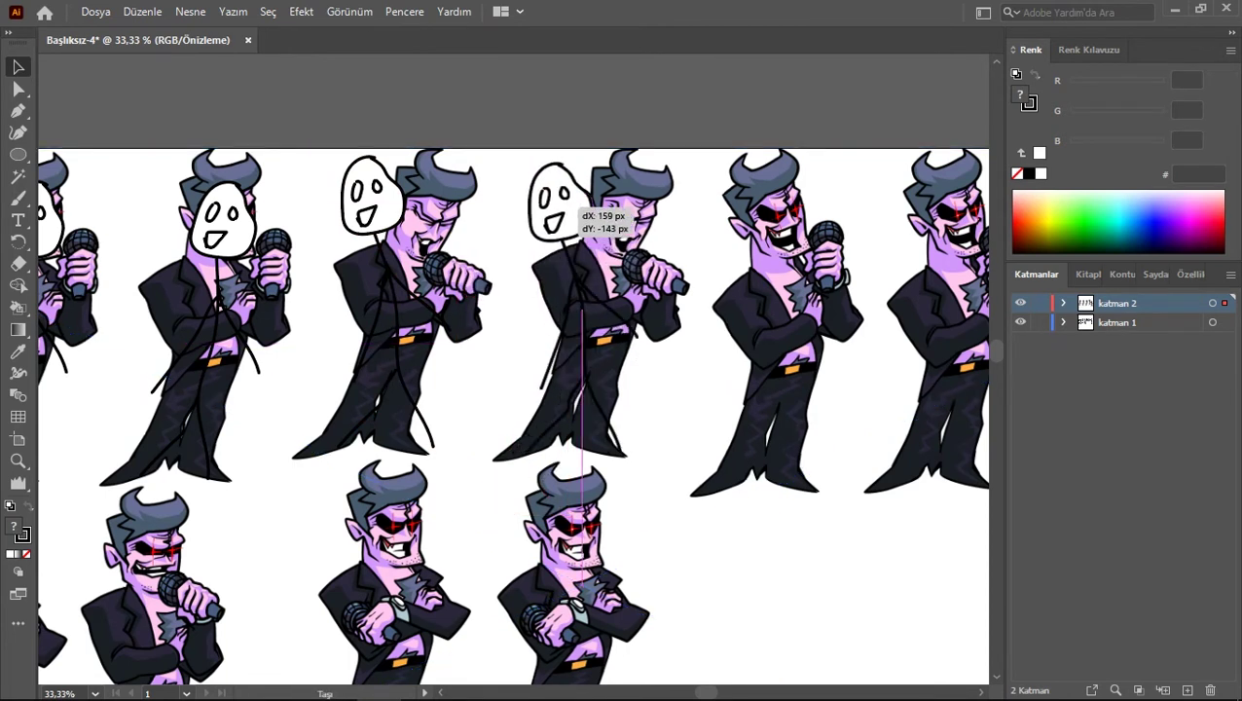
drag(570, 203, 780, 249)
key(ctrl+v)
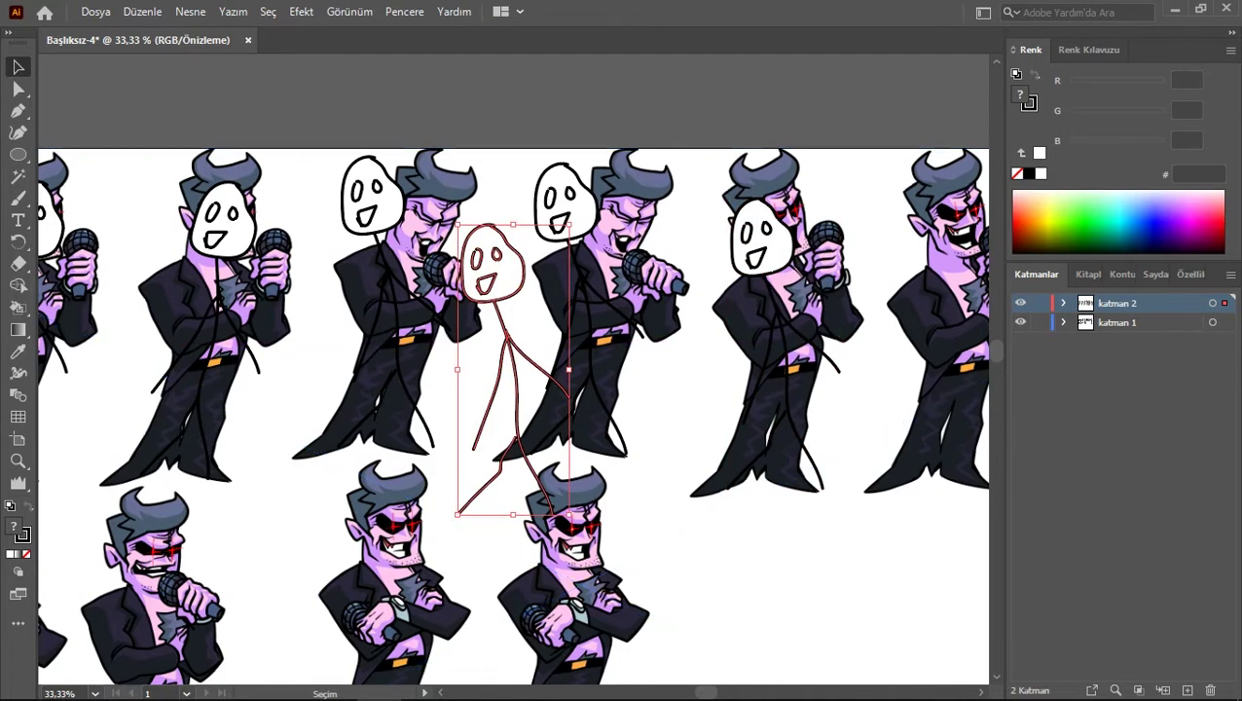
drag(516, 265, 958, 239)
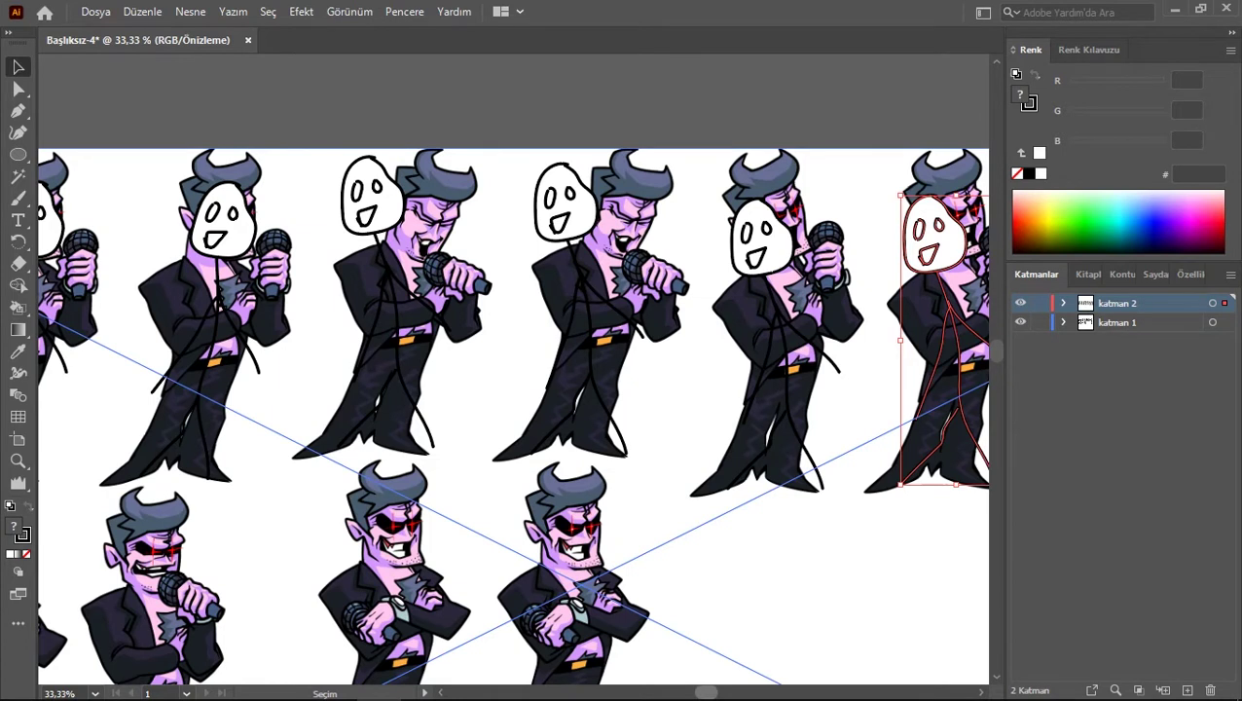
drag(705, 693, 708, 693)
scroll(512, 417, right, 2)
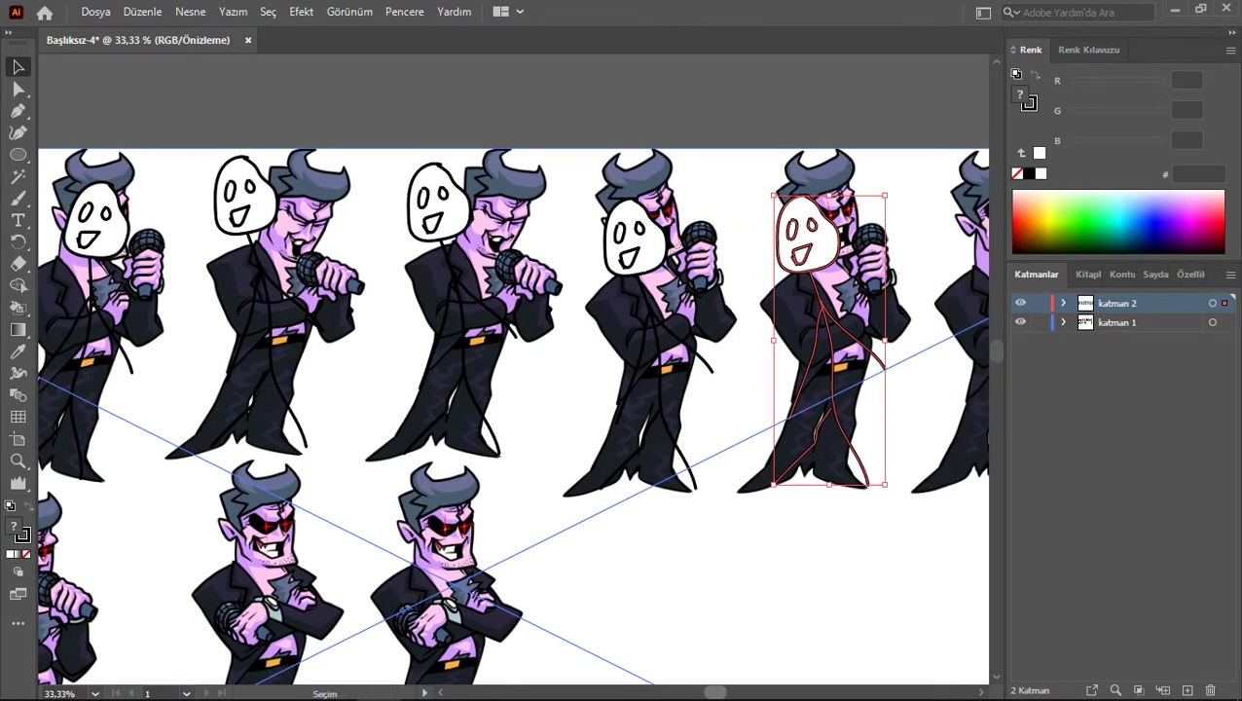
key(Delete)
key(ctrl+z)
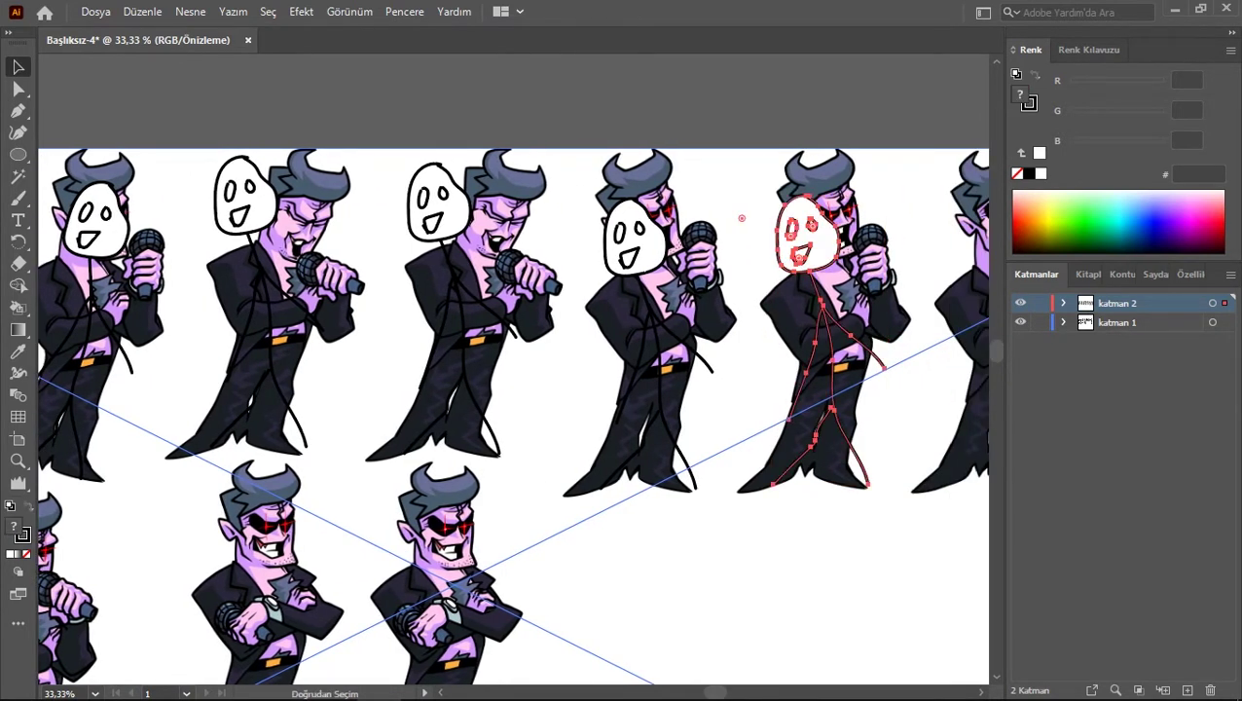
key(ctrl+z)
key(ctrl+z)
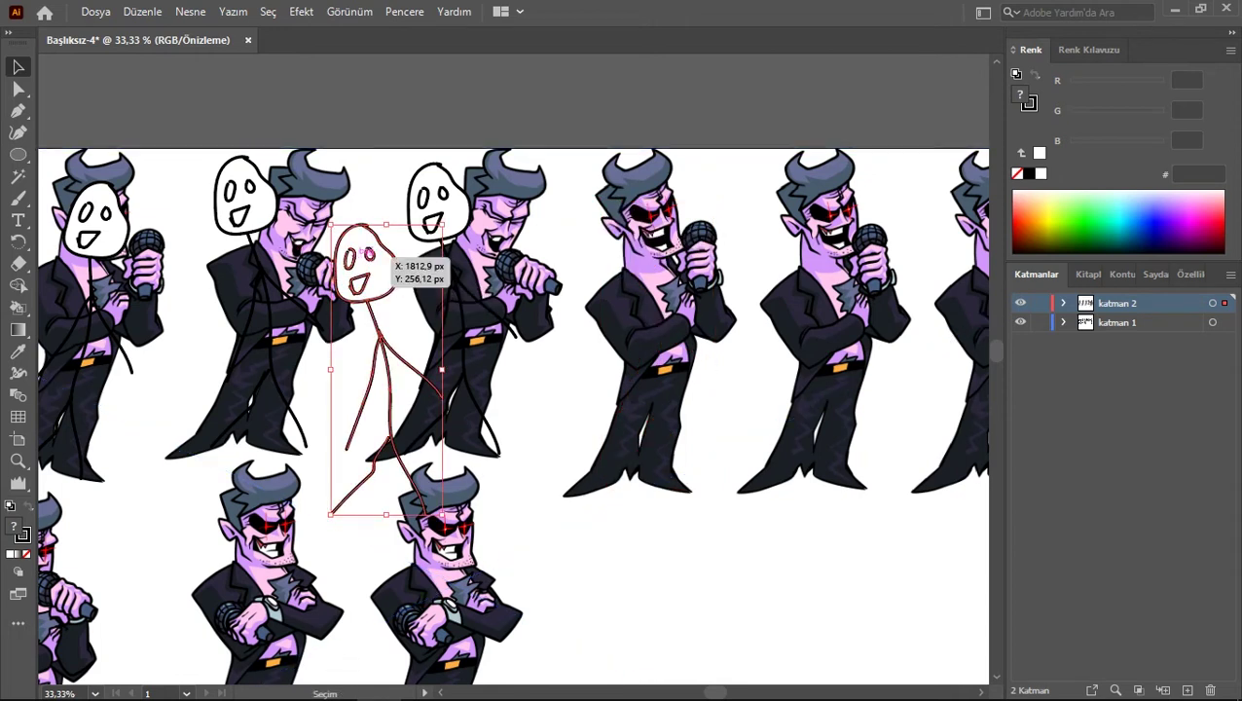
Step: Move the loose stick figure copy over the sixth character of the top row and repose its head, arms and legs with katman 1 hidden
mouse_move(365, 255)
mouse_down()
mouse_move(423, 263)
mouse_move(692, 216)
mouse_move(641, 216)
mouse_move(630, 229)
mouse_move(658, 230)
mouse_up()
click(1021, 322)
key(ctrl+shift+a)
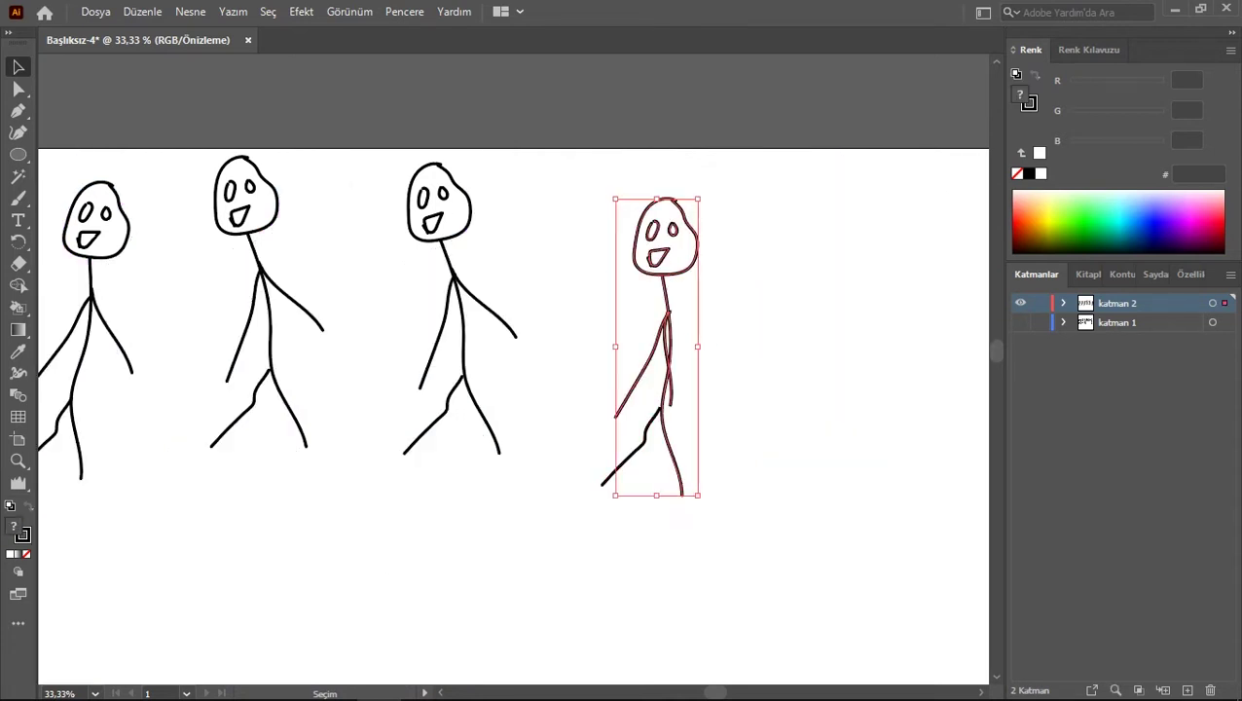
Step: Show katman 1 again and select all strokes of the sixth stick figure for copying, including its left leg
click(1020, 322)
ctrl+click(1020, 323)
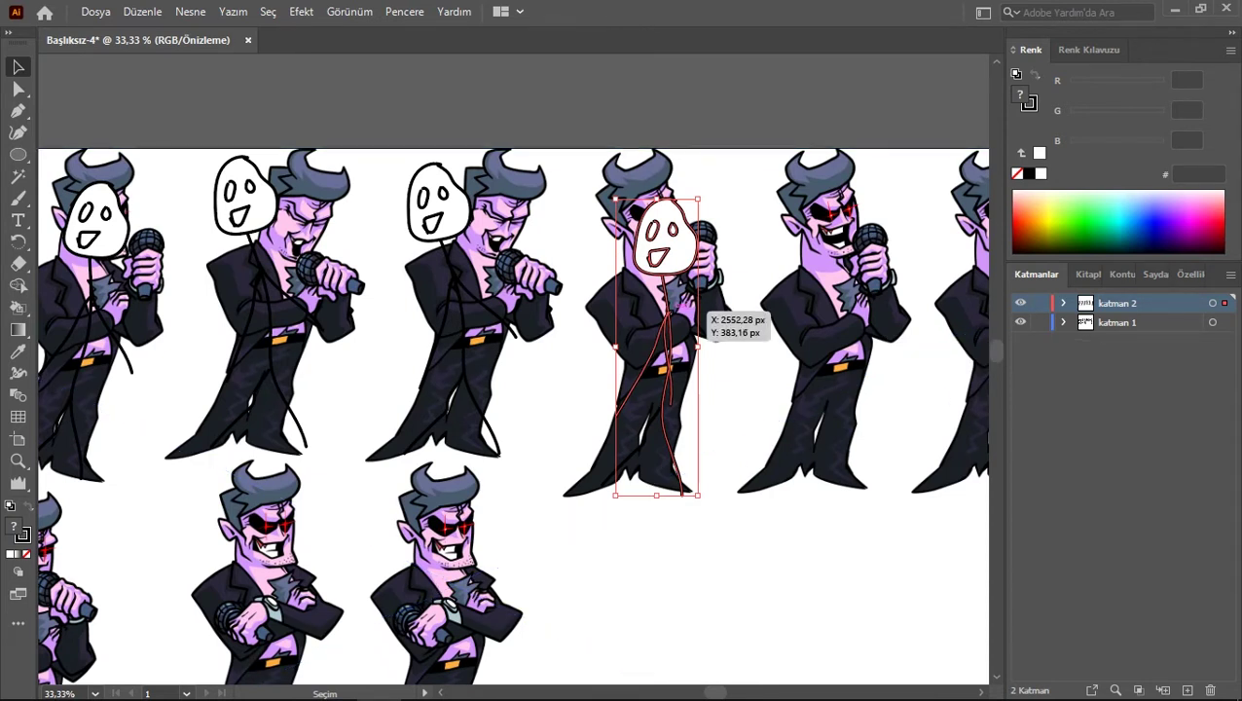
drag(697, 314, 694, 306)
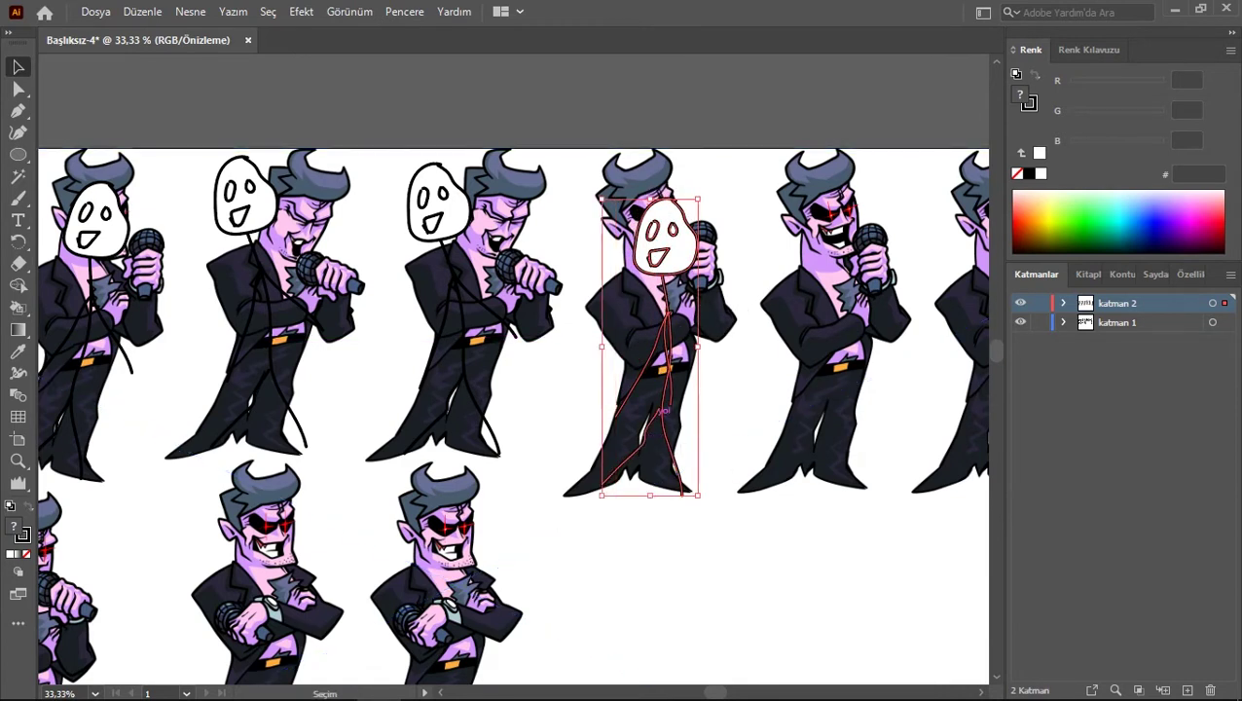
mouse_move(682, 392)
mouse_down()
mouse_move(681, 375)
mouse_move(681, 393)
mouse_up()
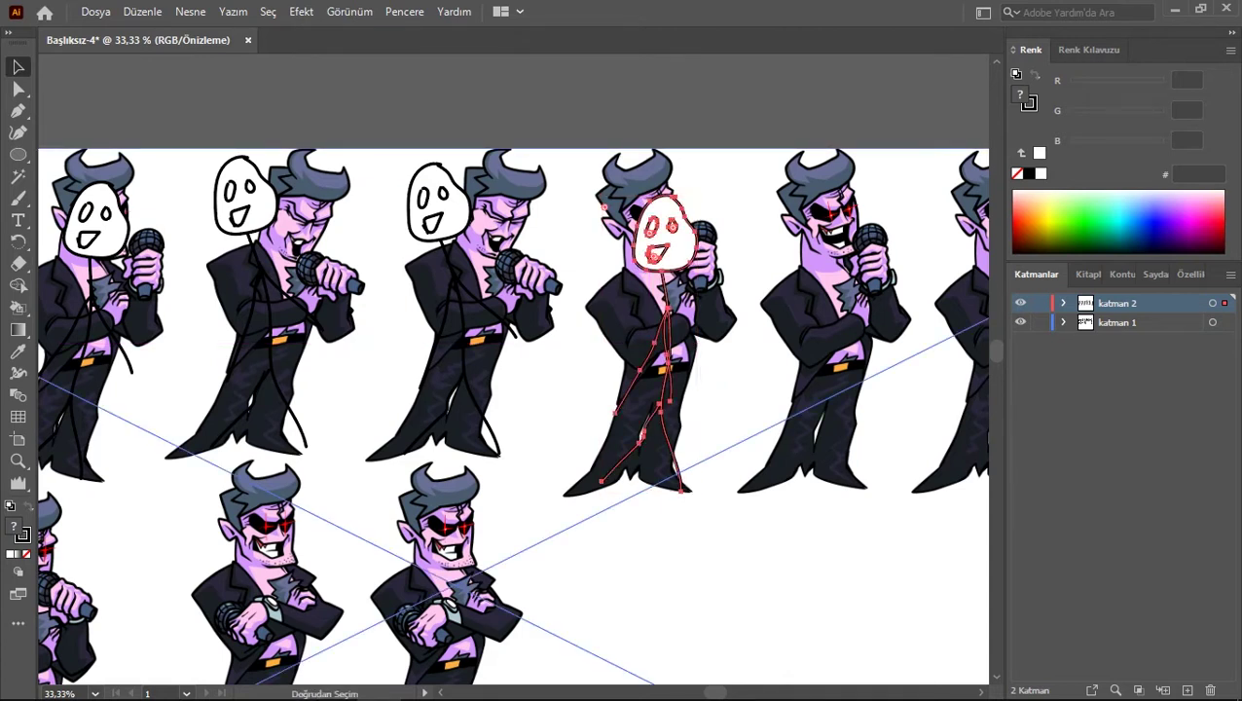
Step: Paste a copy of the sixth stick figure and align it over the seventh character of the top row
key(ctrl+v)
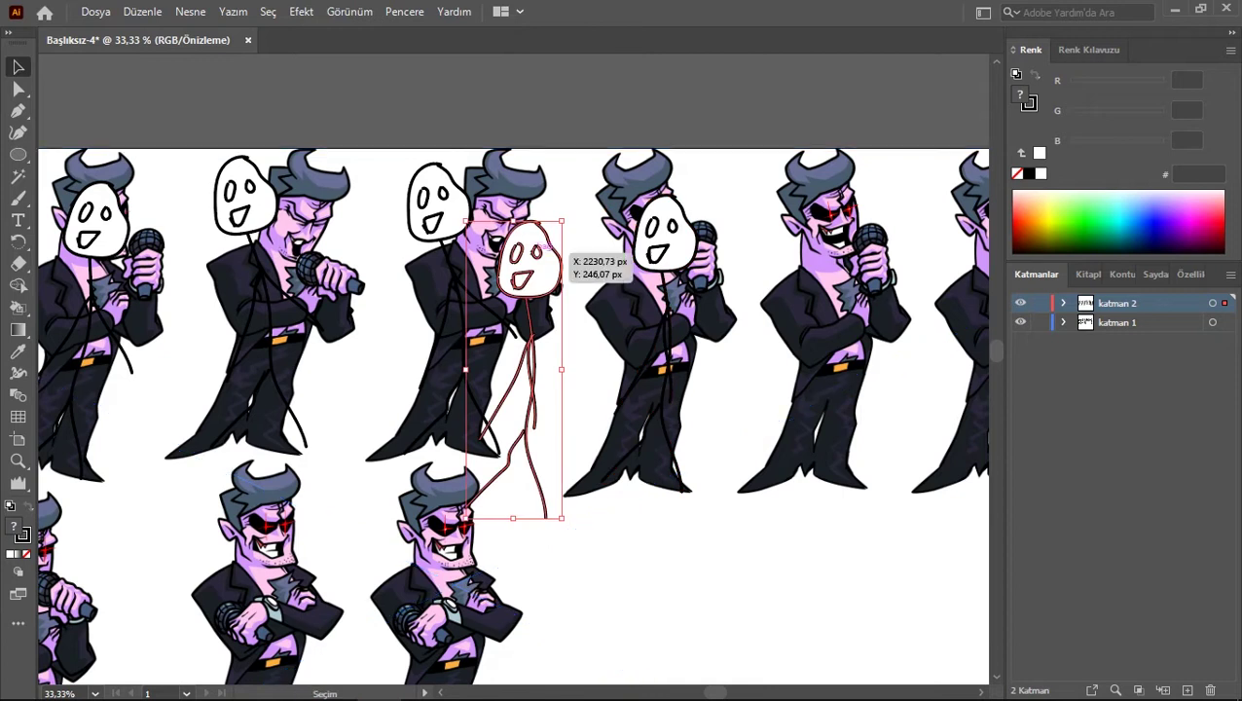
drag(586, 277, 873, 239)
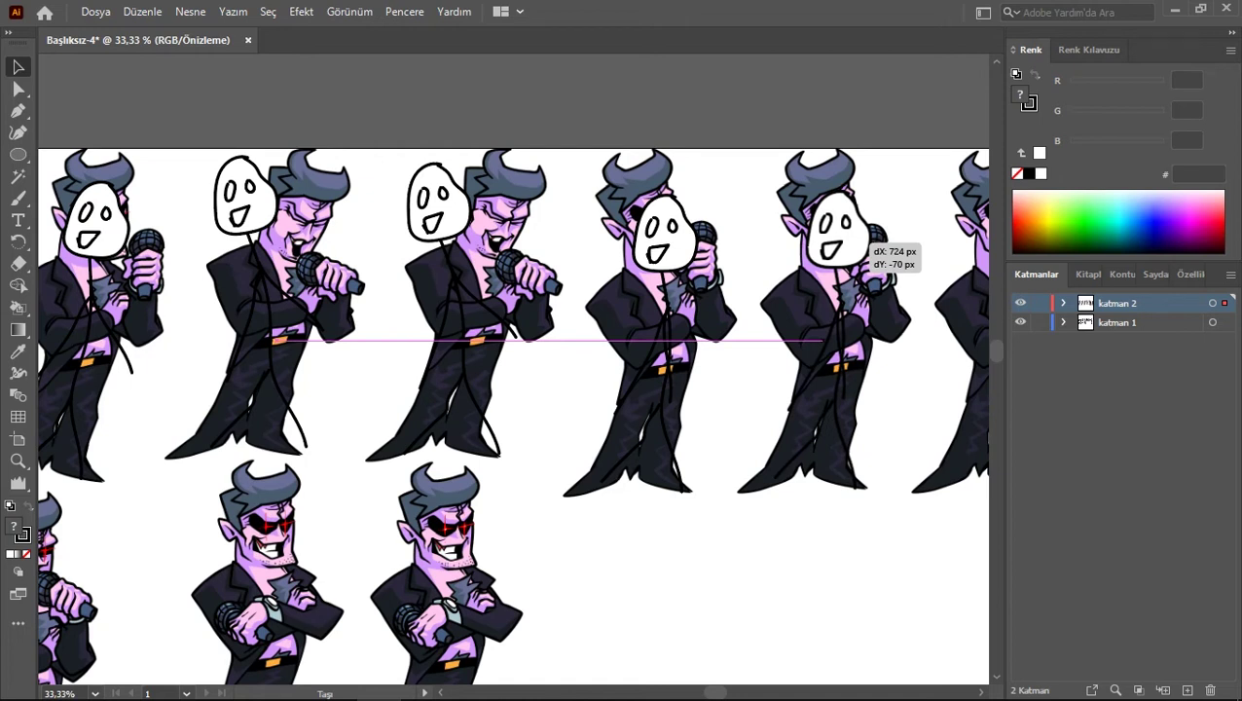
drag(873, 241, 873, 241)
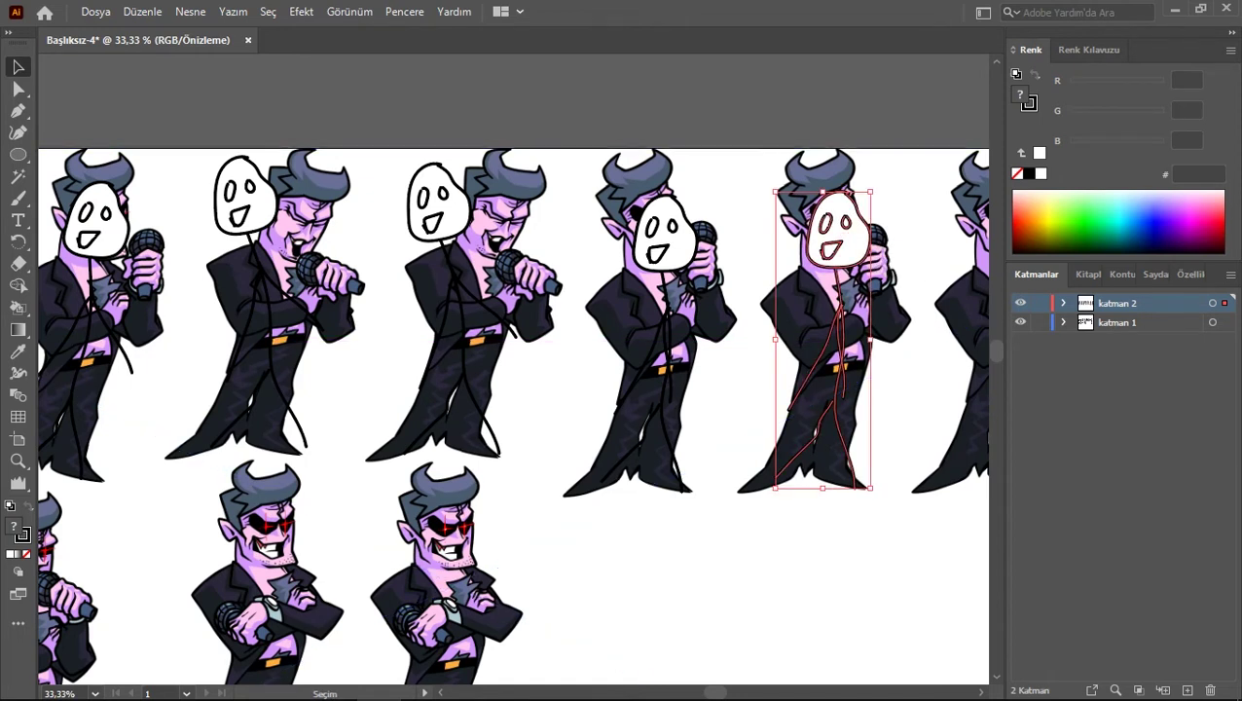
Step: Paste another copy of the stick figure over the eighth character of the top row and deselect it
scroll(513, 417, right, 5)
drag(554, 374, 513, 370)
key(ctrl+v)
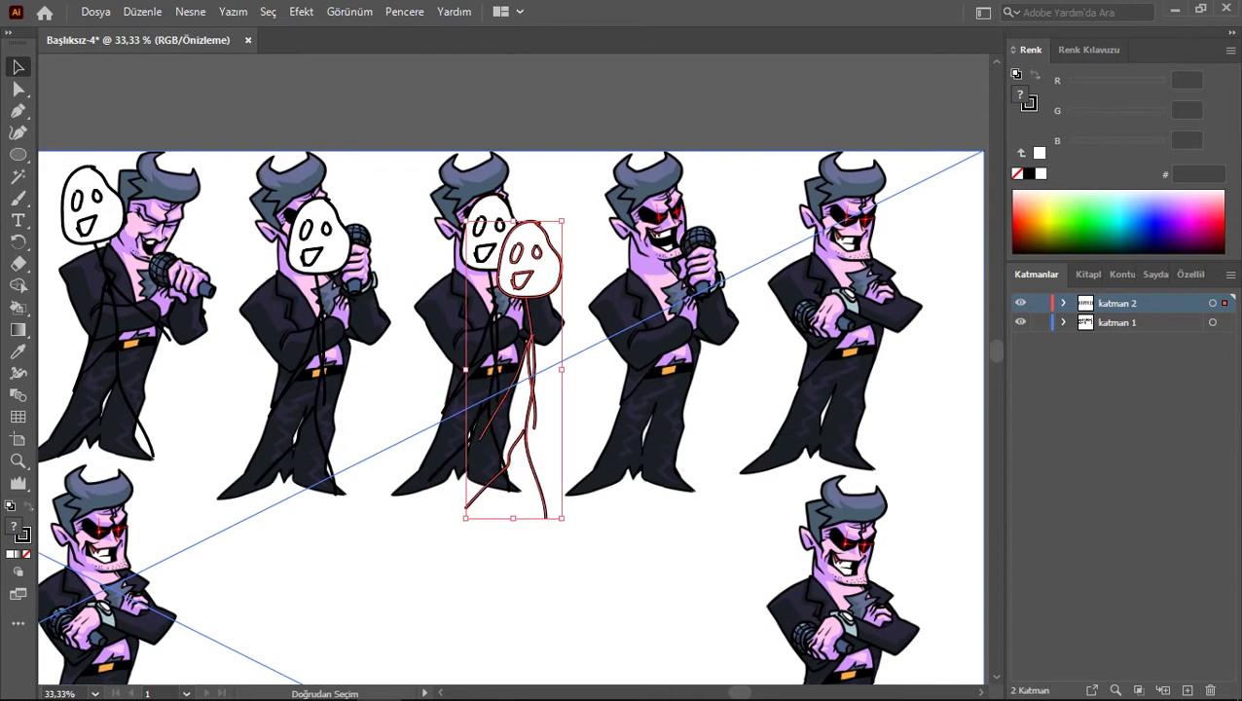
drag(526, 255, 697, 243)
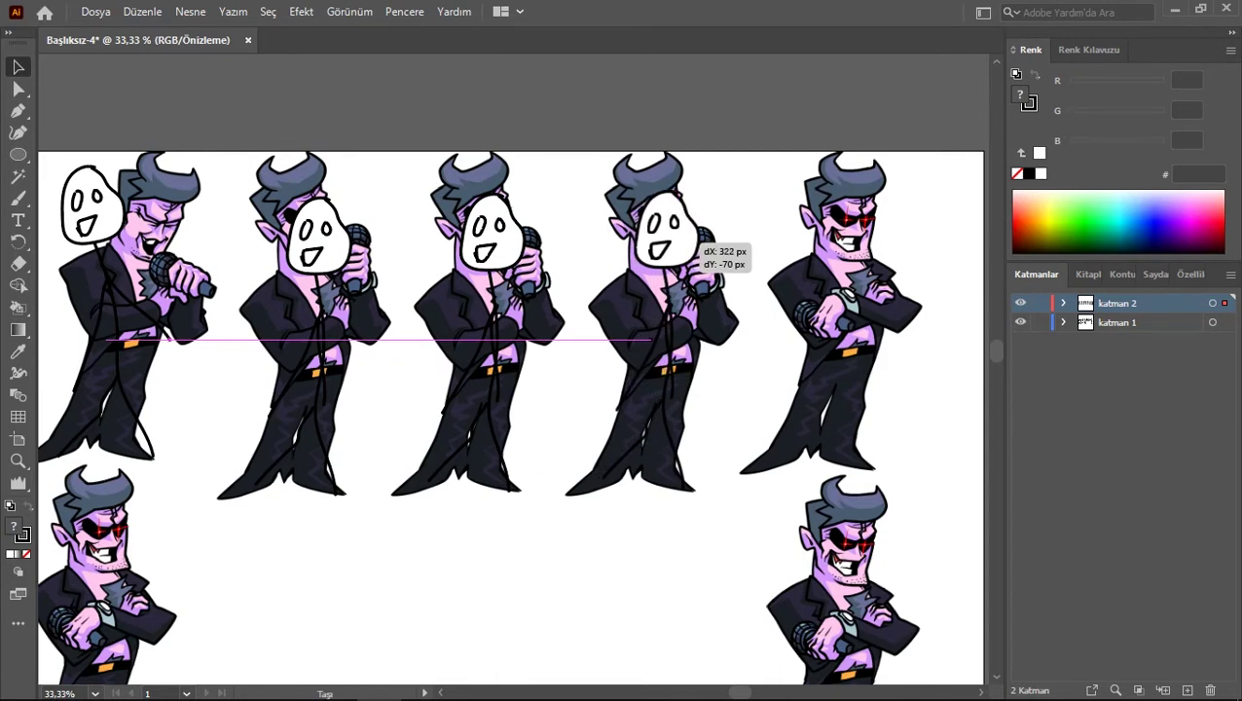
drag(697, 243, 527, 212)
key(ctrl+shift+b)
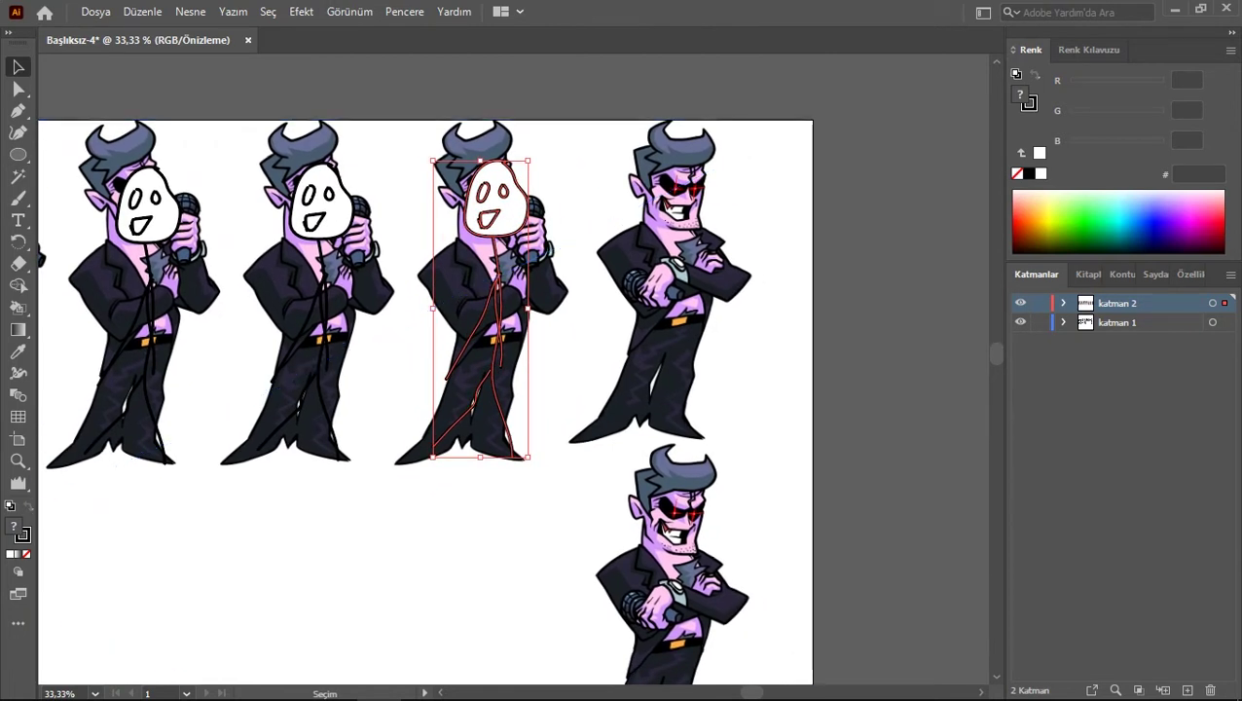
key(ctrl+shift+a)
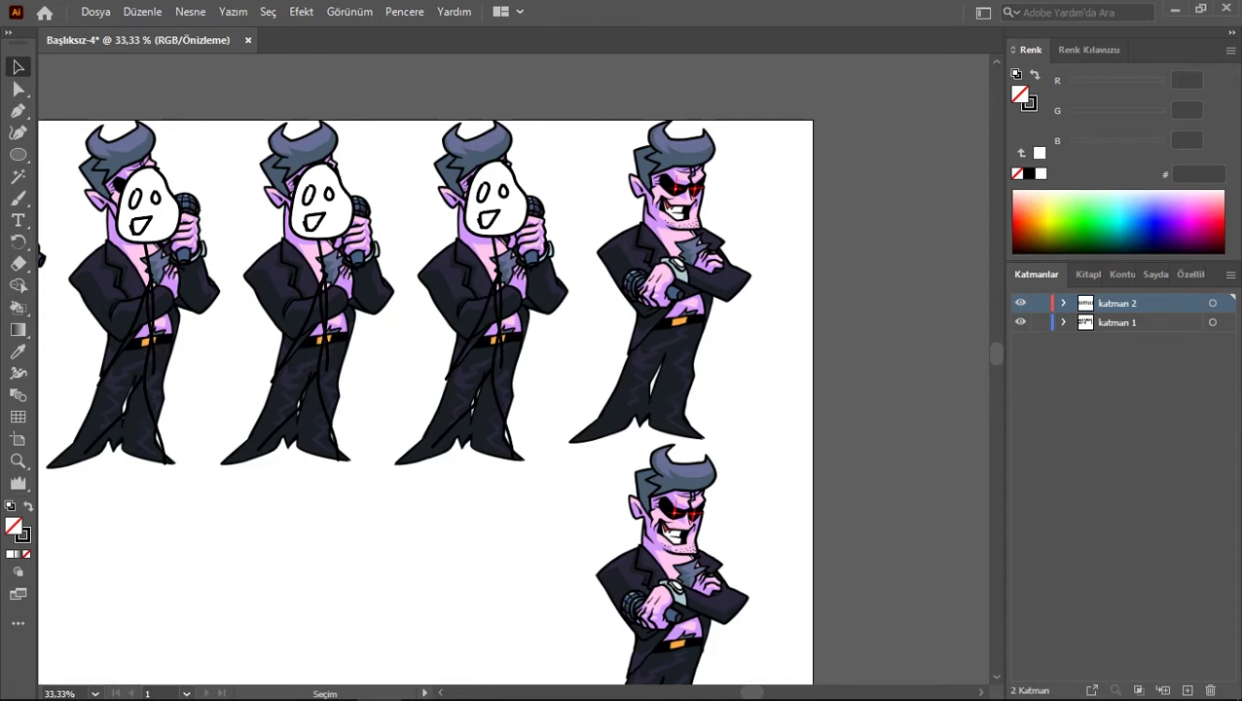
Step: Copy the whole smiling stick figure of the ninth top-row character with katman 1 hidden, and show katman 1 again
click(1021, 322)
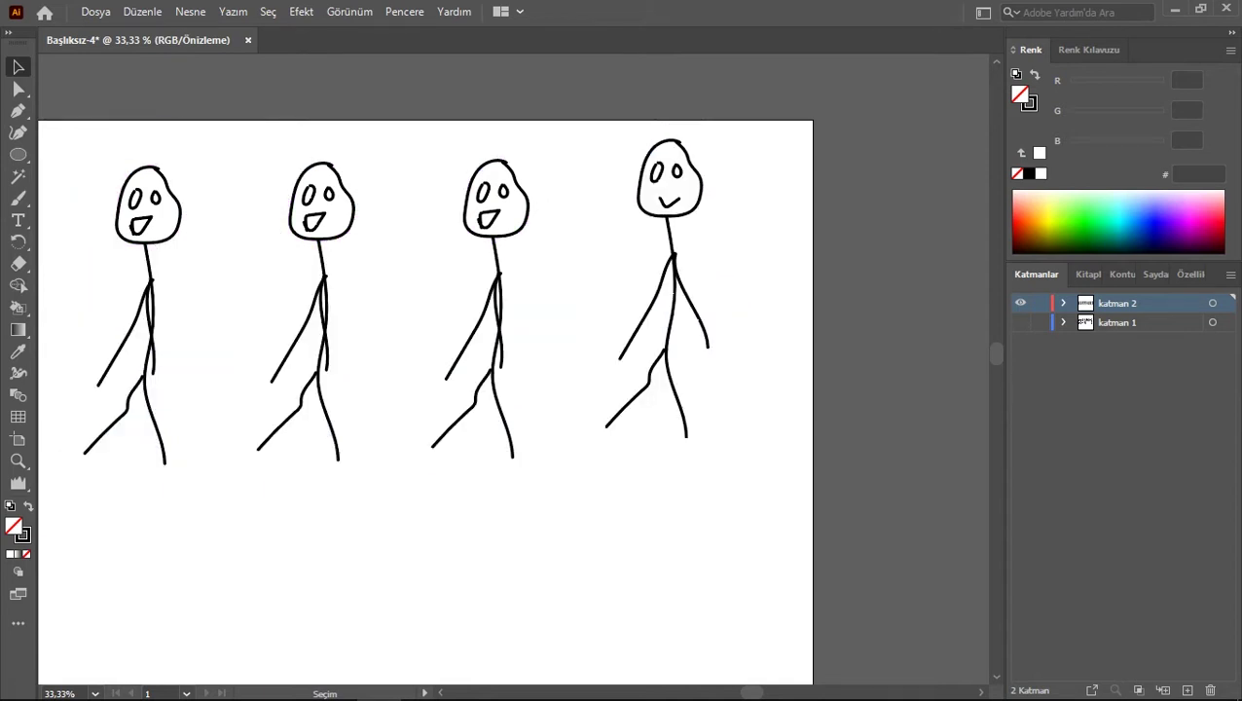
click(1020, 323)
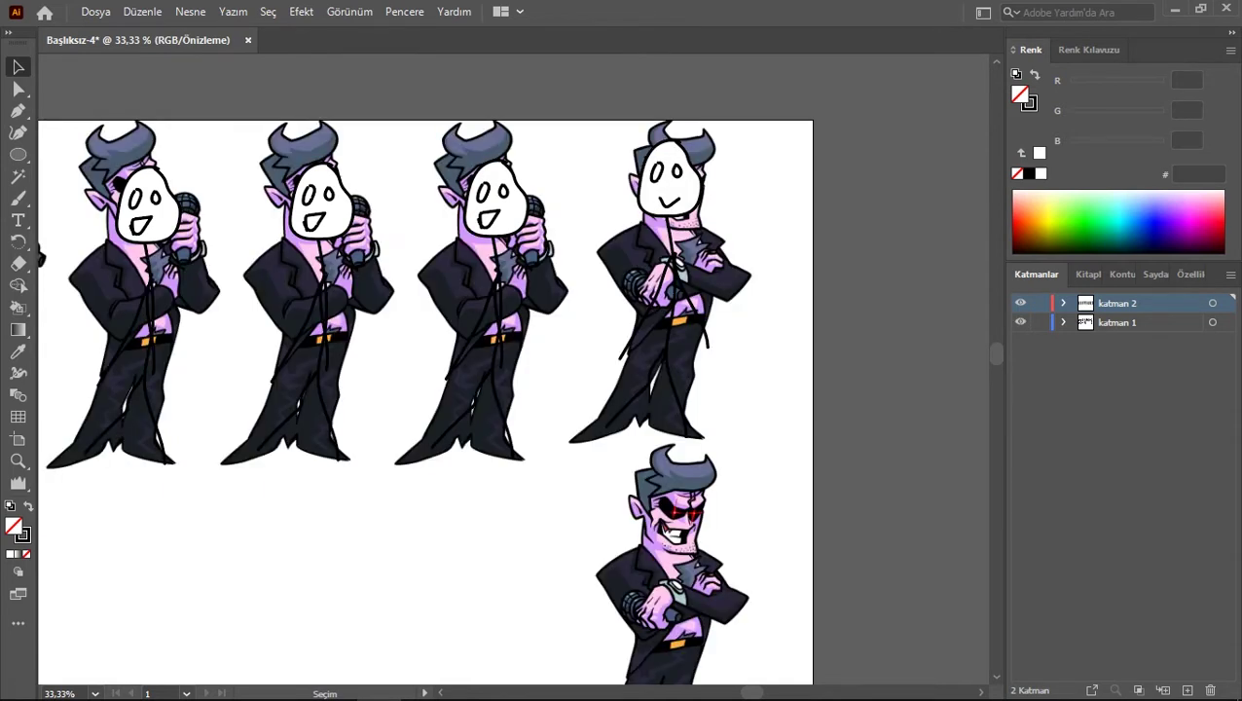
click(1021, 323)
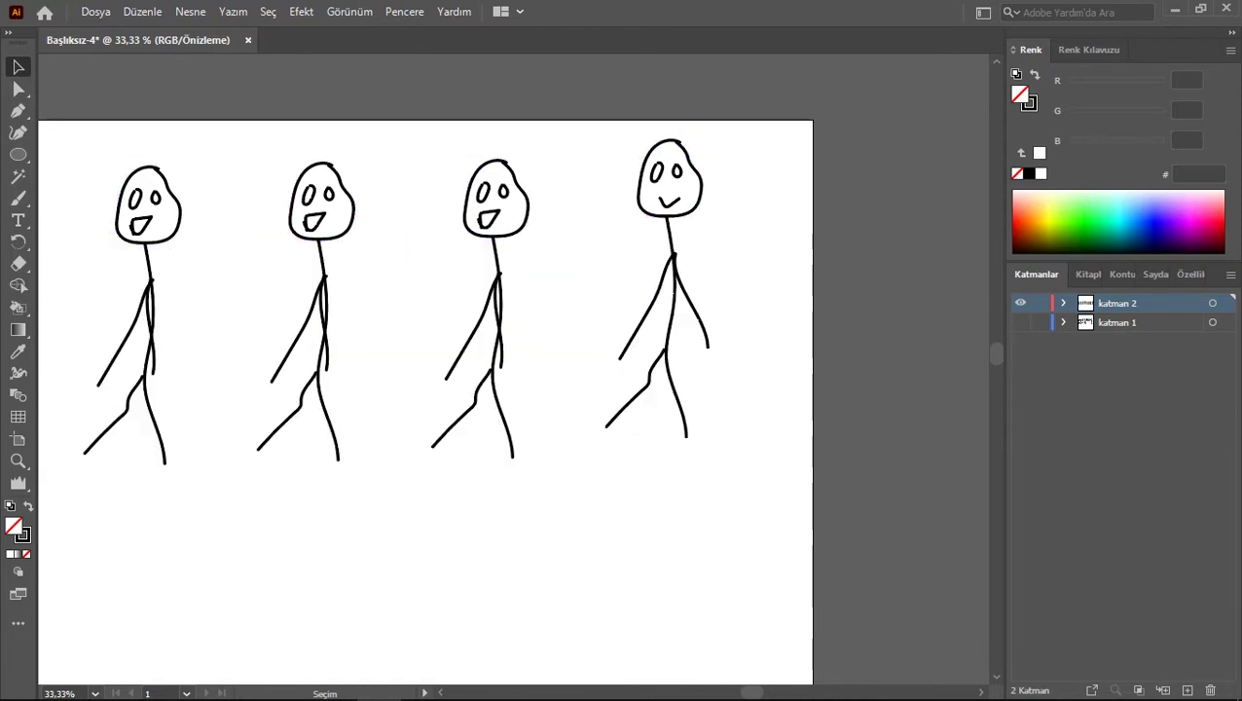
drag(625, 360, 591, 440)
key(ctrl+c)
click(1020, 323)
Step: Paste the smiling stick figure and align it over the first character of the bottom row
drag(390, 506, 814, 331)
drag(390, 389, 824, 385)
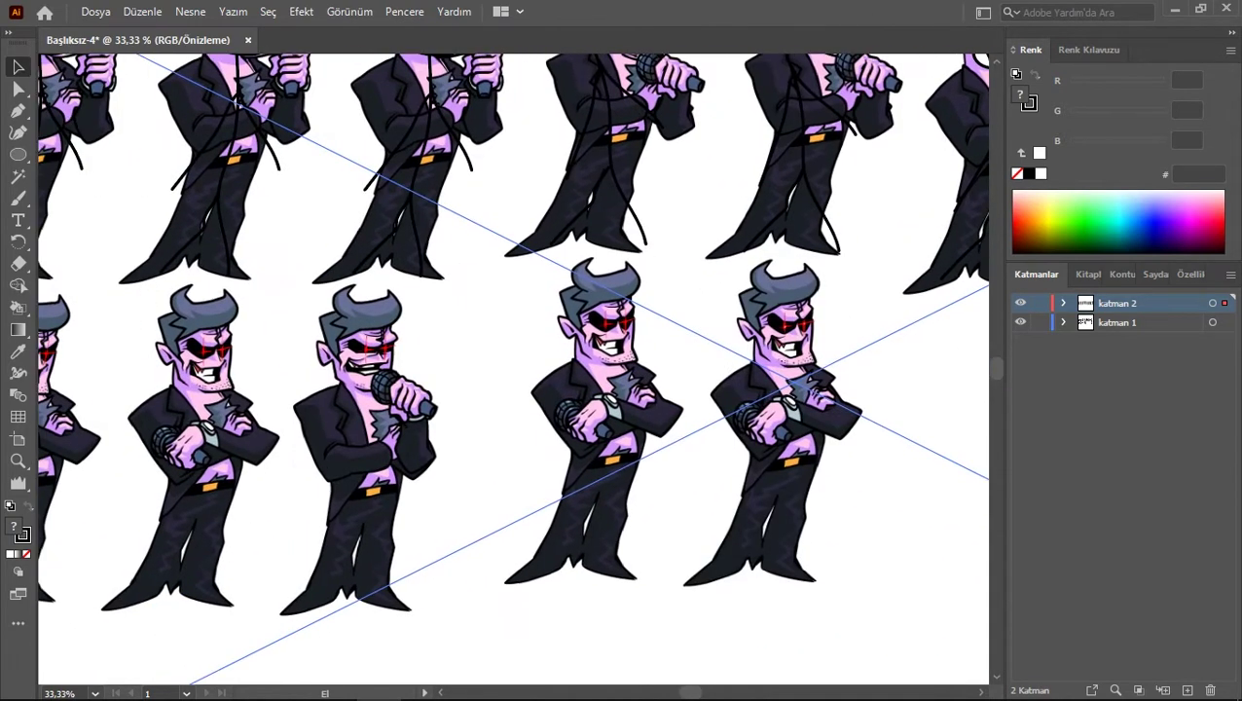
drag(389, 390, 806, 366)
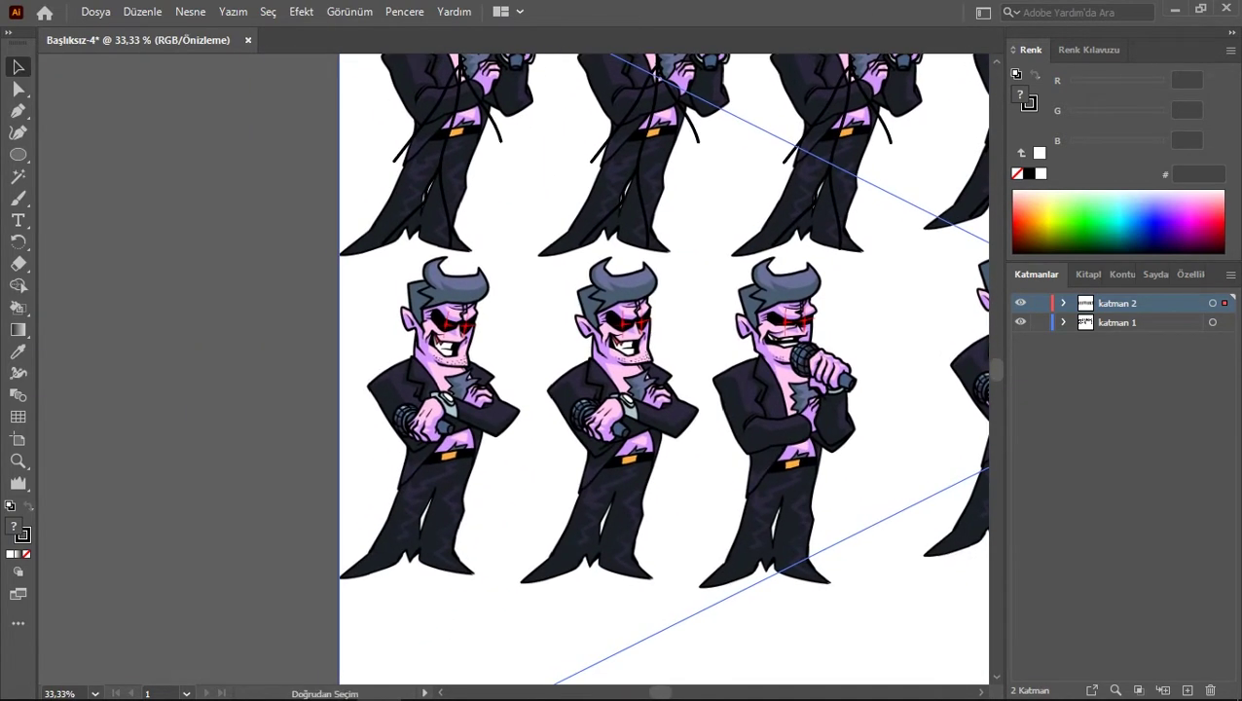
key(ctrl+v)
mouse_move(517, 368)
mouse_down()
mouse_move(422, 457)
mouse_move(416, 437)
mouse_move(430, 426)
mouse_up()
drag(475, 383, 474, 382)
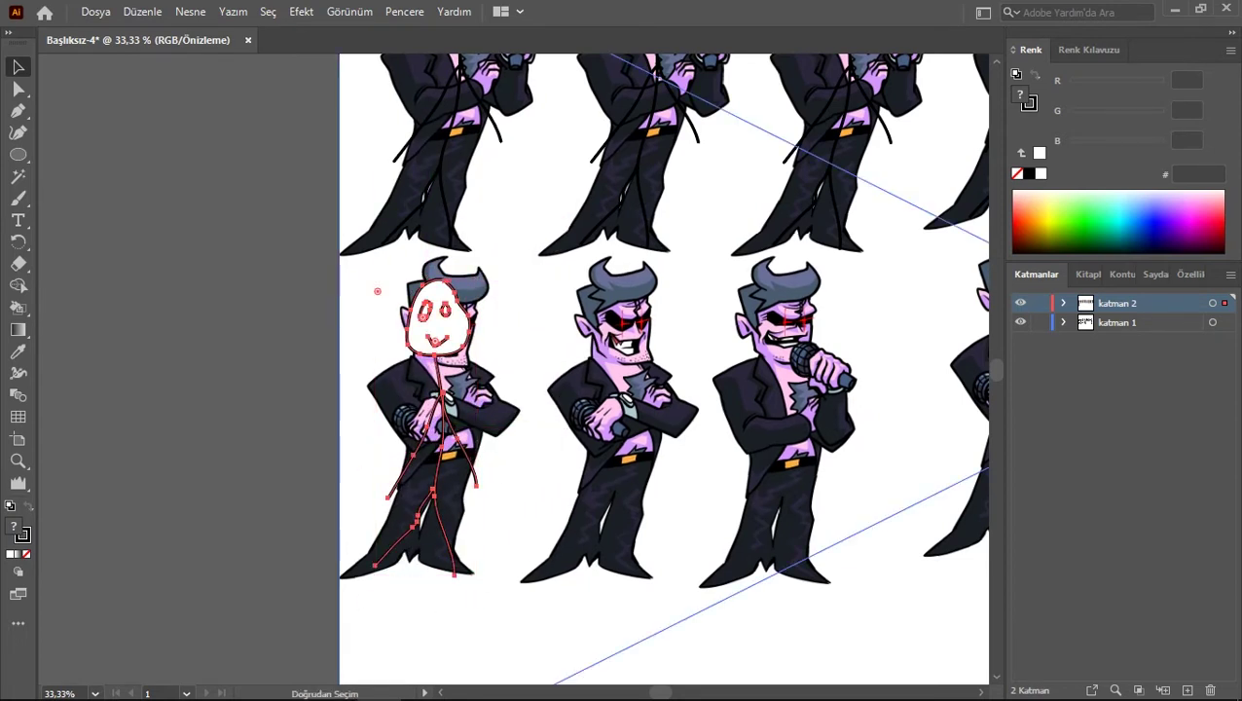
Step: Paste further copies of the smiling figure over the second and third bottom-row characters and hide katman 1
key(ctrl+v)
drag(516, 362, 612, 429)
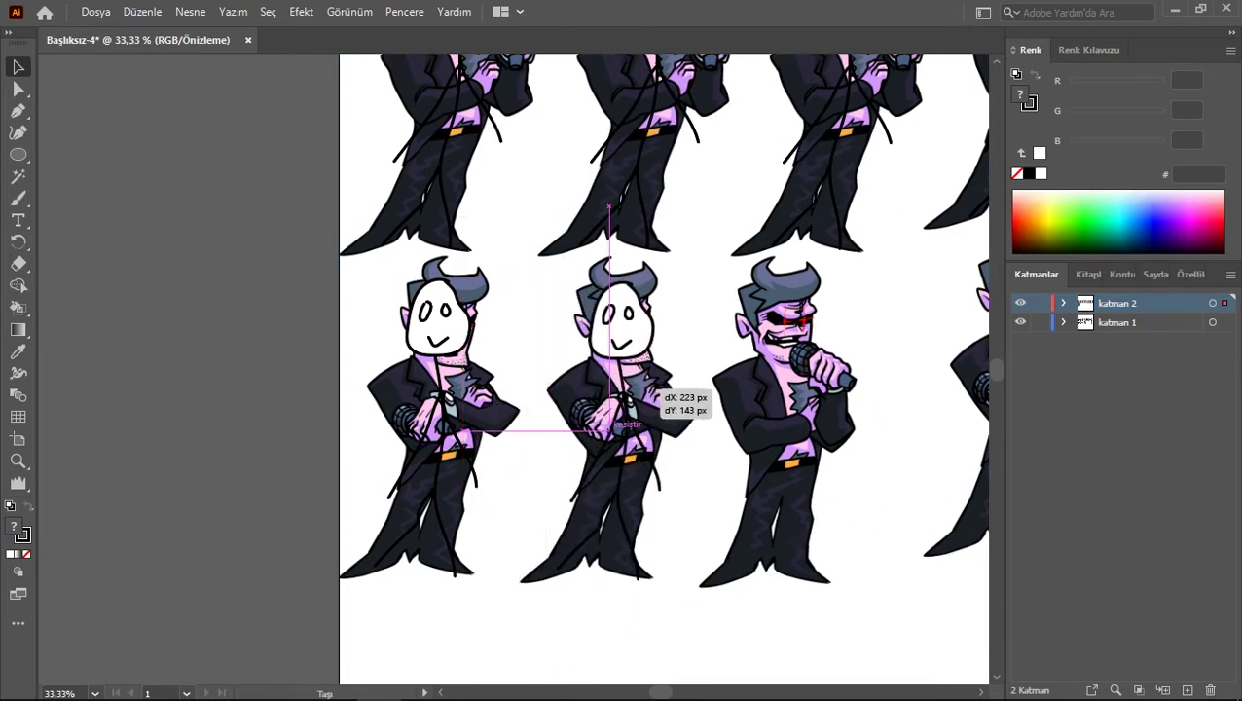
mouse_move(650, 379)
mouse_down()
mouse_move(518, 341)
mouse_move(481, 318)
mouse_move(467, 281)
mouse_move(642, 291)
mouse_up()
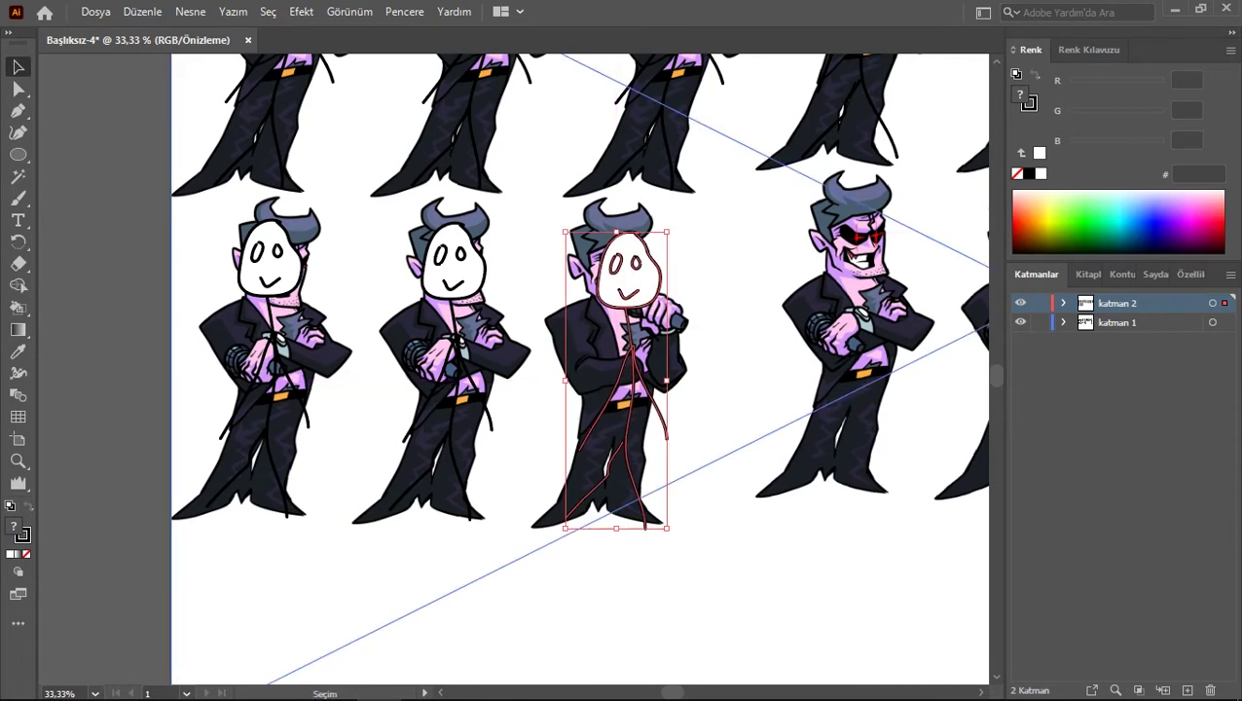
click(1021, 322)
key(b)
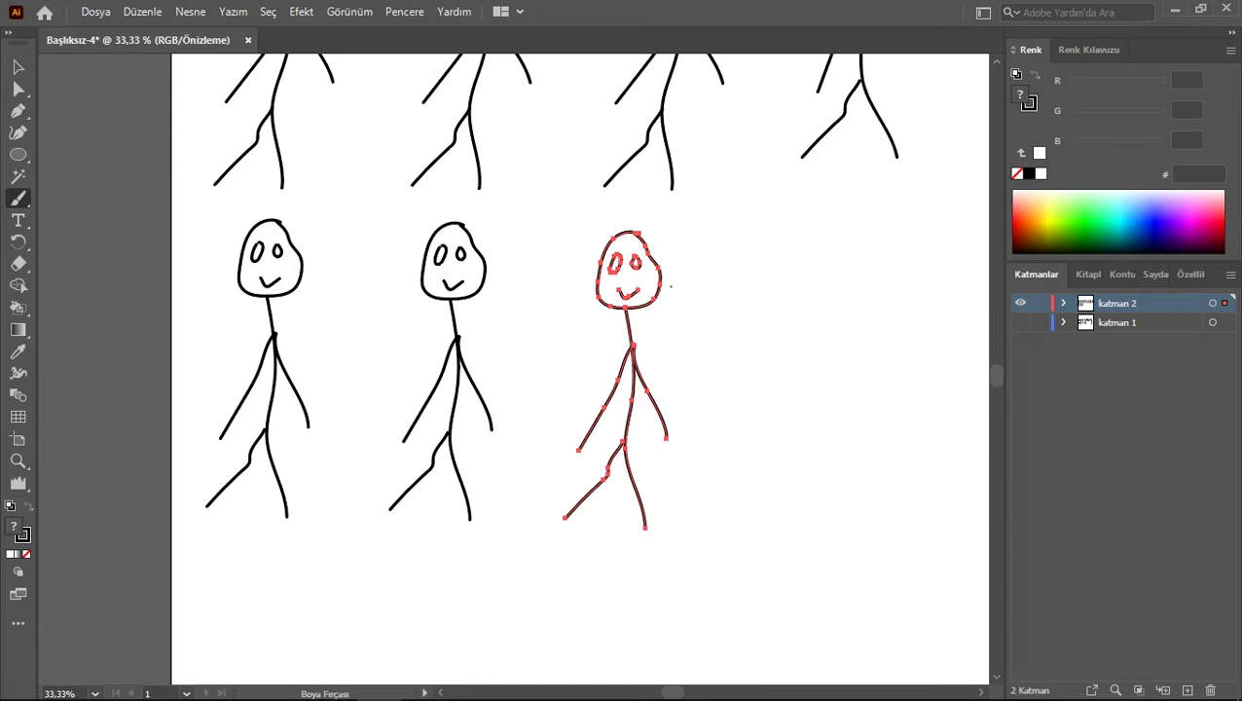
key(ctrl+shift+a)
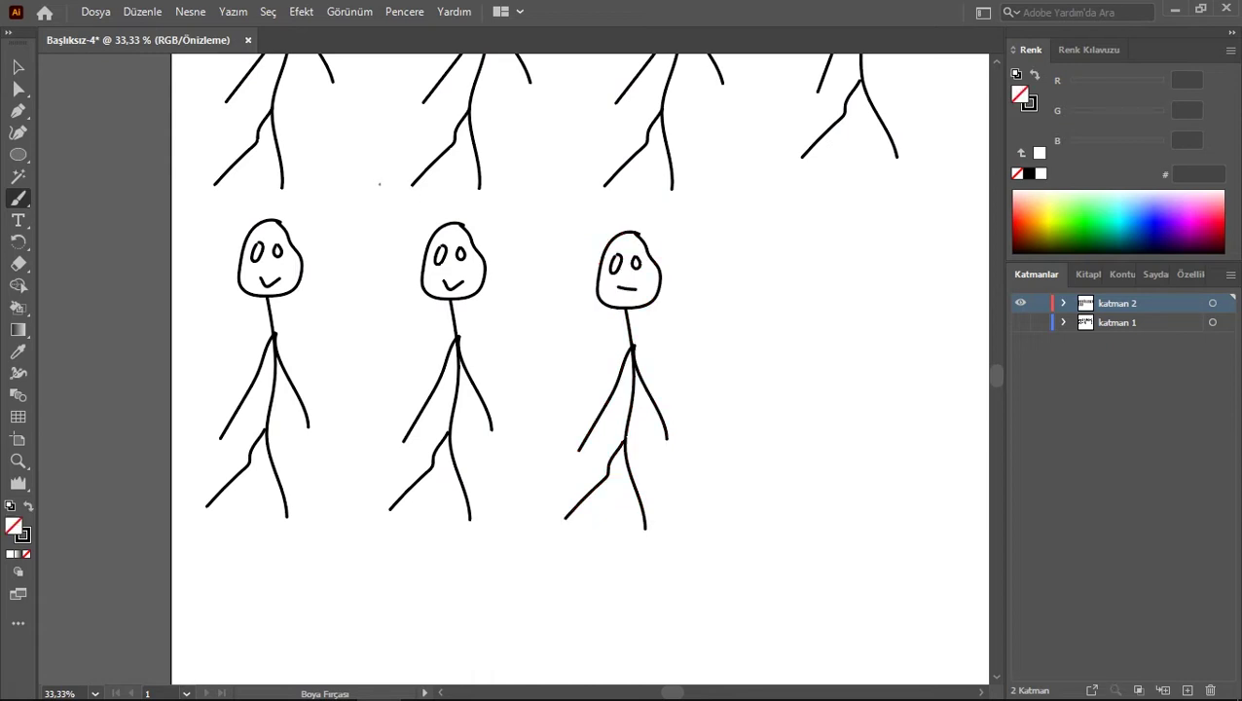
key(ctrl+z)
mouse_move(625, 292)
mouse_down()
mouse_move(613, 291)
mouse_move(639, 290)
mouse_up()
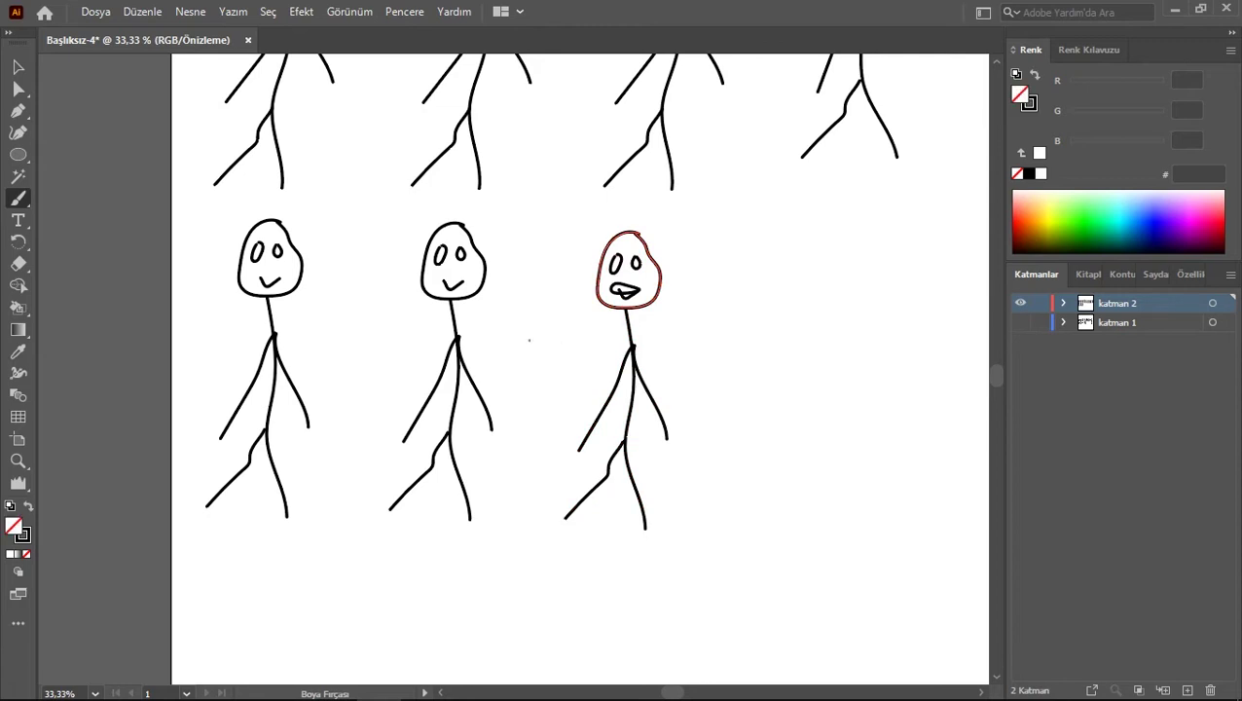
key(ctrl+z)
key(ctrl+z)
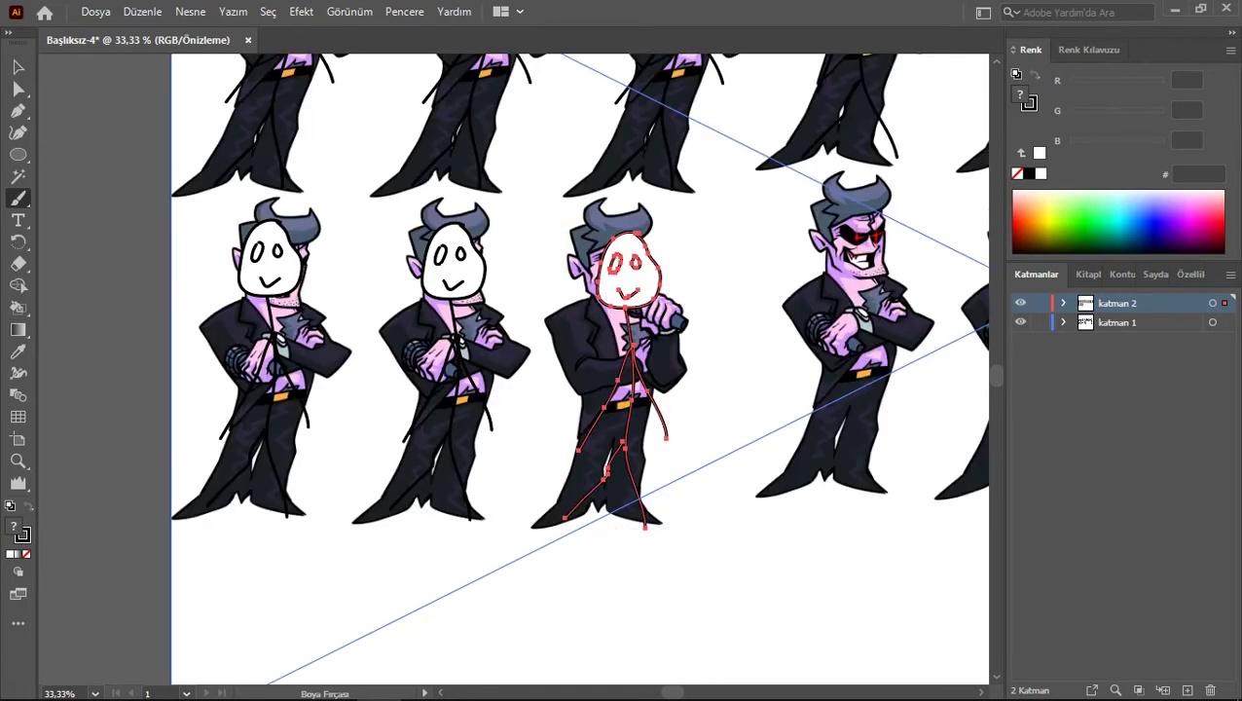
key(ctrl+shift+z)
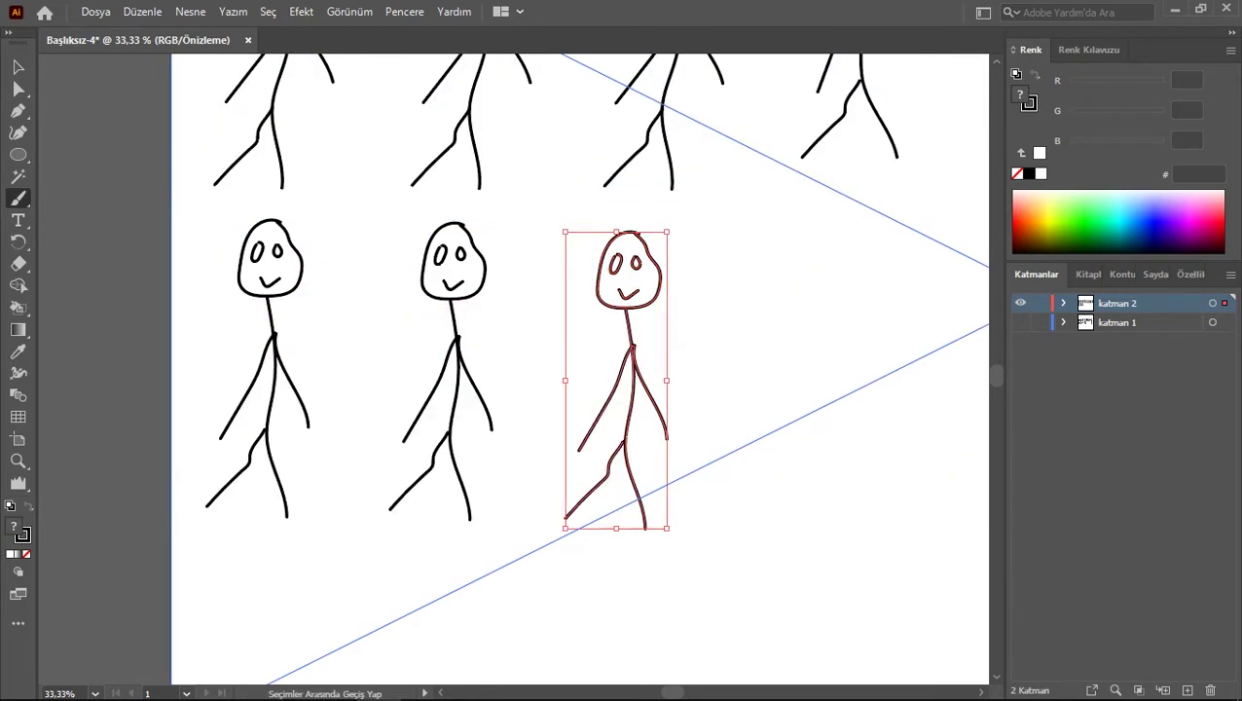
Step: Delete the smile of the third bottom-row stick figure and paint a small round open mouth in its place
key(v)
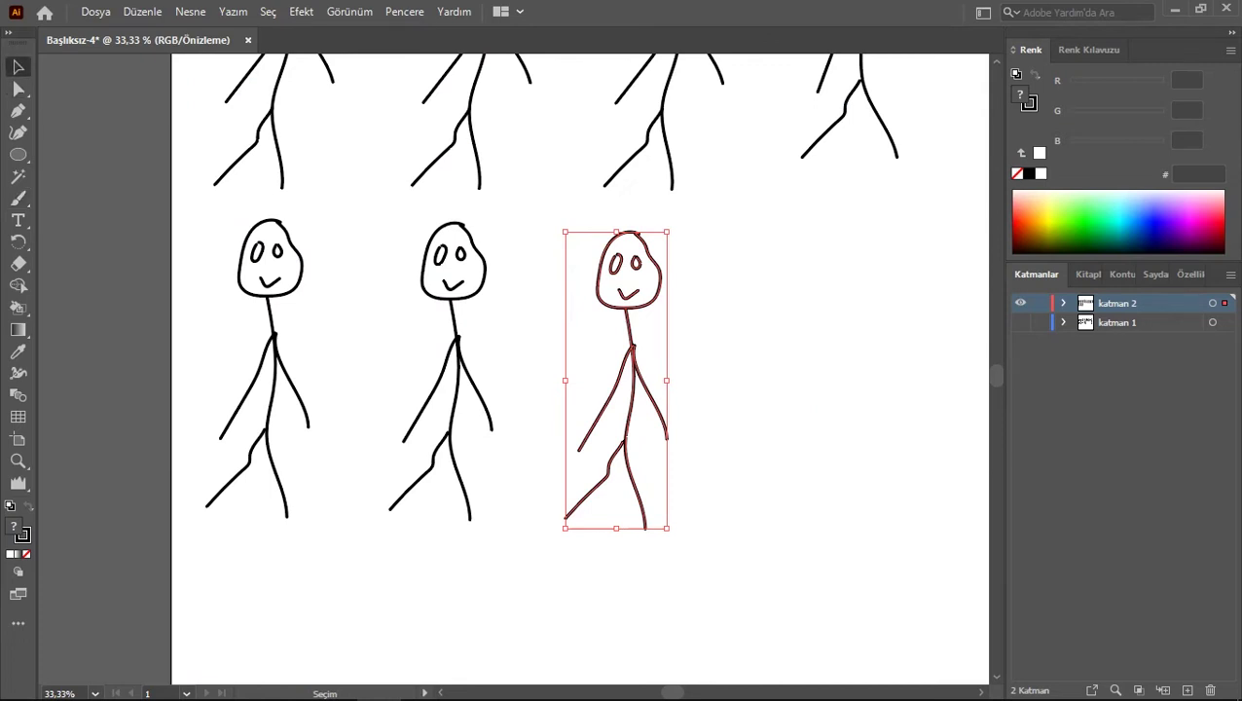
key(ctrl+shift+a)
drag(640, 284, 646, 289)
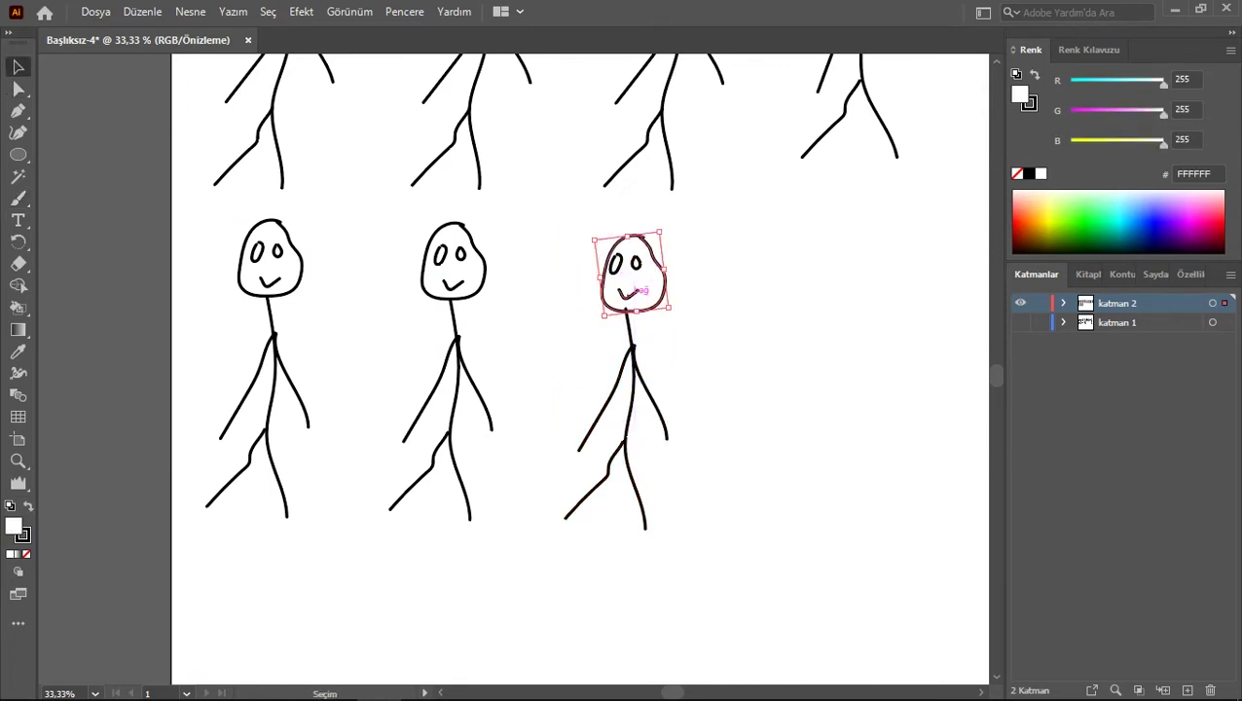
key(ctrl+z)
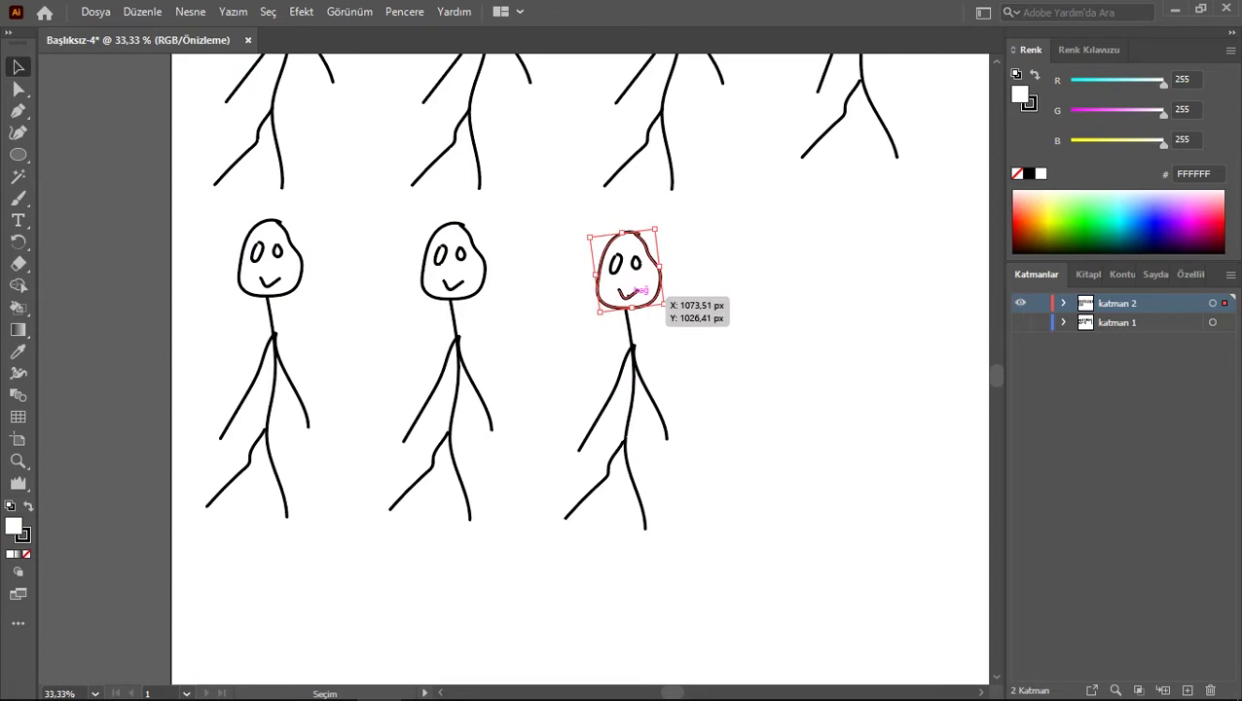
click(637, 290)
key(Delete)
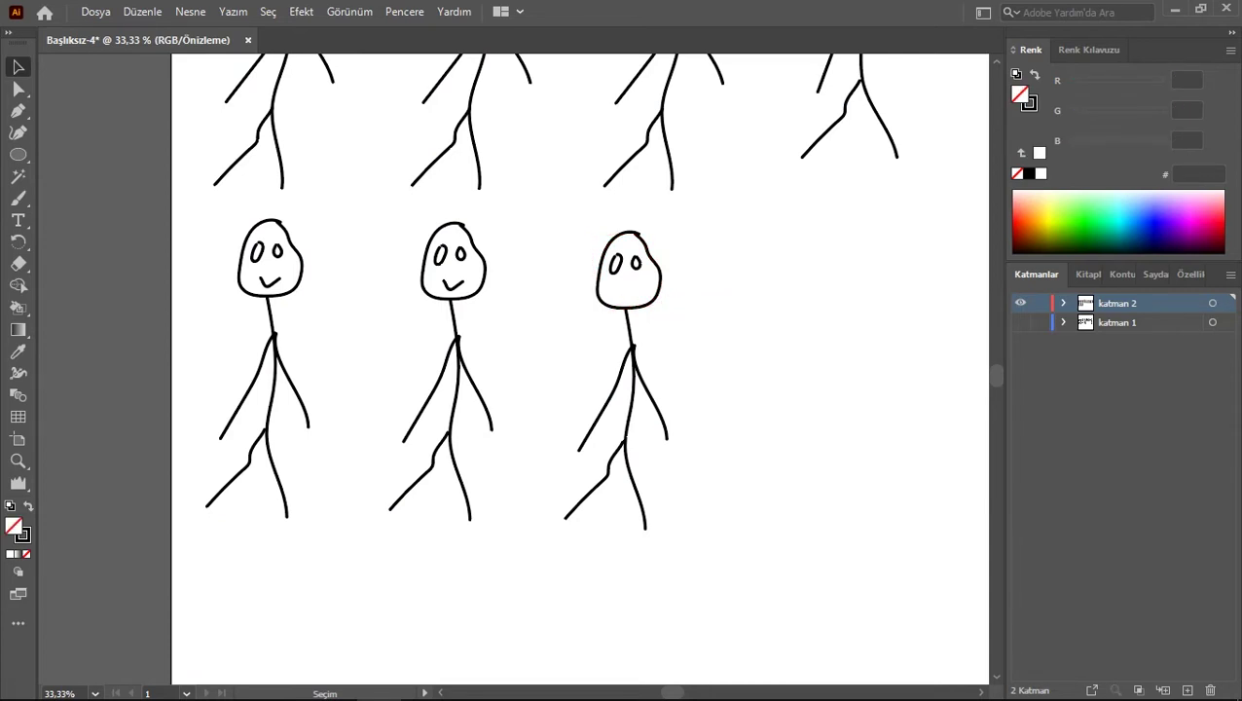
key(b)
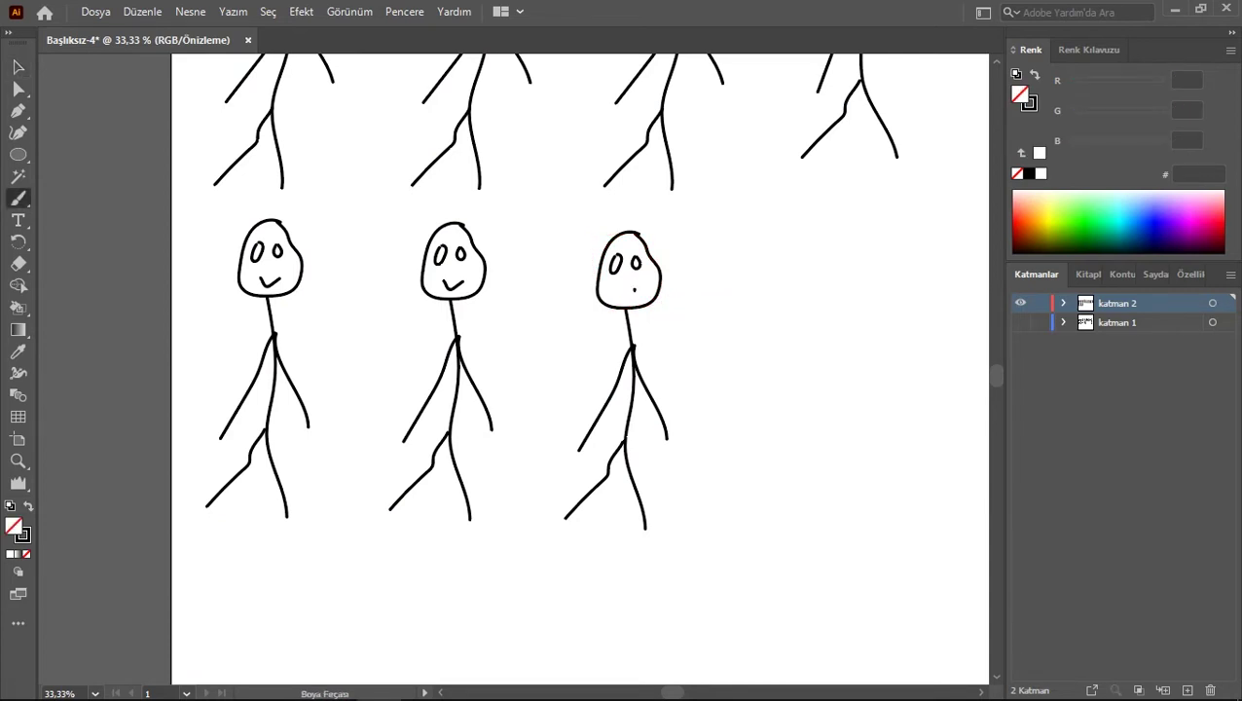
mouse_move(629, 298)
mouse_down()
mouse_move(622, 289)
mouse_move(634, 288)
mouse_up()
Step: Flip the open-mouthed stick figure horizontally, show katman 1 and align the figure over the third bottom-row character
click(17, 66)
drag(721, 227, 571, 481)
drag(564, 379, 633, 369)
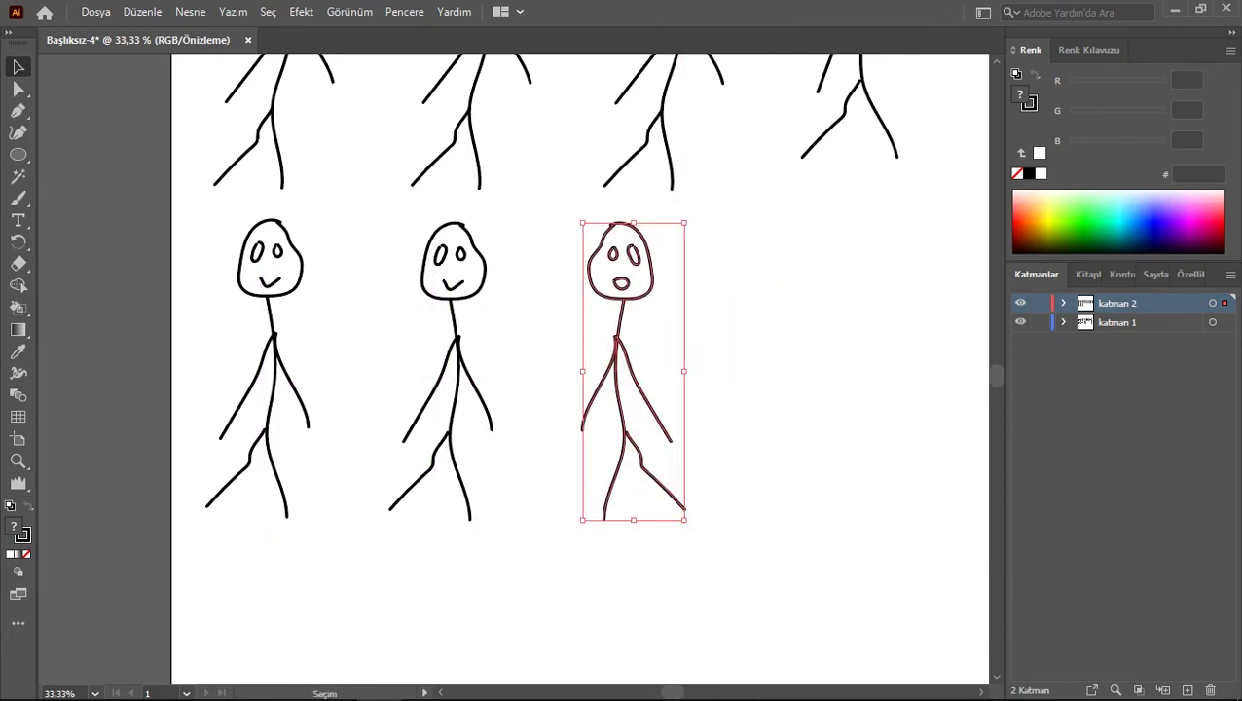
drag(647, 289, 618, 299)
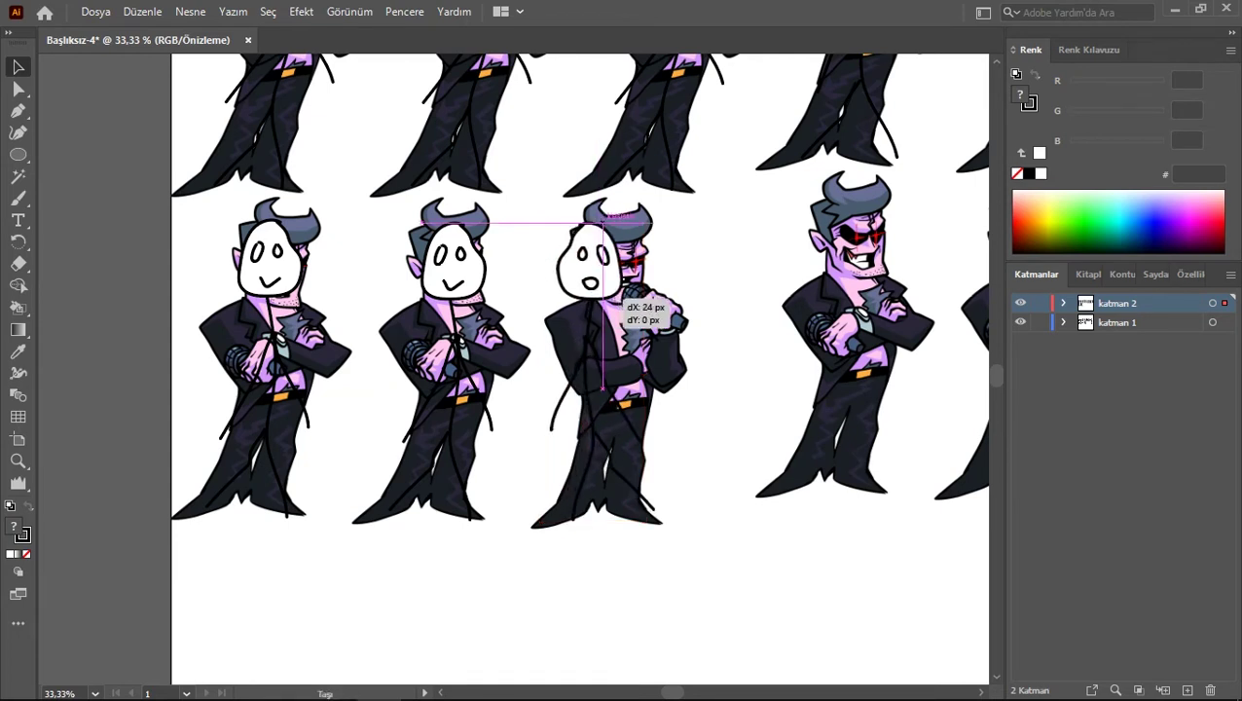
drag(618, 299, 618, 297)
key(ctrl+shift+a)
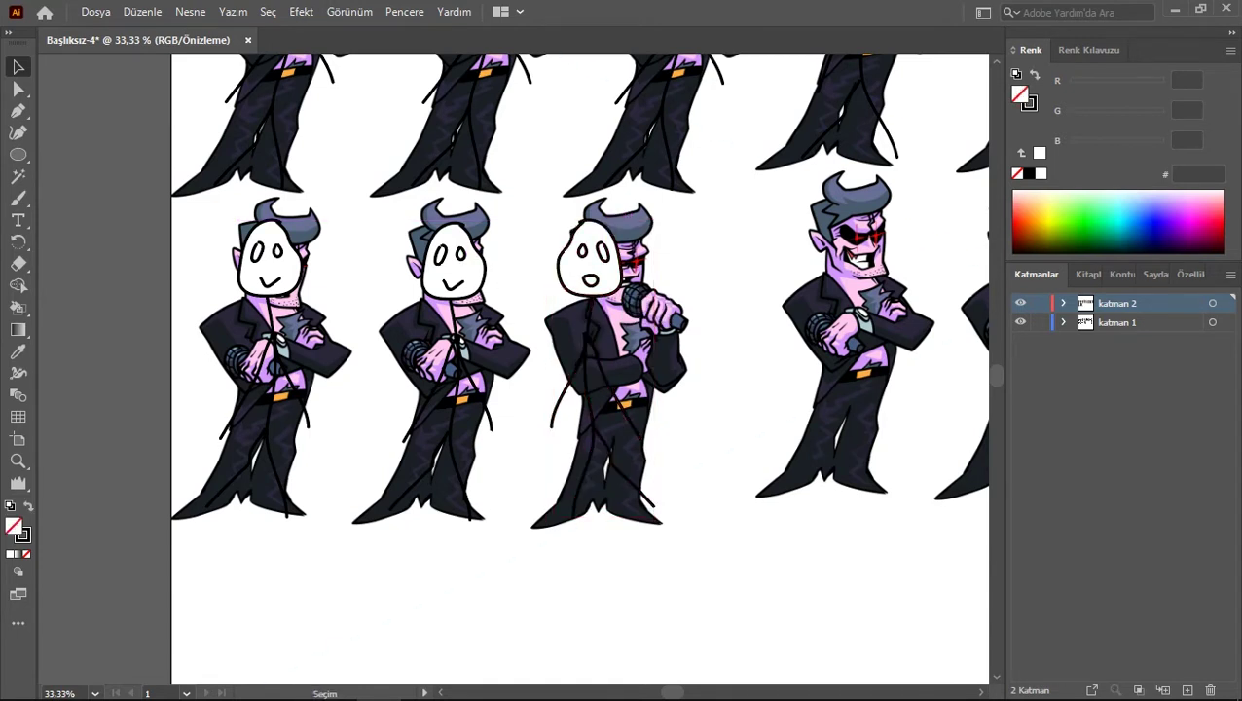
Step: Select all strokes of the second bottom-row stick figure for copying with katman 1 hidden, and show the layer again
click(1020, 322)
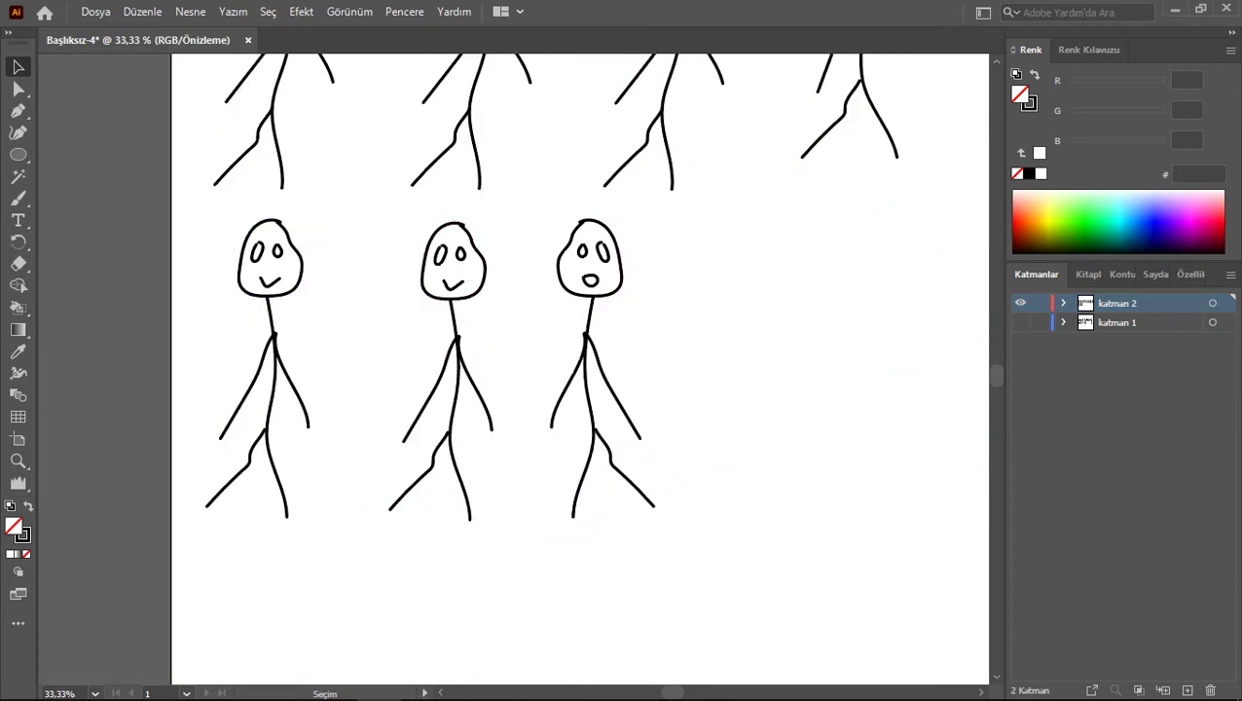
drag(534, 203, 357, 540)
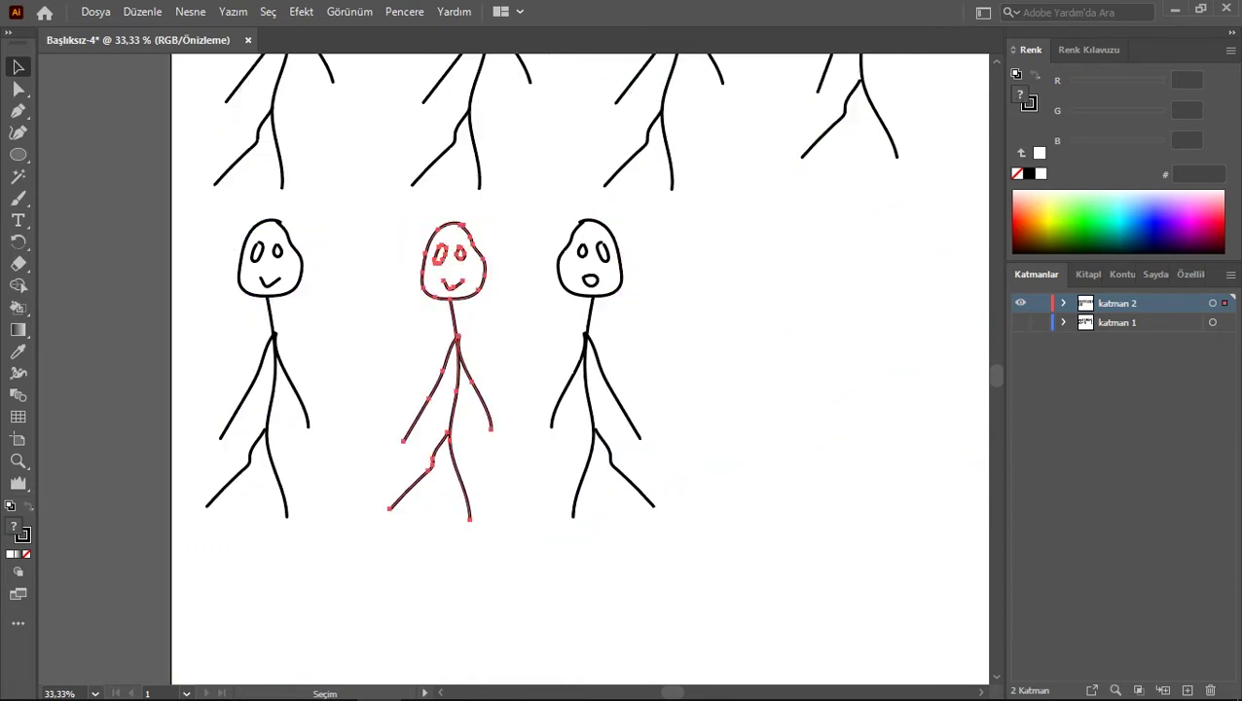
click(1020, 323)
Step: Place a copy of the smiling stick figure over the fourth character of the bottom row
drag(779, 340, 487, 363)
key(v)
drag(156, 370, 519, 348)
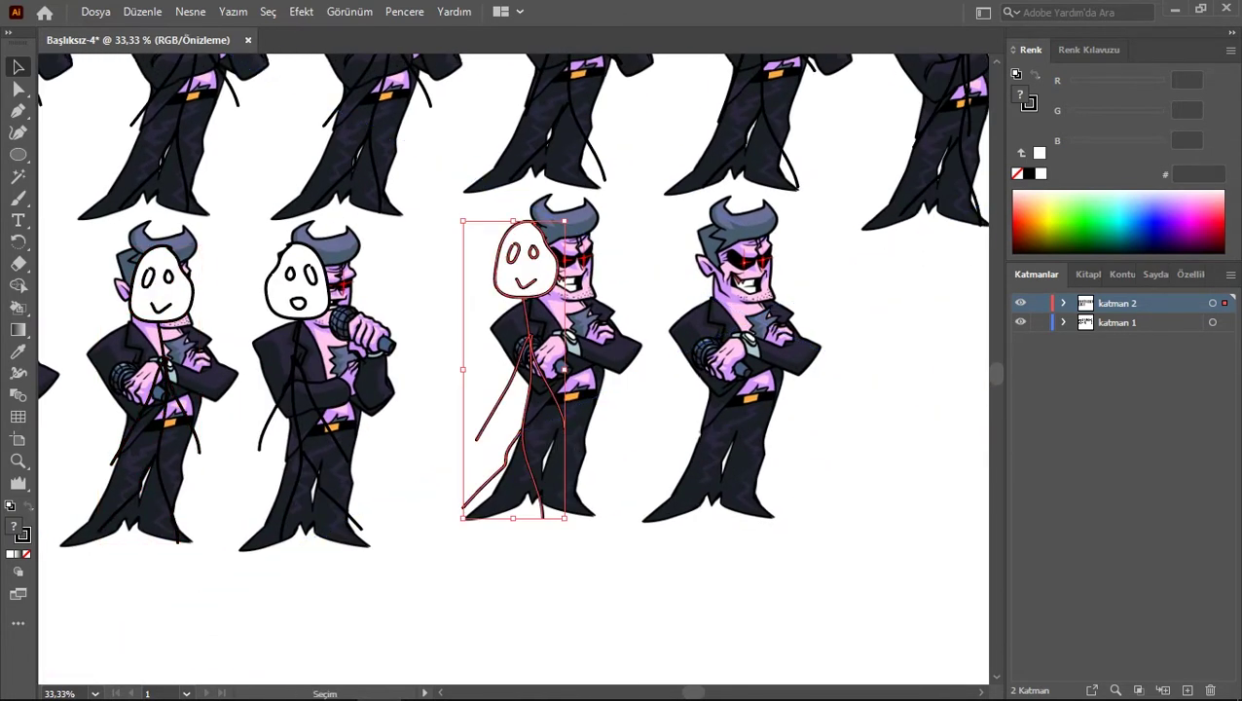
drag(541, 286, 577, 284)
drag(552, 364, 548, 364)
Step: Place another copy of the smiling stick figure over the fifth character of the bottom row
key(a)
key(v)
drag(589, 277, 205, 250)
drag(623, 340, 766, 363)
drag(467, 360, 645, 374)
Step: Paste a copy of the smiling stick figure over the last bottom-row character at the artboard's far end and deselect it
scroll(513, 368, right, 3)
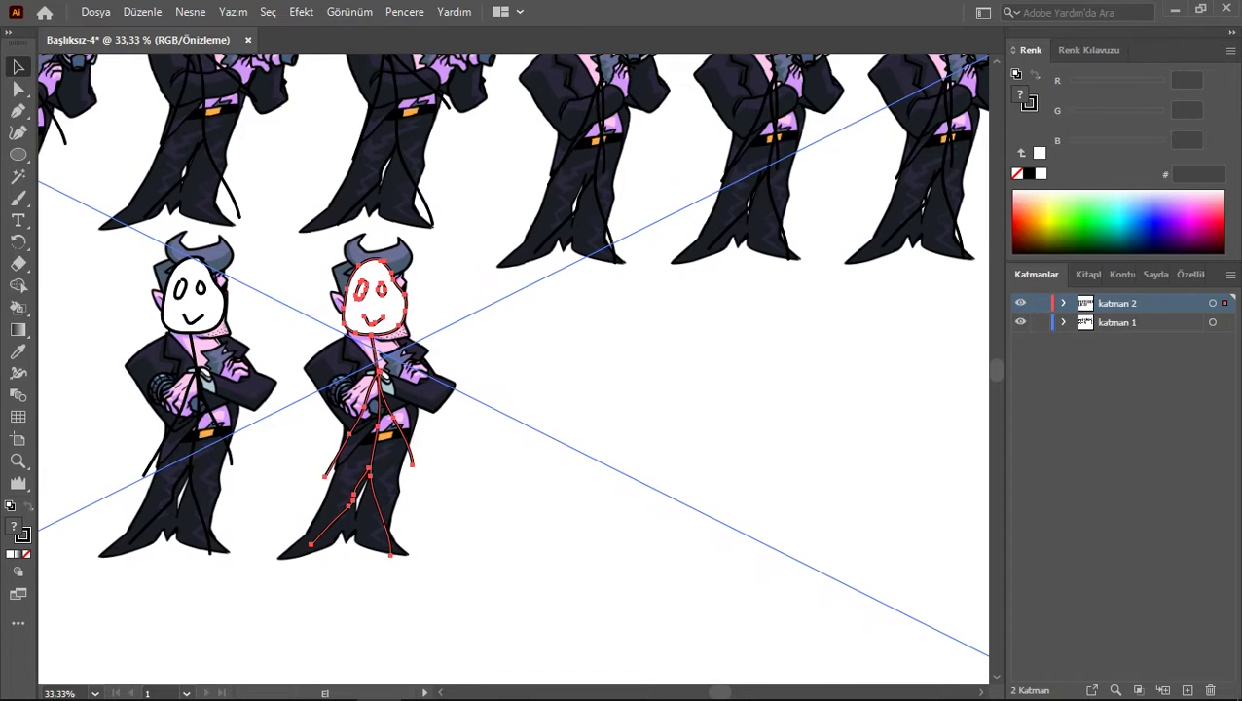
scroll(513, 367, right, 5)
scroll(513, 368, down, 1)
key(ctrl+x)
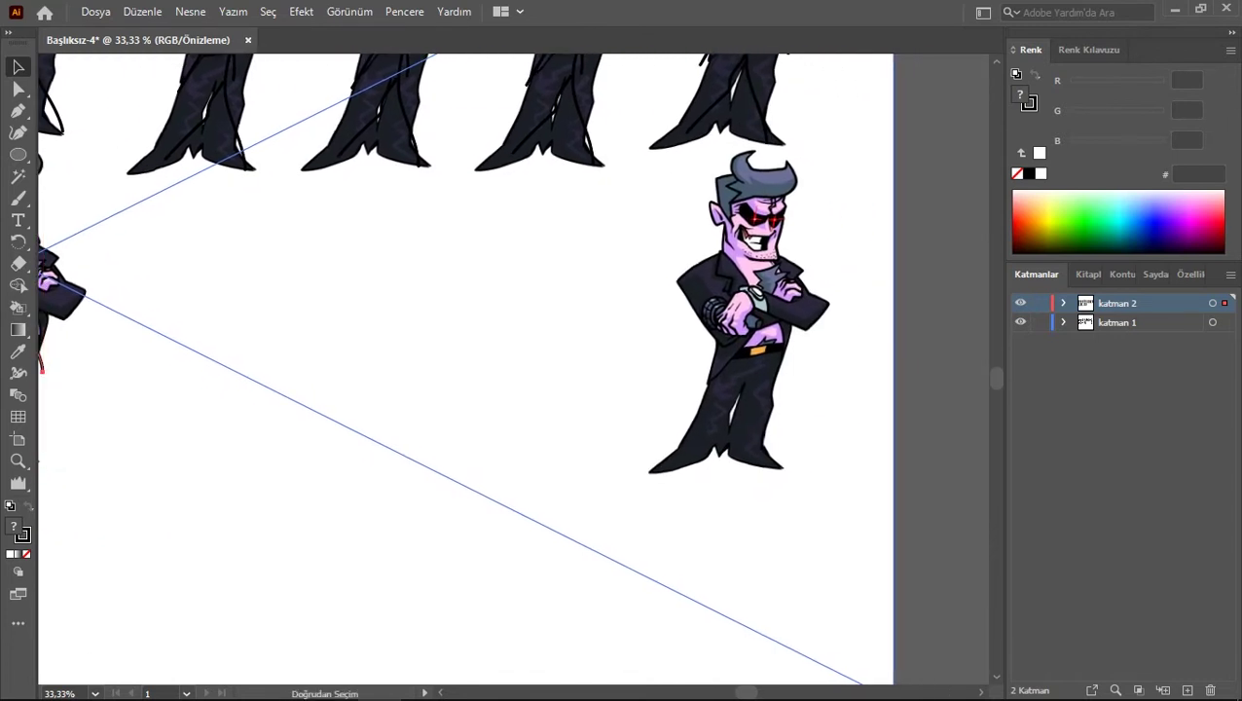
key(ctrl+v)
drag(553, 276, 777, 227)
click(574, 389)
Step: Hide katman 1 and check both rows of stick figures across the whole artboard
drag(389, 243, 735, 523)
drag(292, 350, 746, 299)
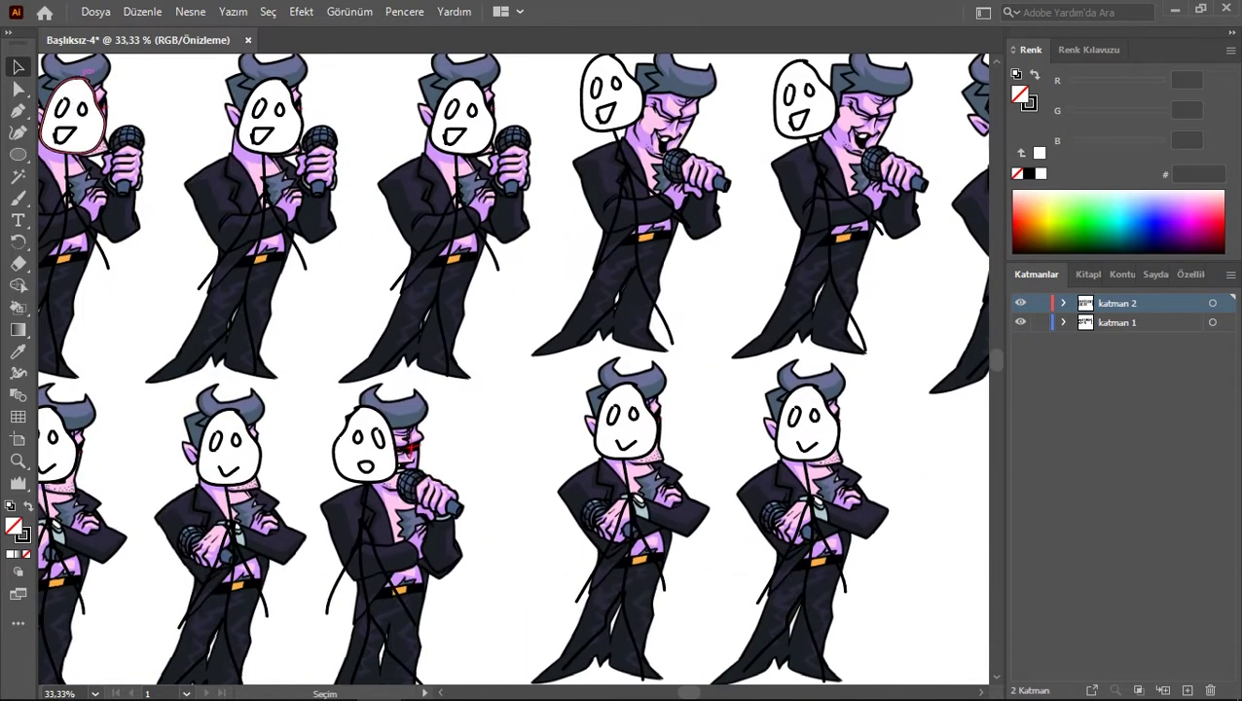
scroll(513, 370, up, 10)
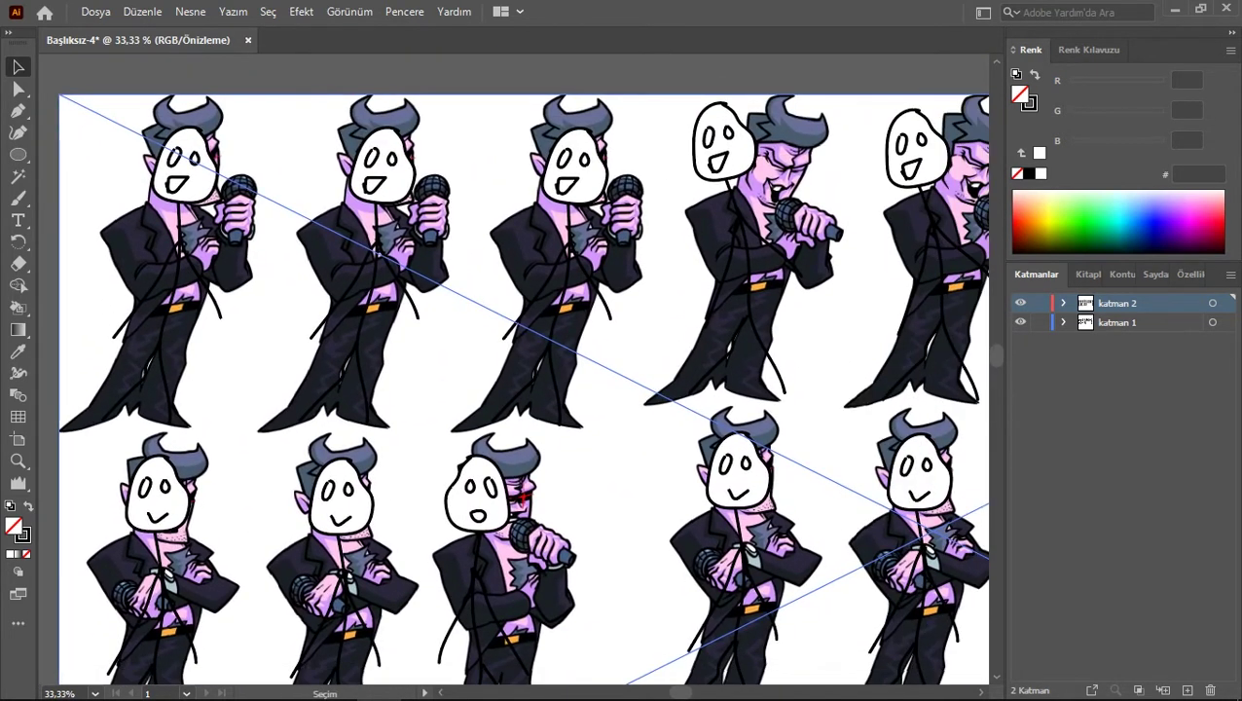
click(1021, 322)
drag(925, 428, 356, 281)
key(z)
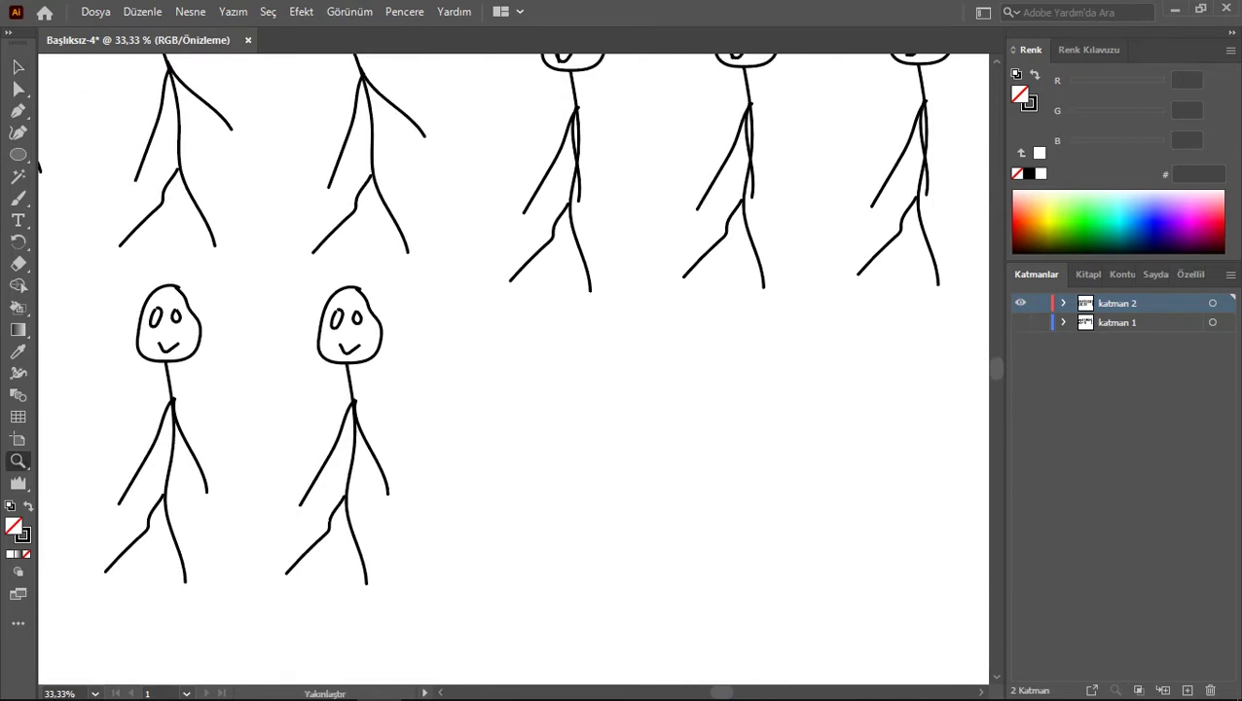
alt+click(434, 374)
alt+click(494, 347)
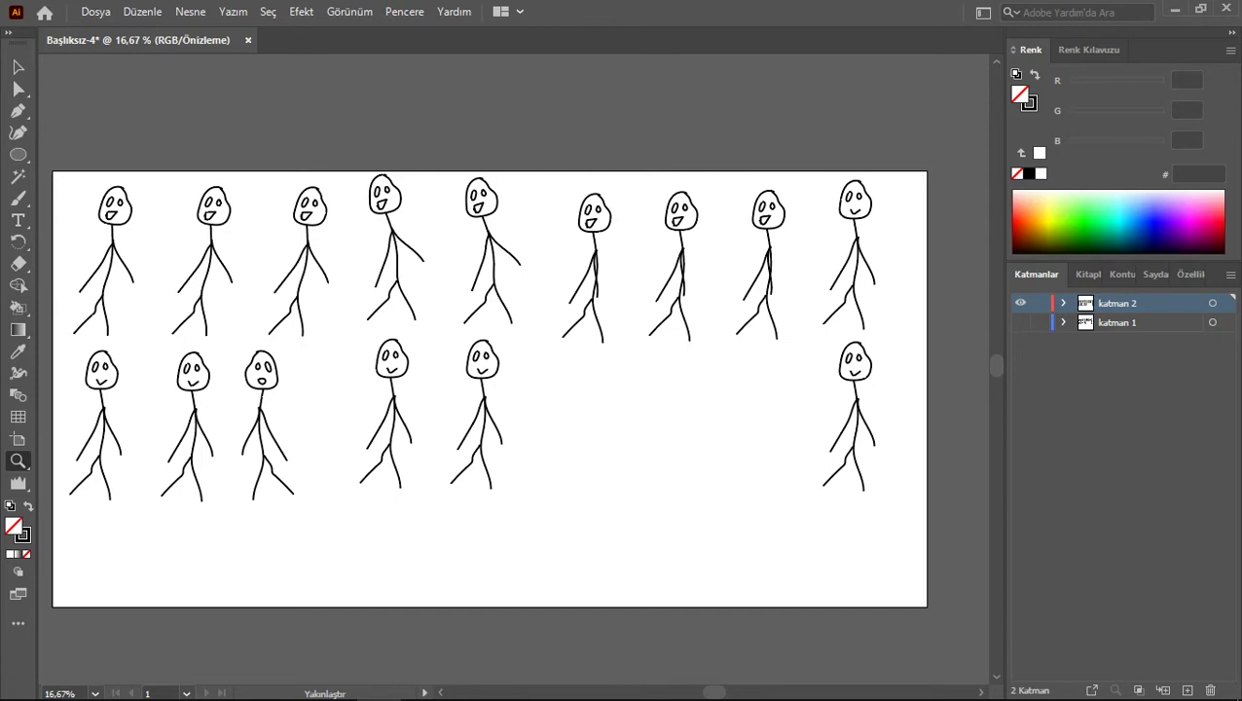
key(alt)
key(alt)
key(alt)
key(alt)
alt+click(548, 377)
alt+click(536, 373)
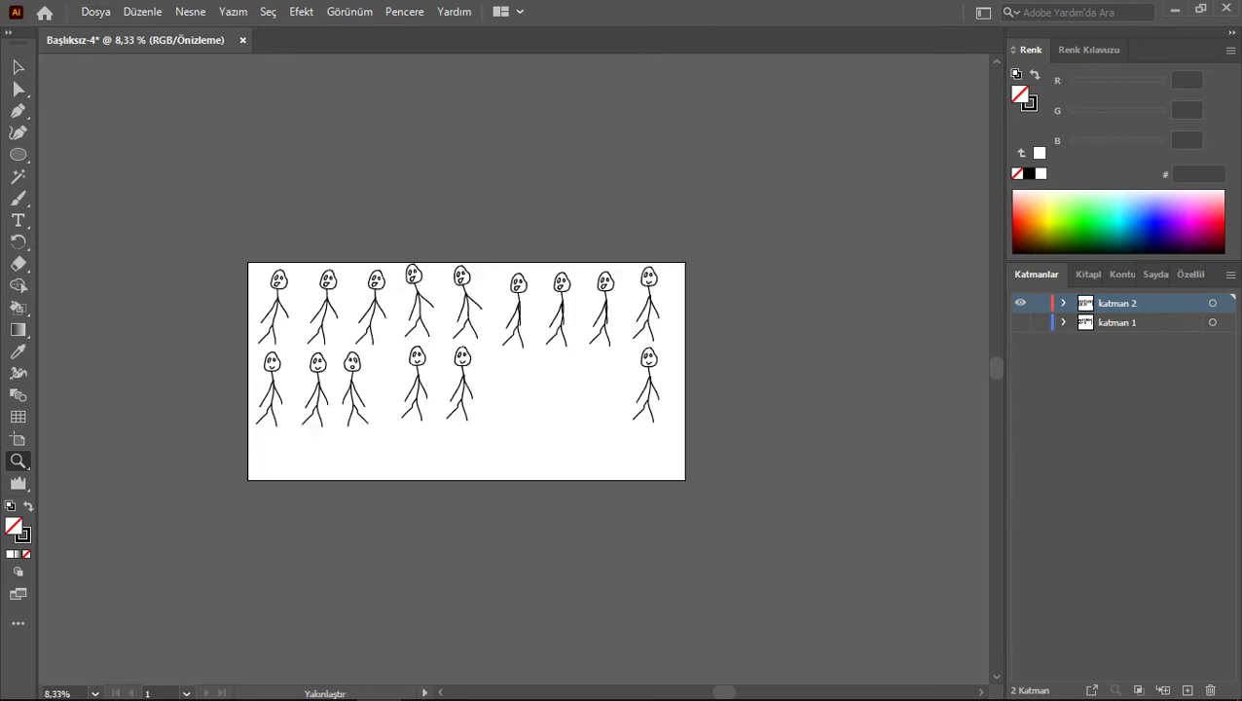
click(451, 382)
key(ctrl+plus)
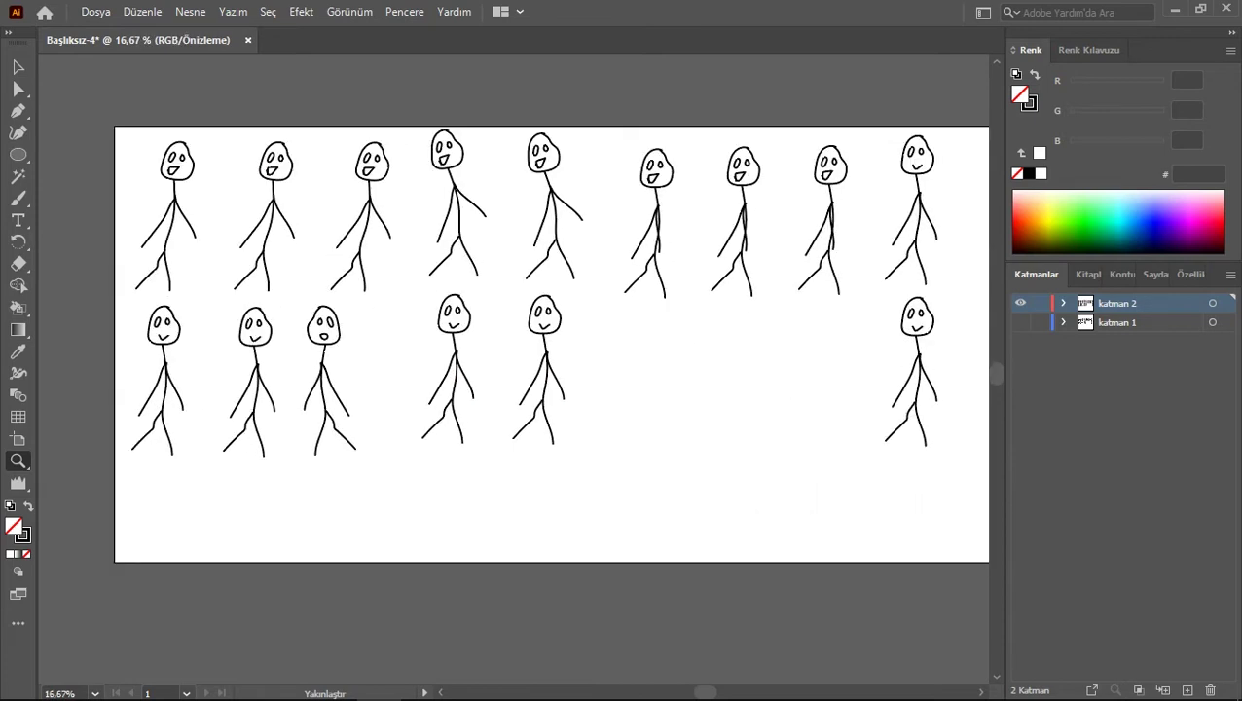
Step: Compare the stick figures across the whole artboard with the original sprites by toggling katman 1's visibility
key(v)
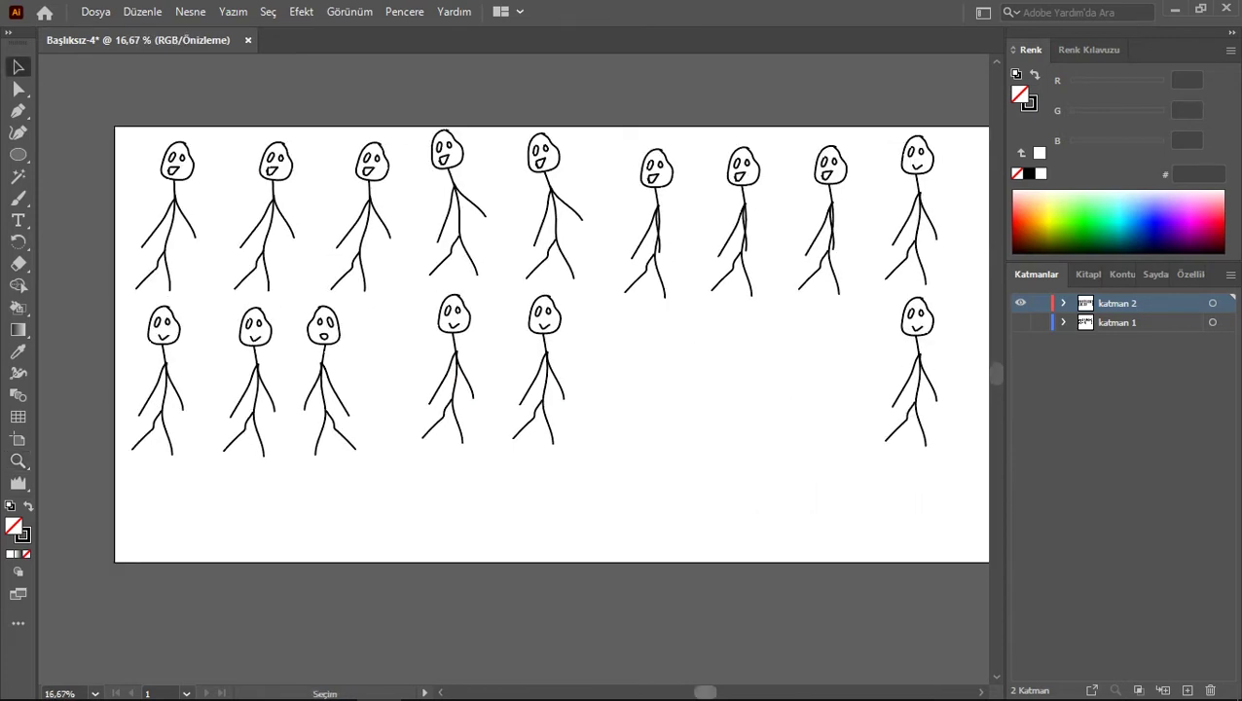
drag(705, 692, 711, 692)
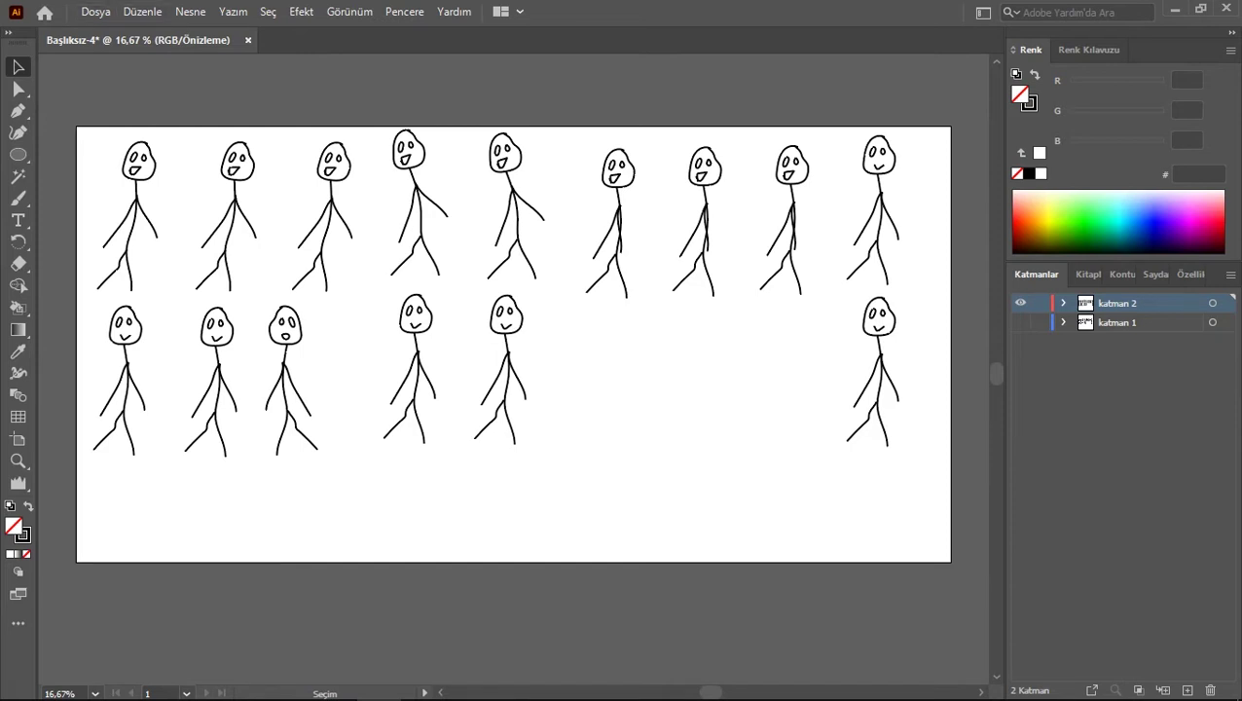
click(96, 12)
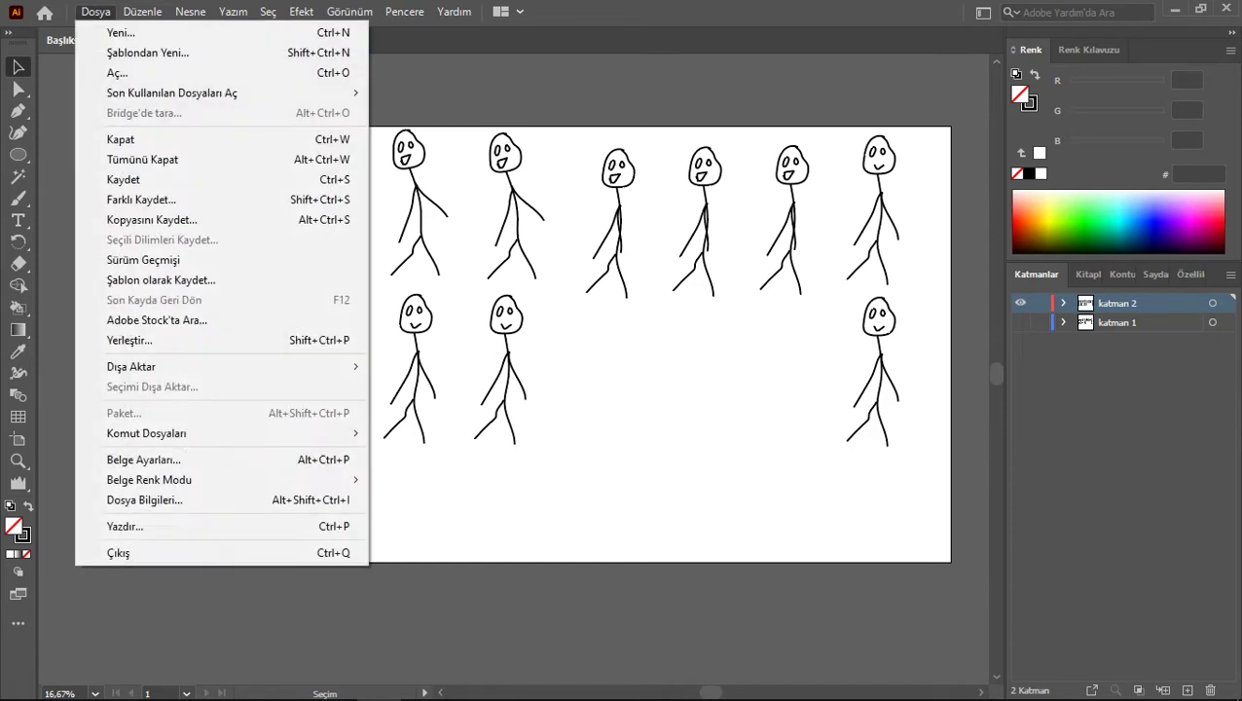
click(95, 12)
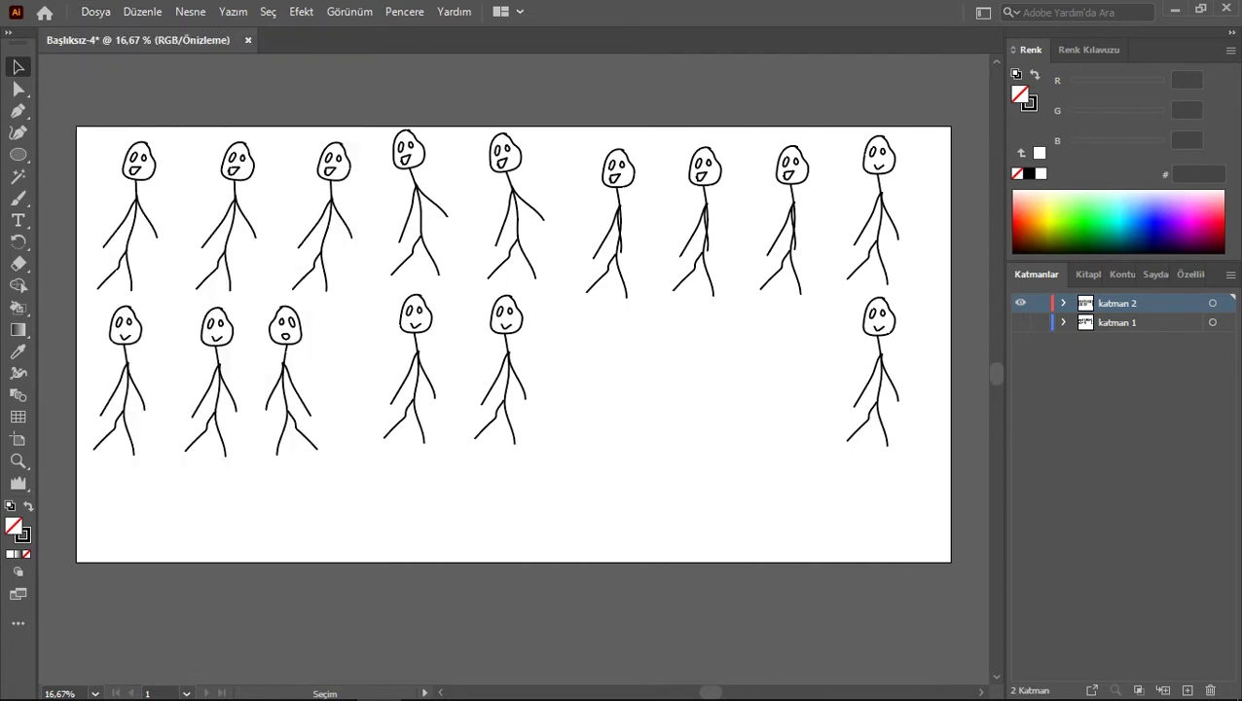
click(1020, 322)
click(1021, 322)
click(1020, 322)
click(1020, 323)
Step: Draw a 4096 × 2048 px rectangle on katman 2 that covers the entire artboard
click(1120, 322)
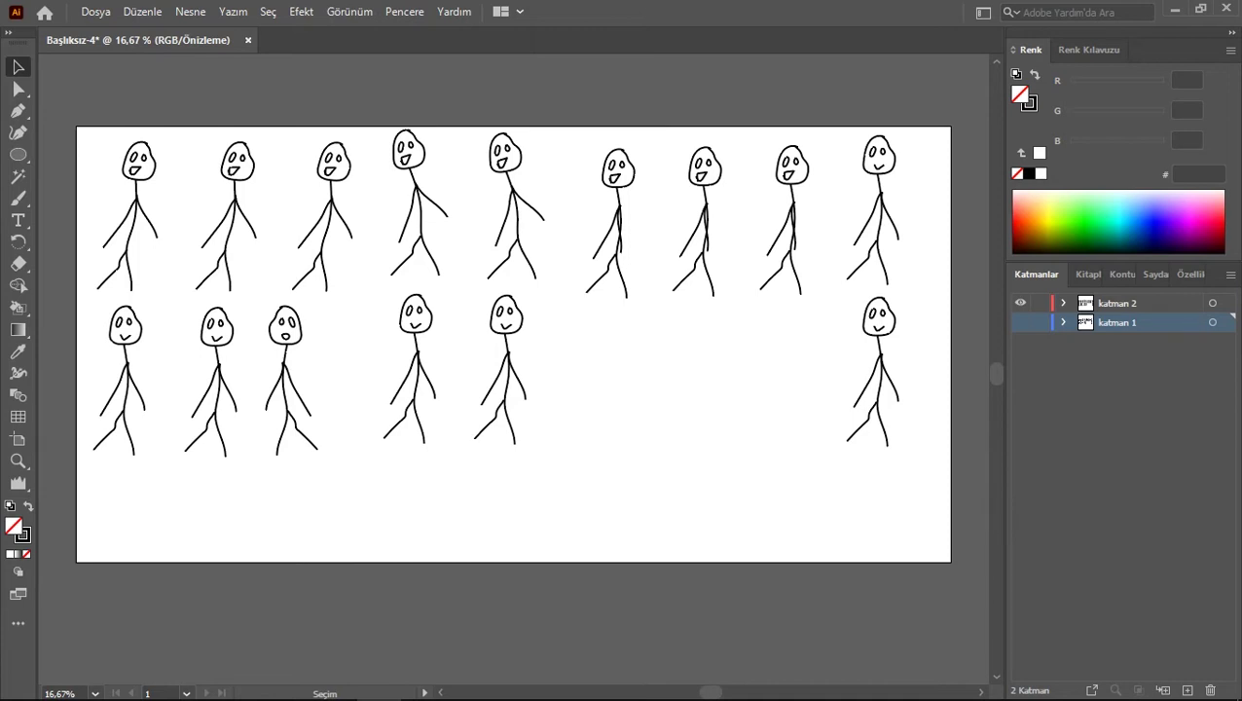
click(1119, 302)
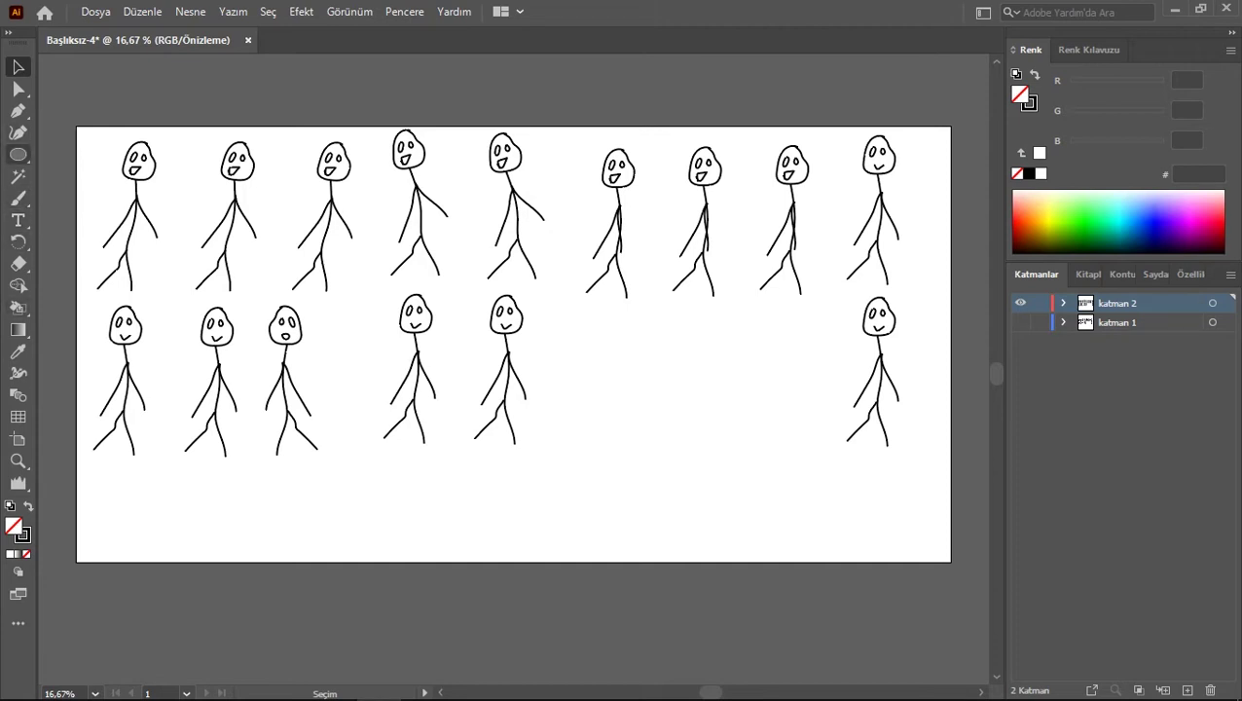
click(17, 154)
click(97, 144)
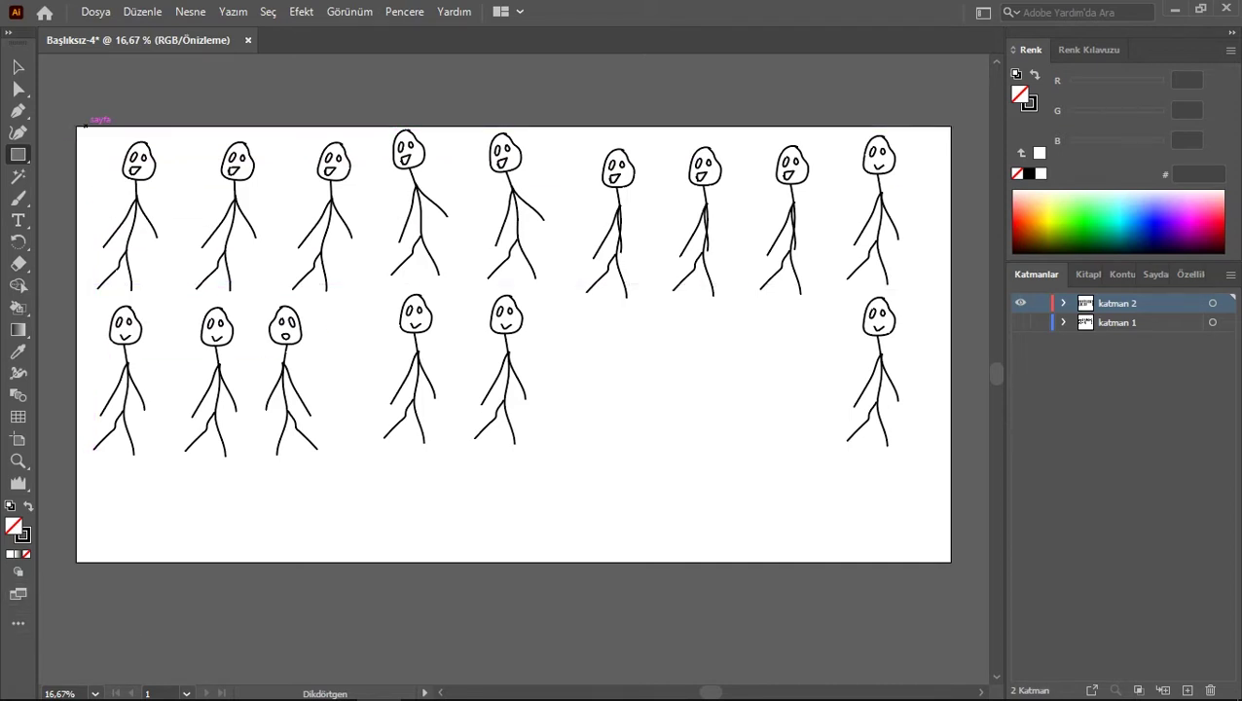
mouse_move(78, 126)
mouse_down()
mouse_move(112, 159)
mouse_move(83, 129)
mouse_move(408, 156)
mouse_move(428, 351)
mouse_move(950, 520)
mouse_move(950, 562)
mouse_up()
key(ctrl+z)
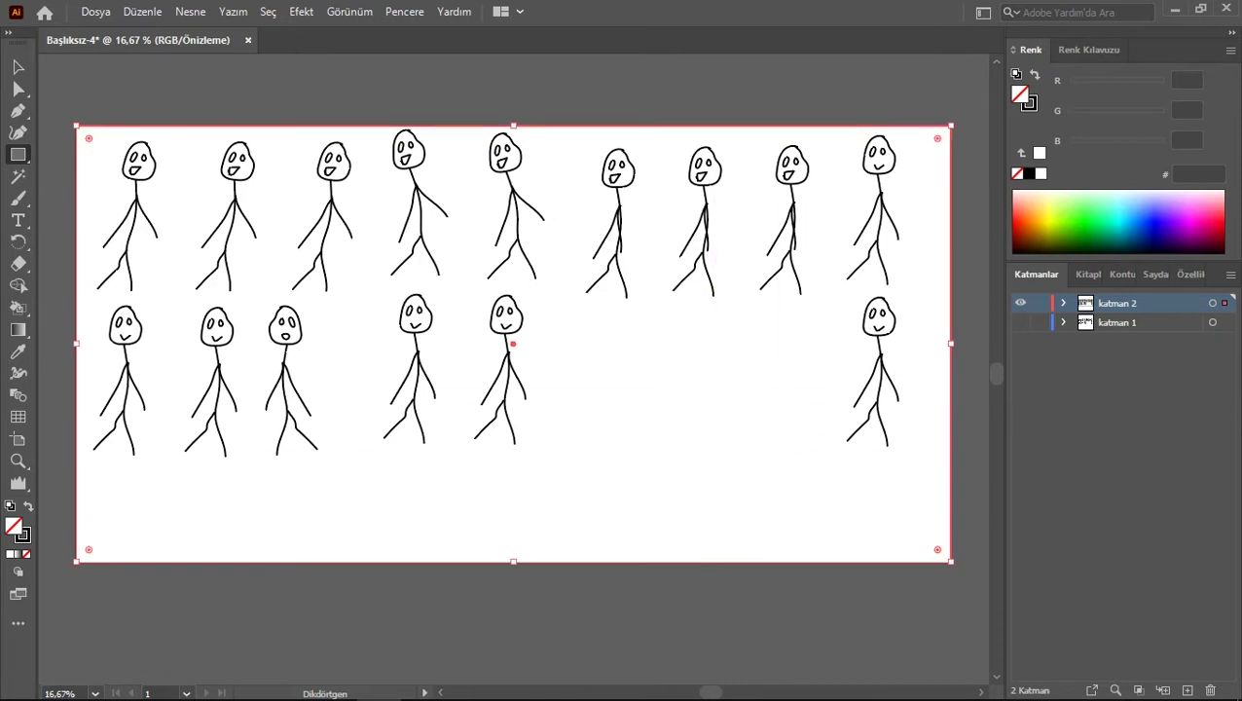
Step: Remove the stroke from the artboard-sized rectangle so it has neither fill nor outline, and deselect it
click(1190, 274)
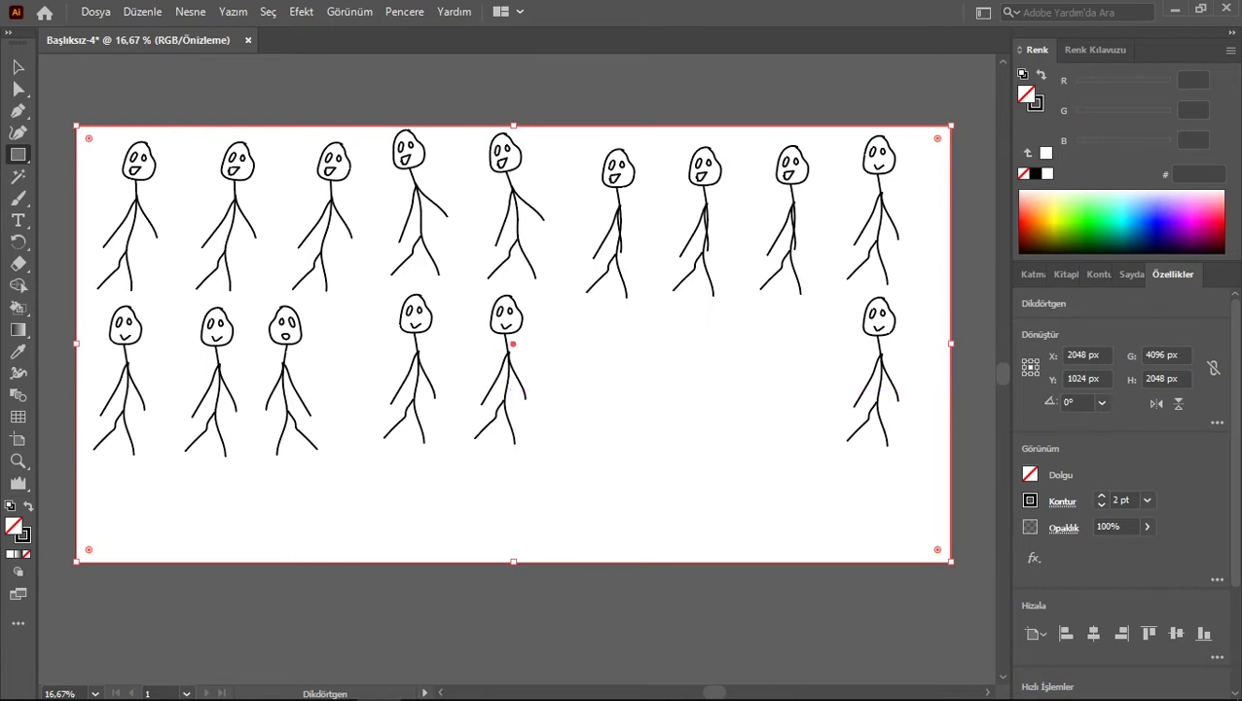
click(1030, 500)
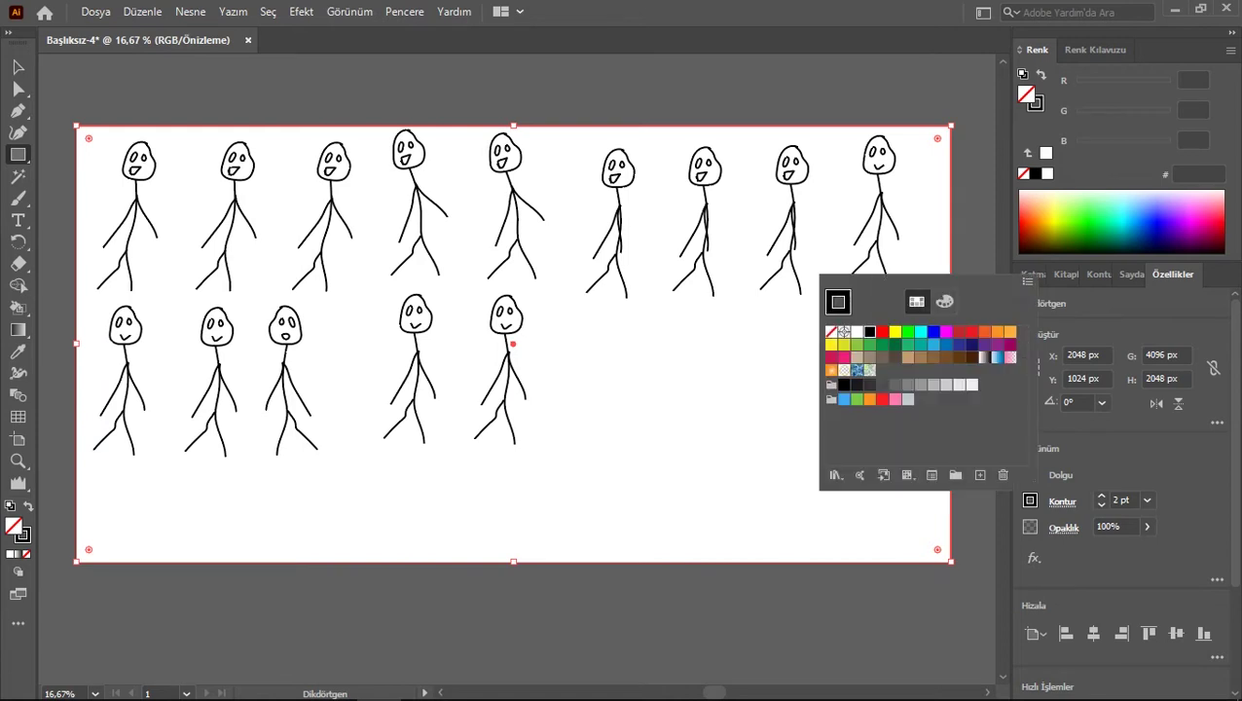
click(830, 332)
key(Escape)
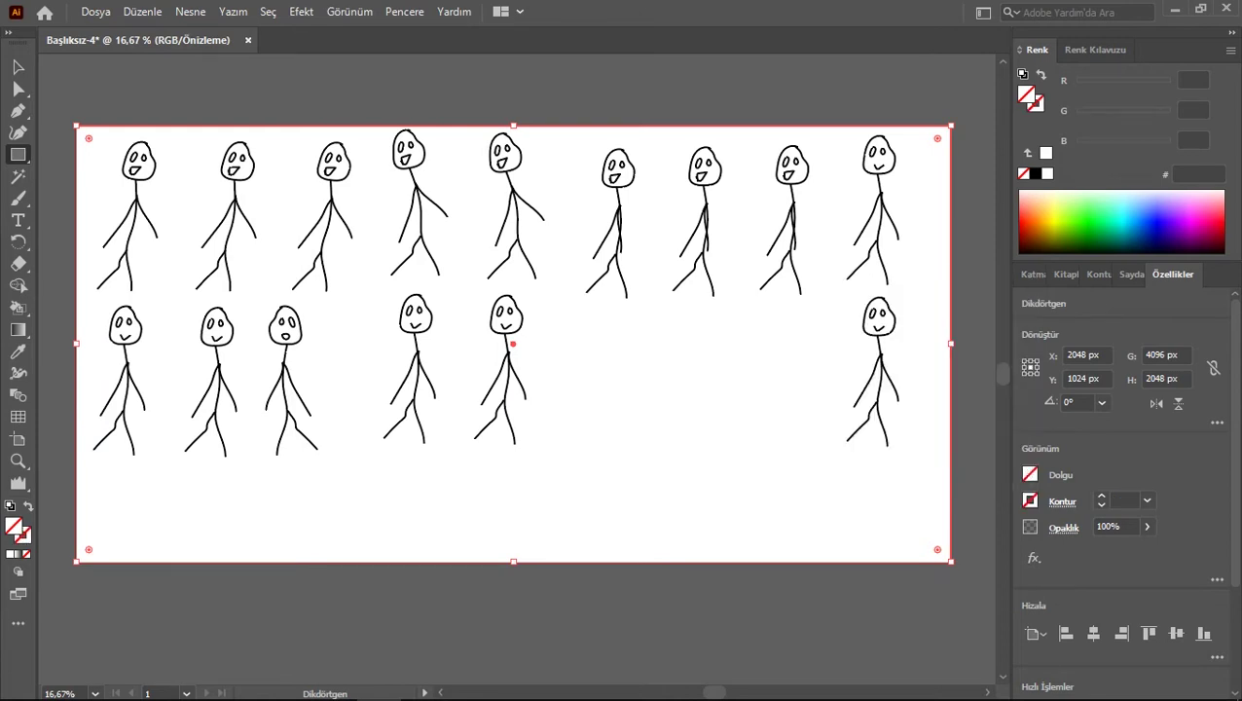
key(v)
key(ctrl+shift+a)
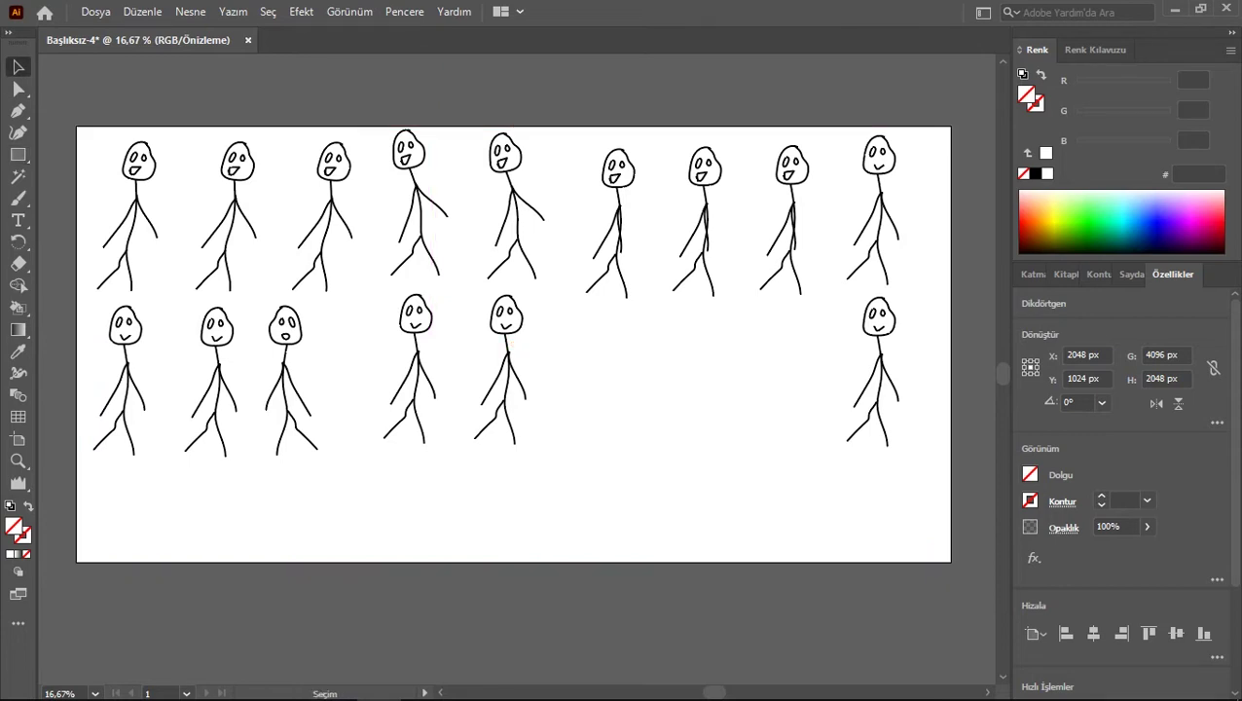
Step: Start exporting the stick figure sheet with the Export As command
click(95, 12)
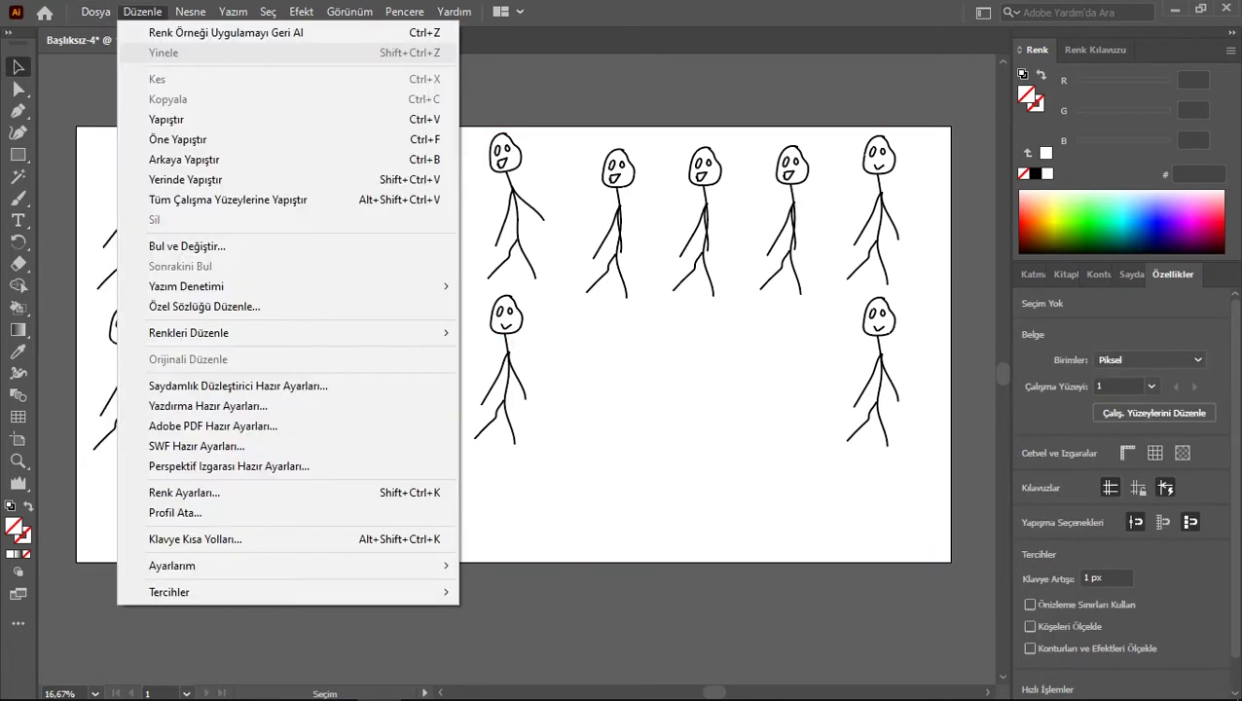
click(142, 13)
click(95, 13)
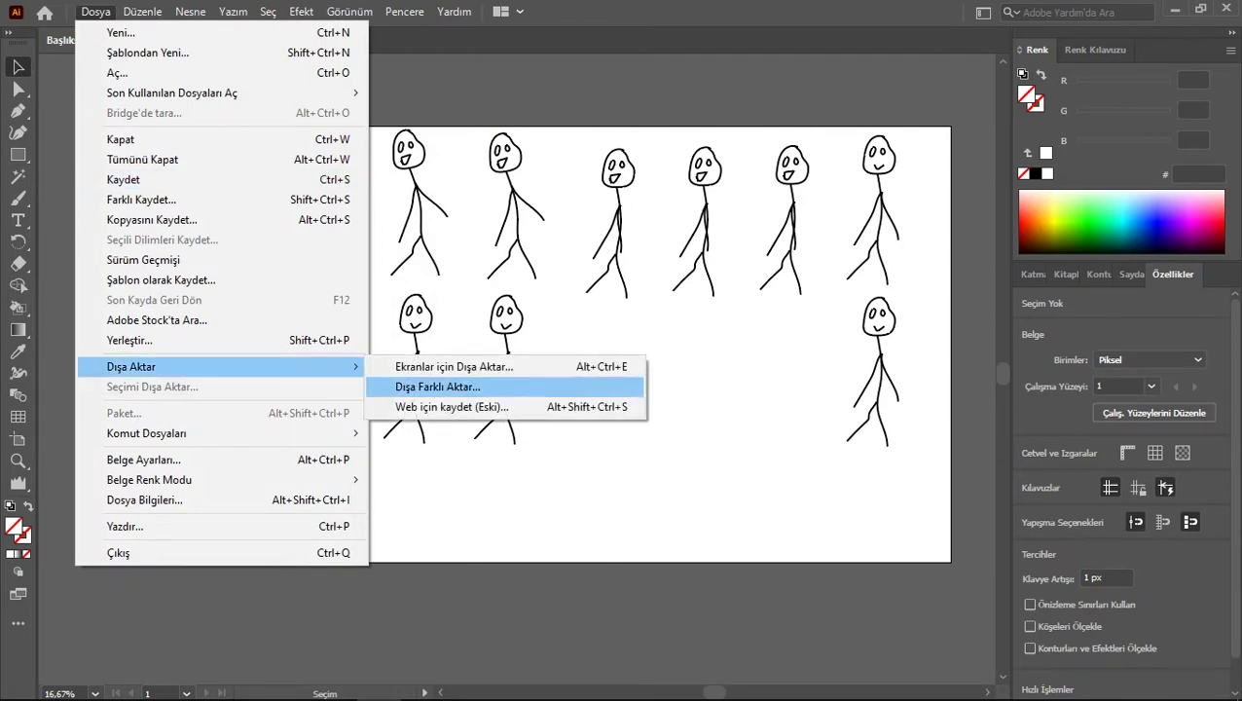
click(437, 387)
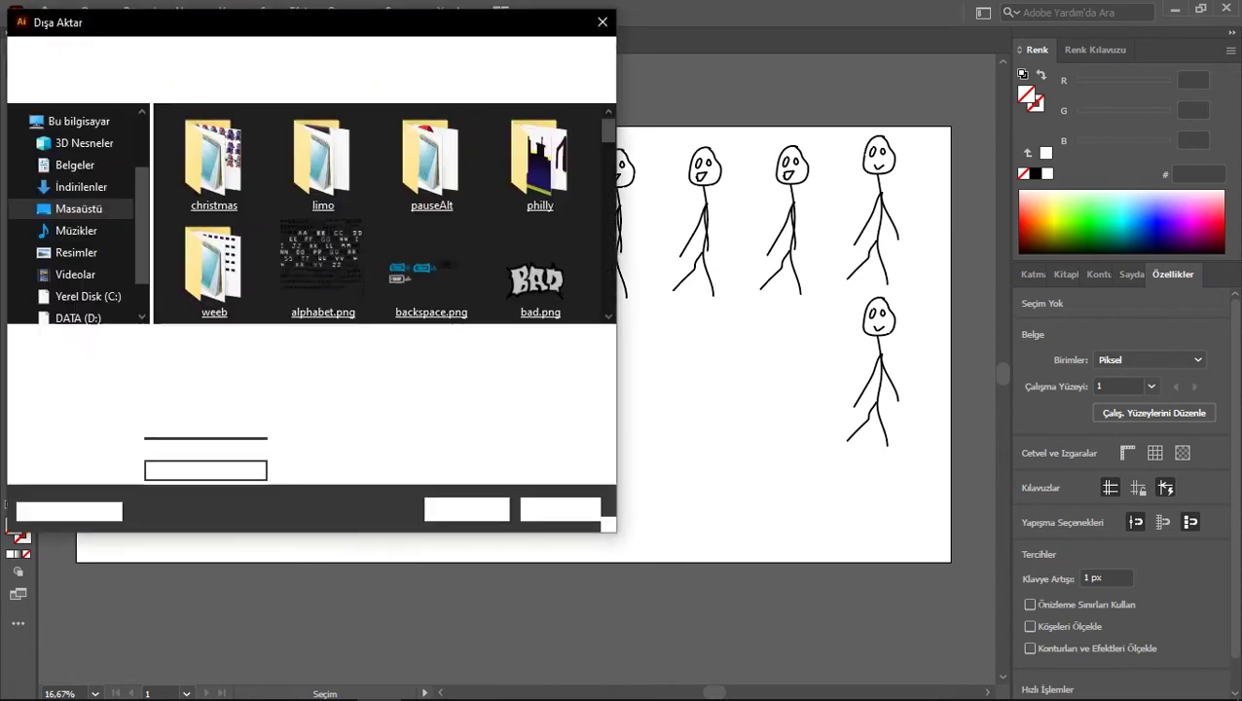
Step: Look through the available export file types, keeping PNG as the format
click(366, 368)
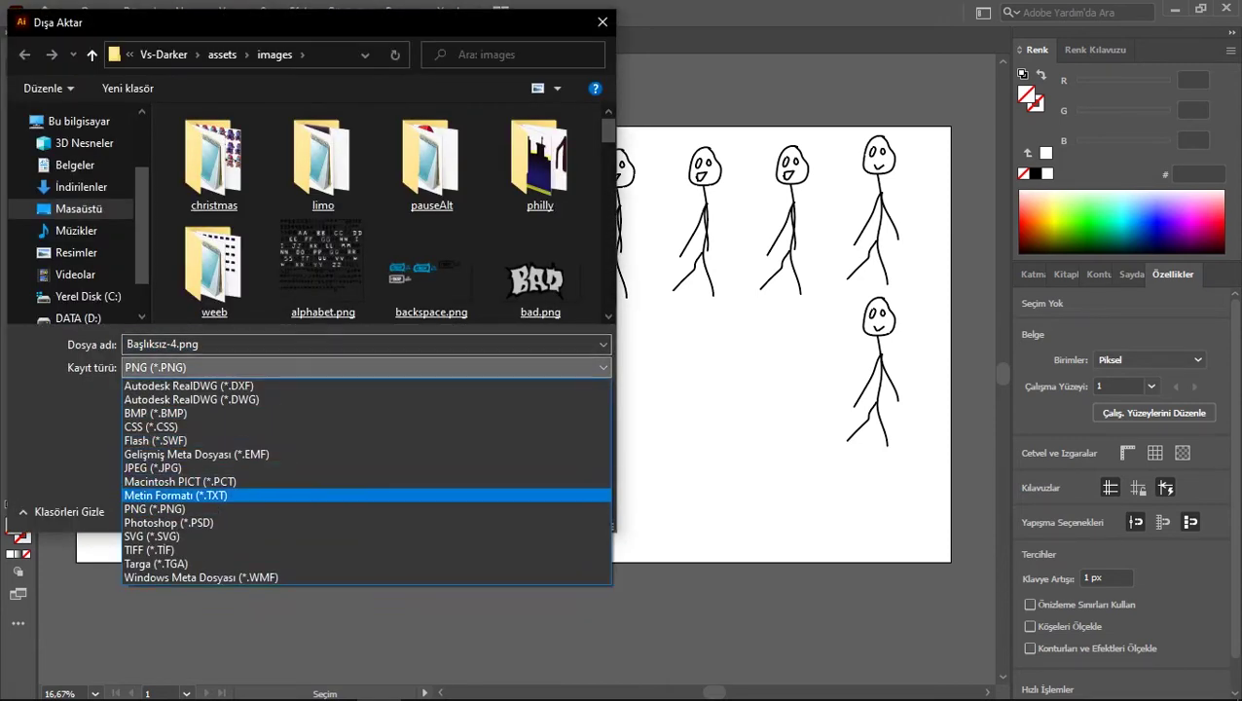
key(Down)
key(Down)
key(Down)
key(Down)
key(Down)
key(Down)
key(Down)
key(Down)
key(Down)
key(Down)
key(Up)
key(Up)
key(Up)
key(Up)
key(Up)
key(Up)
key(Up)
key(Up)
key(Escape)
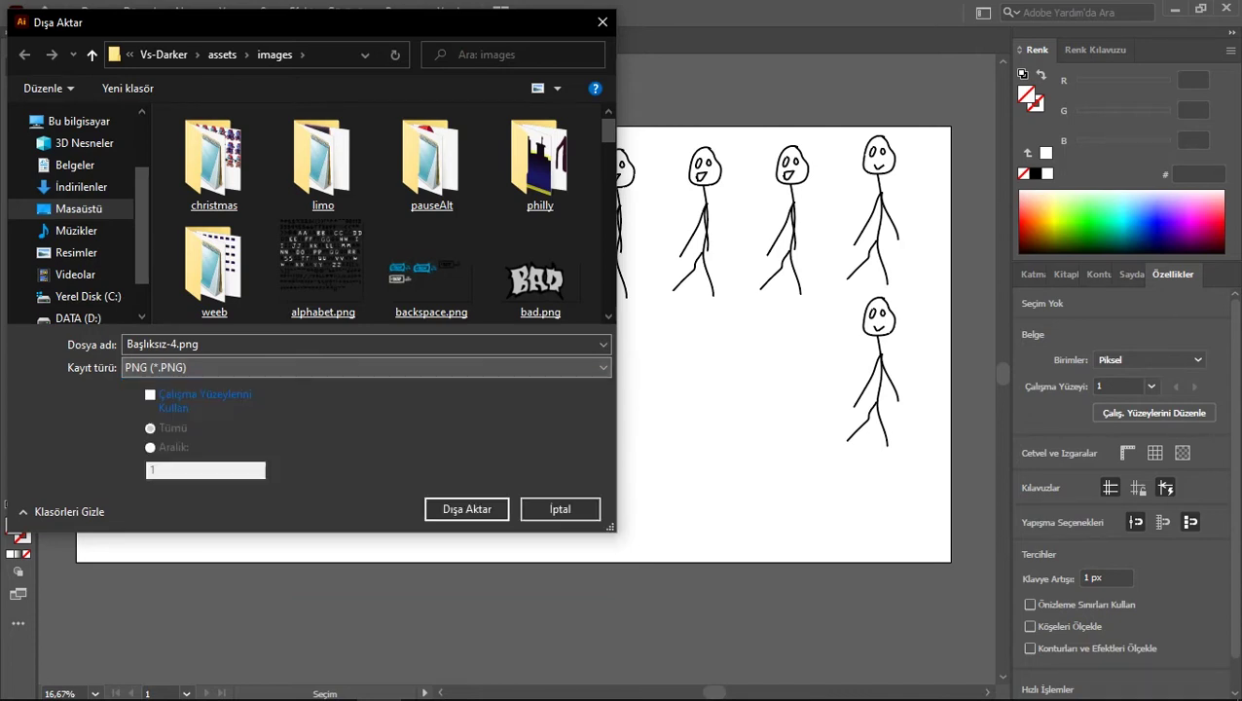
Step: Set the export location to the assets/images folder inside funkin-windows-64bit on the desktop
click(164, 54)
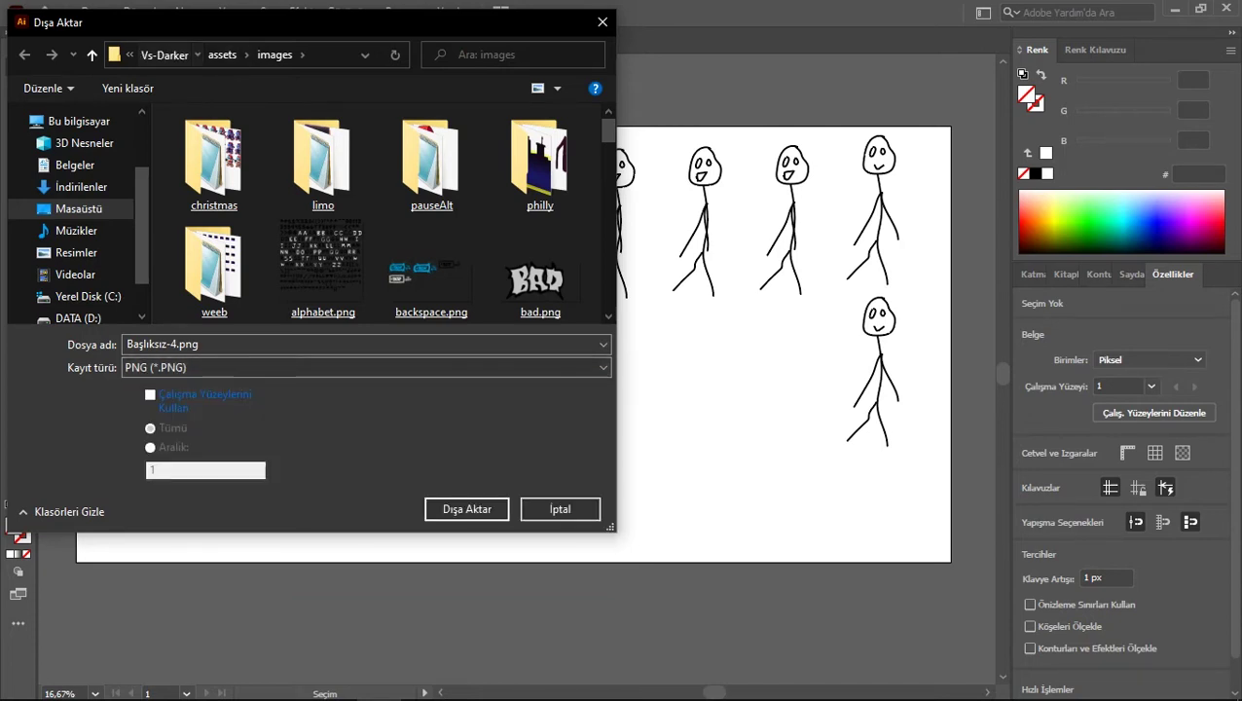
click(164, 54)
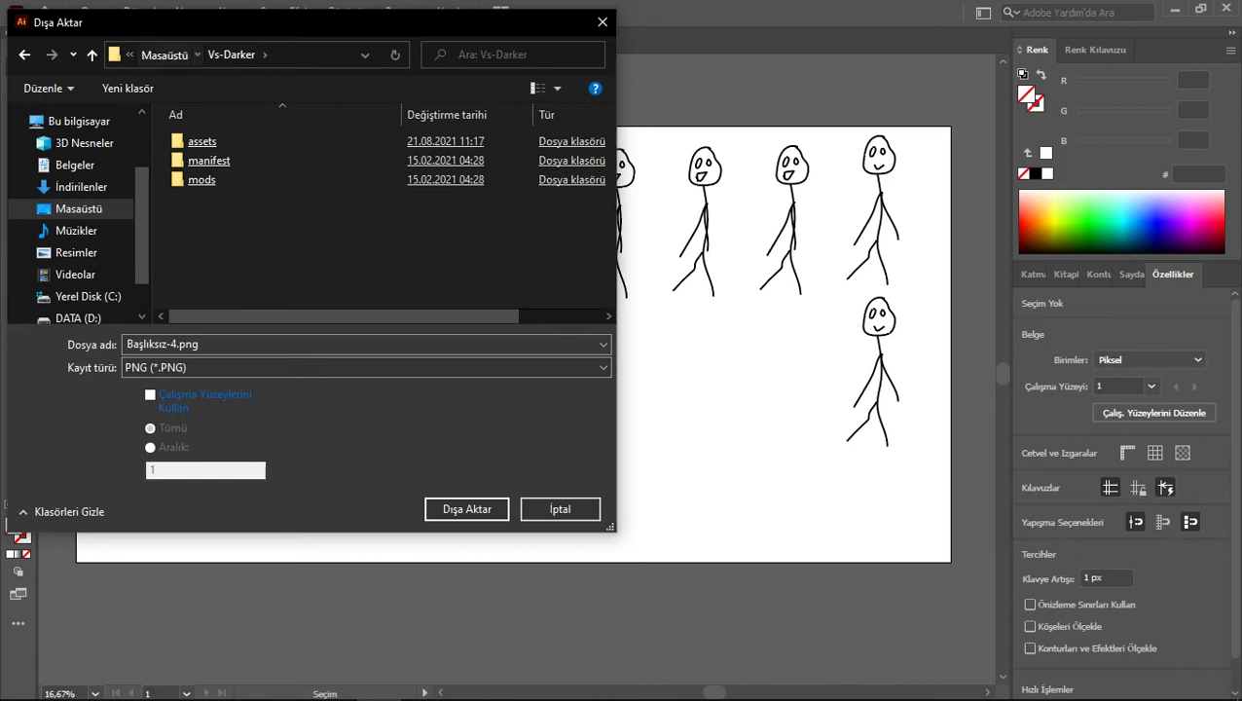
scroll(429, 146, down, 5)
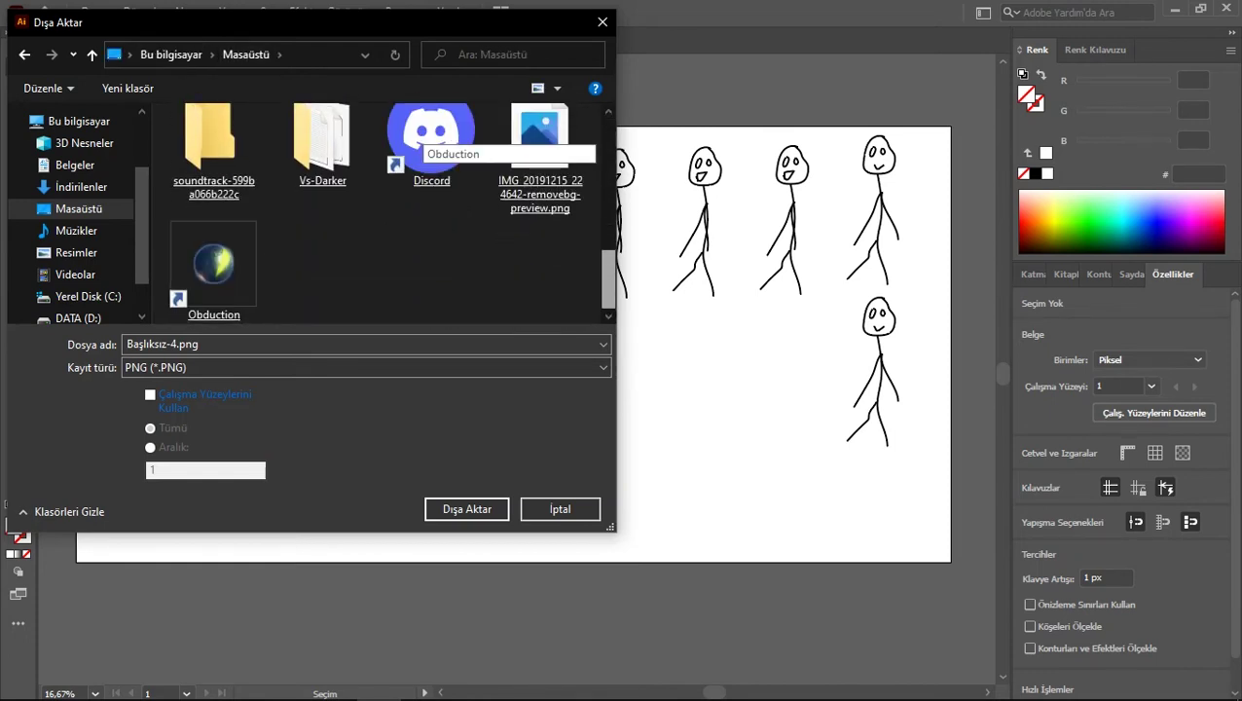
scroll(428, 142, up, 1)
scroll(428, 141, up, 3)
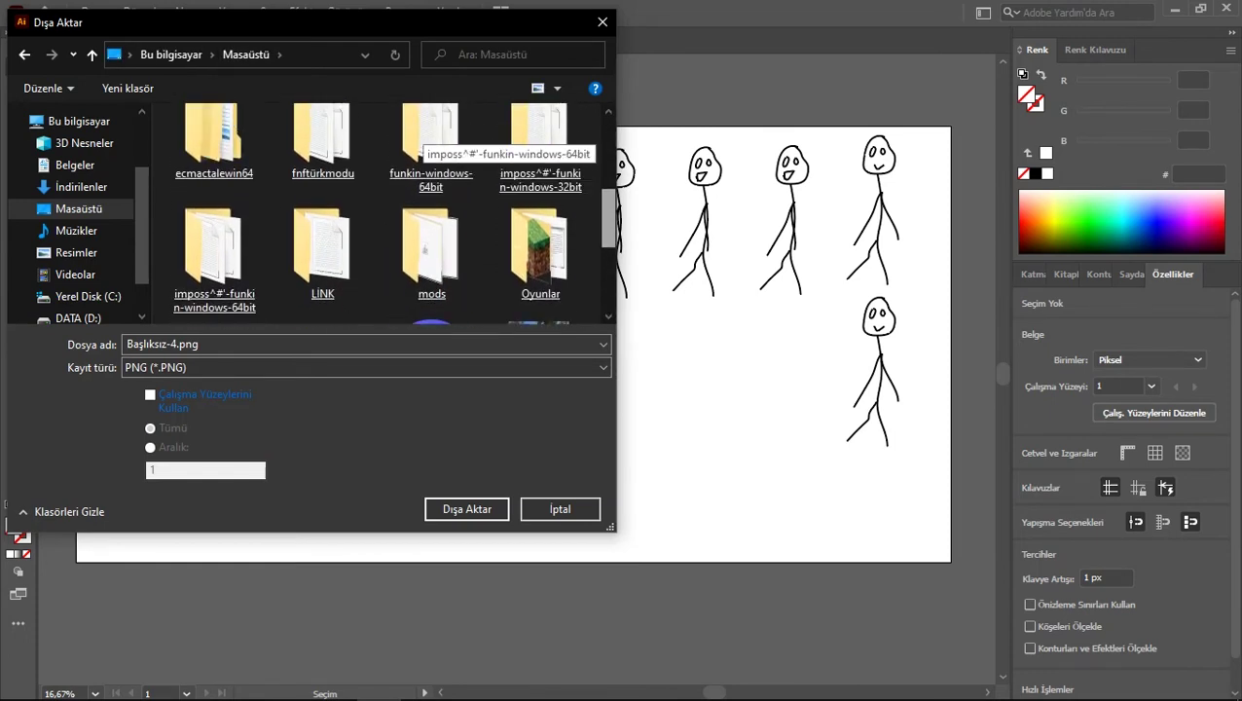
double_click(430, 207)
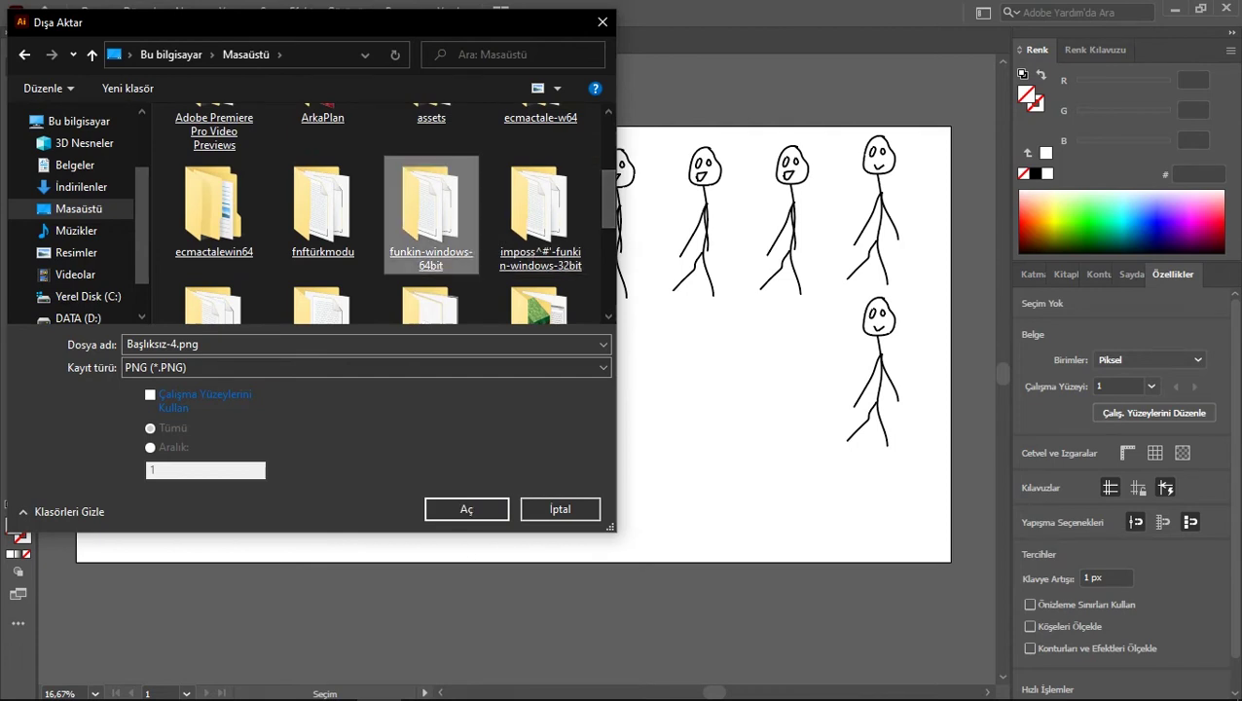
double_click(201, 141)
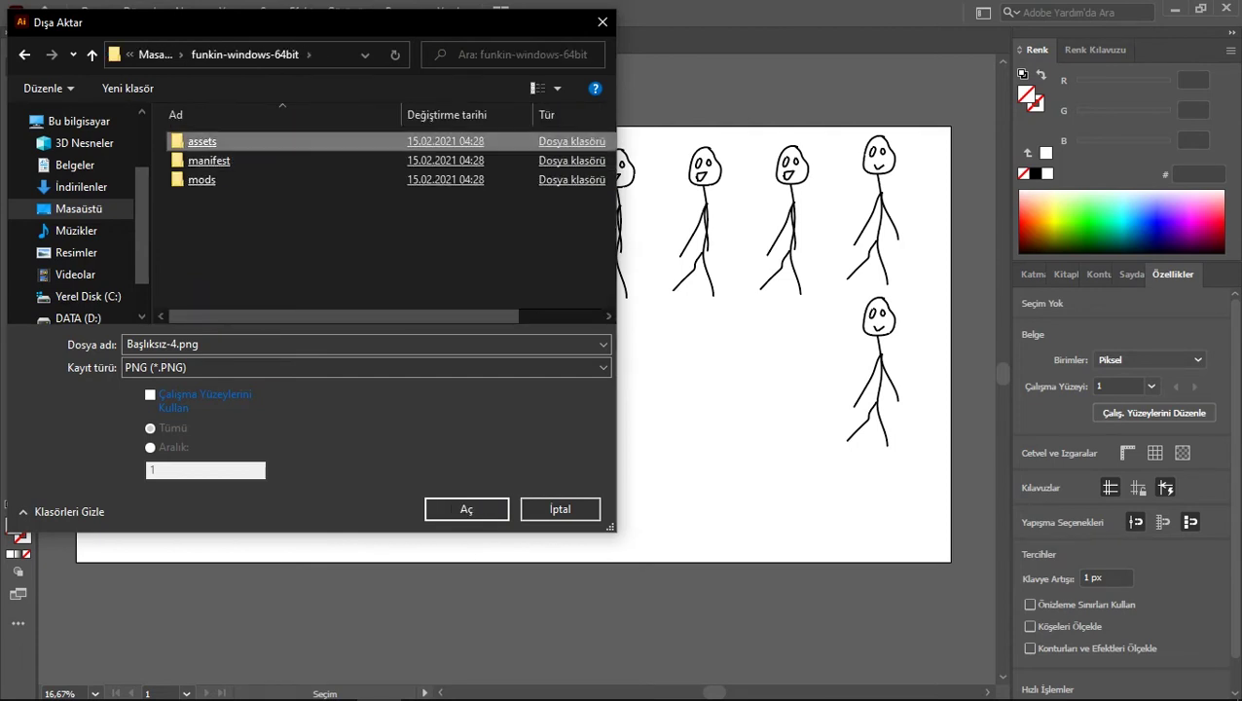
right_click(222, 147)
key(Escape)
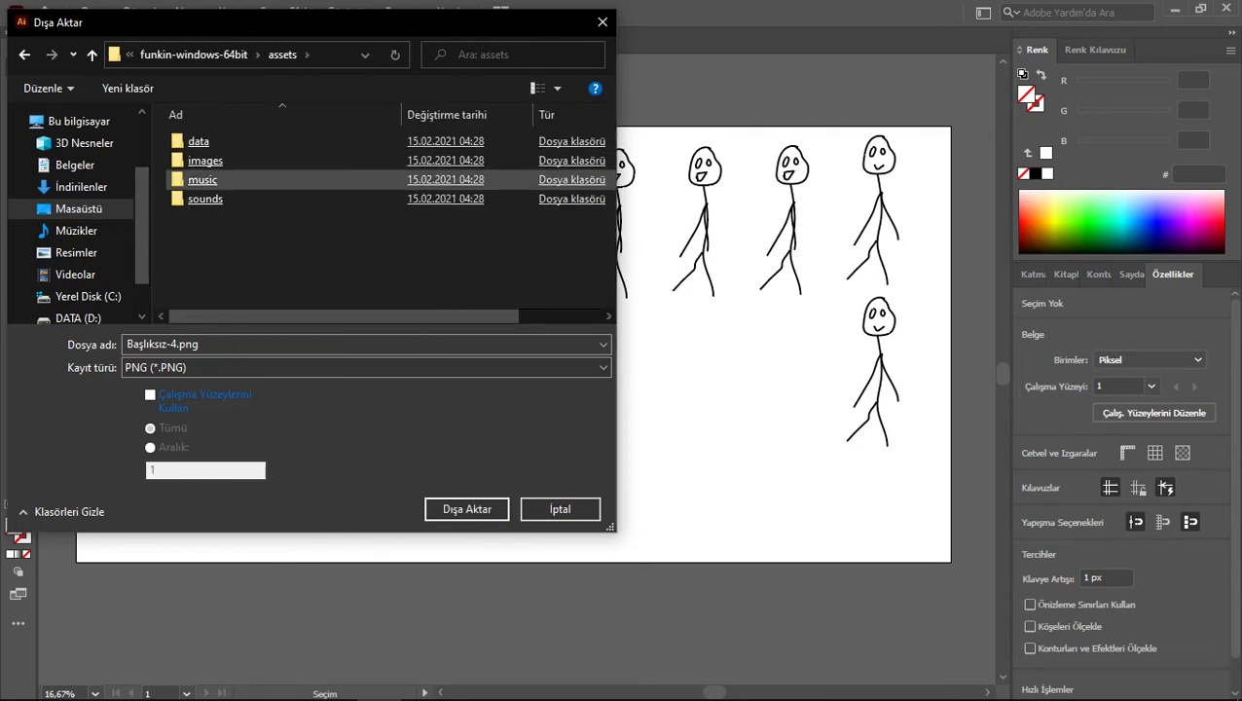
click(204, 160)
click(206, 161)
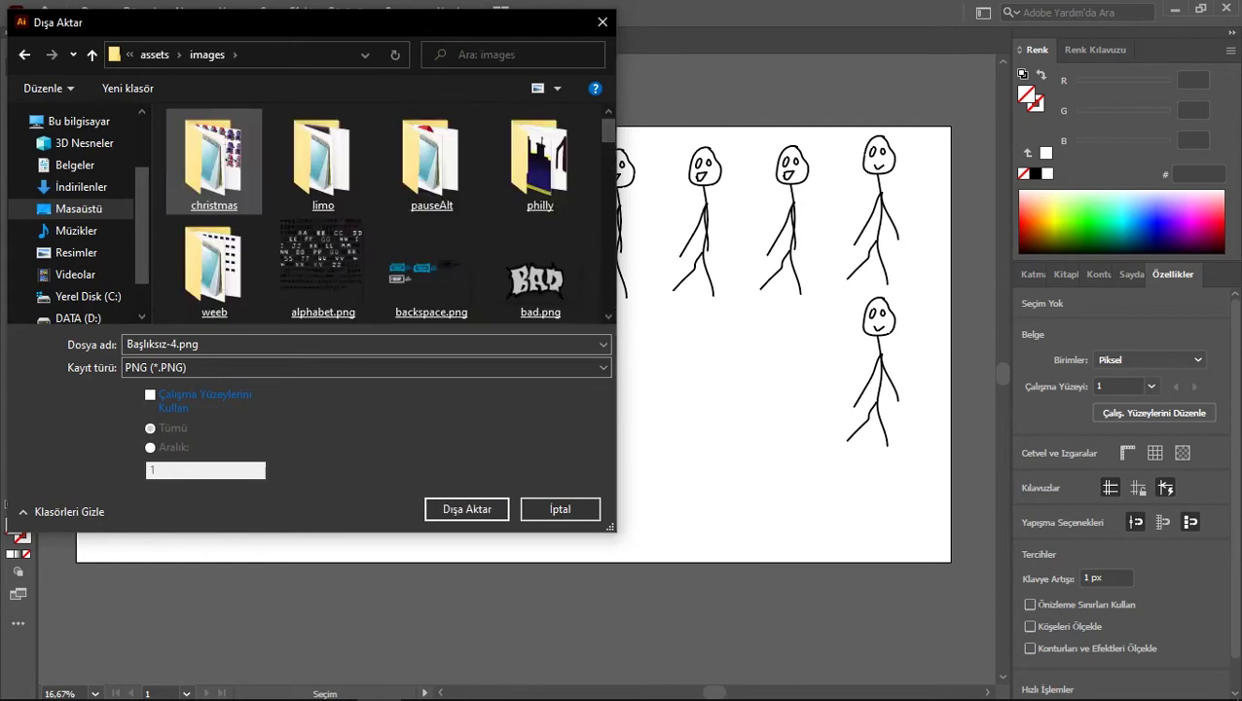
Step: Find the existing DADDY_DEAREST.png in the images folder and use its name for the exported file
drag(608, 133, 609, 144)
scroll(424, 126, down, 5)
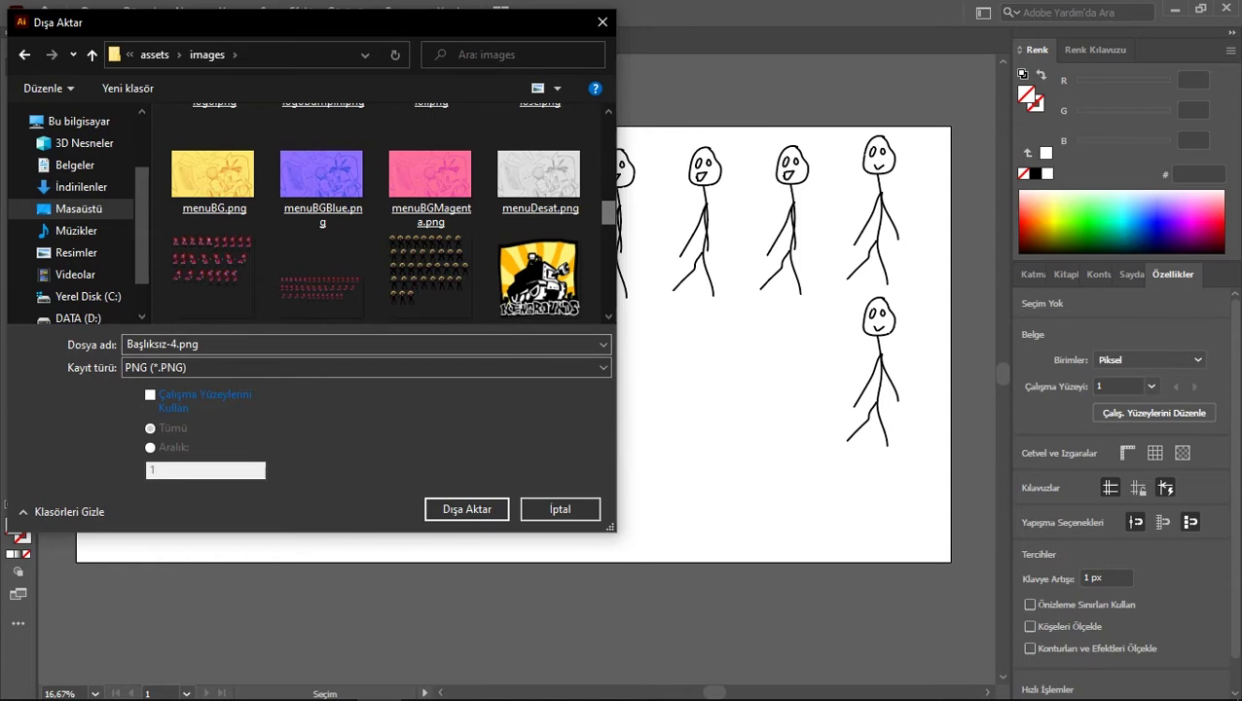
scroll(419, 215, down, 5)
scroll(419, 214, up, 4)
scroll(419, 214, up, 6)
scroll(418, 214, down, 3)
scroll(424, 219, down, 8)
scroll(423, 219, down, 6)
scroll(423, 219, up, 8)
scroll(423, 219, up, 8)
scroll(424, 219, down, 3)
scroll(423, 219, down, 1)
click(322, 195)
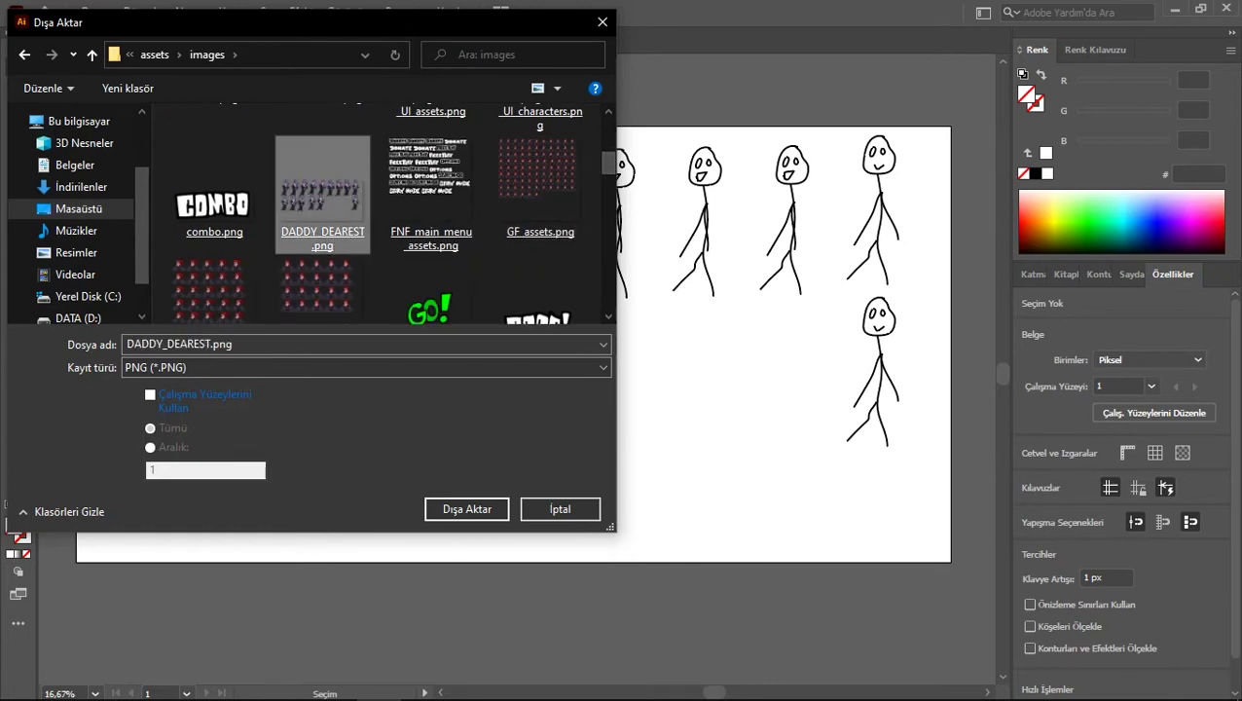
Step: Export over the existing DADDY_DEAREST.png at 72 ppi with a transparent background, and update the modified linked files
key(Return)
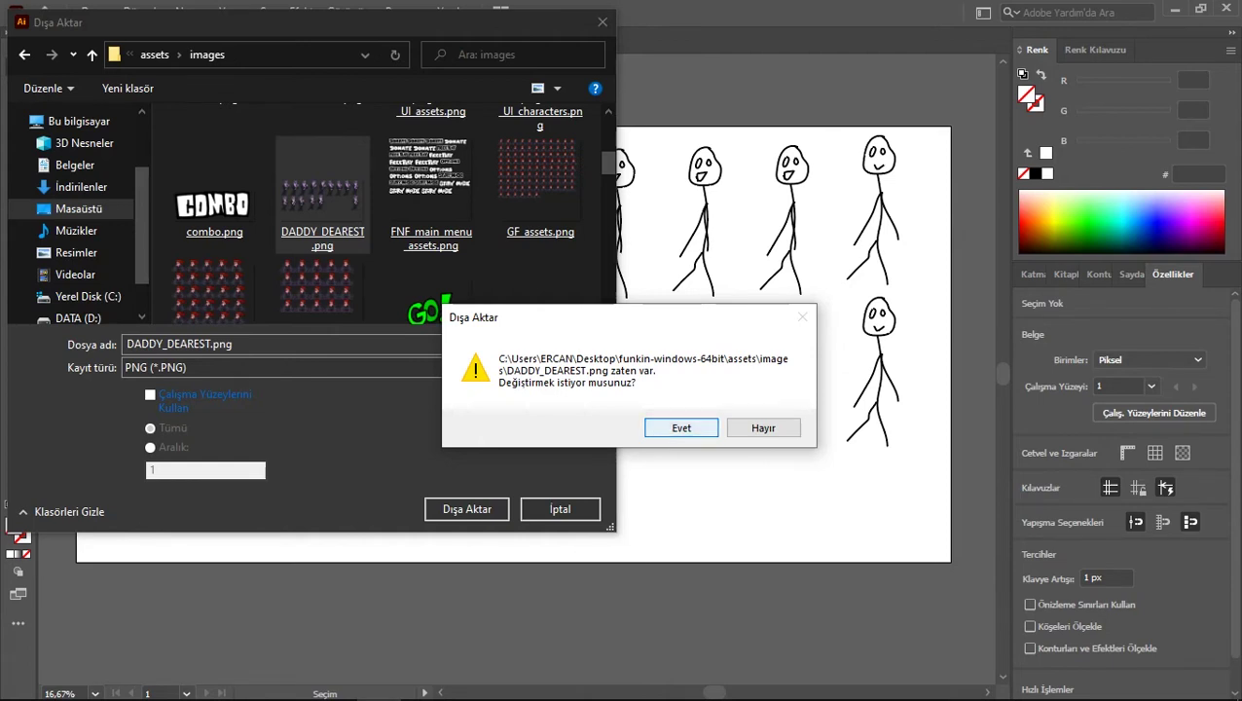
key(Return)
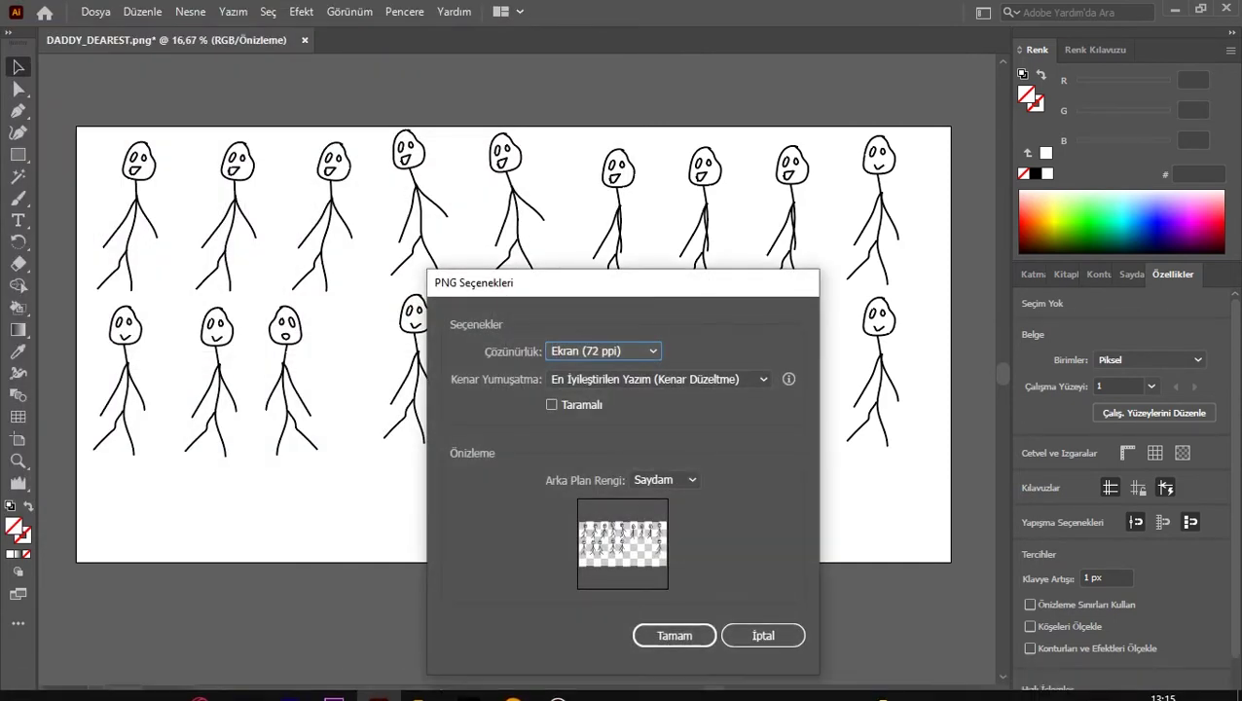
key(Return)
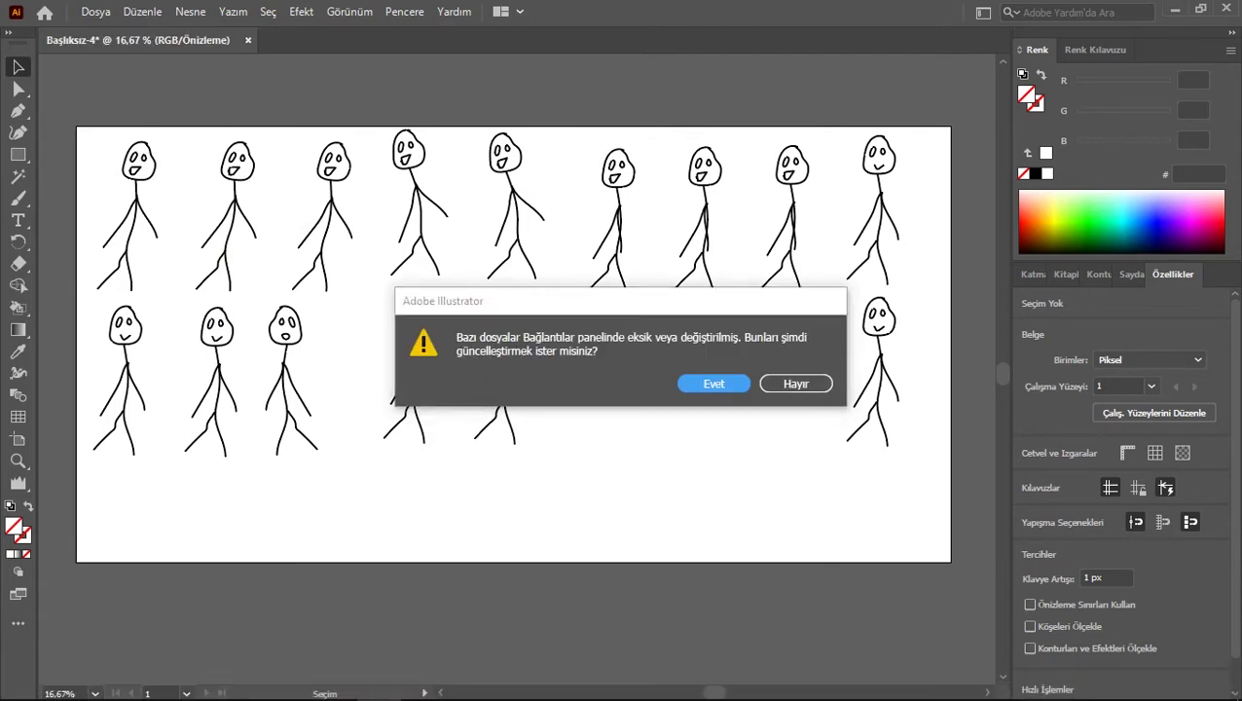
key(Return)
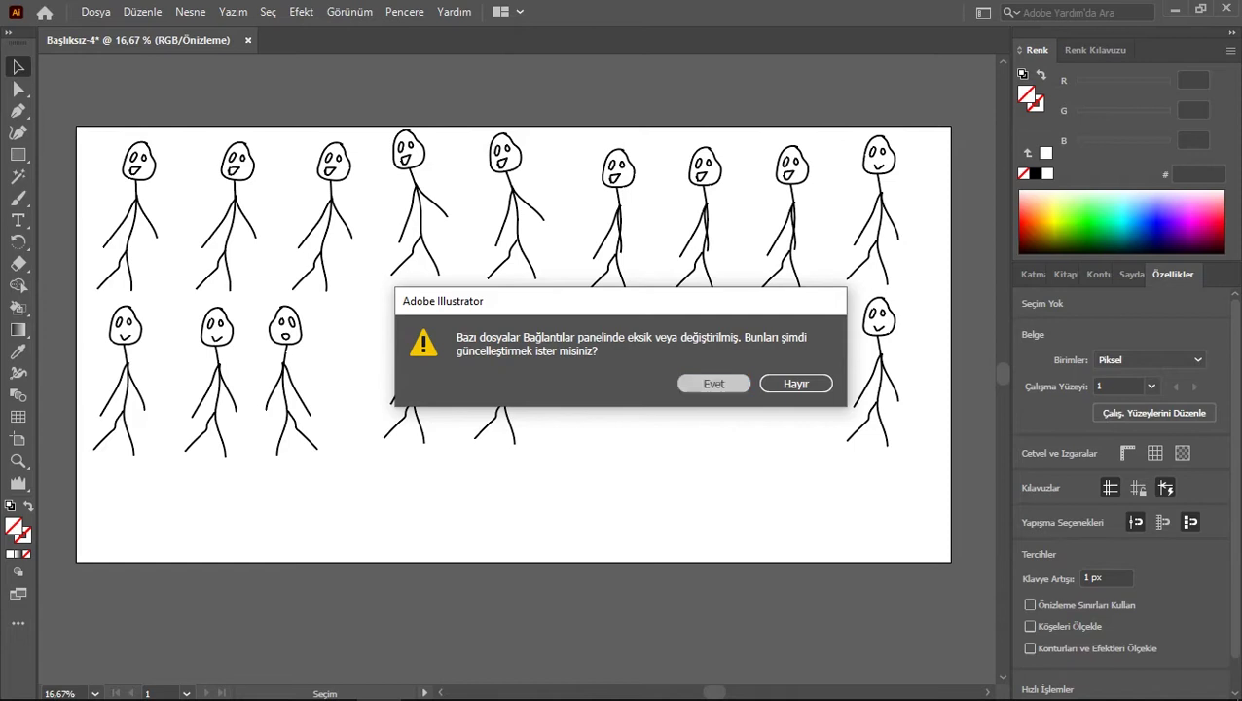
Step: Switch to the funkin-windows-64bit folder in File Explorer and launch Funkin.exe
click(1175, 7)
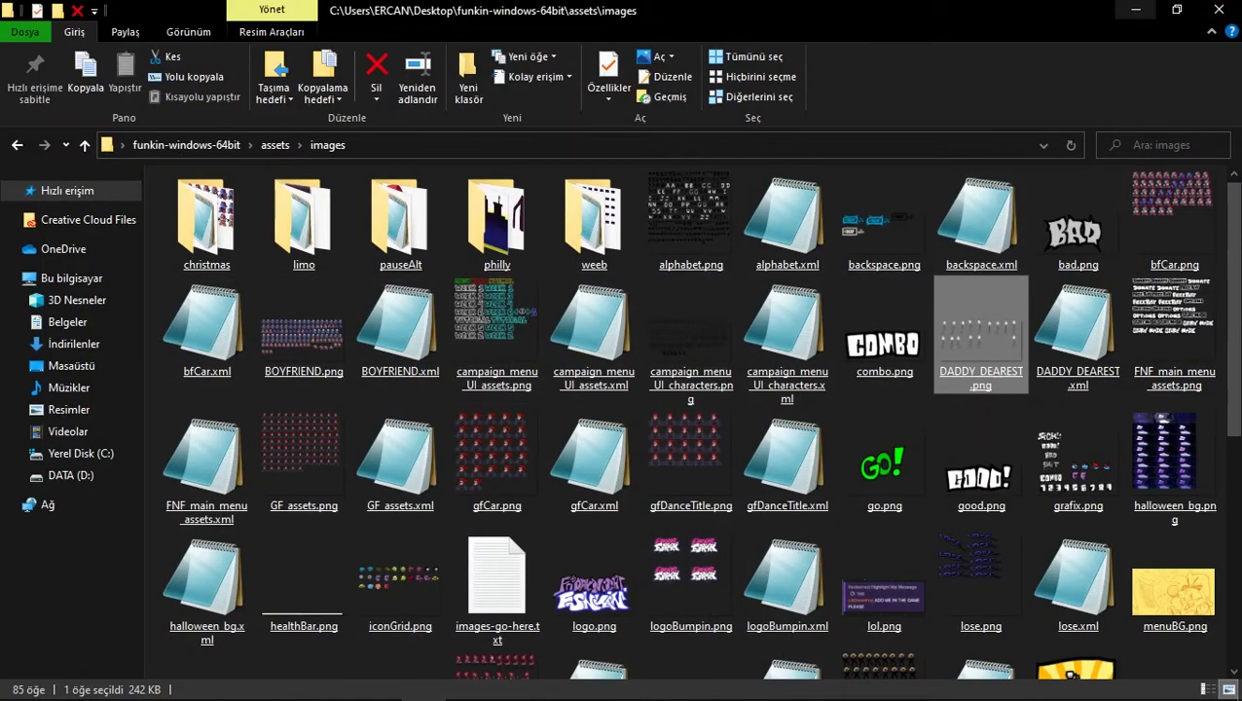
click(1135, 9)
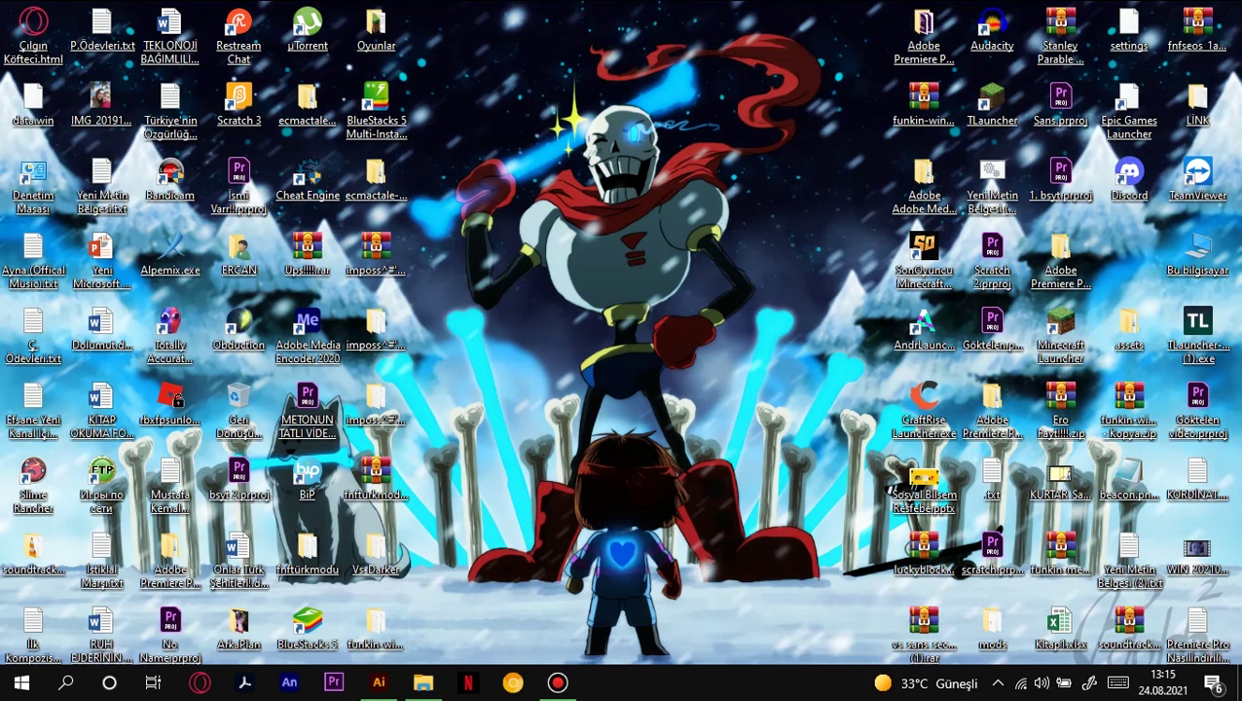
click(422, 682)
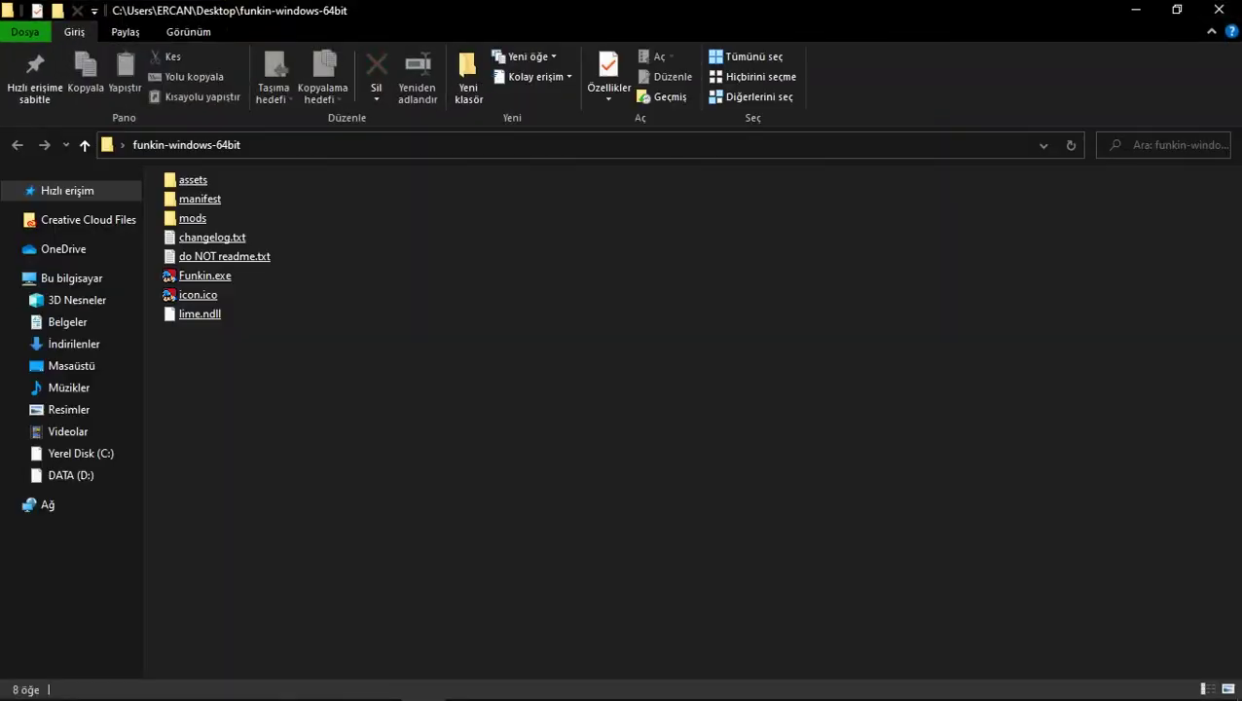
click(206, 276)
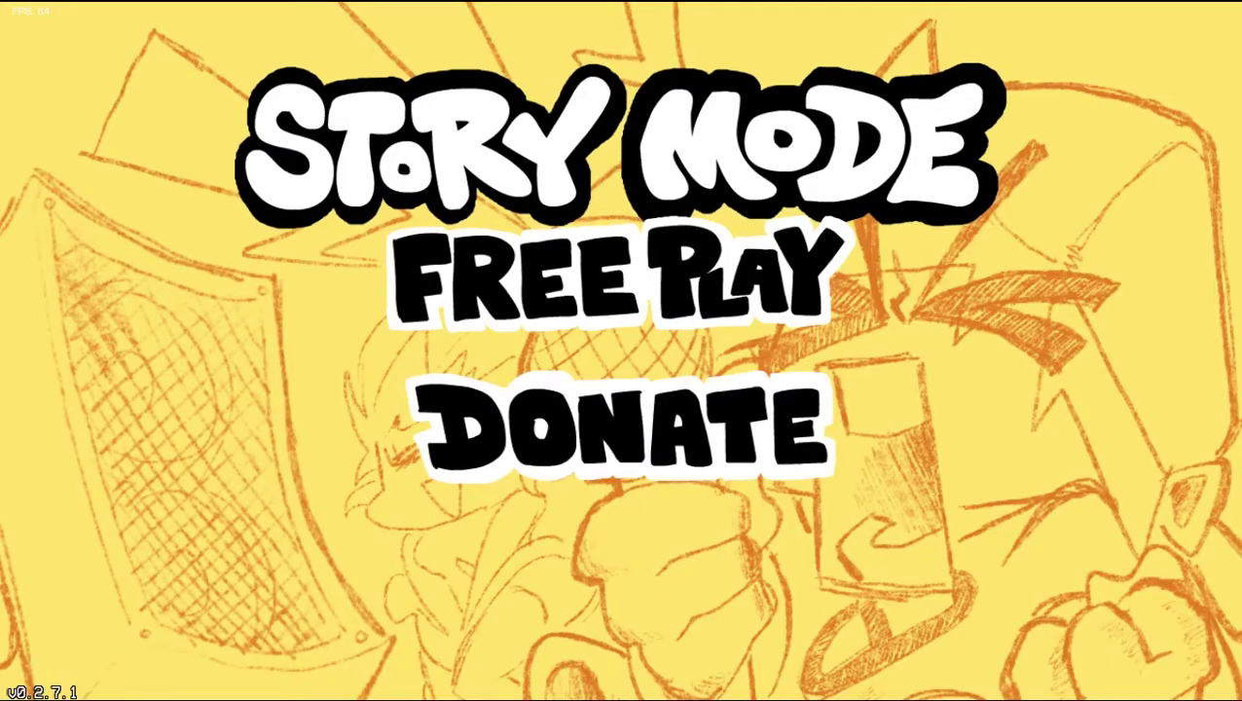
Step: Start Week 1 of Story Mode on Normal difficulty to test the custom character
key(Return)
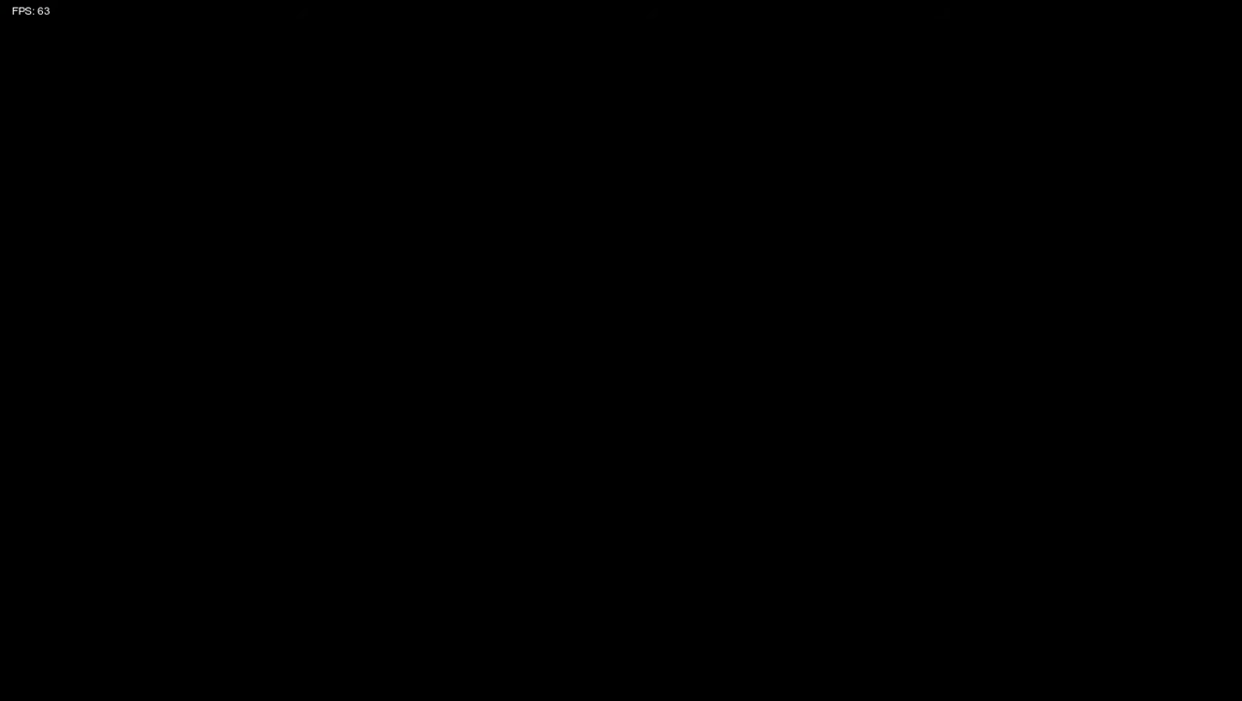
key(Down)
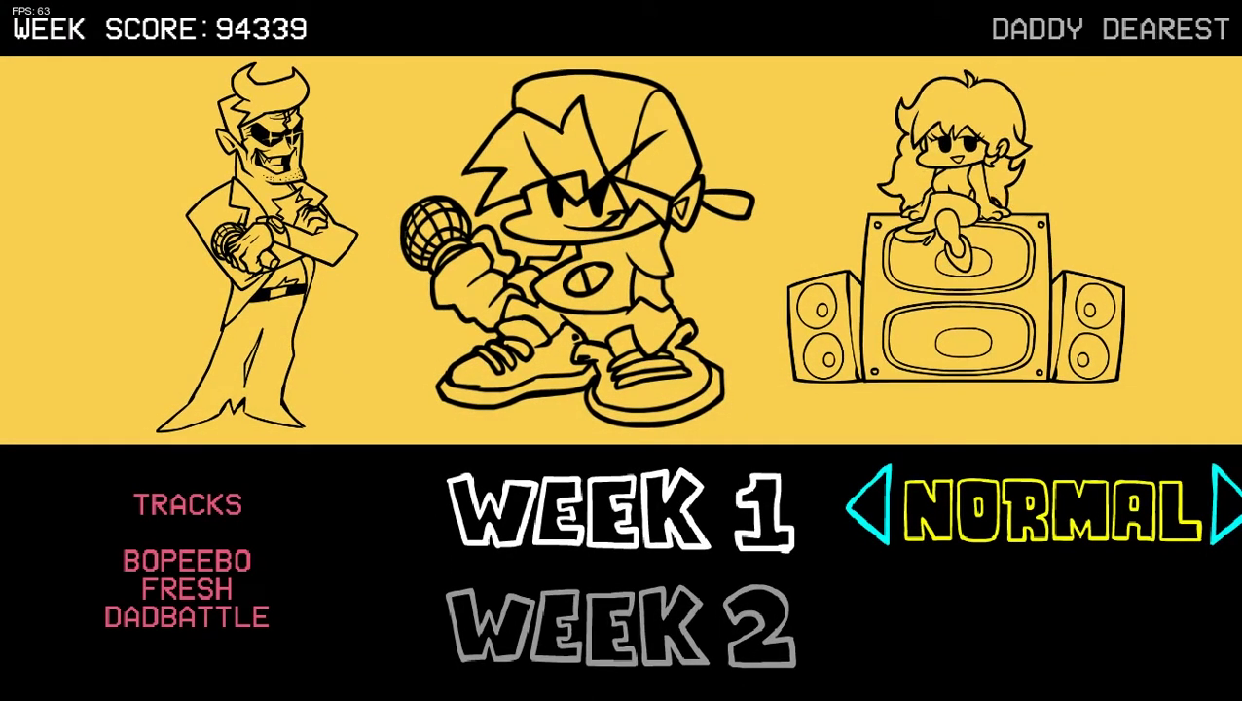
key(Return)
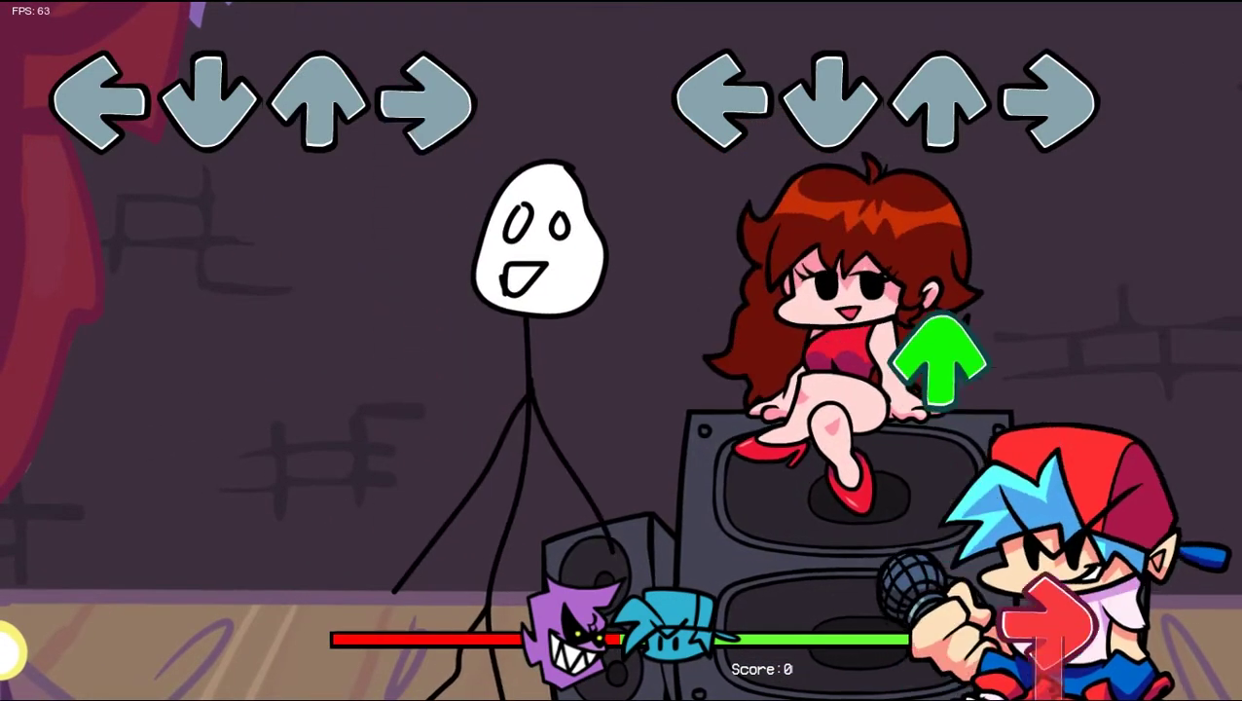
Step: Play the opening notes of the first Week 1 song against the stick figure opponent
key(Up)
key(Right)
key(Right)
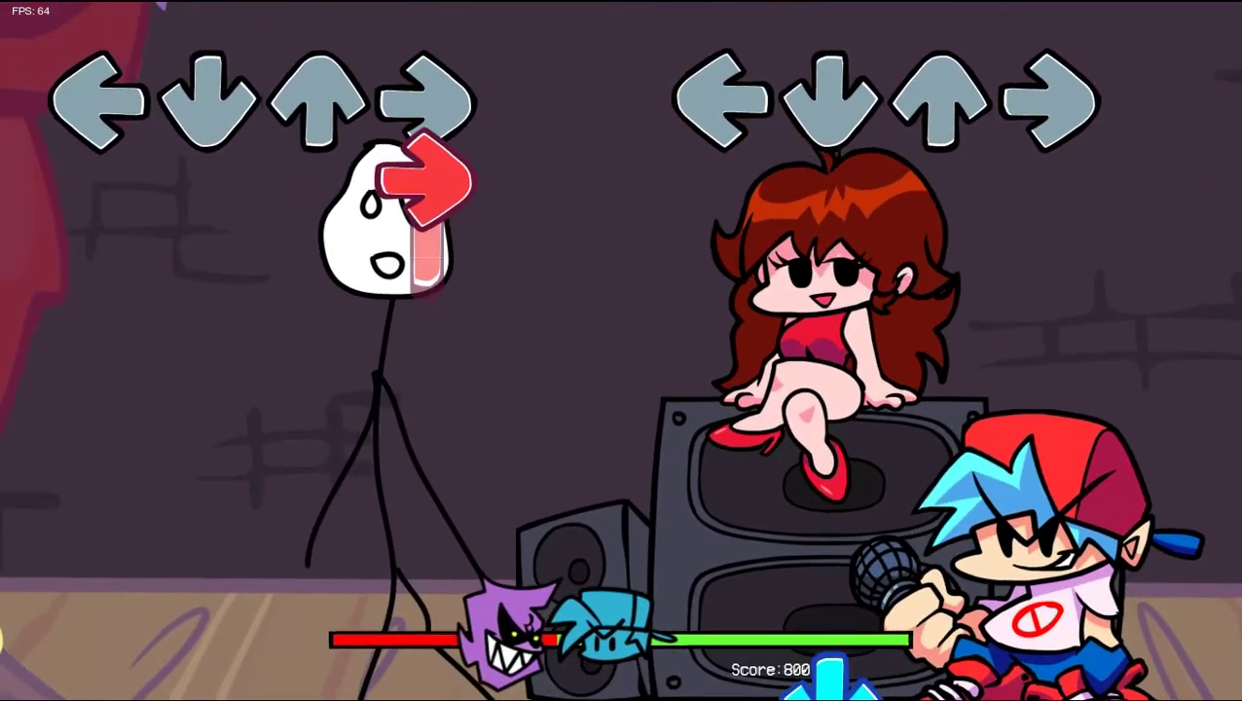
key(Down)
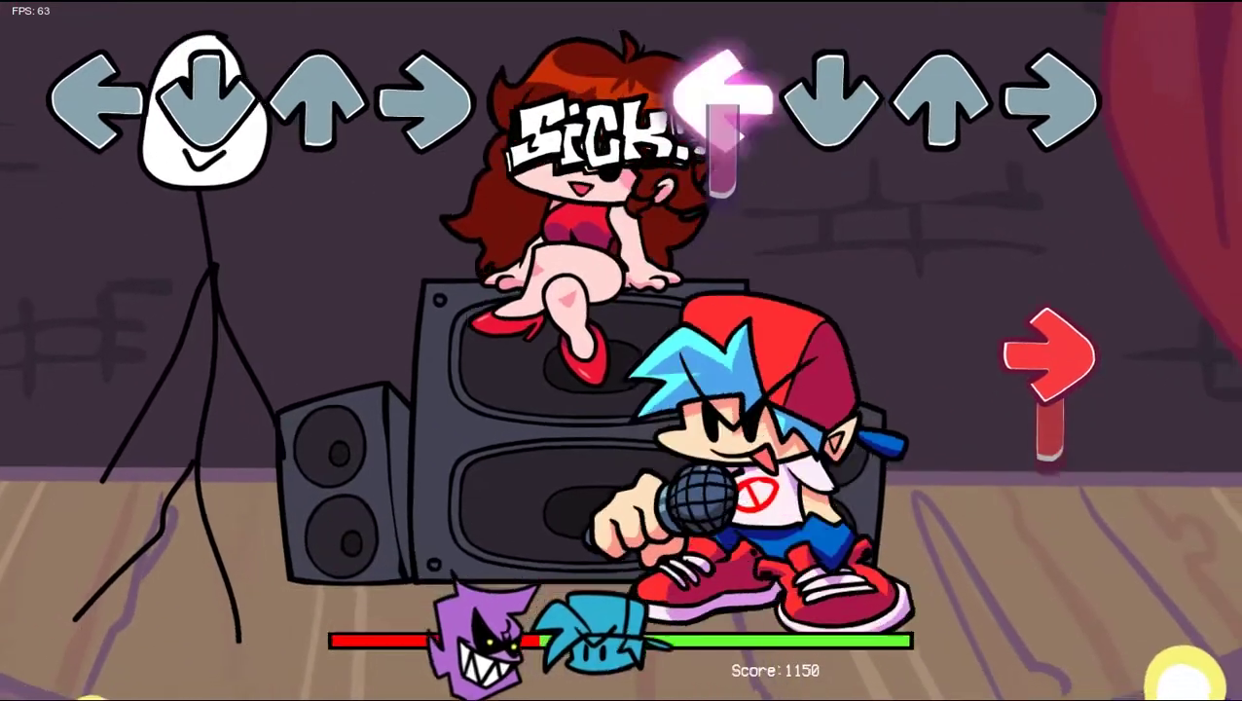
key(Left)
key(Right)
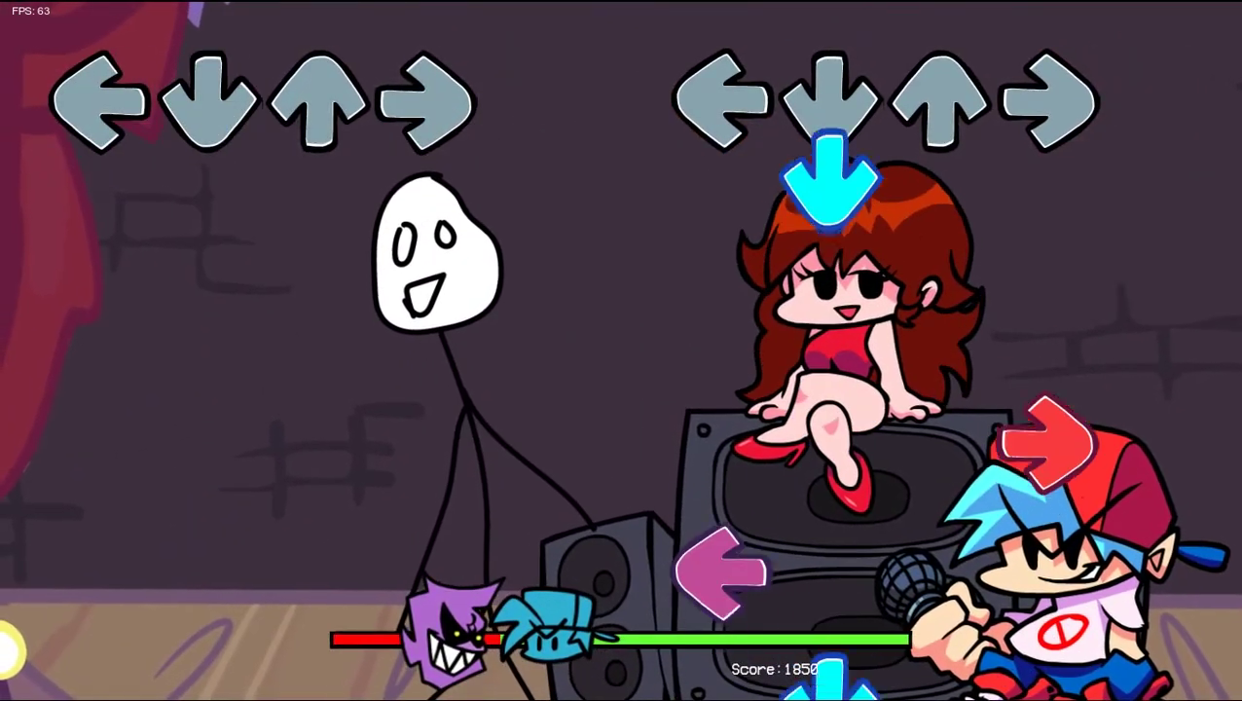
key(Down)
key(Right)
key(Left)
key(Down)
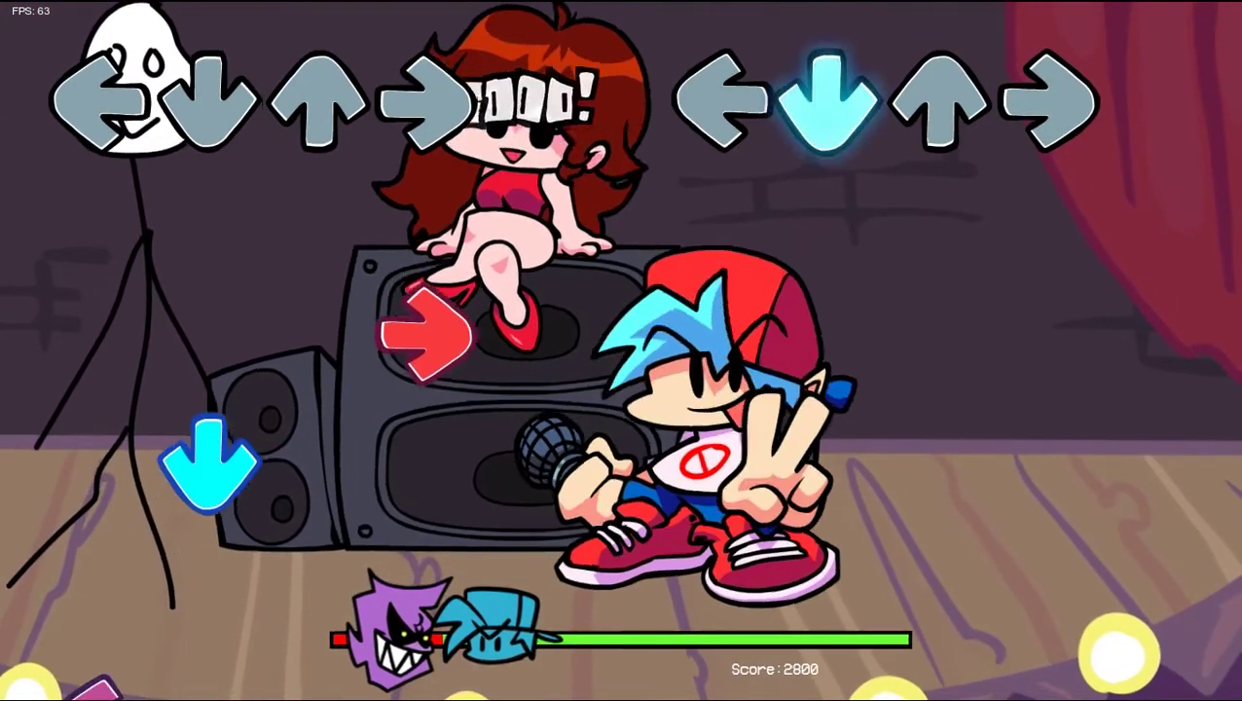
Step: Pause the song and exit to the menu, and close the game's images folder window
key(Return)
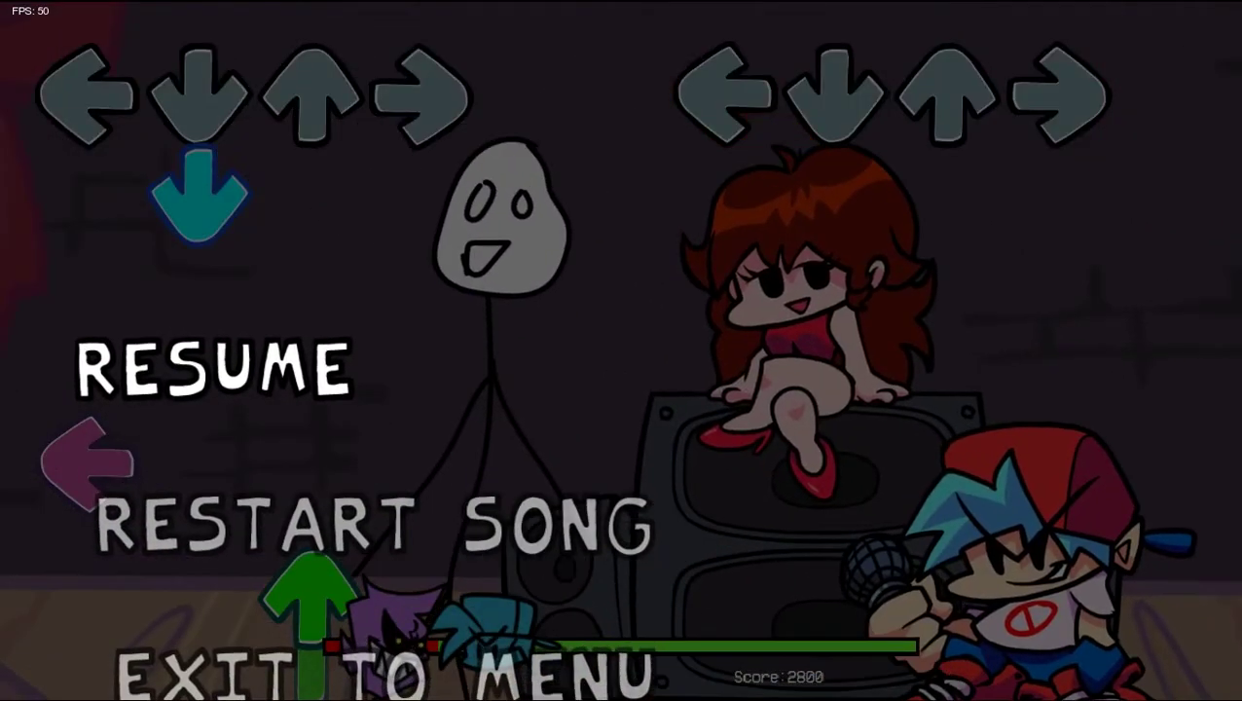
key(Down)
key(Down)
key(Return)
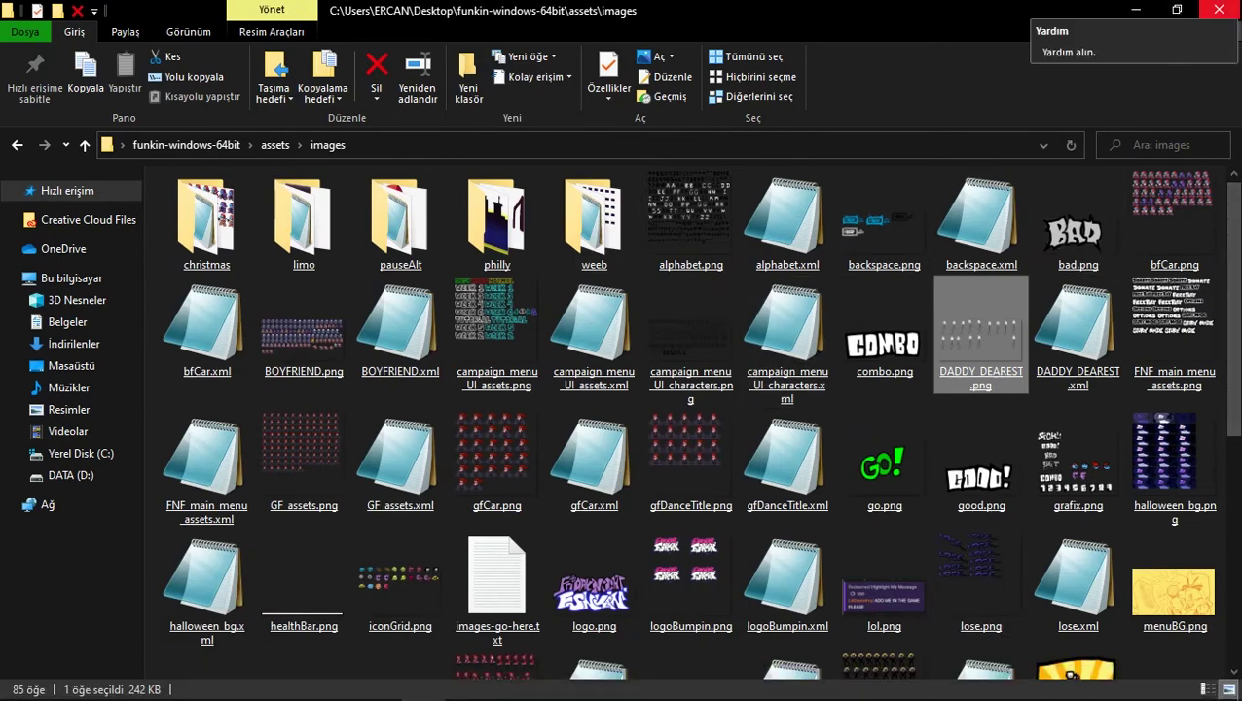
click(1218, 10)
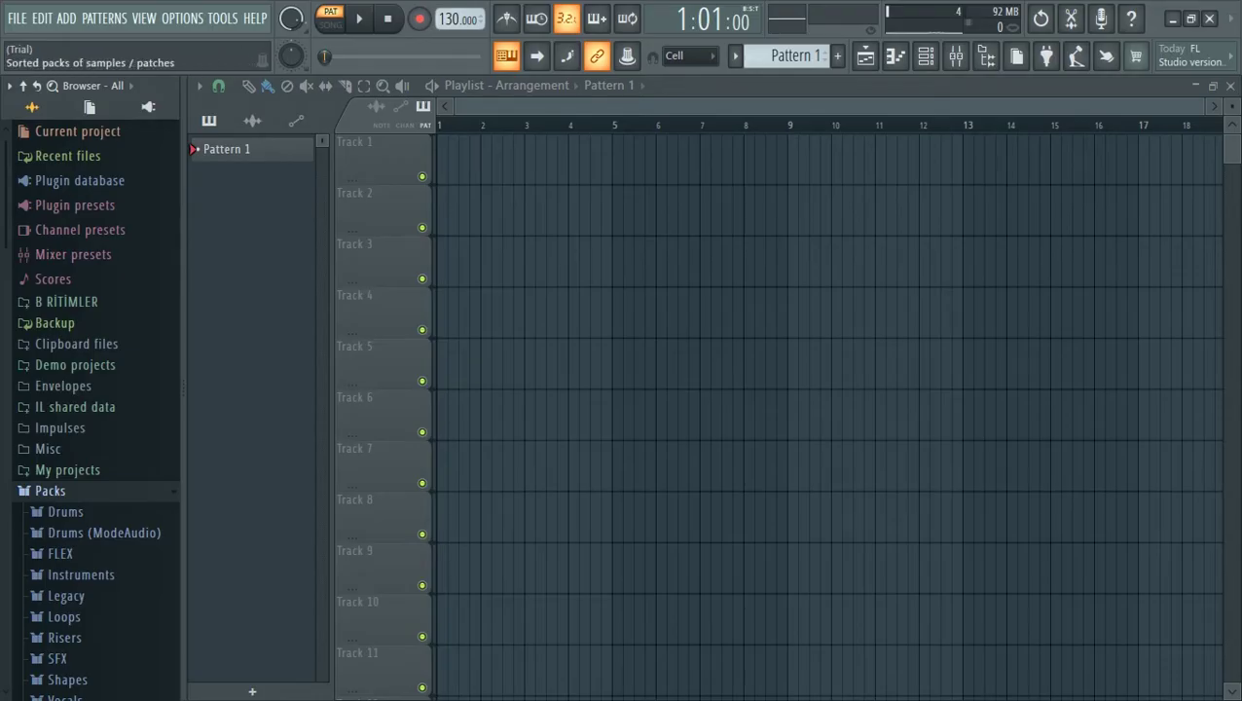
Step: Switch to FL Studio, program 808 Kick on steps 1, 5, 9 and 13 and 808 Clap on steps 5 and 13, and audition the pattern
click(50, 491)
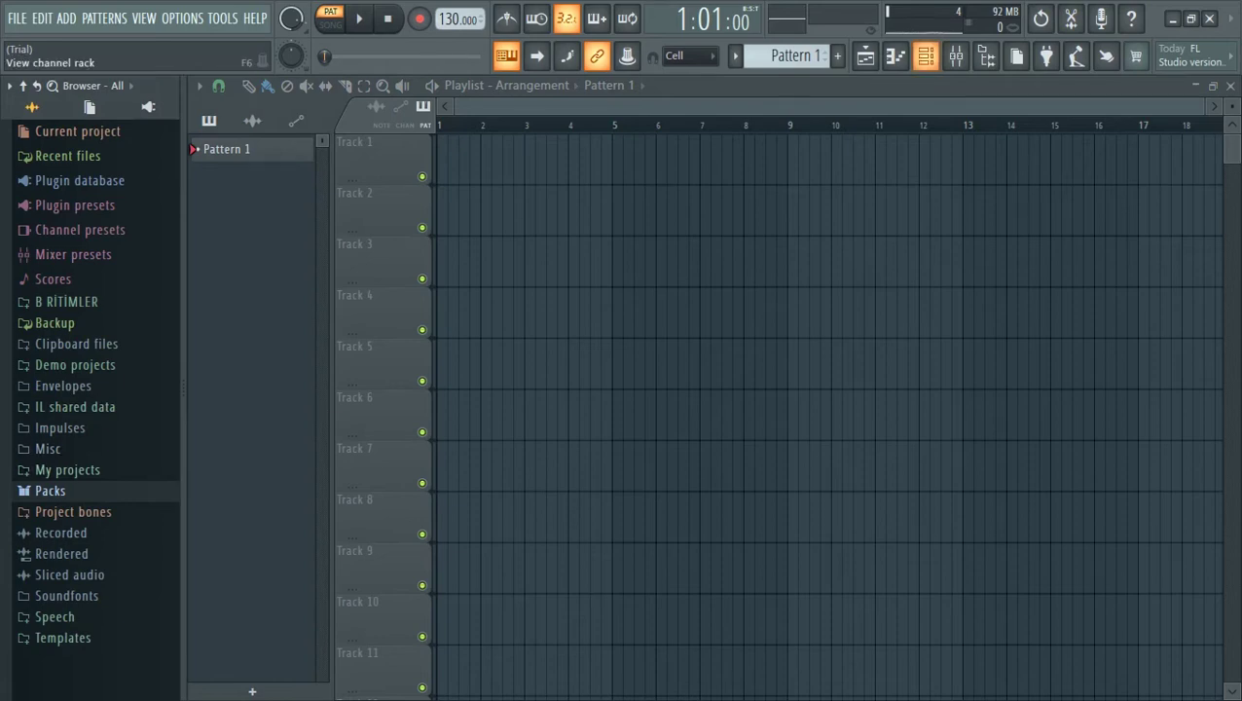
click(926, 55)
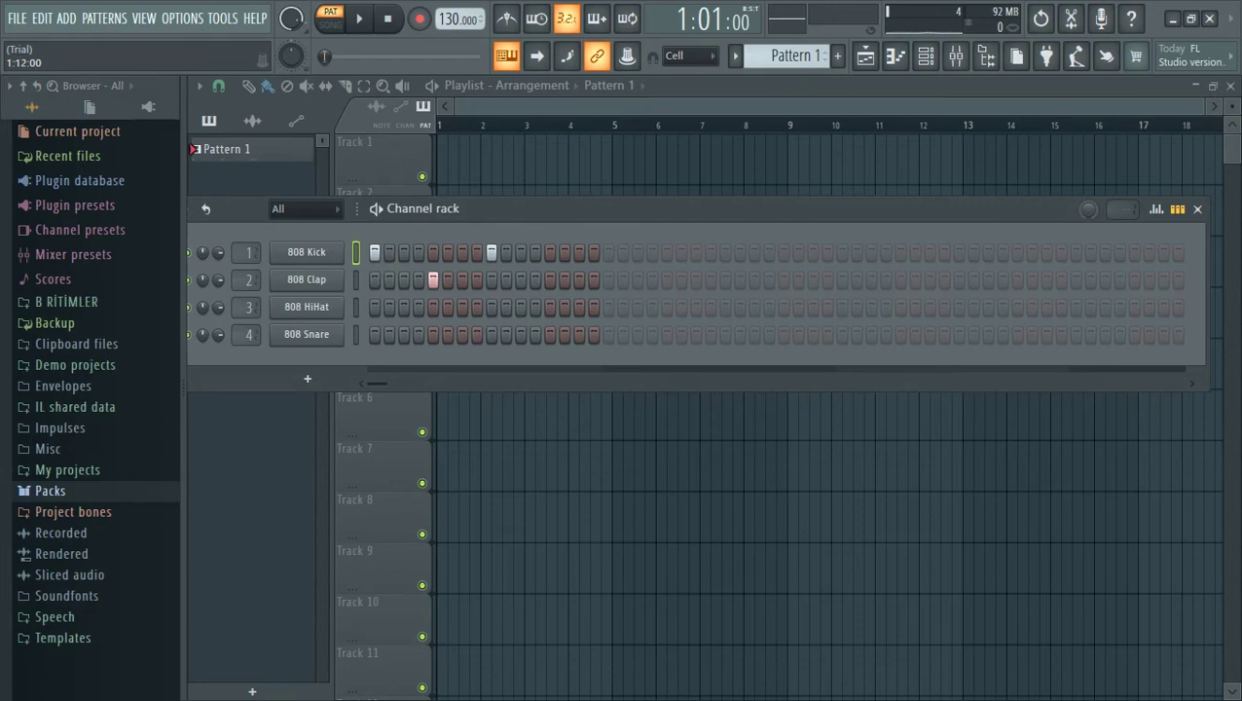
key(space)
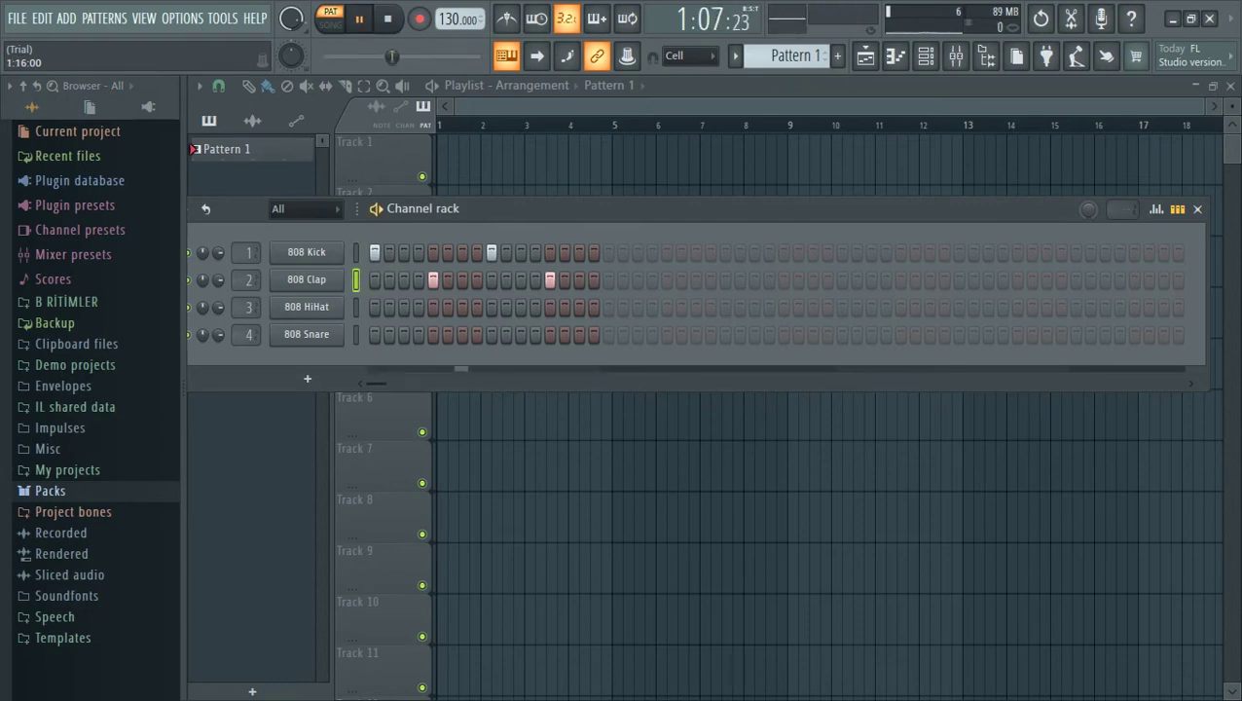
key(space)
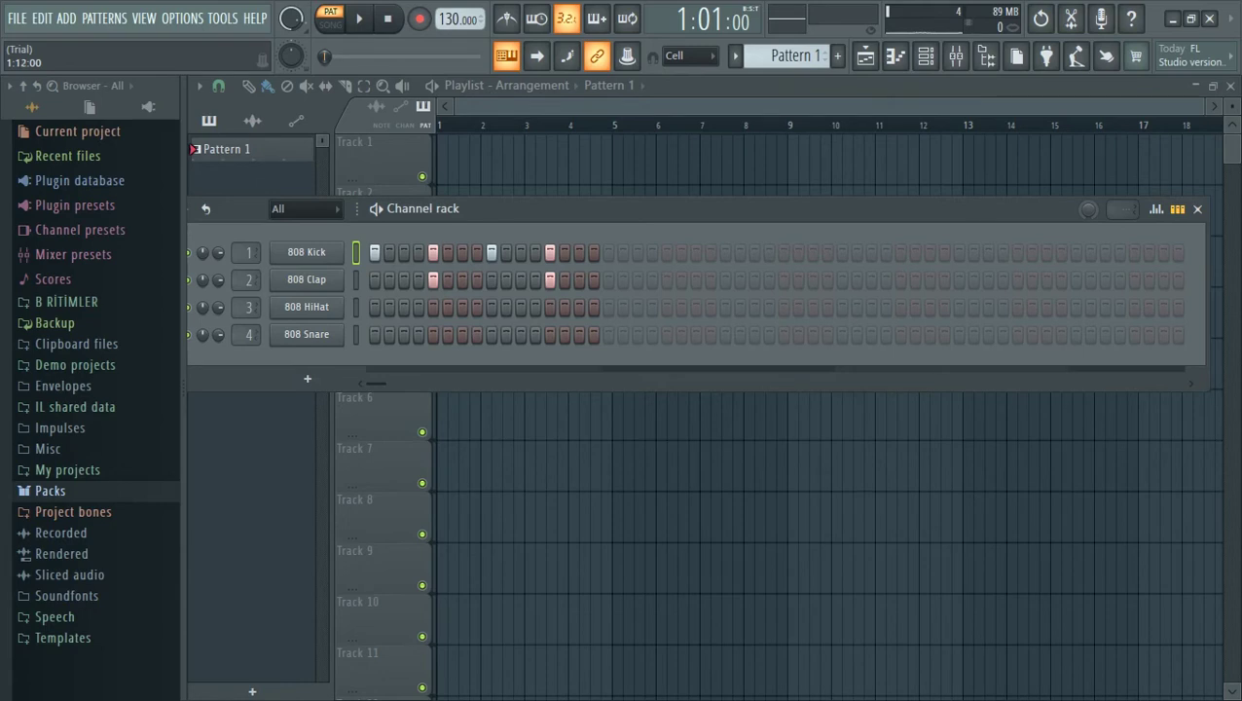
key(space)
key(space)
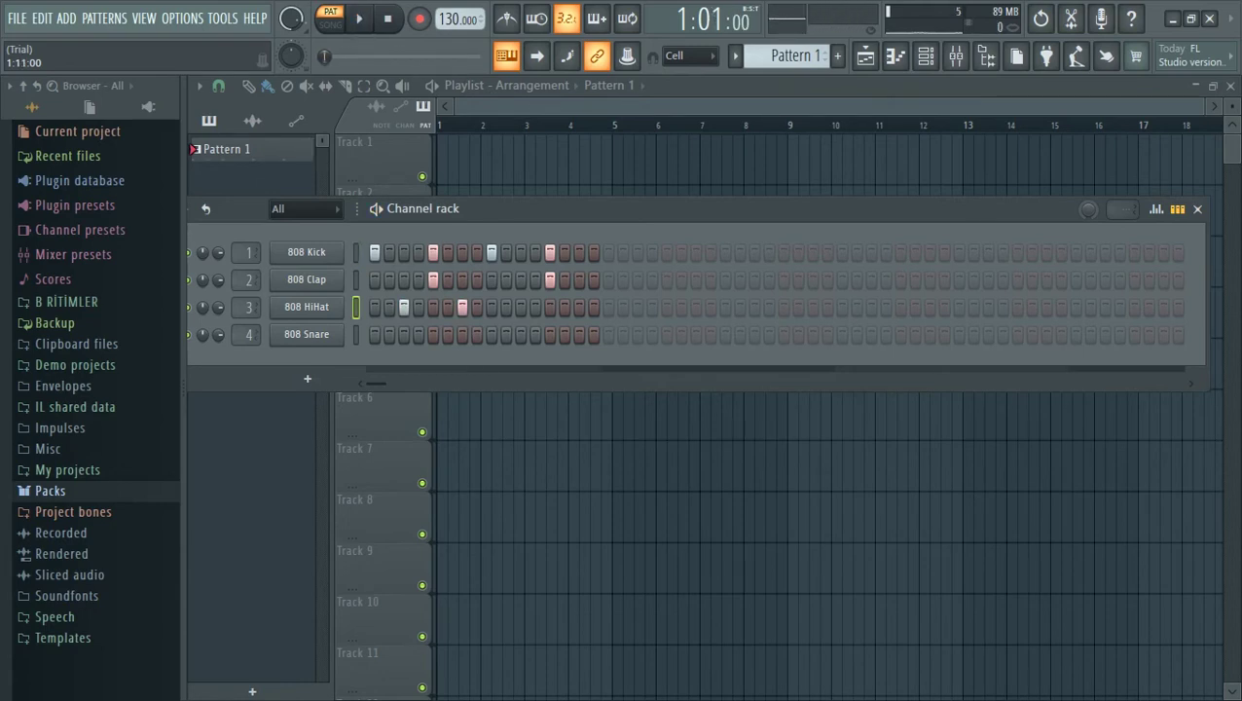
Step: Add 808 HiHat hits on steps 3, 7, 11 and 15, audition the pattern, and close the channel rack
click(579, 307)
key(space)
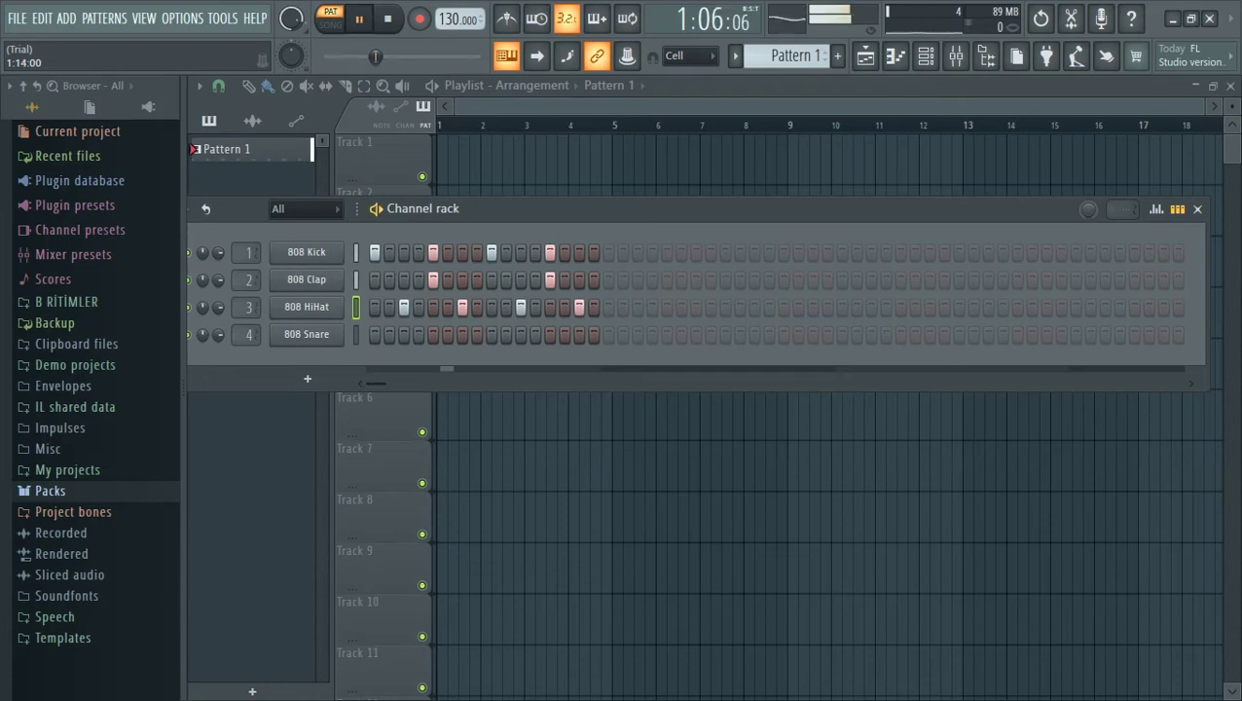
key(space)
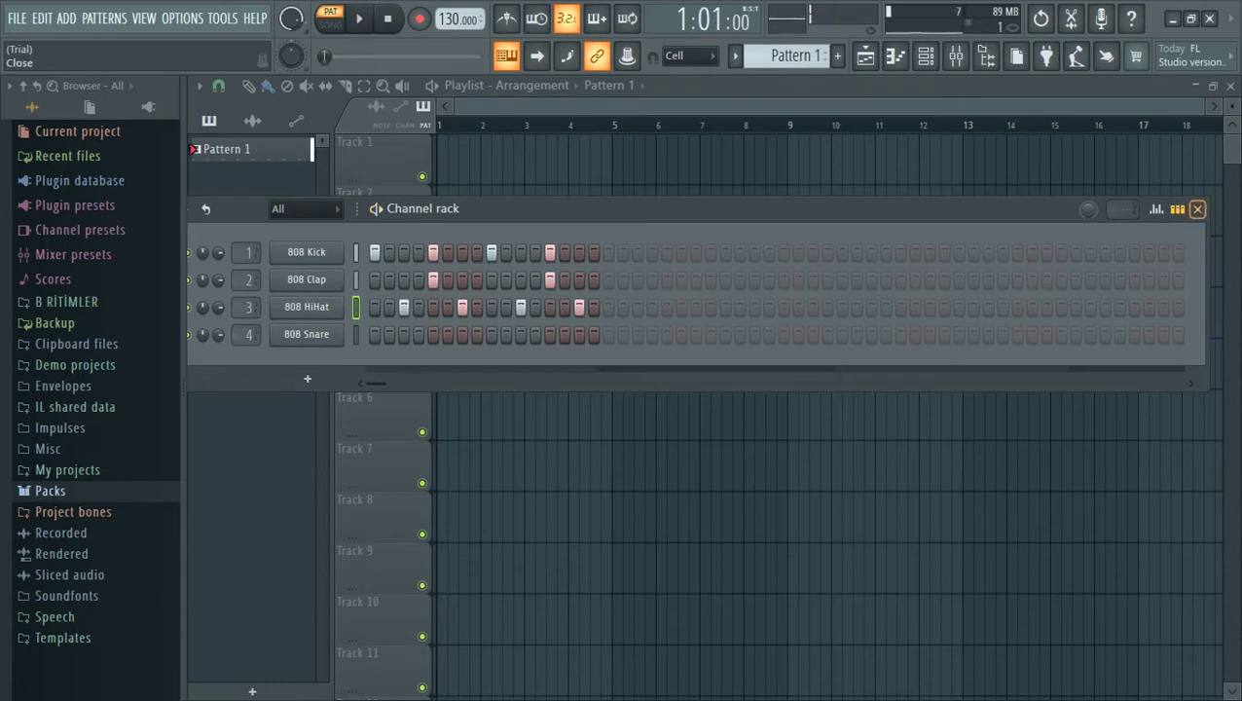
click(1198, 208)
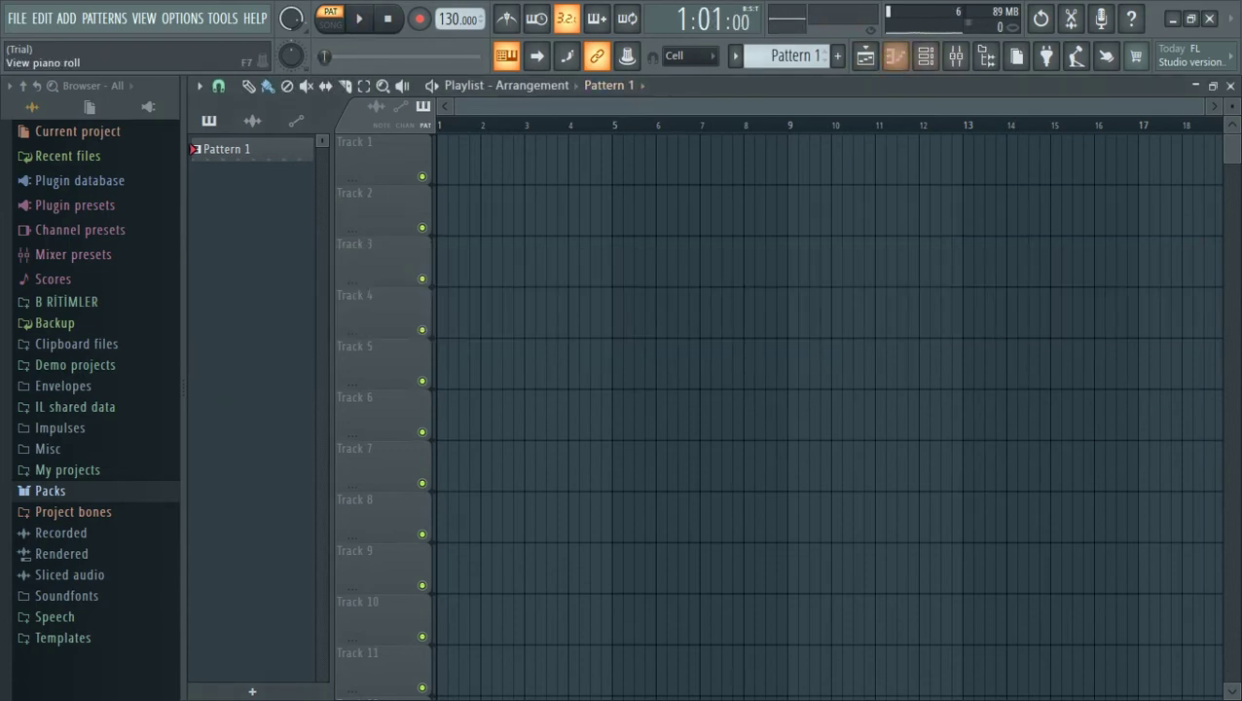
click(926, 57)
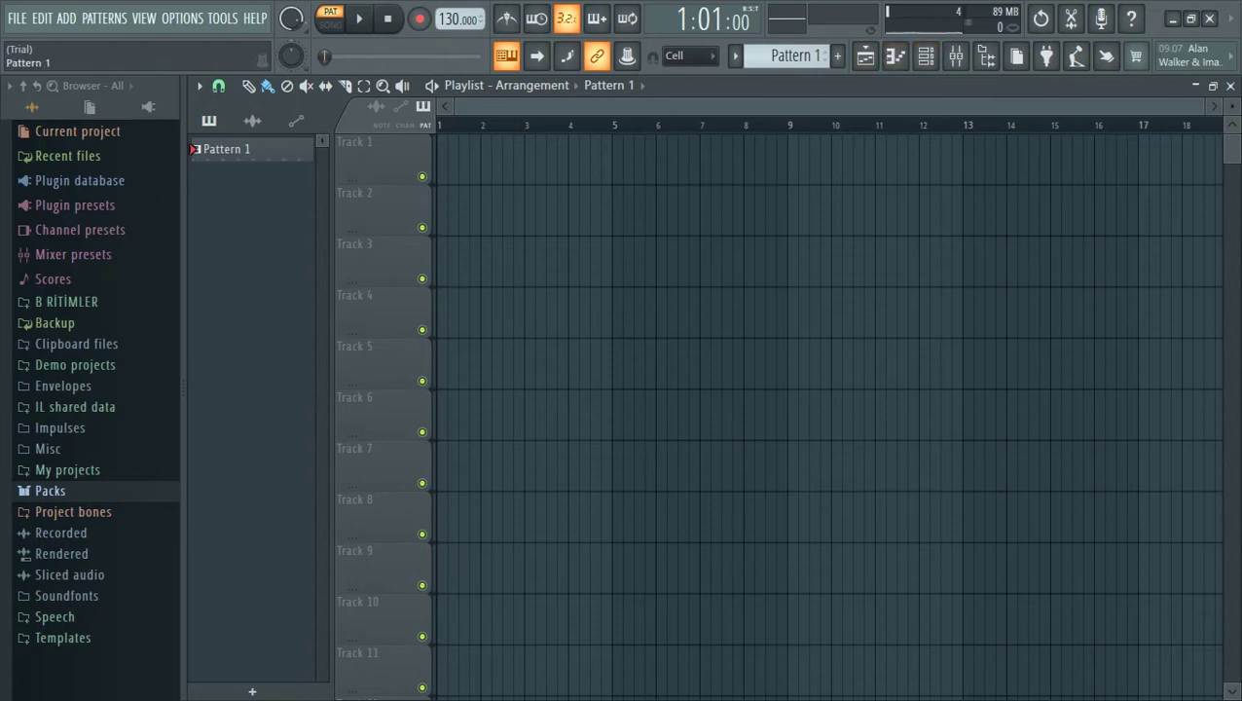
Step: Fill Track 1 of the playlist with consecutive Pattern 1 clips from bar 1 up to bar 23
drag(443, 163, 894, 166)
drag(574, 106, 774, 106)
drag(608, 161, 1083, 161)
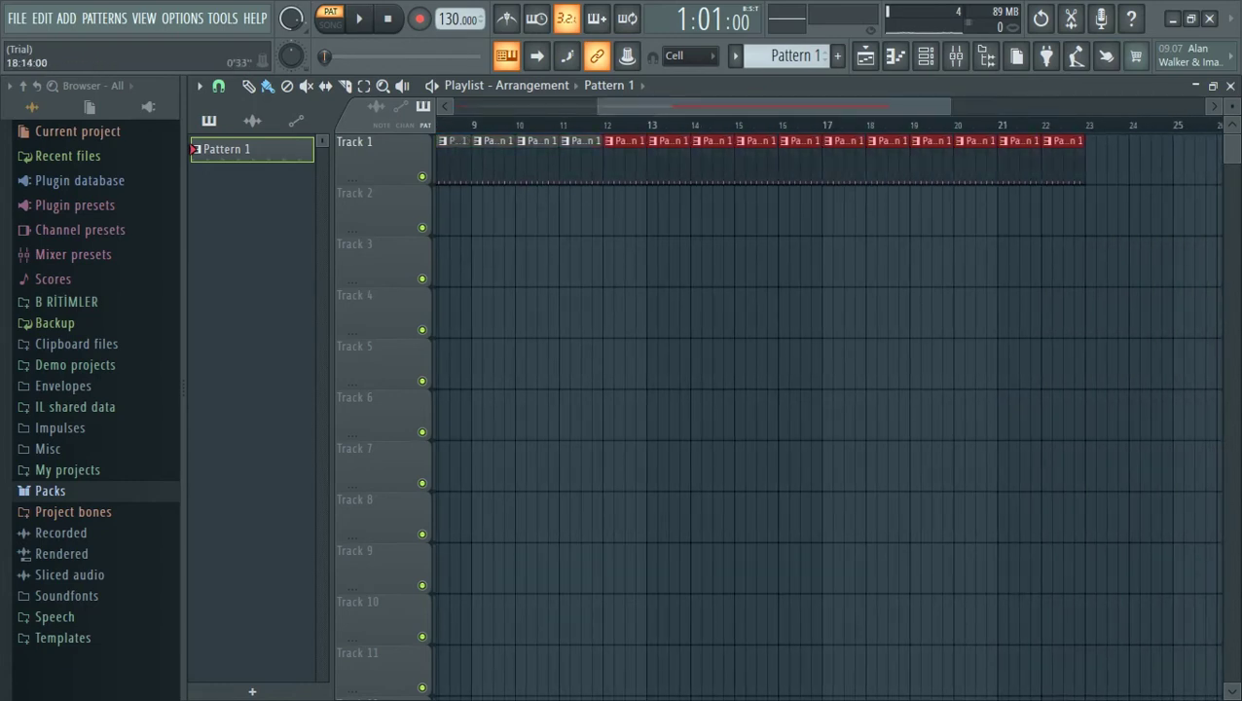
Step: Rework the end of the Pattern 1 run on Track 1 so its clips reach bar 24
scroll(633, 161, right, 8)
click(633, 160)
drag(633, 161, 808, 161)
right_click(810, 160)
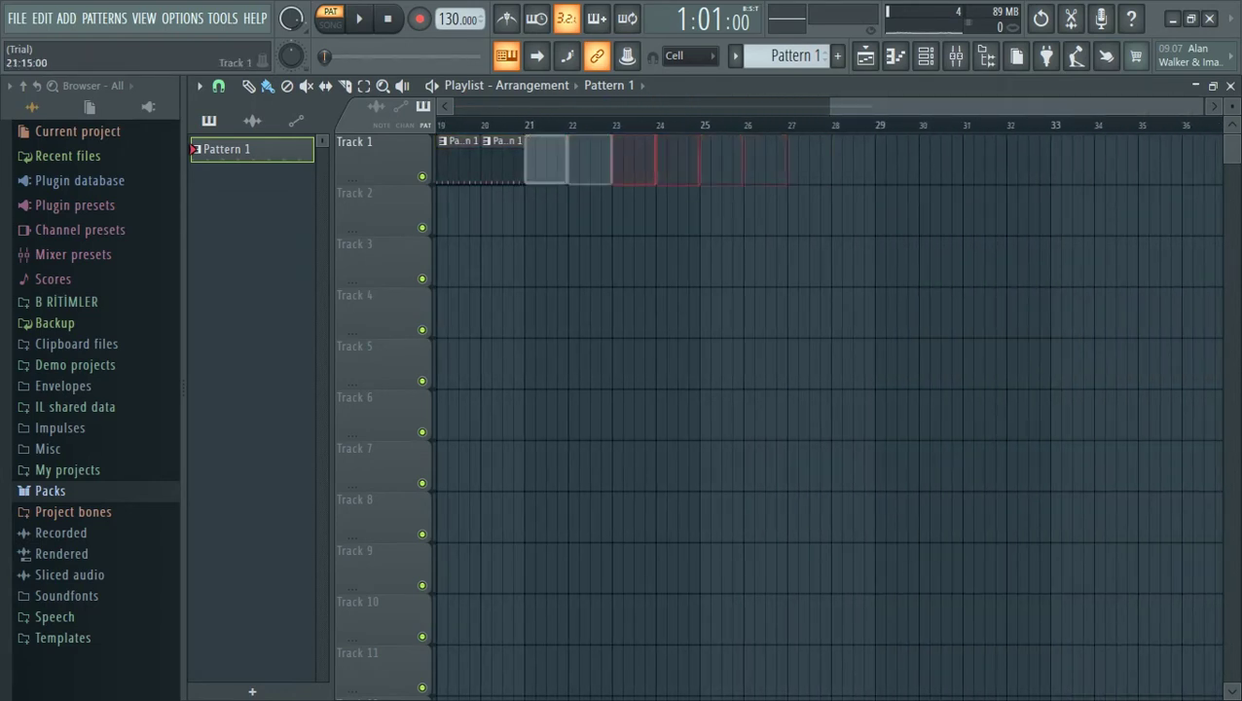
drag(972, 106, 881, 106)
drag(736, 160, 878, 161)
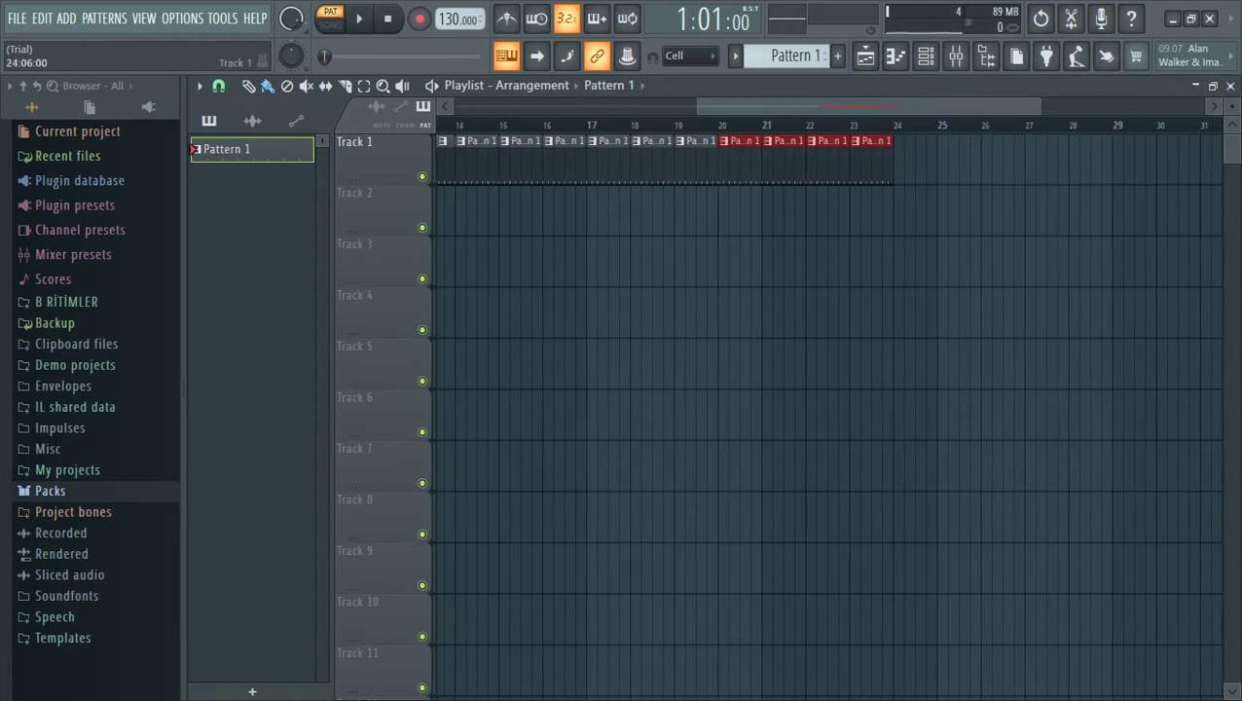
Step: Trim the Pattern 1 clips on Track 1 to a twelve-bar run ending at bar 13
right_click(870, 161)
right_click(740, 160)
right_click(608, 160)
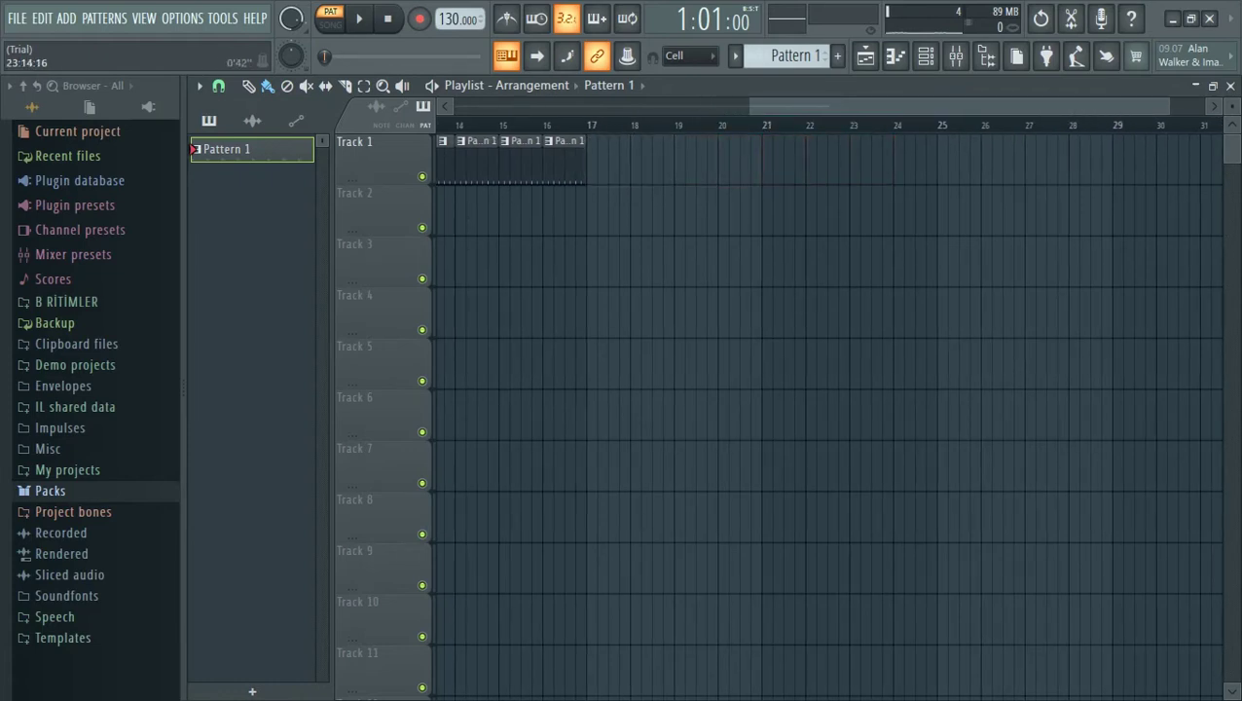
scroll(827, 389, left, 6)
right_click(901, 161)
right_click(788, 160)
right_click(720, 161)
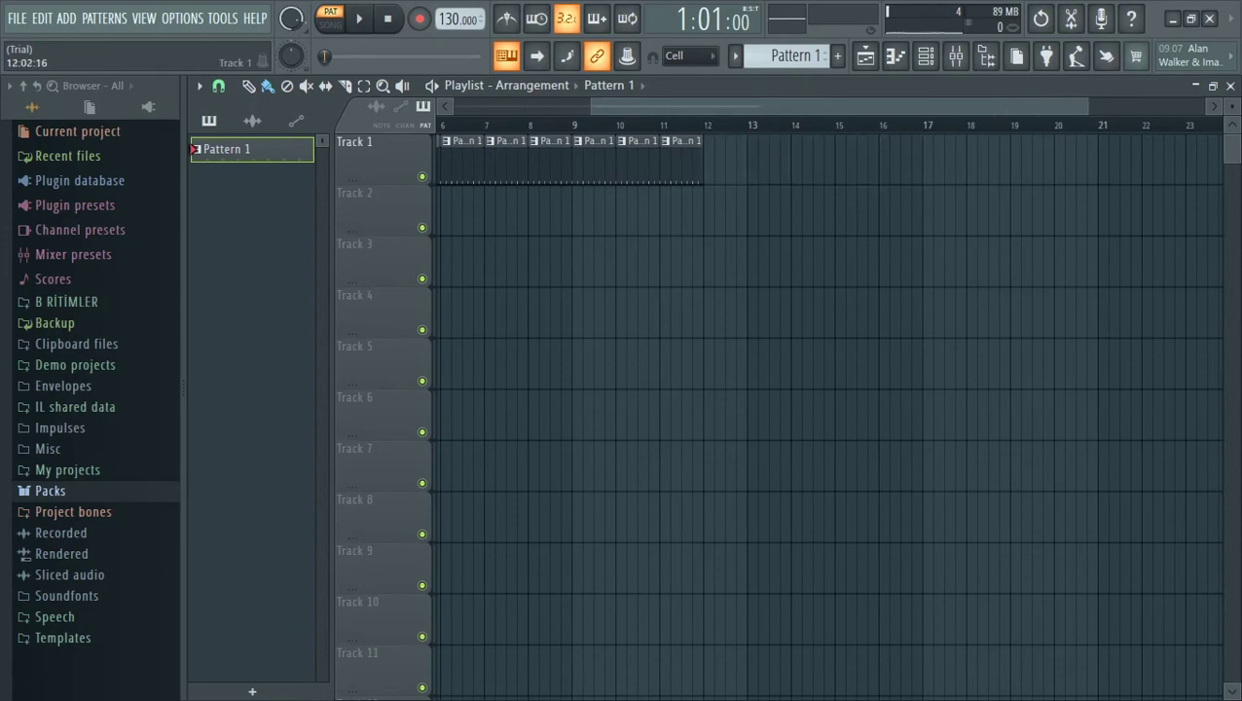
click(715, 160)
drag(874, 106, 738, 106)
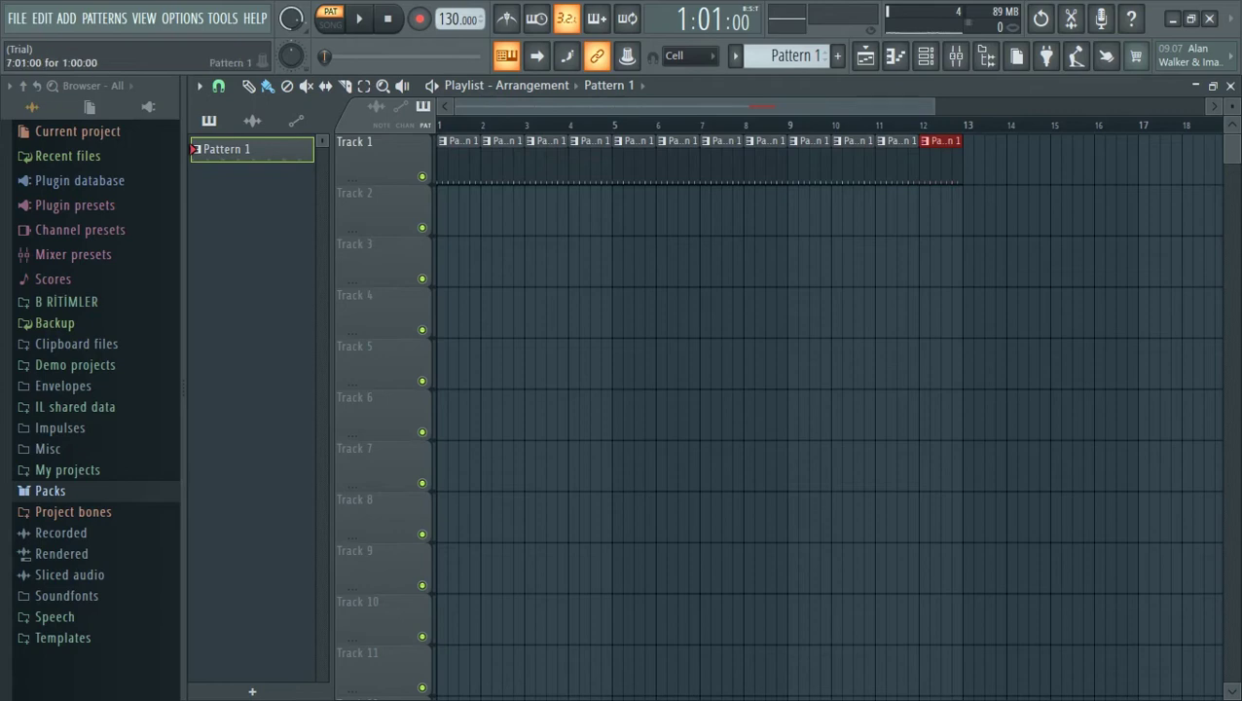
Step: Open the Loops folder inside Packs and preview the DL Dubby loop
click(51, 491)
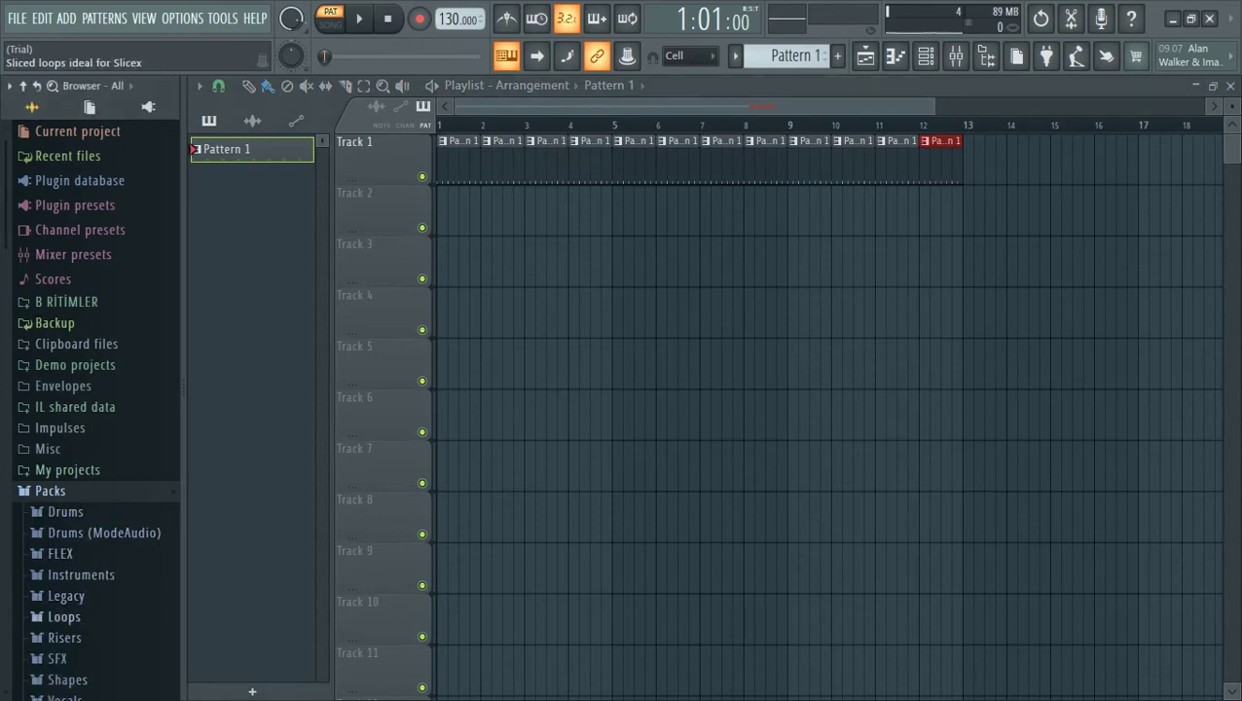
click(64, 616)
click(76, 555)
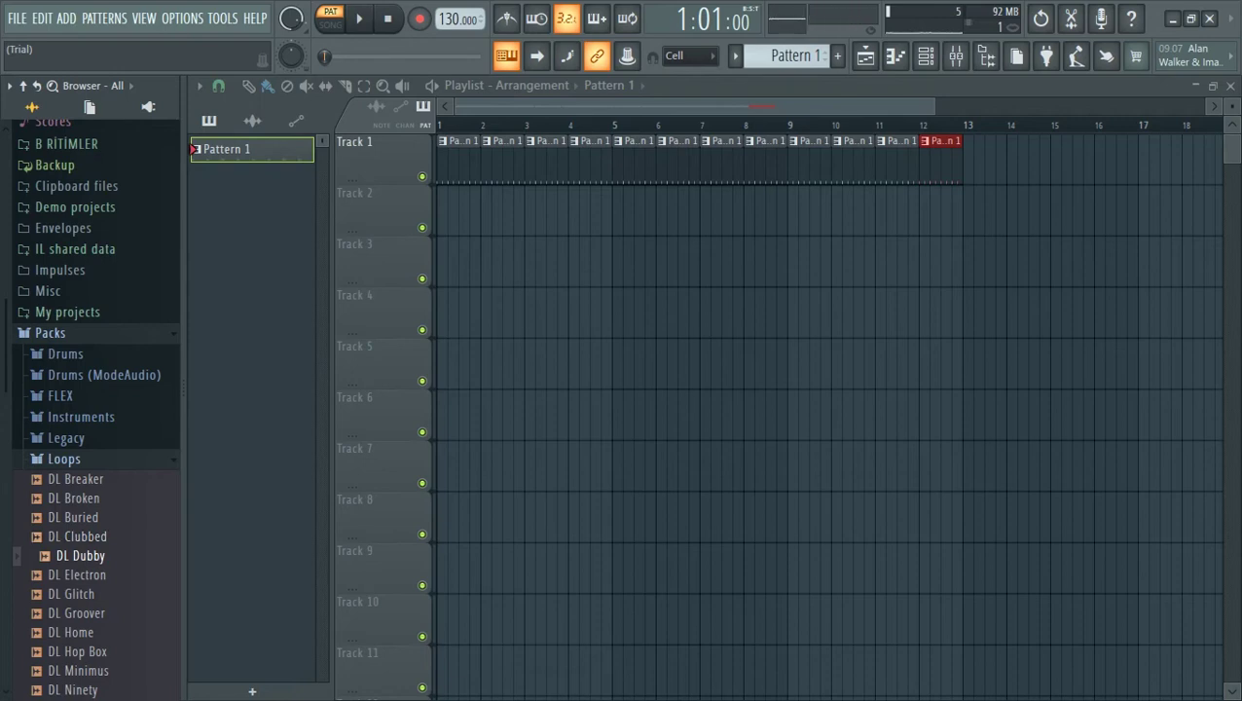
Step: Remove all Pattern 1 clips from Track 1 of the playlist
key(ctrl+a)
key(Delete)
drag(443, 146, 961, 146)
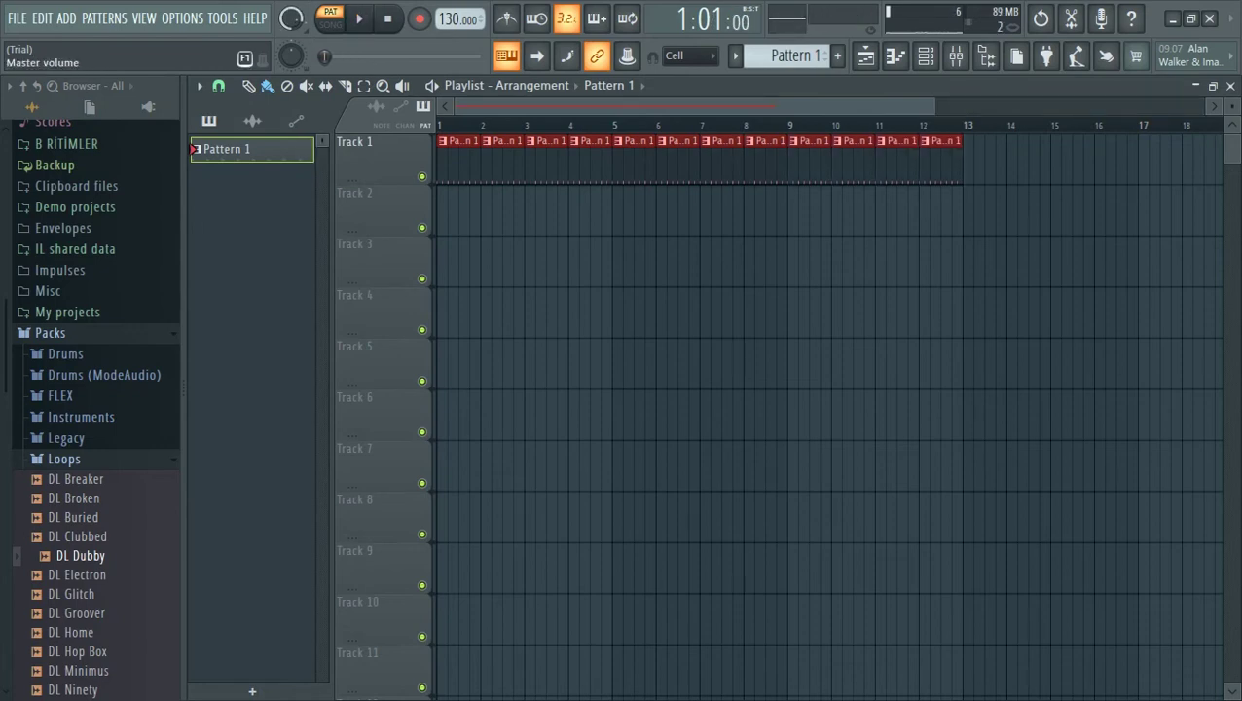
key(space)
key(space)
drag(456, 161, 633, 160)
drag(946, 161, 672, 160)
Step: Place the DL Dubby loop at bar 1 of Track 1 and duplicate it five times to reach bar 13
drag(419, 295, 440, 154)
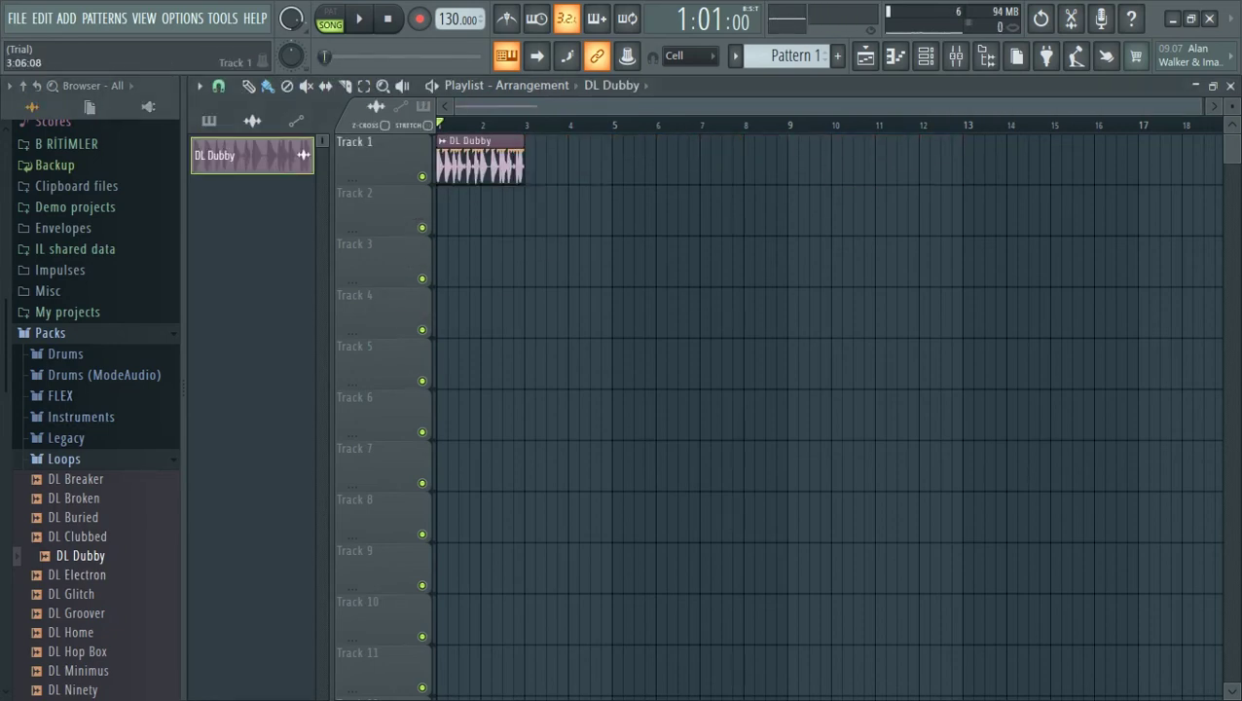
key(ctrl+b)
key(ctrl+b)
key(ctrl+b)
key(ctrl+b)
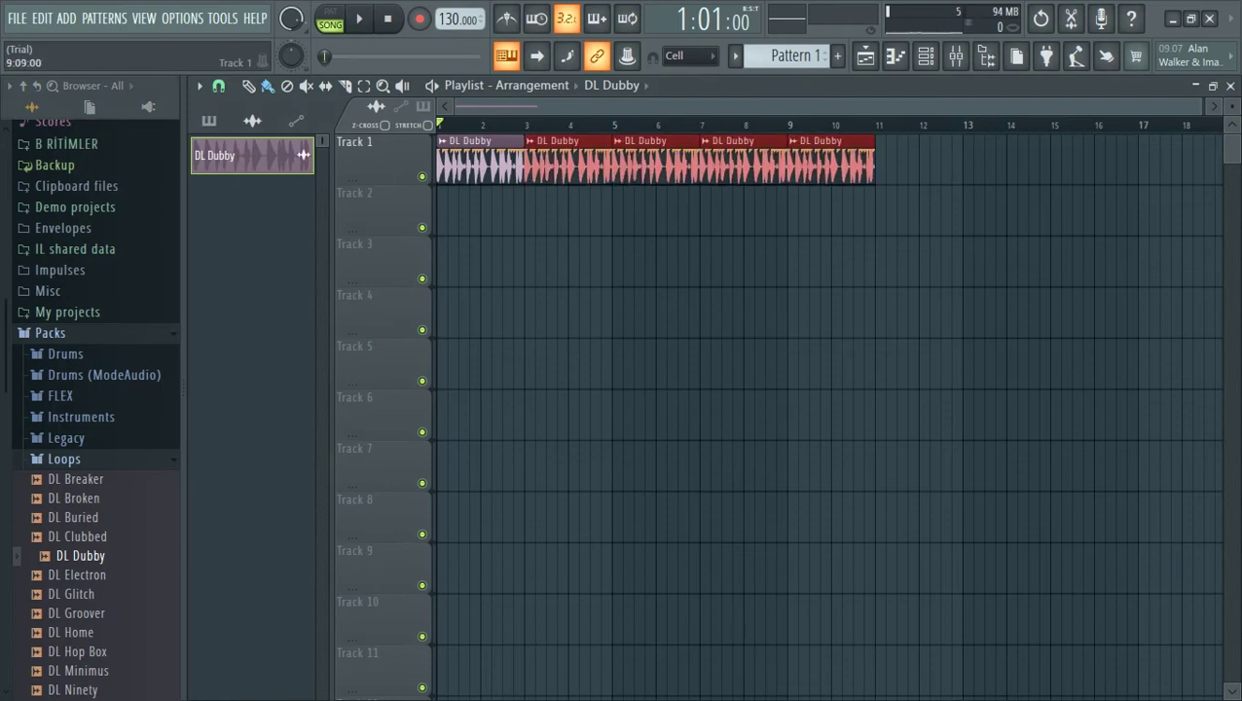
key(ctrl+b)
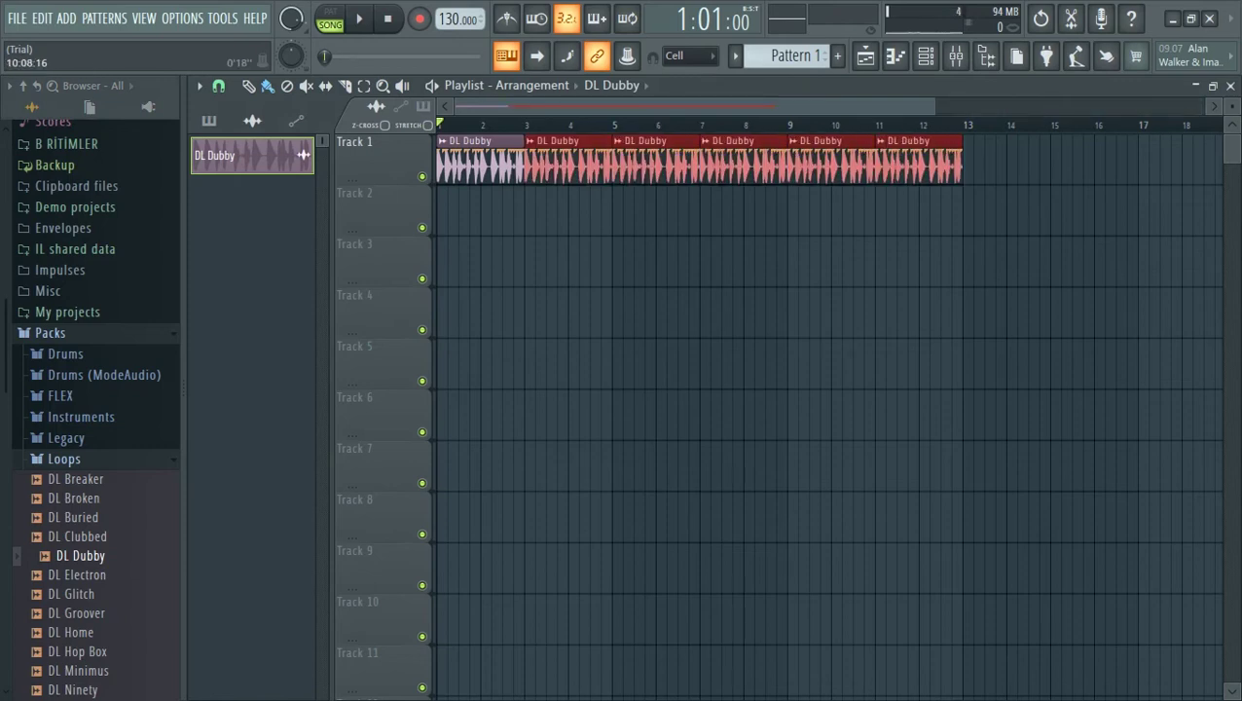
Step: Play the DL Dubby arrangement in song mode and audition the DL Electron loop alongside it
key(space)
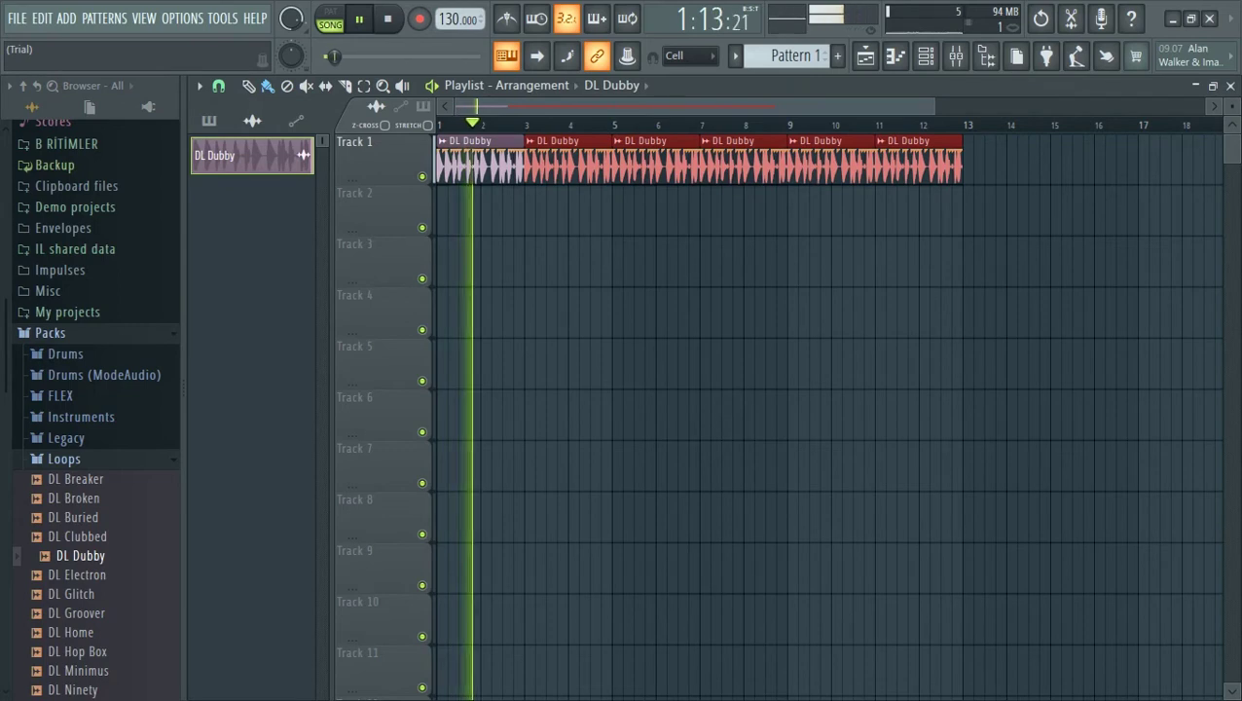
drag(694, 106, 726, 106)
scroll(726, 106, left, 2)
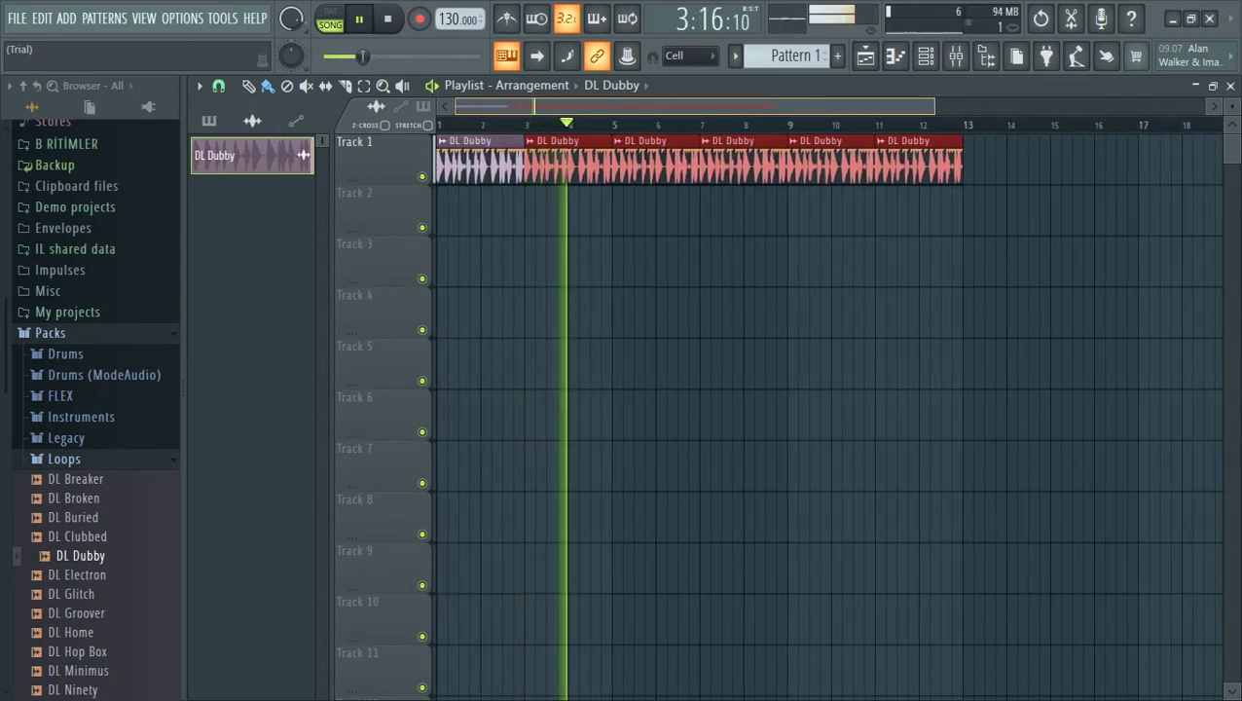
click(78, 575)
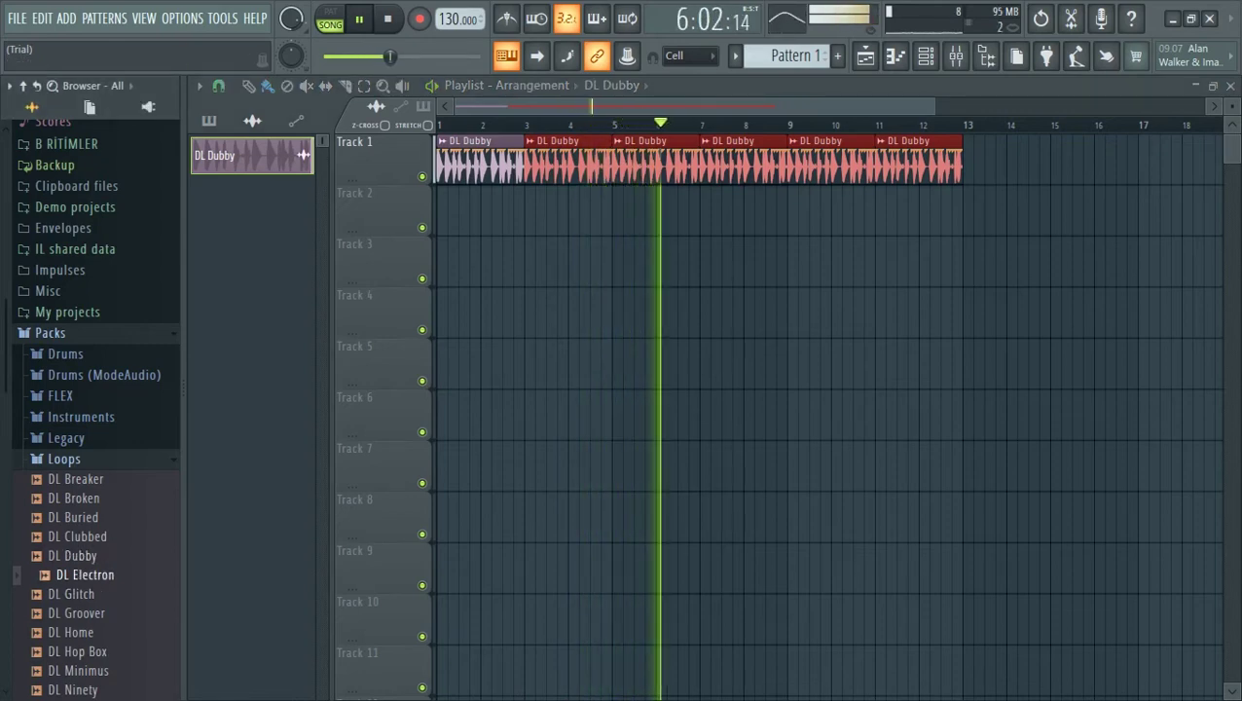
mouse_move(692, 106)
mouse_down()
mouse_move(722, 106)
mouse_move(711, 106)
mouse_up()
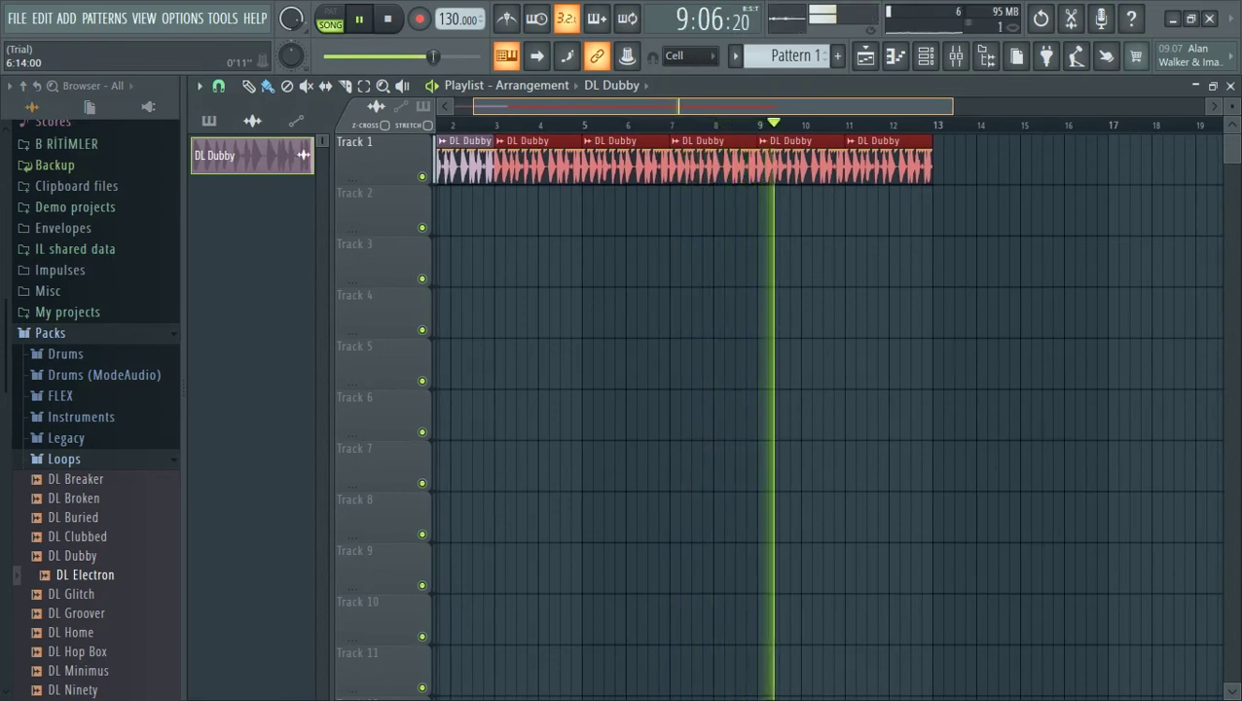
Step: Place the DL Electron loop at bar 1 of Track 2, duplicate it five times to reach bar 13, and play the arrangement
key(space)
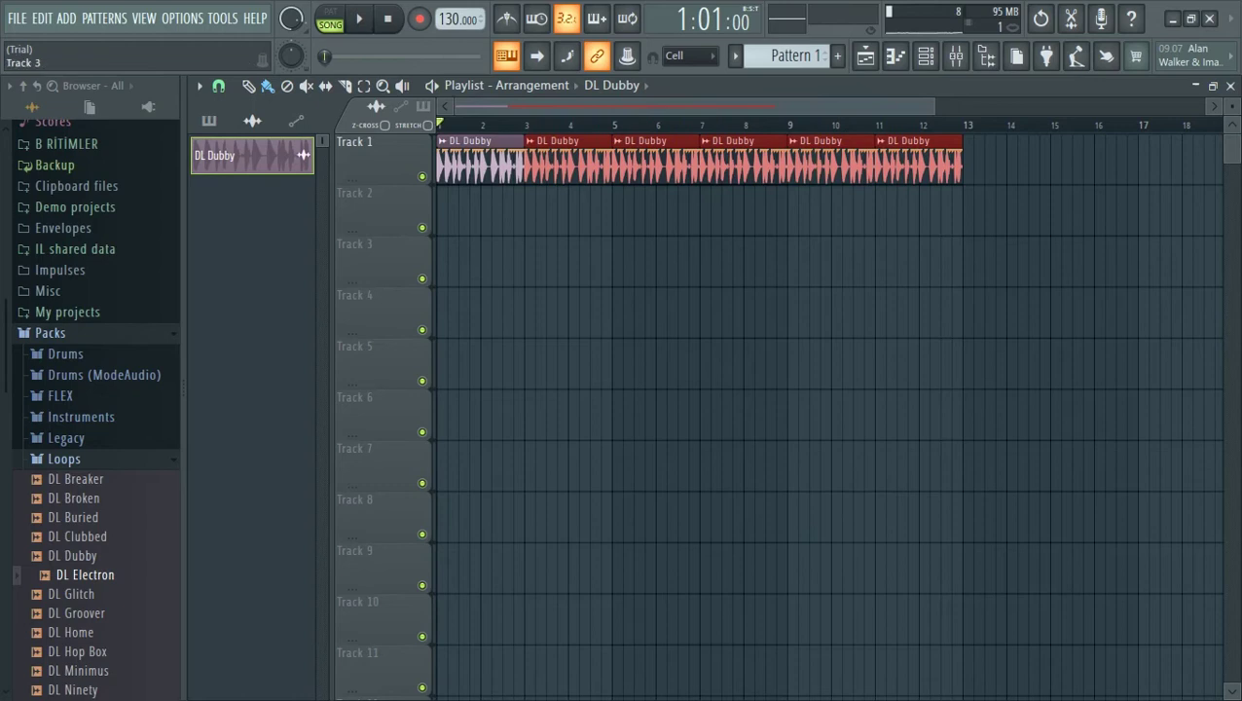
drag(84, 575, 429, 233)
drag(533, 214, 900, 214)
key(space)
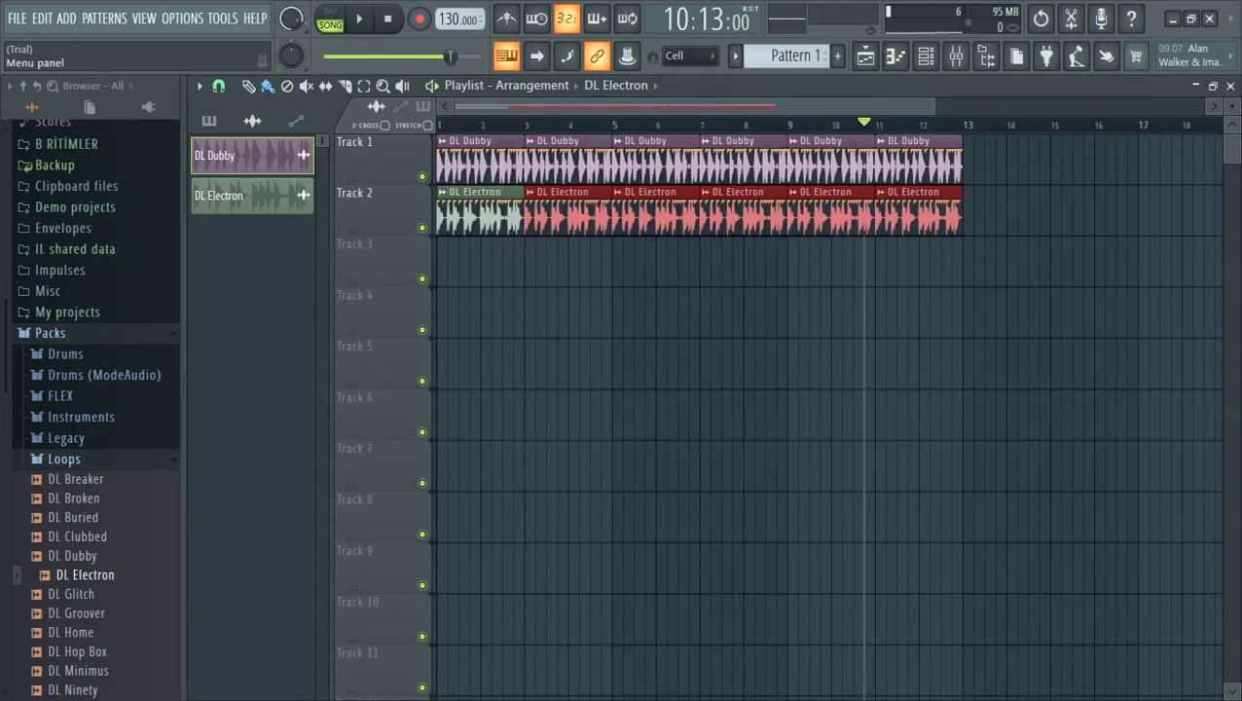
click(16, 17)
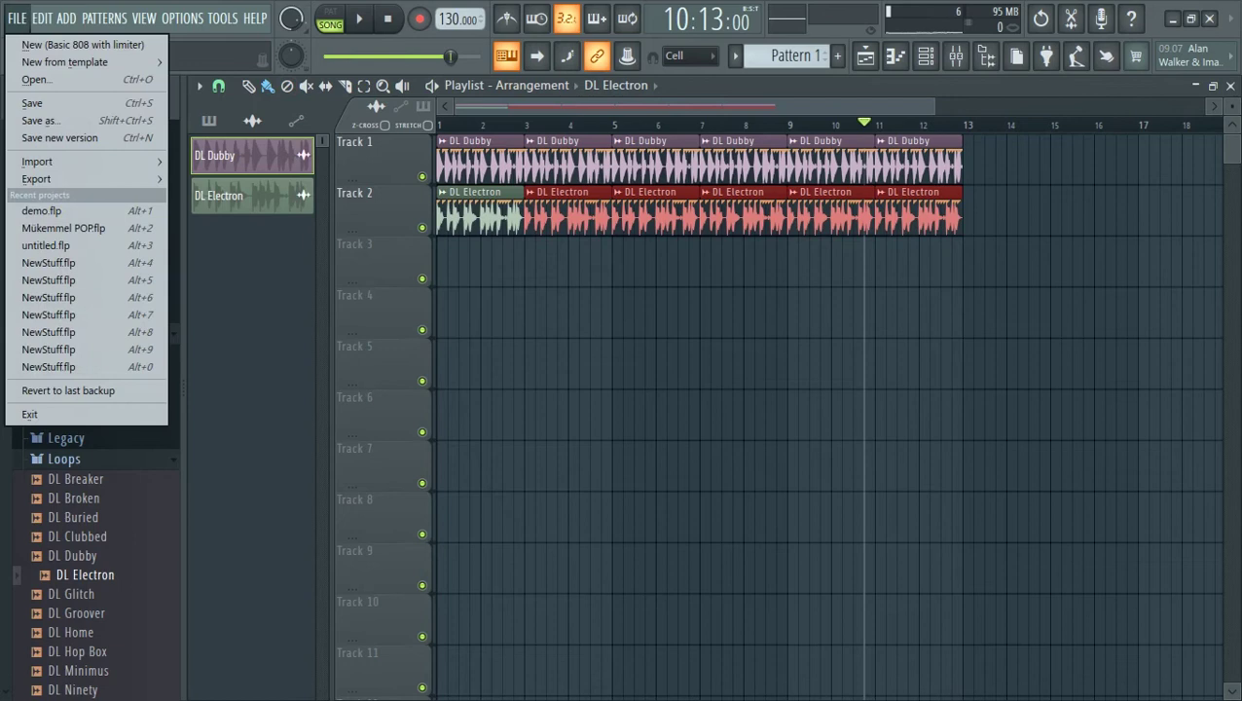
mouse_move(223, 19)
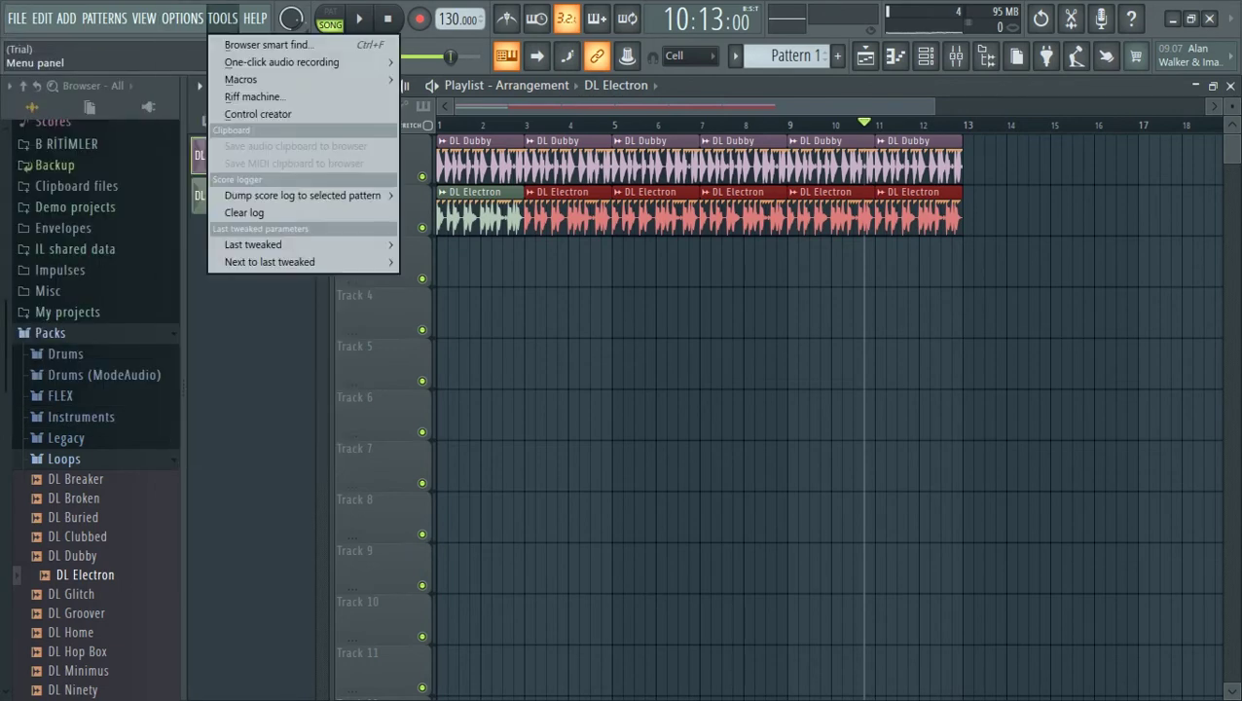
key(Escape)
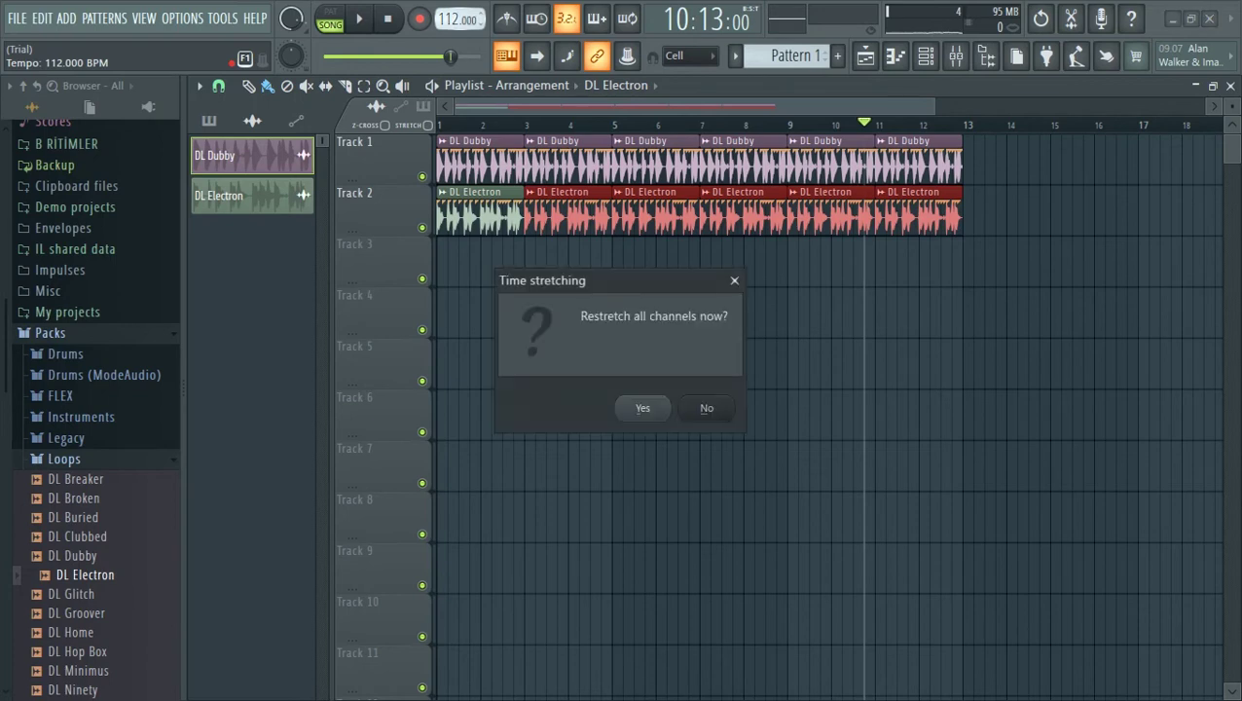
Step: Try tempos of 112 and 128 BPM without restretching the channels, and play the two-track arrangement at 130 BPM
click(734, 280)
key(Return)
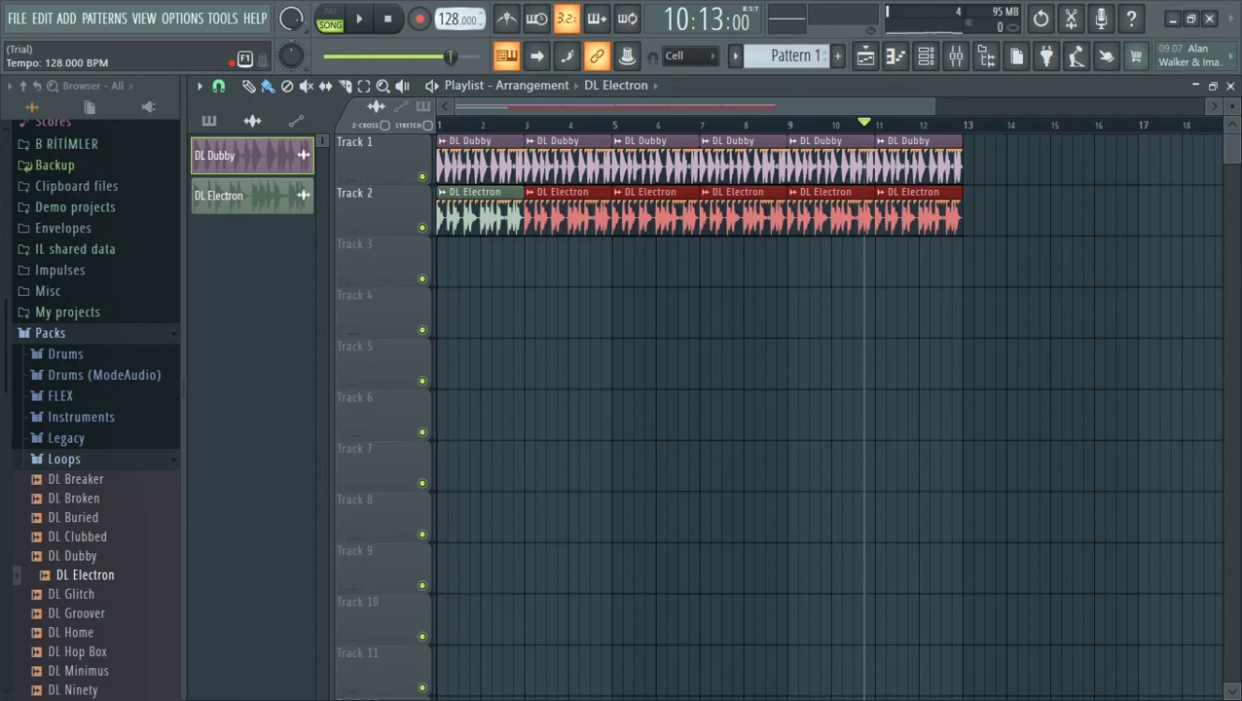
key(space)
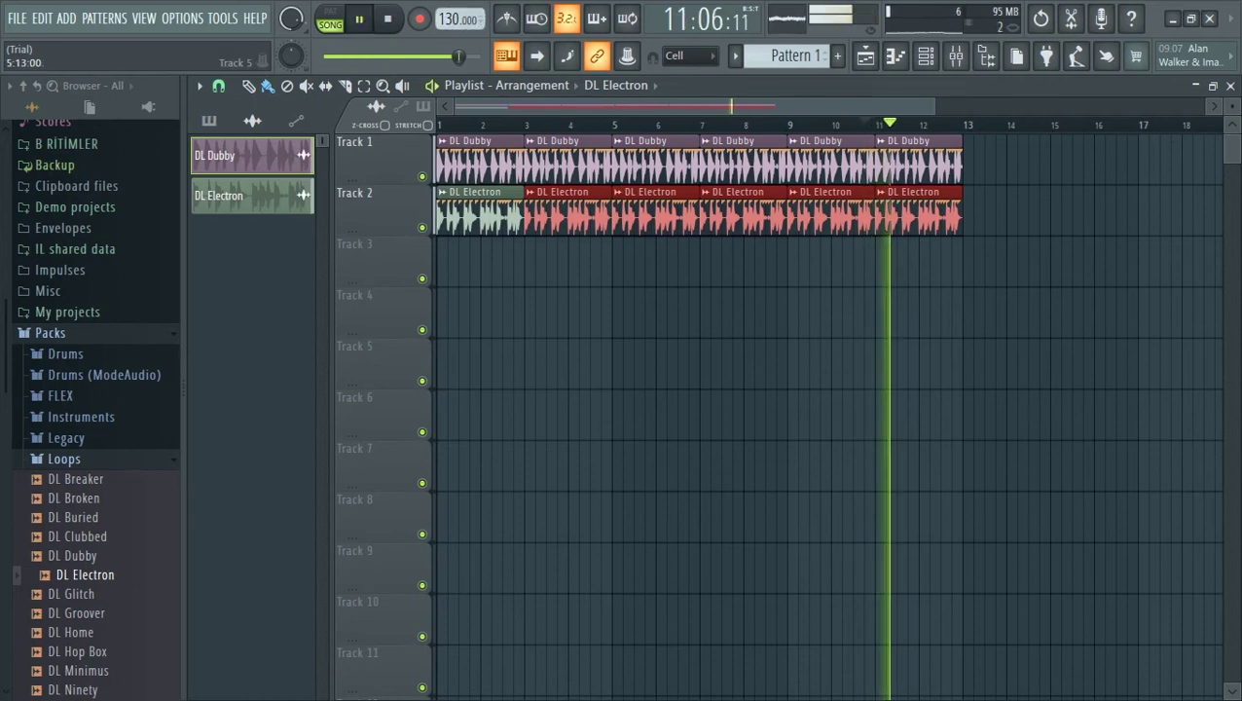
key(space)
click(17, 18)
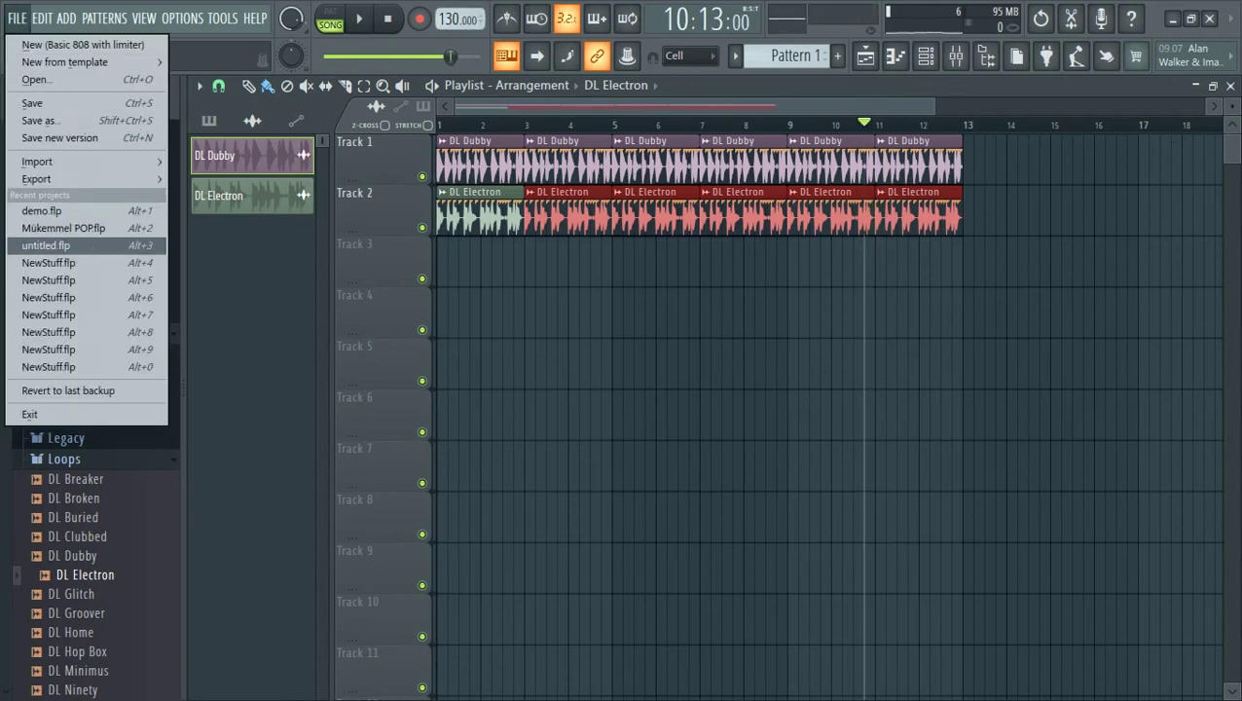
mouse_move(39, 178)
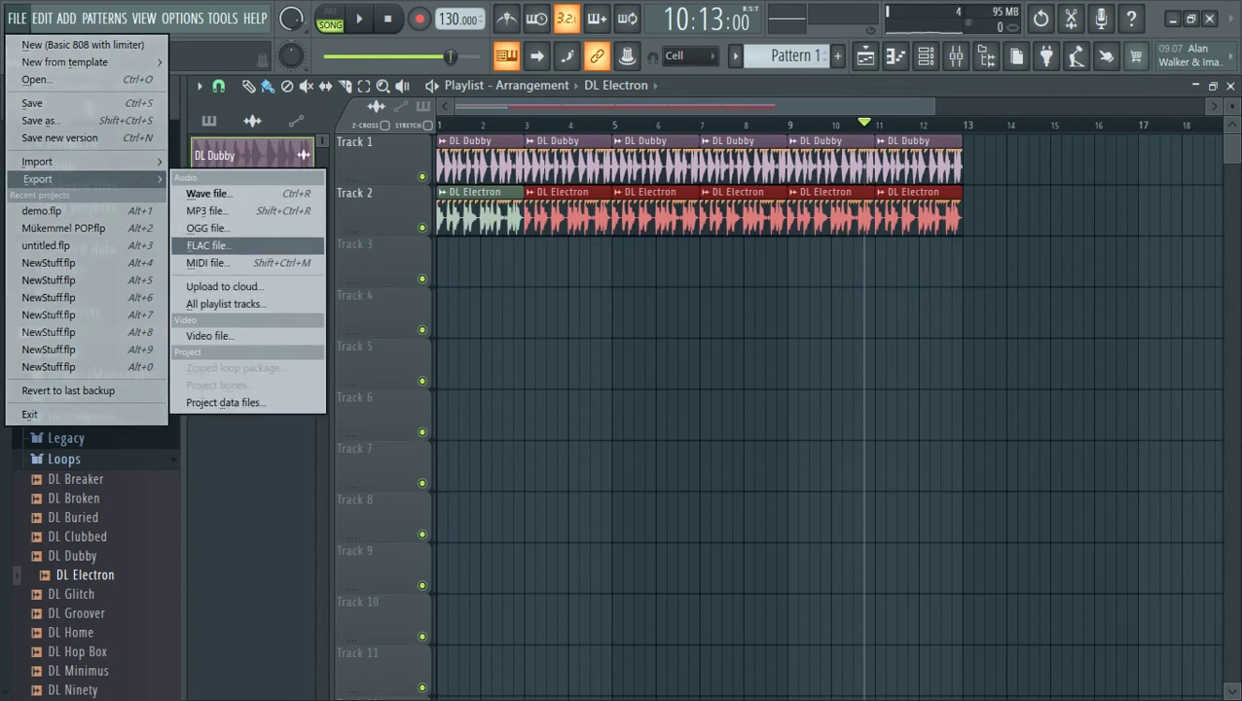
click(104, 19)
mouse_move(17, 17)
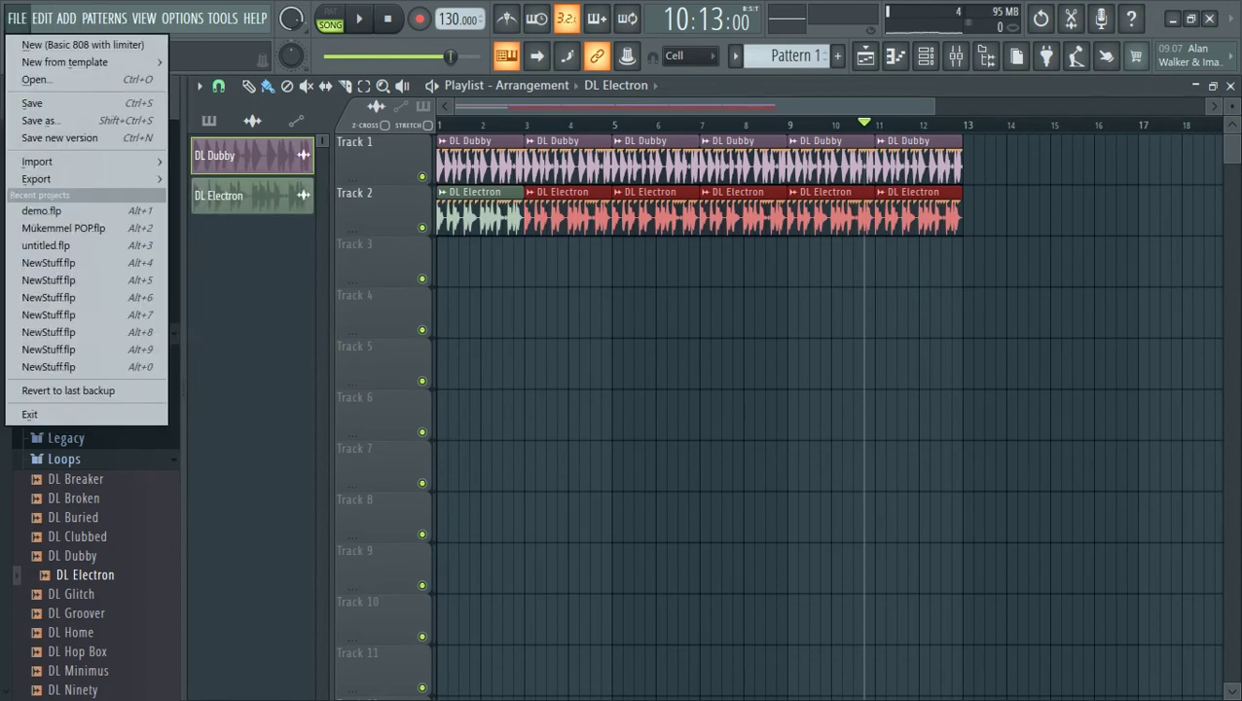
key(Escape)
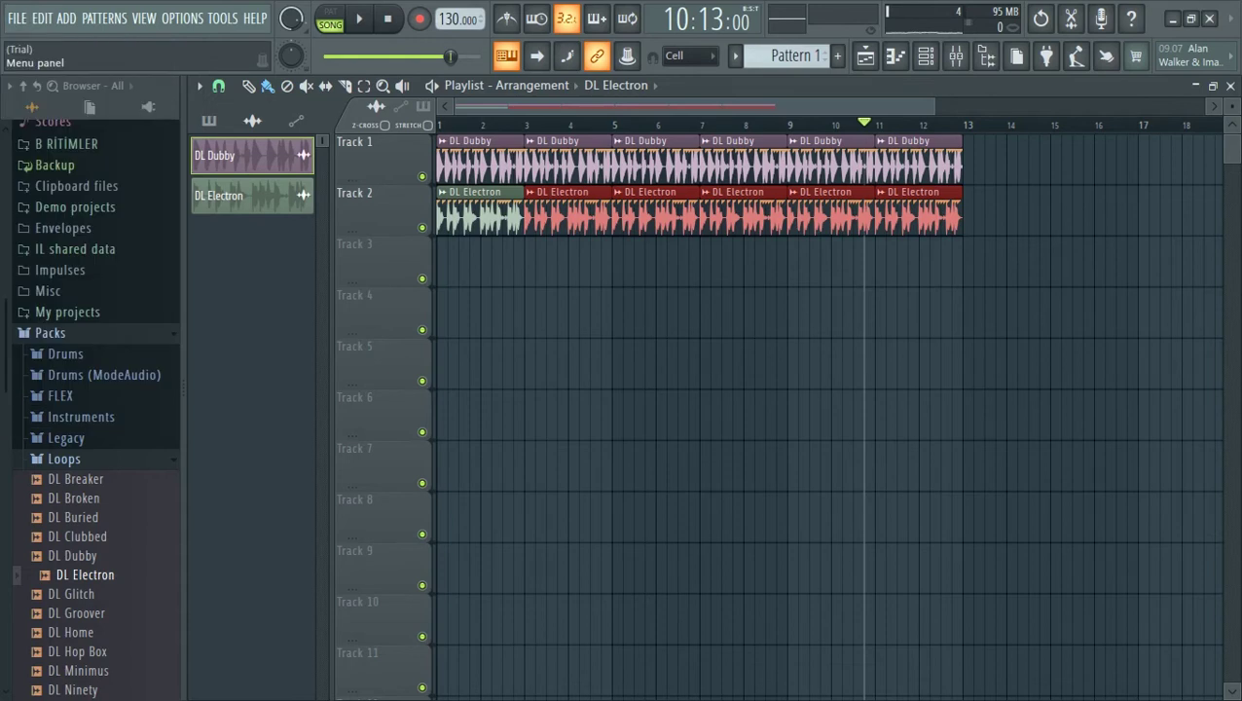
Step: Start exporting the song as an OGG file
key(alt+f)
key(Down)
key(Down)
key(Down)
key(Down)
key(Down)
key(Down)
key(Down)
key(Down)
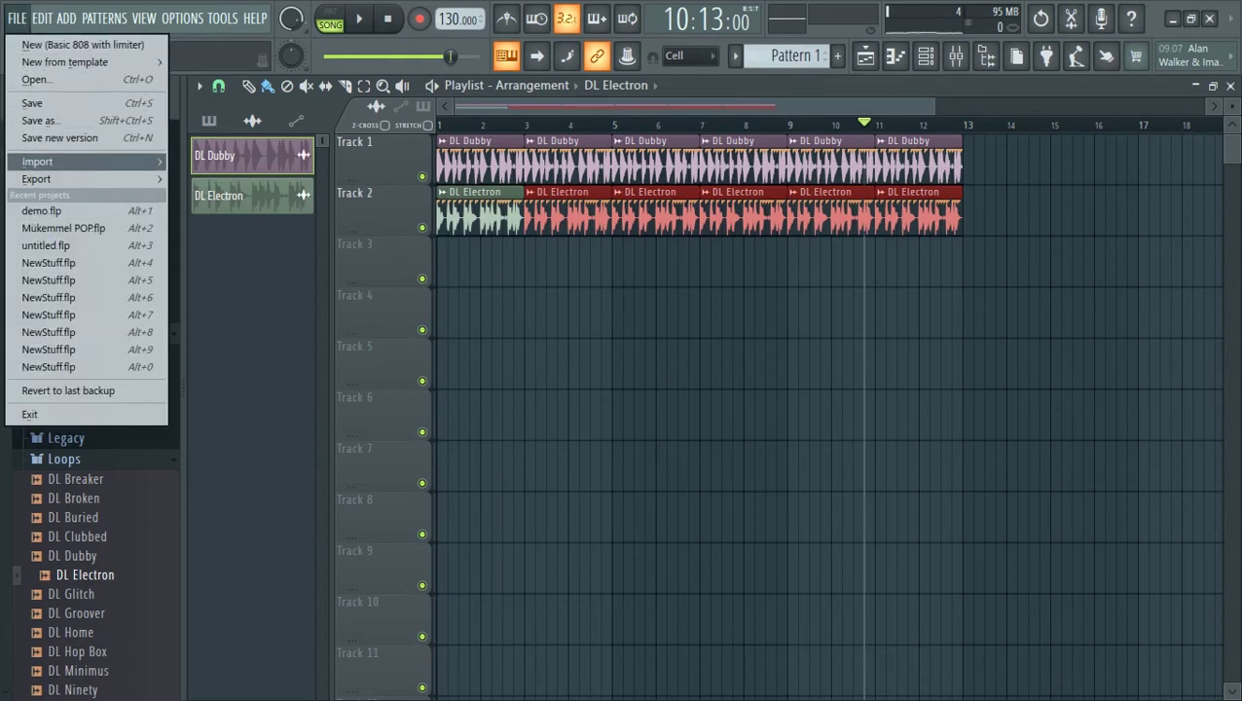
key(Right)
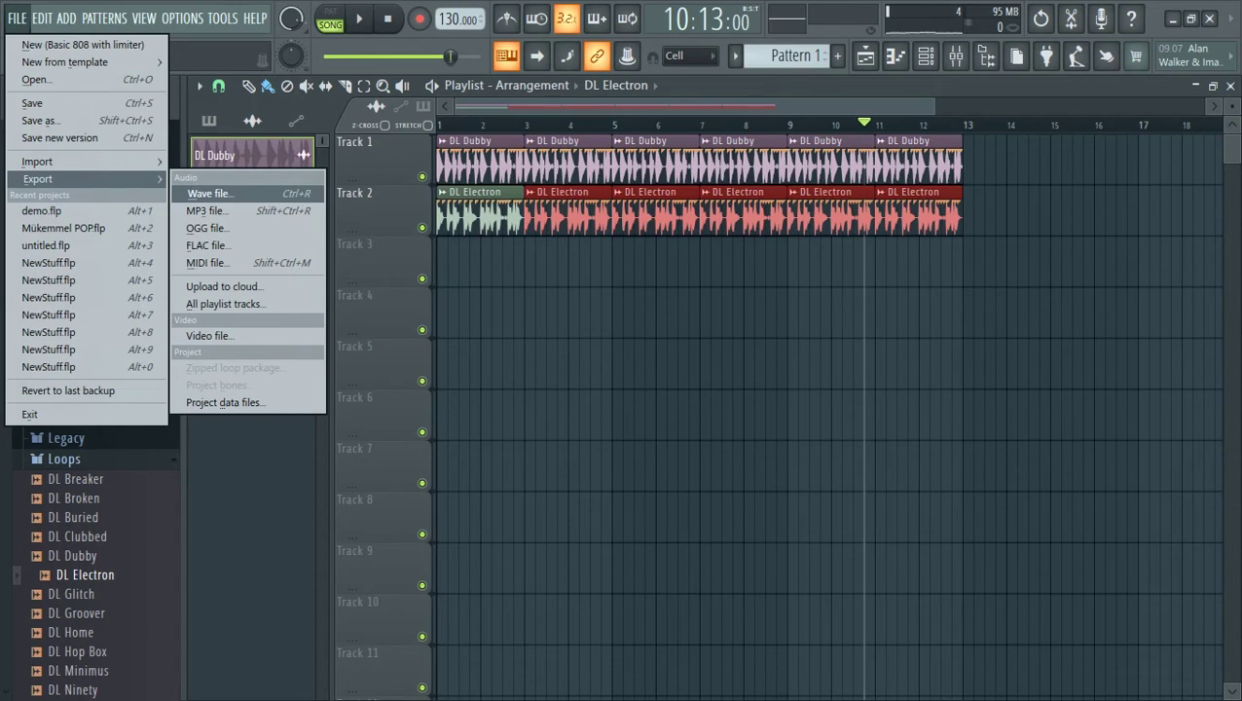
key(Down)
key(Down)
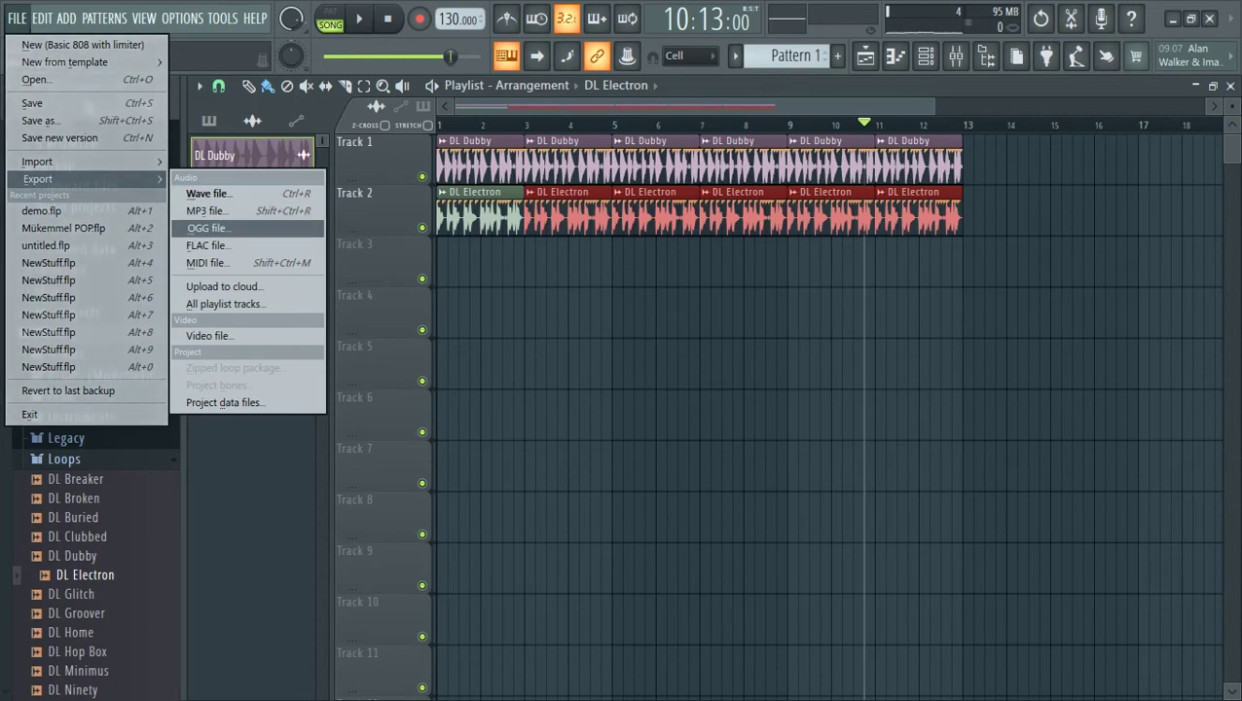
key(Return)
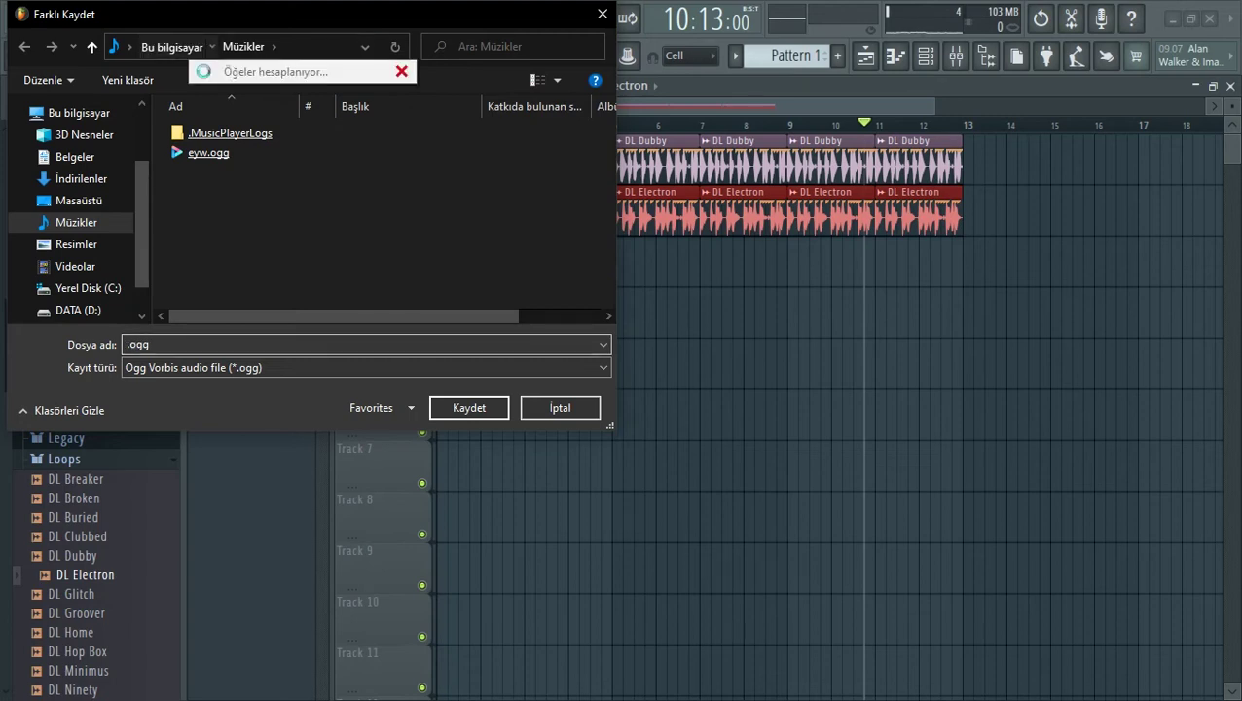
Step: Browse the export location to the assets folder of funkin-windows-64bit on the desktop
click(212, 46)
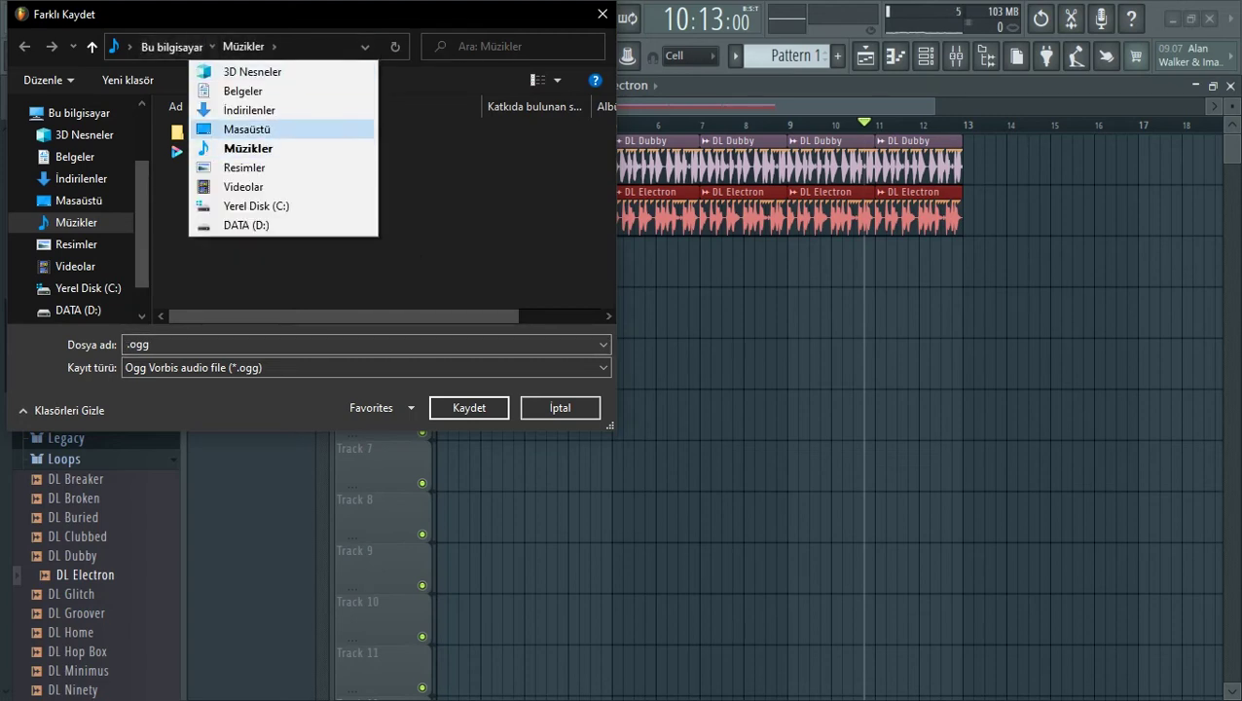
click(246, 129)
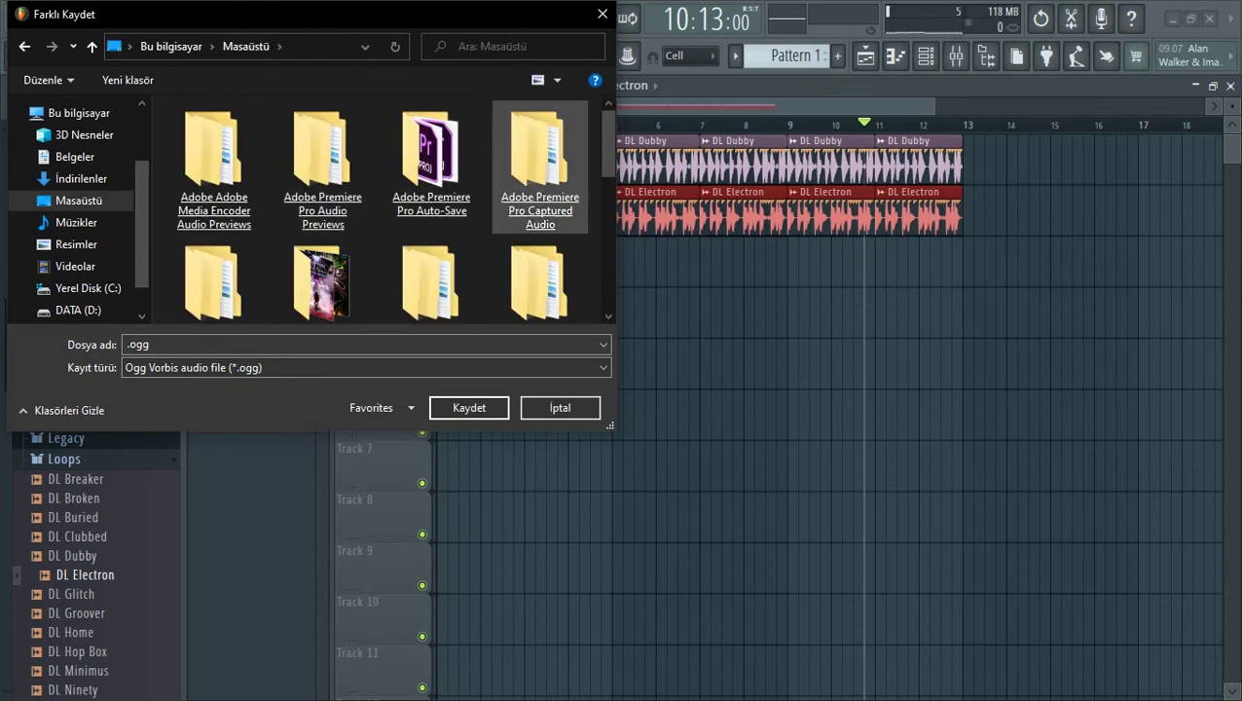
scroll(428, 195, down, 5)
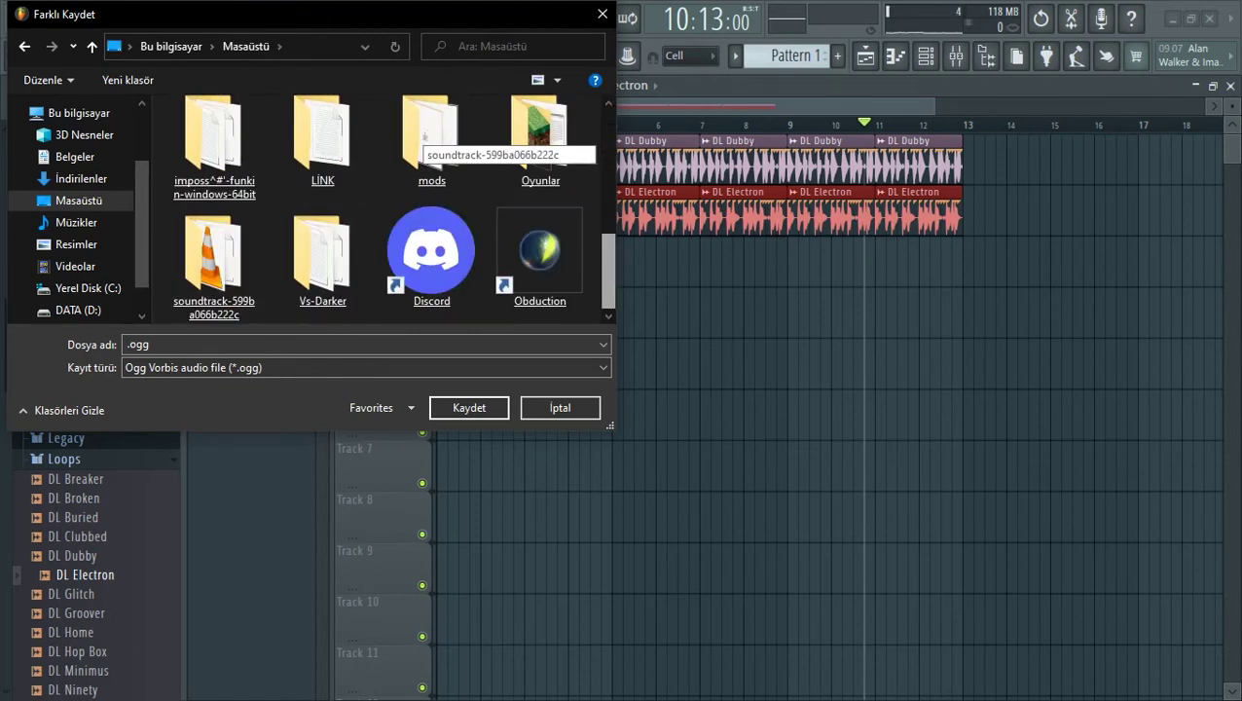
scroll(424, 136, up, 1)
click(279, 46)
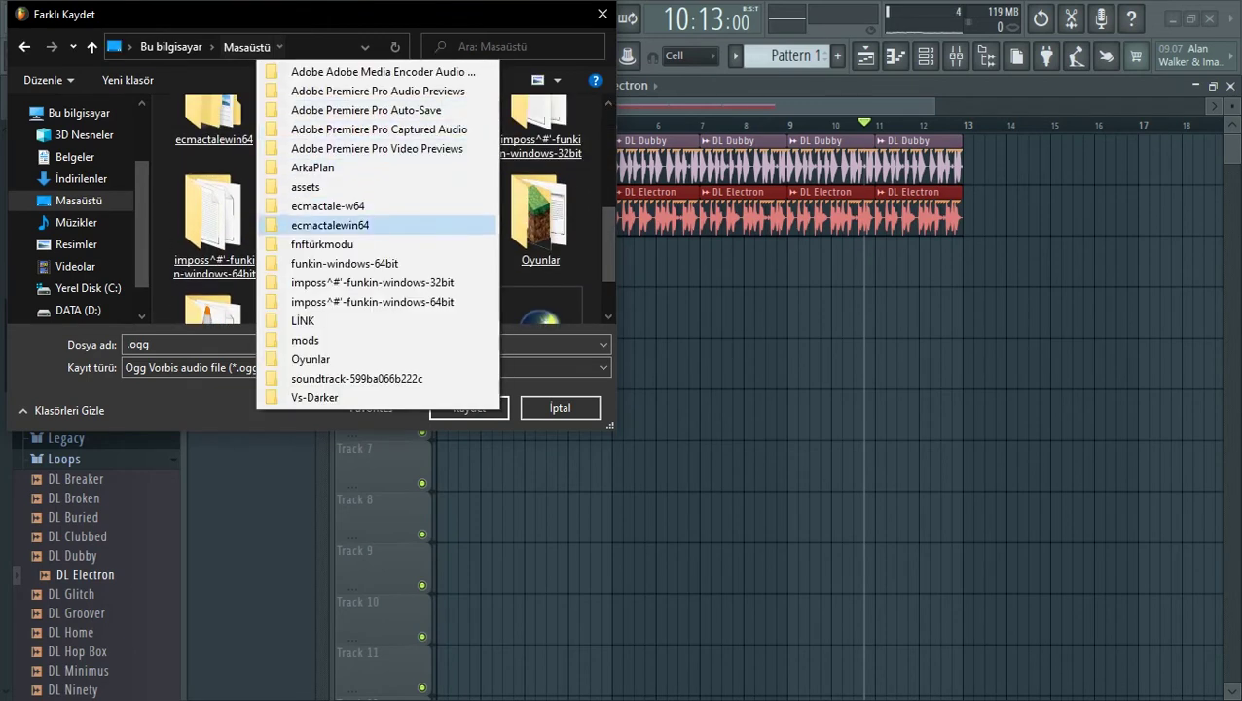
click(345, 263)
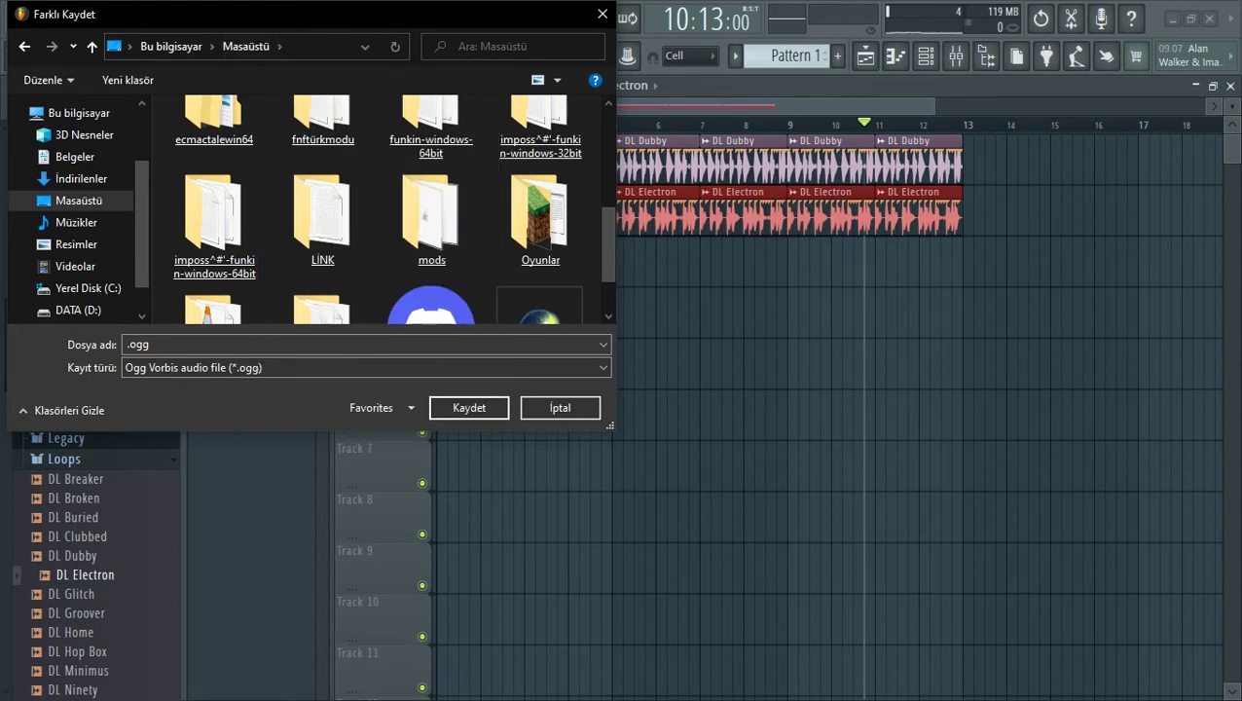
double_click(202, 132)
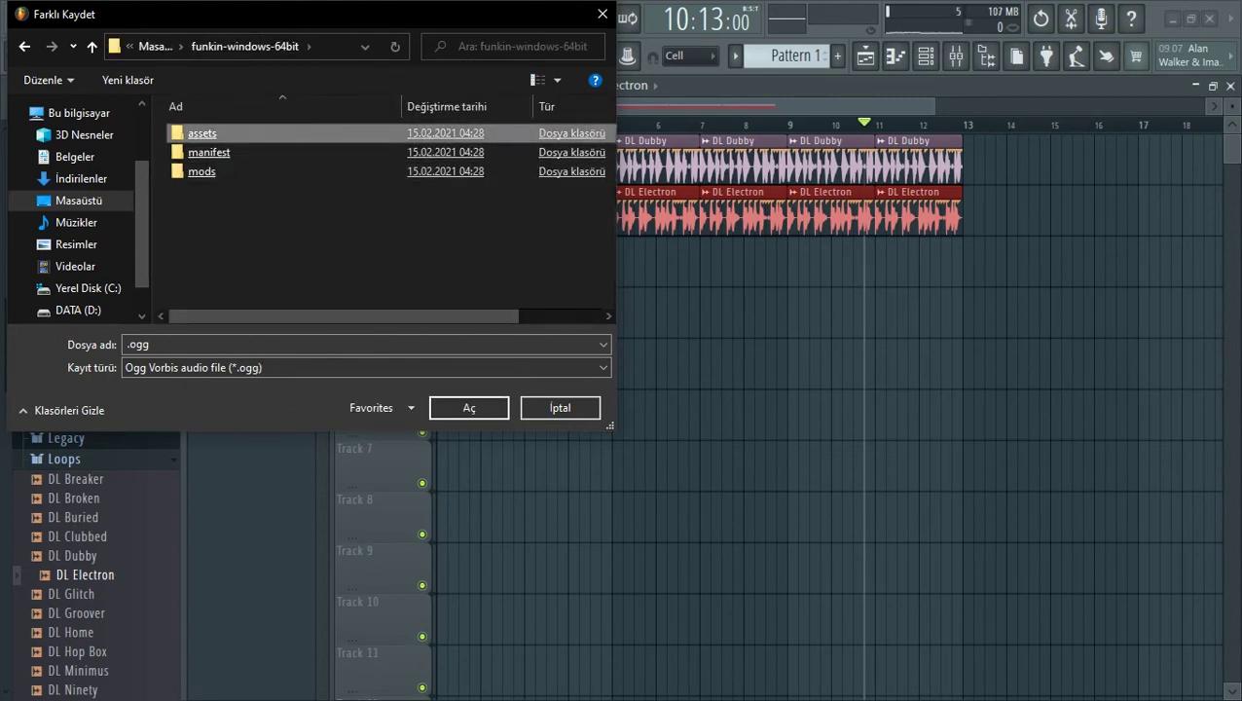
click(199, 132)
click(204, 152)
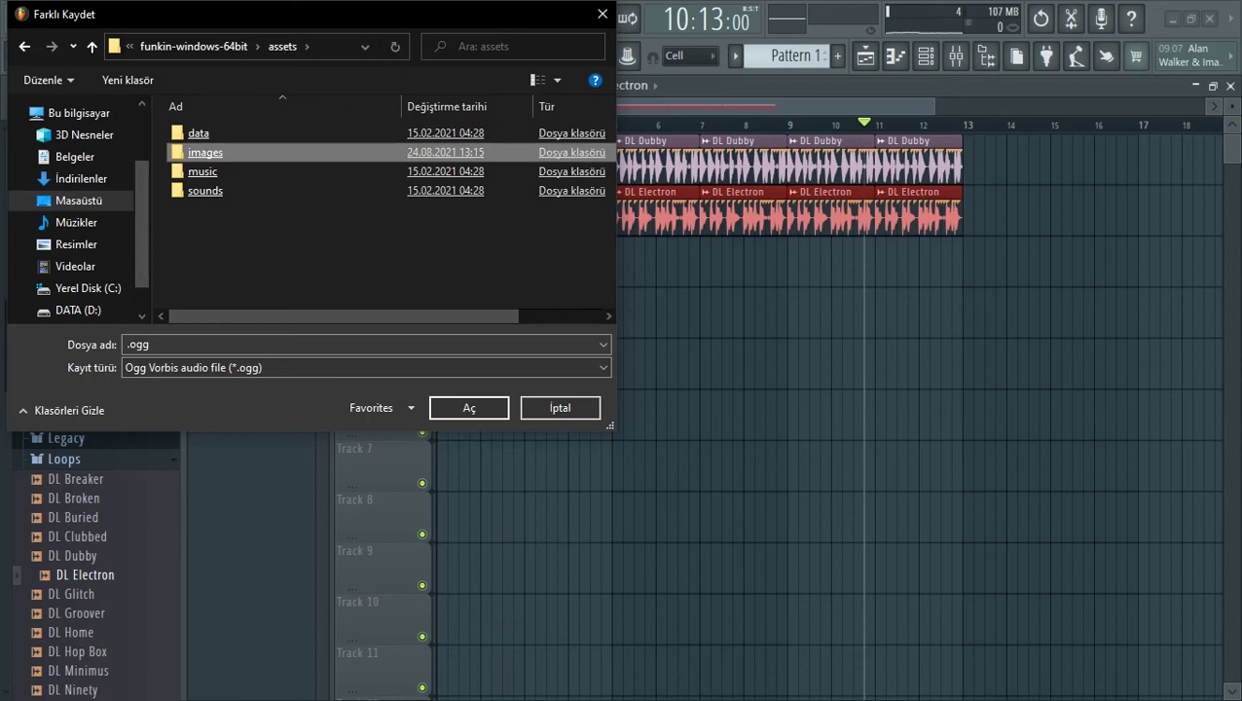
double_click(205, 152)
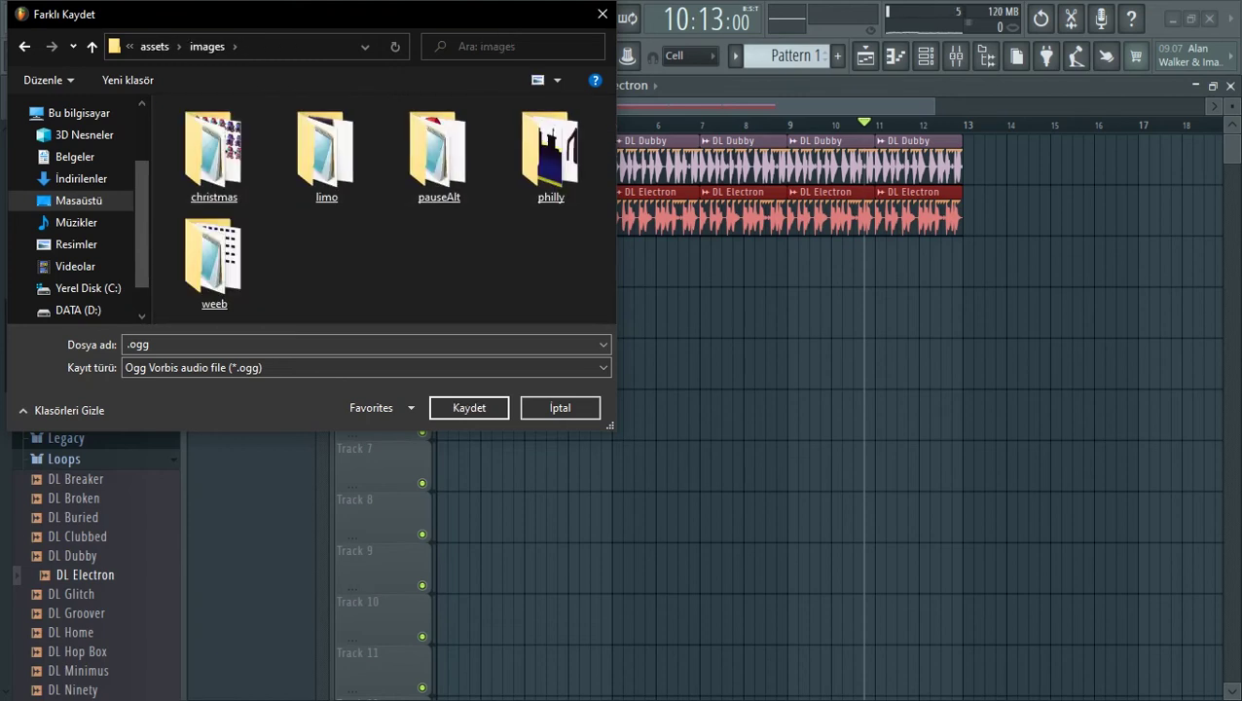
click(24, 47)
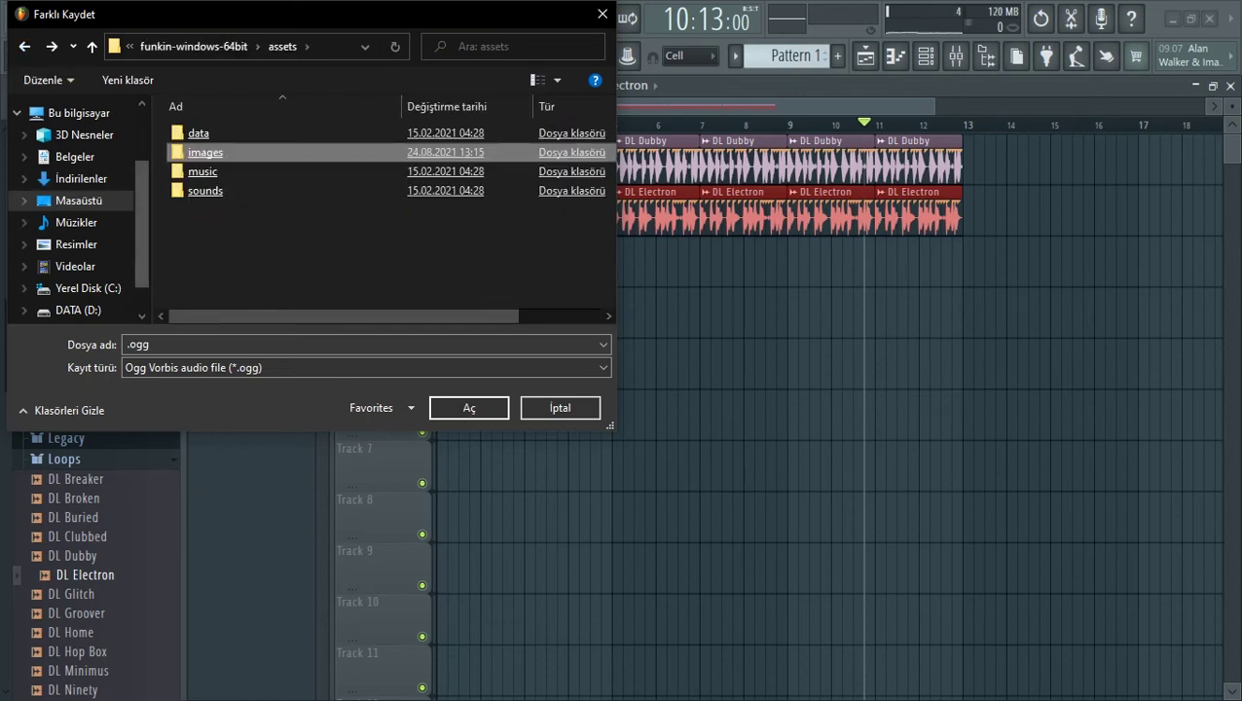
Step: Save the export in the music folder as Bopeebo_Inst.ogg, replacing the existing file
click(205, 191)
click(202, 171)
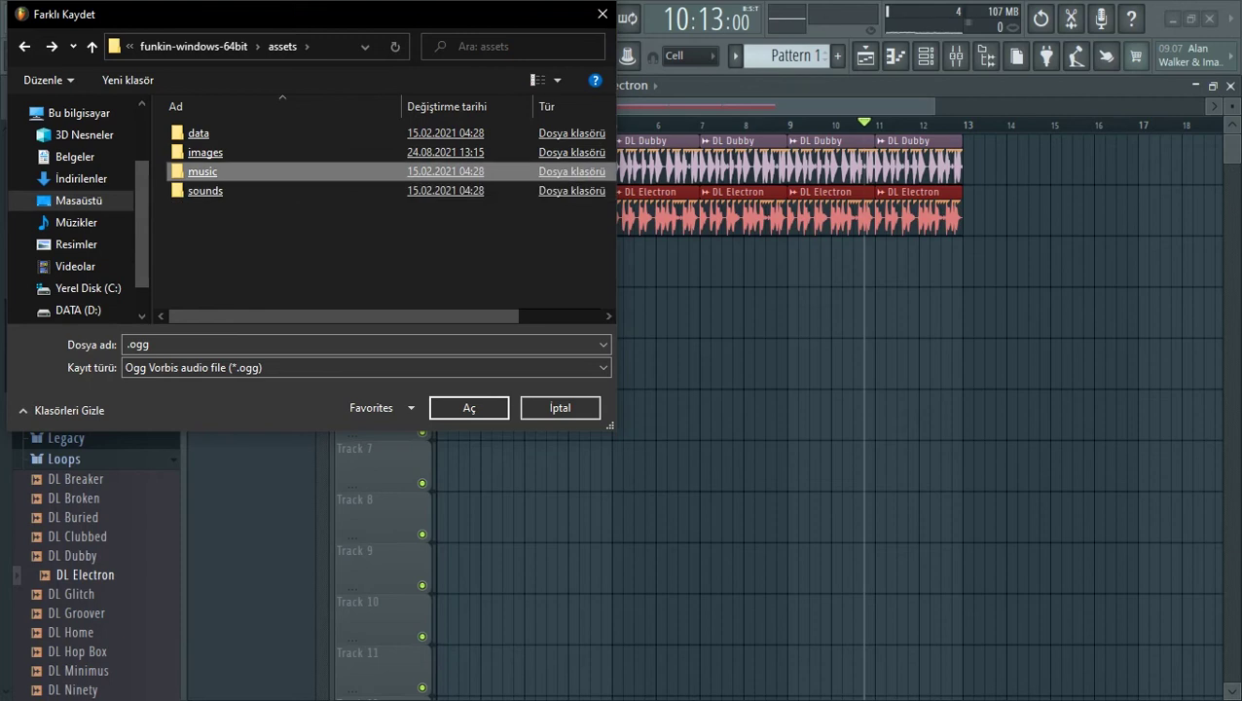
double_click(202, 172)
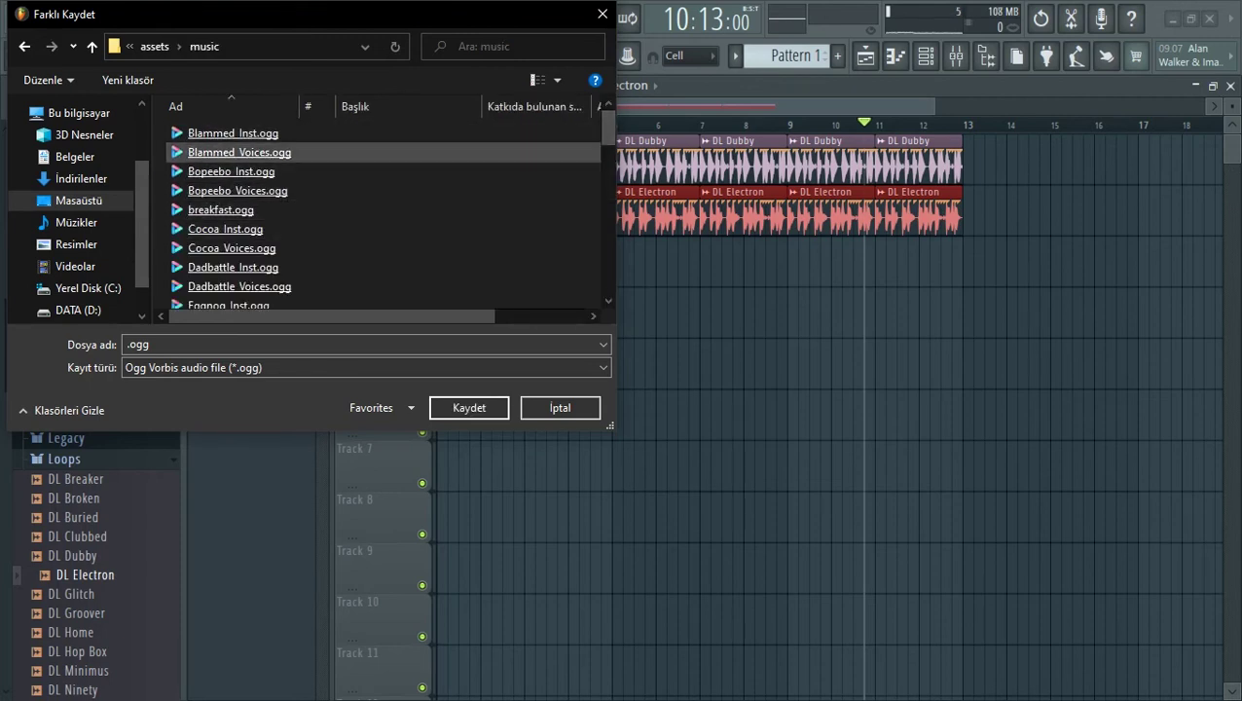
click(231, 172)
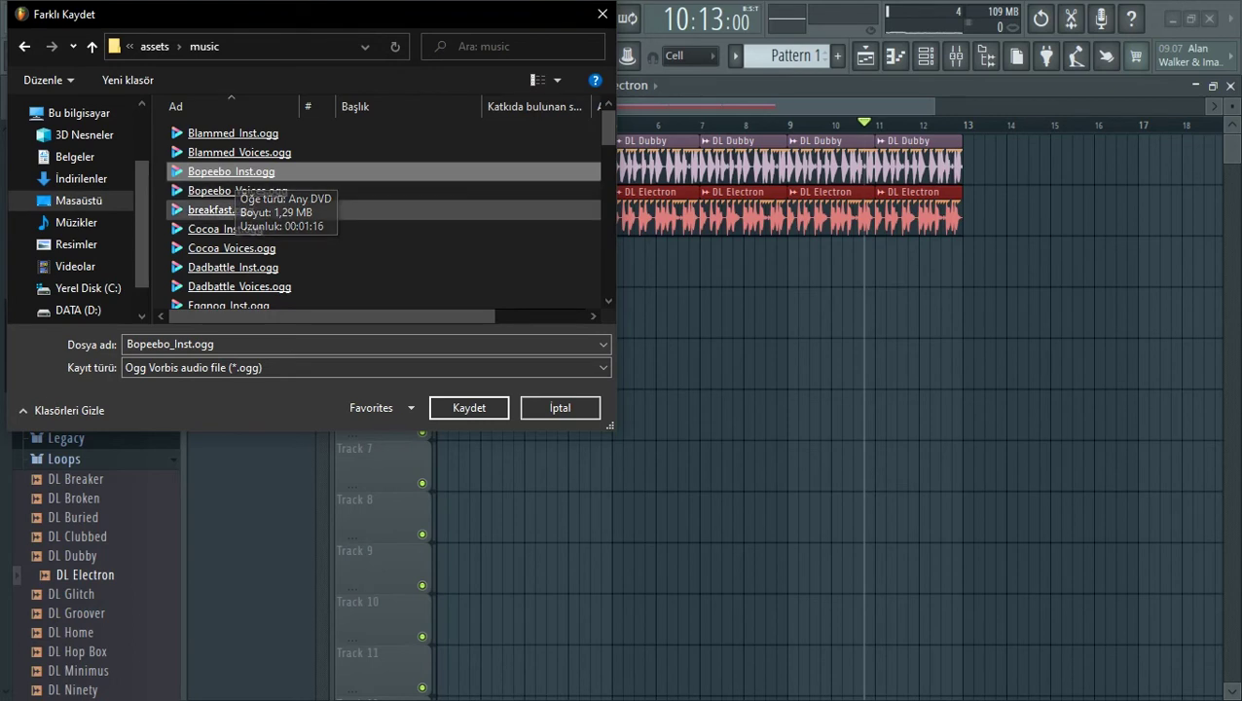
click(237, 191)
click(255, 172)
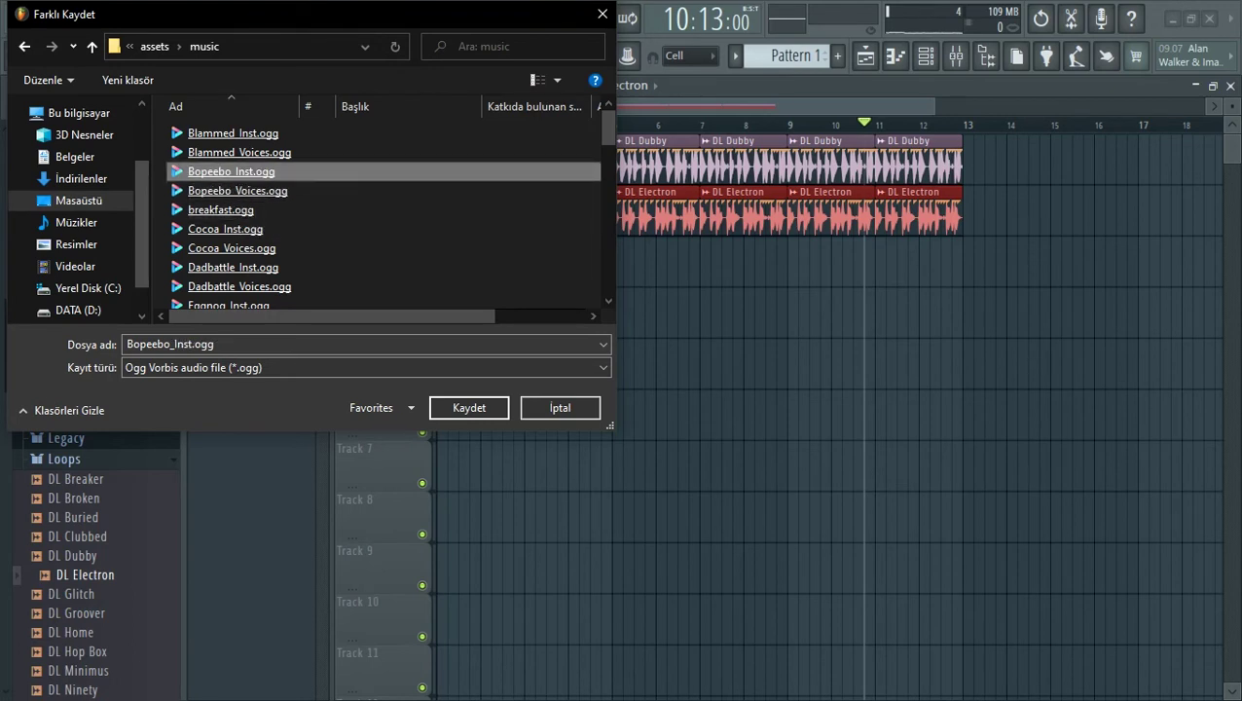
key(Return)
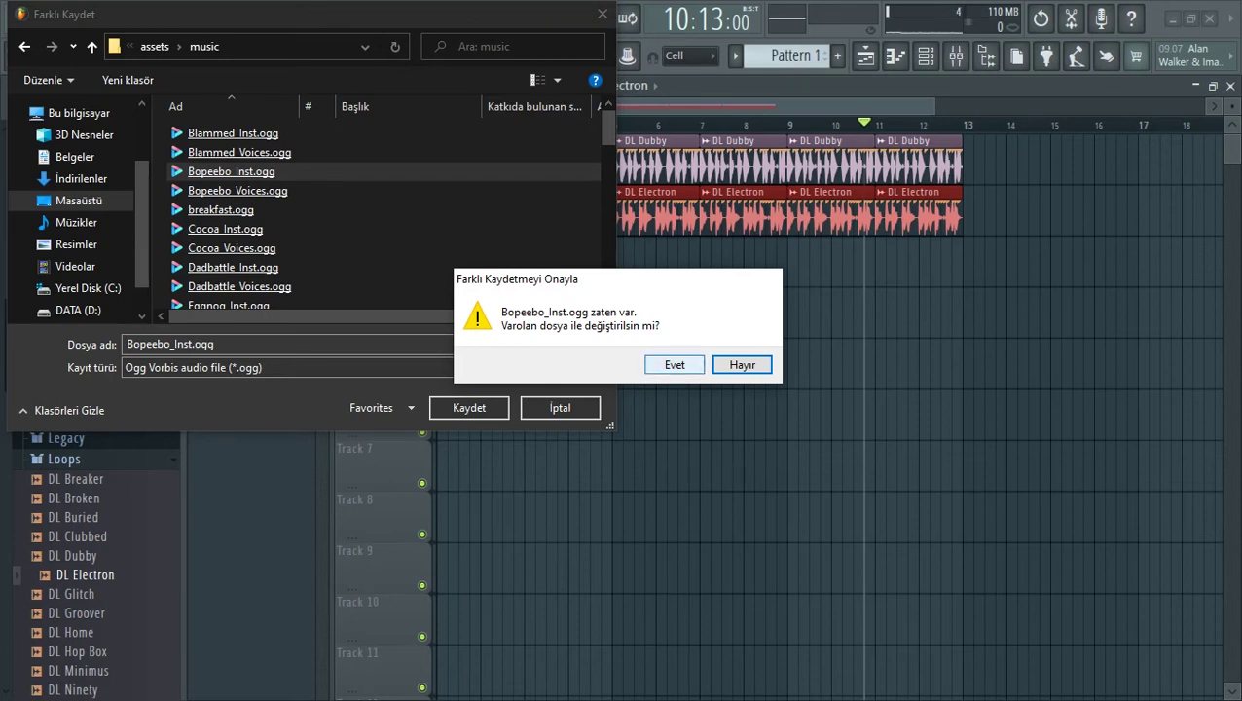
click(675, 365)
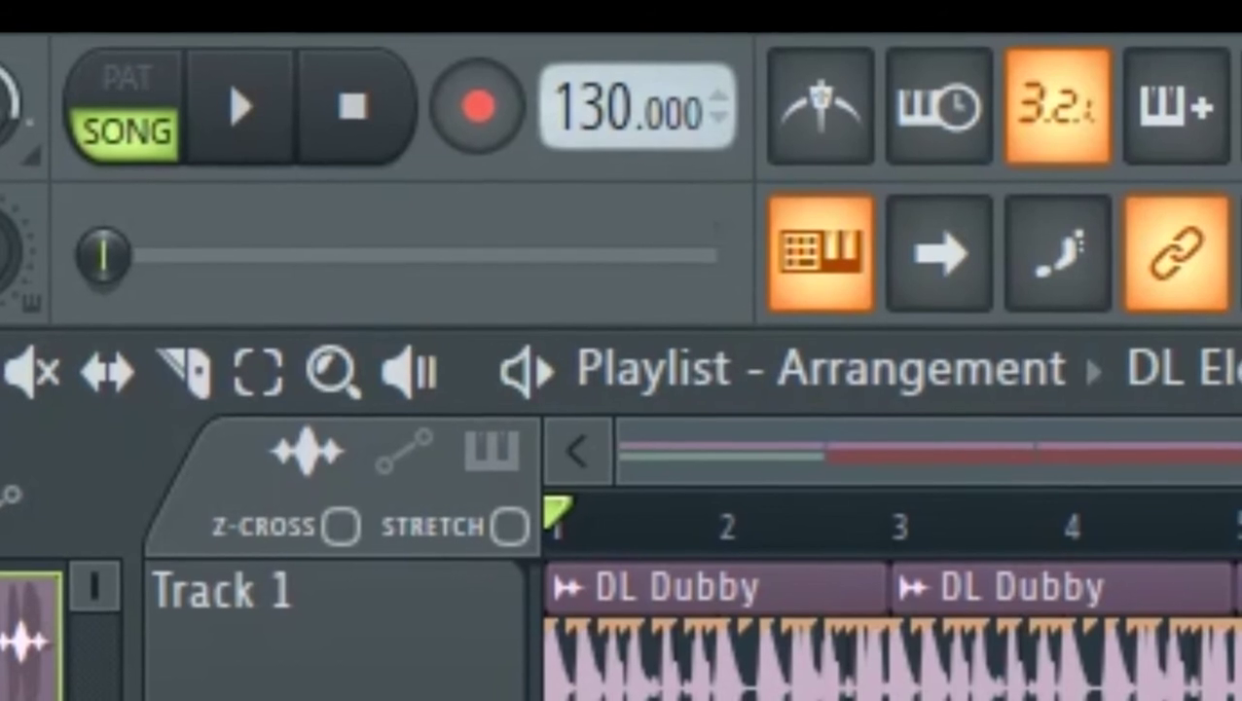
Step: Turn on the metronome in pattern mode and set the tempo to 100 BPM
key(ctrl+m)
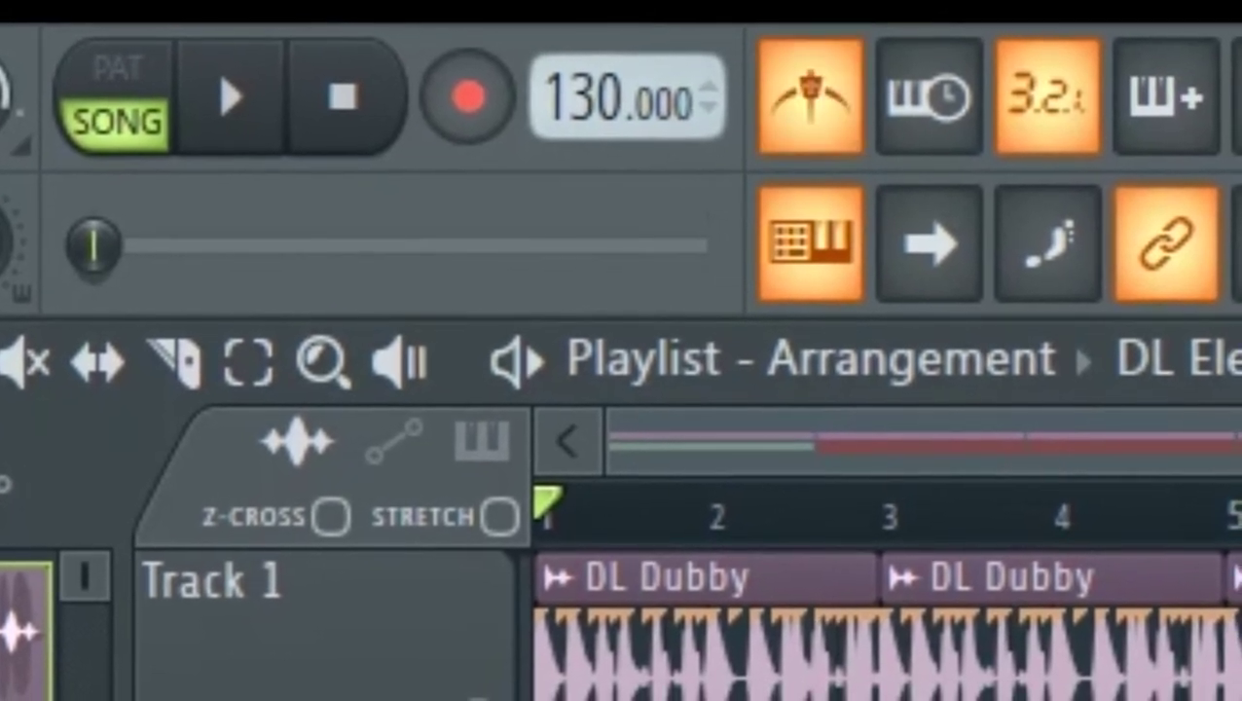
key(l)
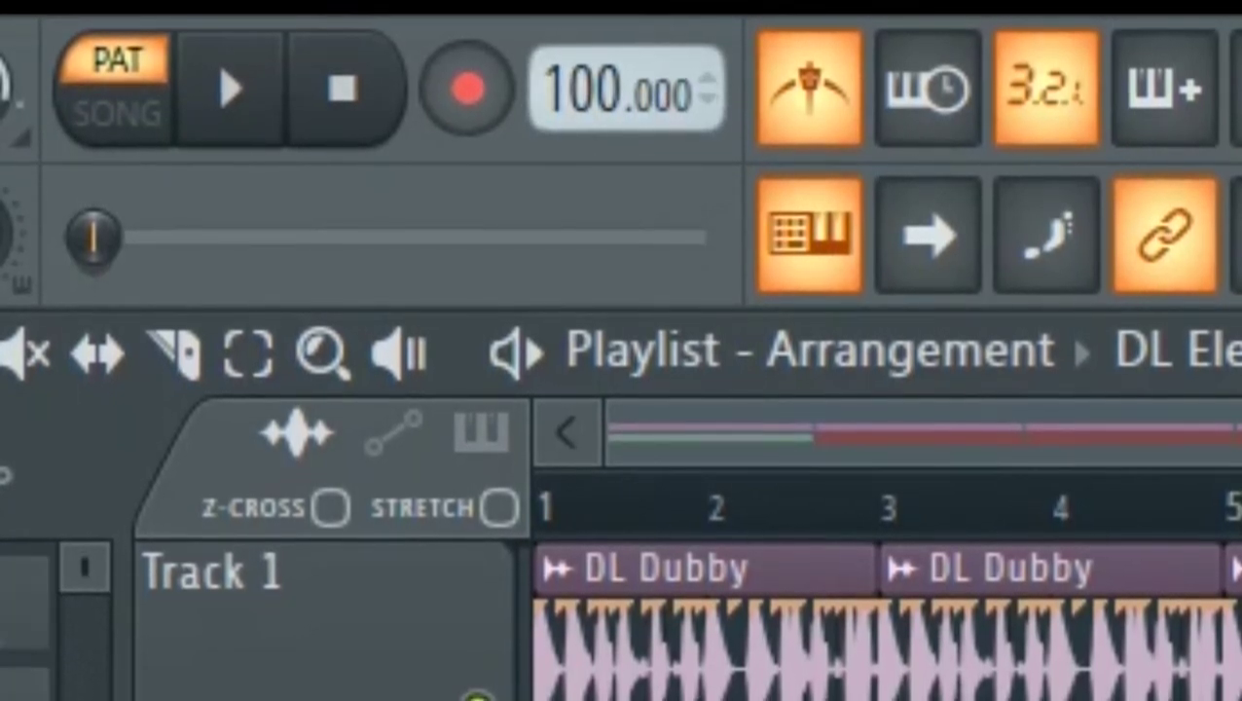
click(25, 683)
Step: Play the metronome while lowering the tempo to 76 BPM, and raise the tempo to 130 BPM
key(space)
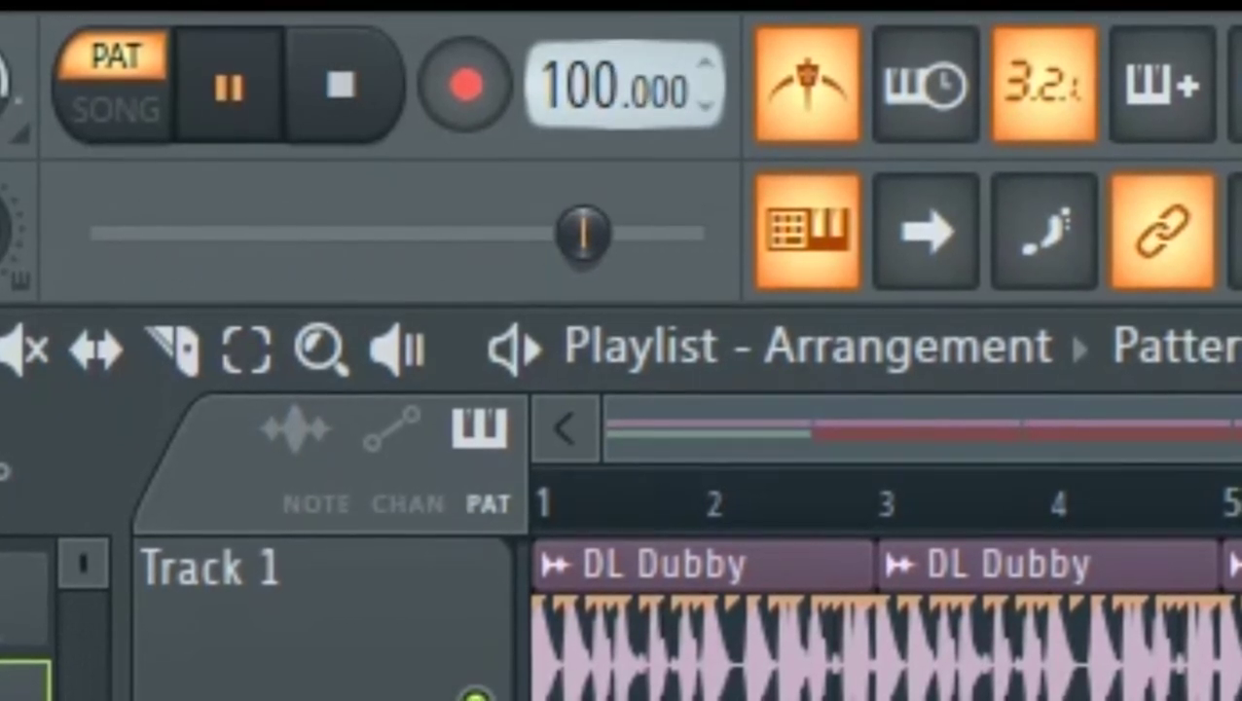
drag(581, 85, 581, 163)
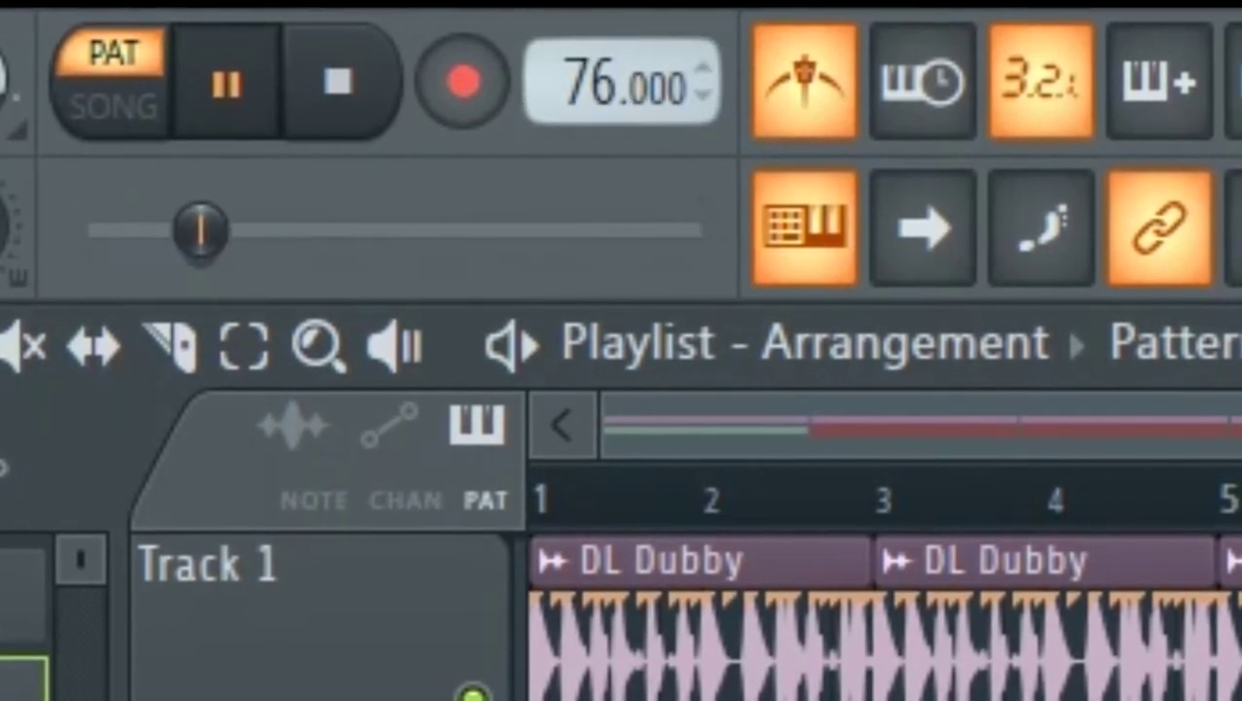
drag(584, 85, 623, 43)
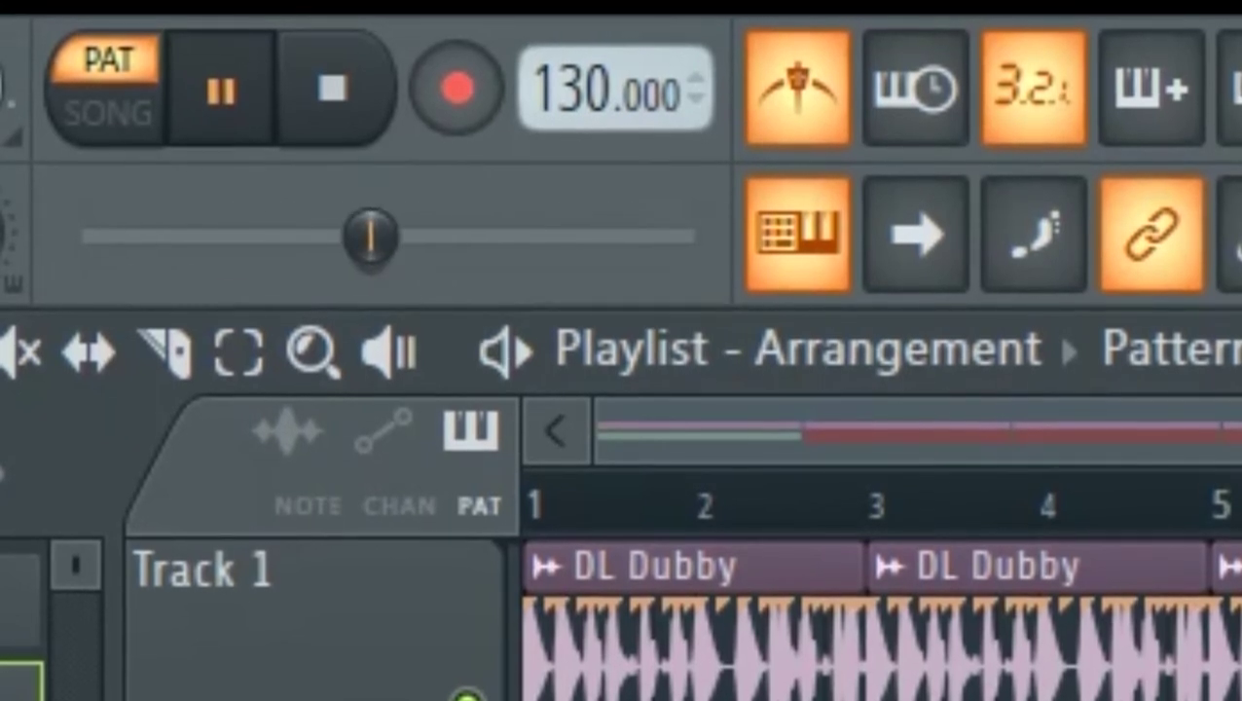
Step: Try the metronome at 168 and 110 BPM, return the tempo to 130 BPM, and stop playback
drag(574, 90, 575, 4)
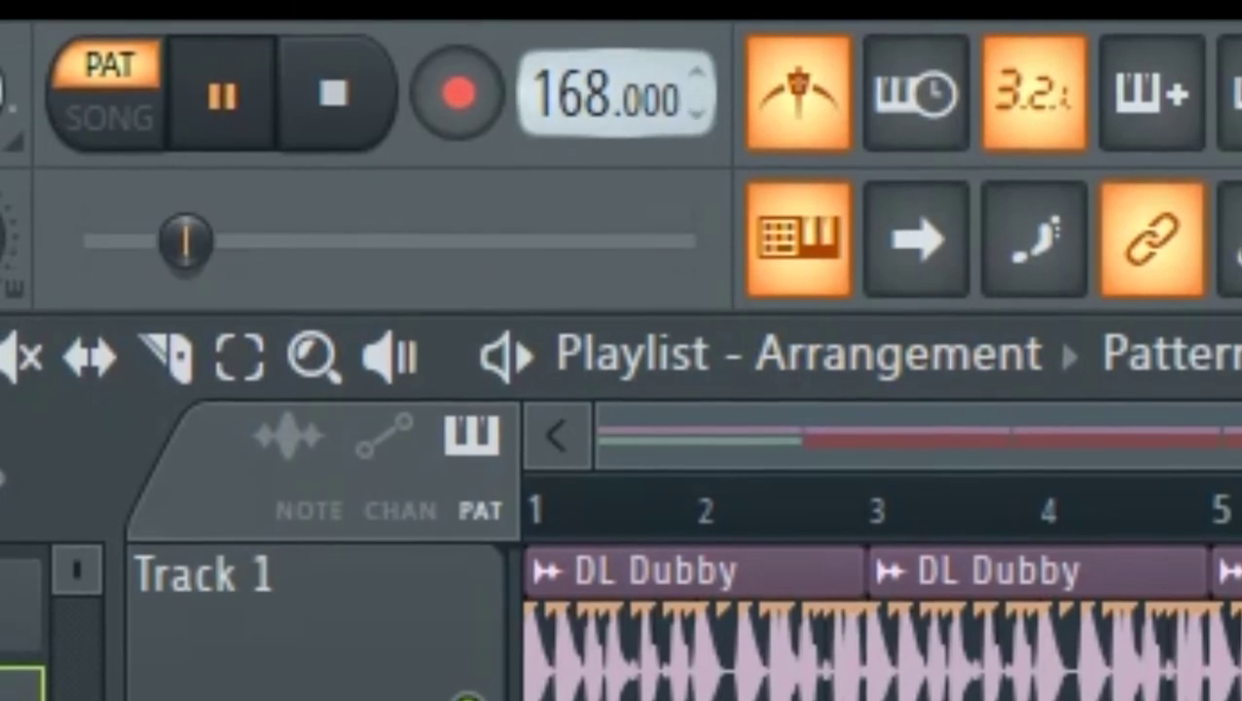
drag(574, 95, 575, 214)
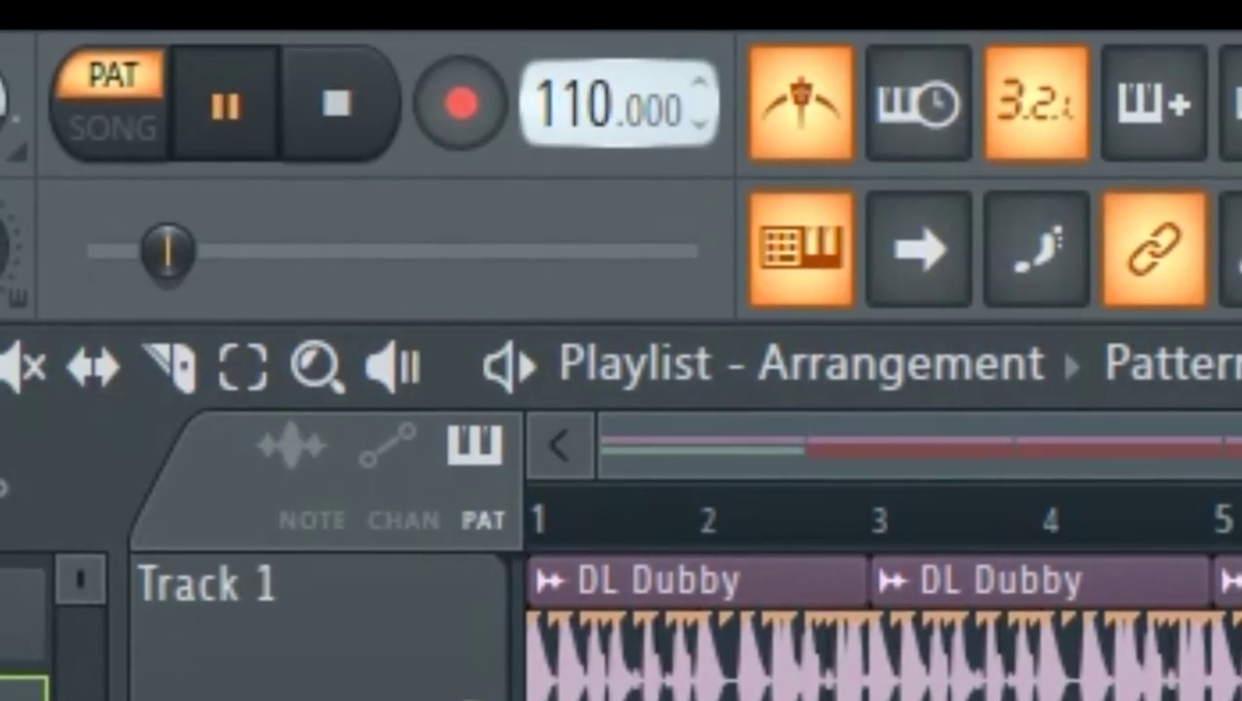
drag(578, 105, 578, 80)
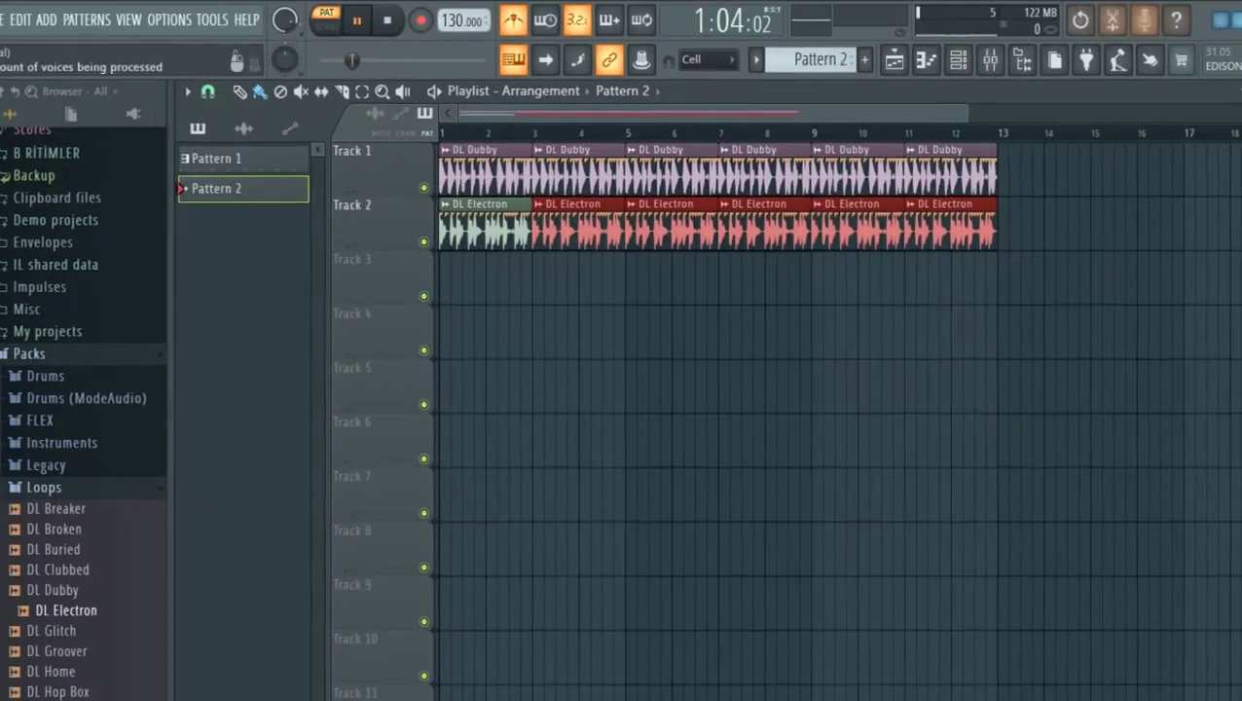
key(space)
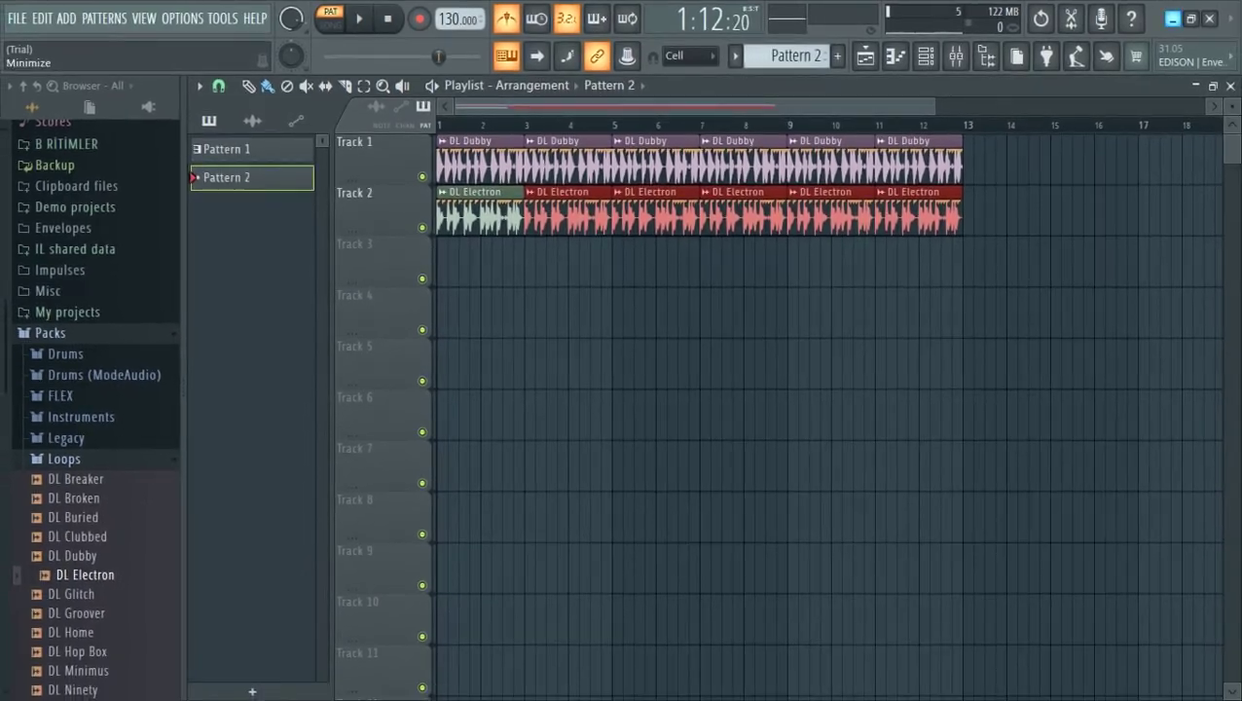
Step: Switch to Friday Night Funkin', maximize its window, and highlight Week 1 in story mode
click(1173, 18)
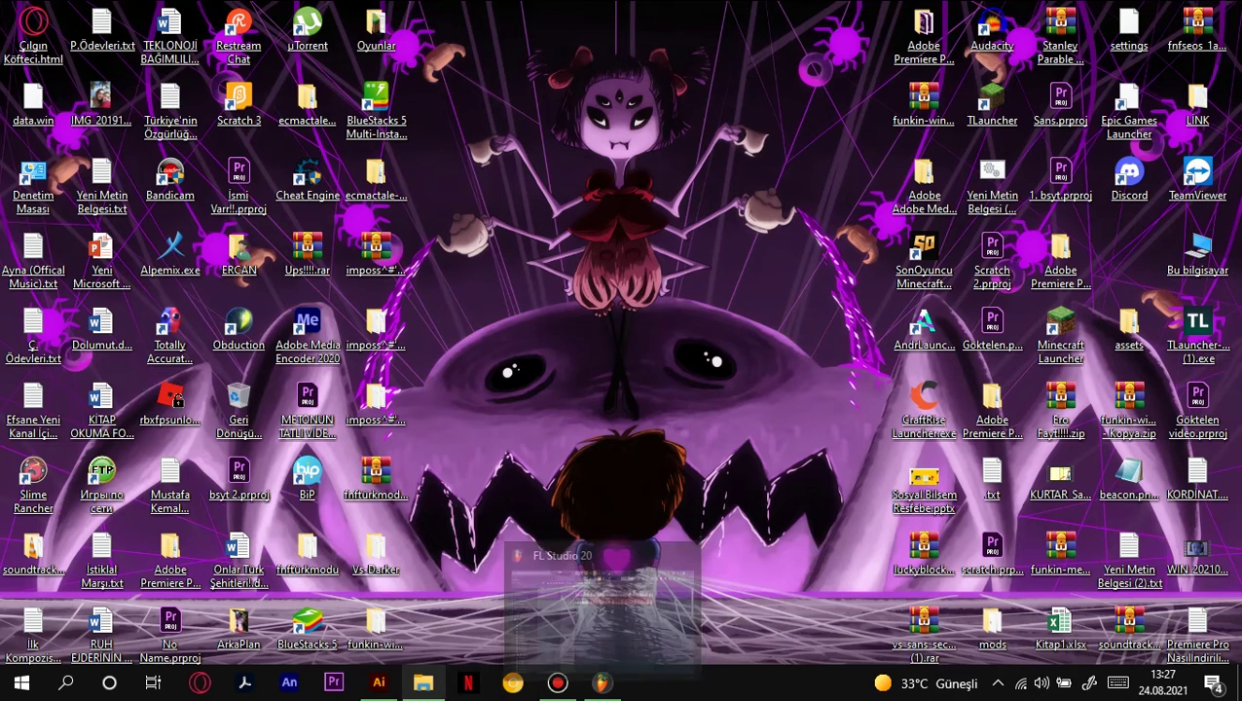
click(423, 683)
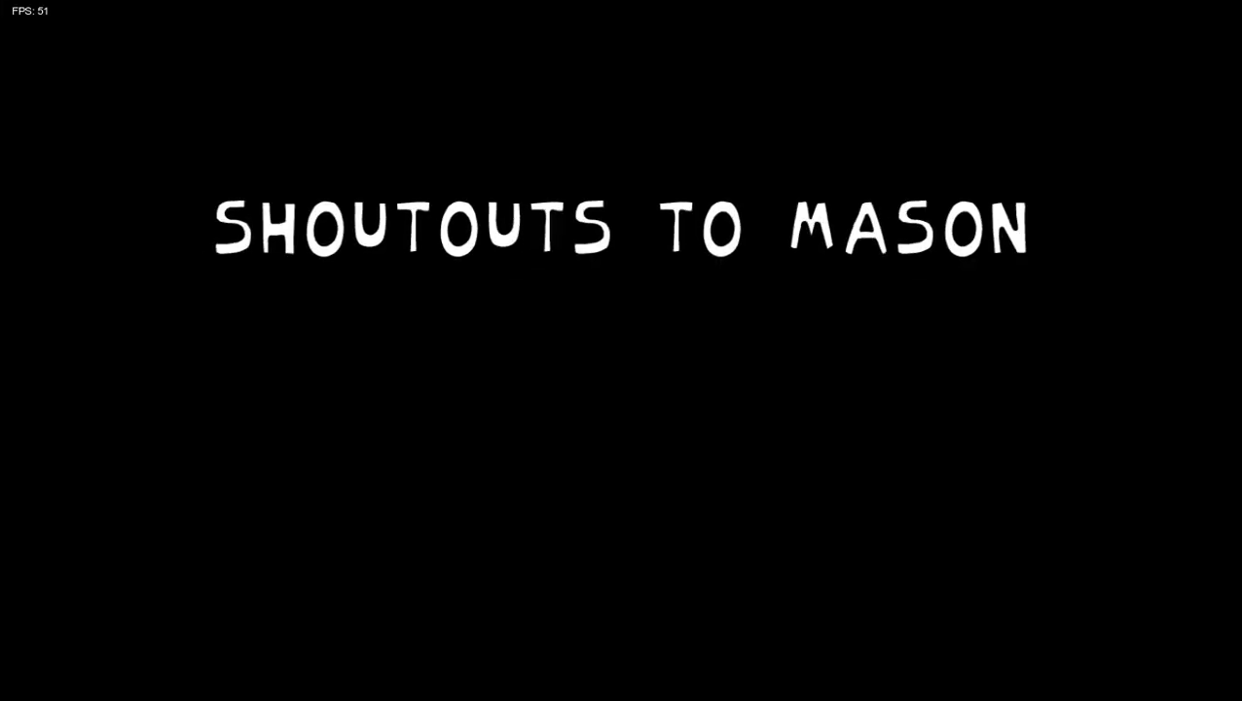
key(Return)
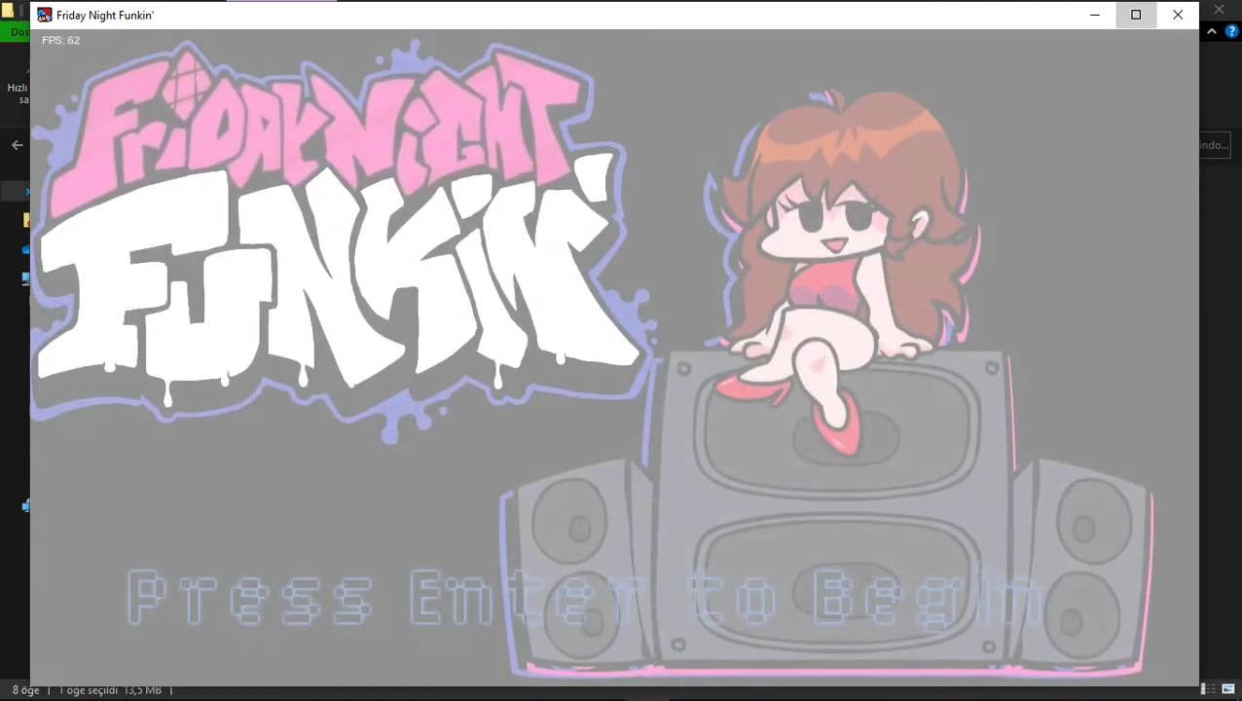
click(1135, 14)
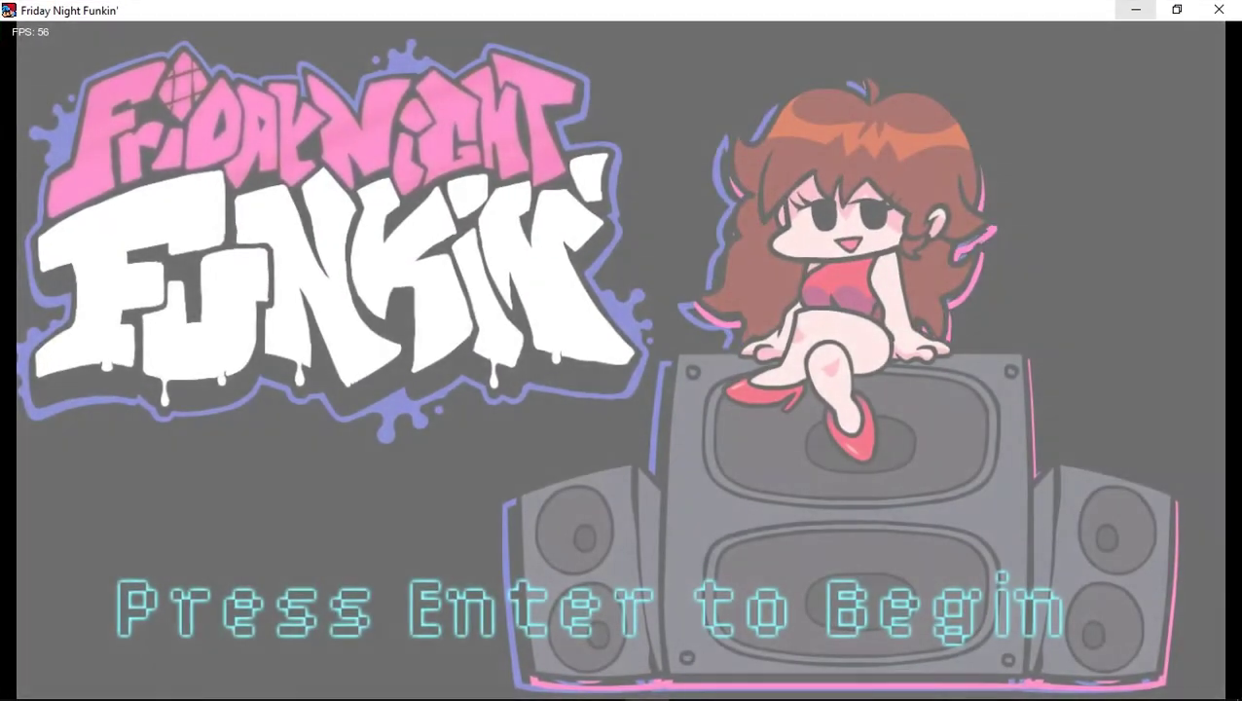
key(Return)
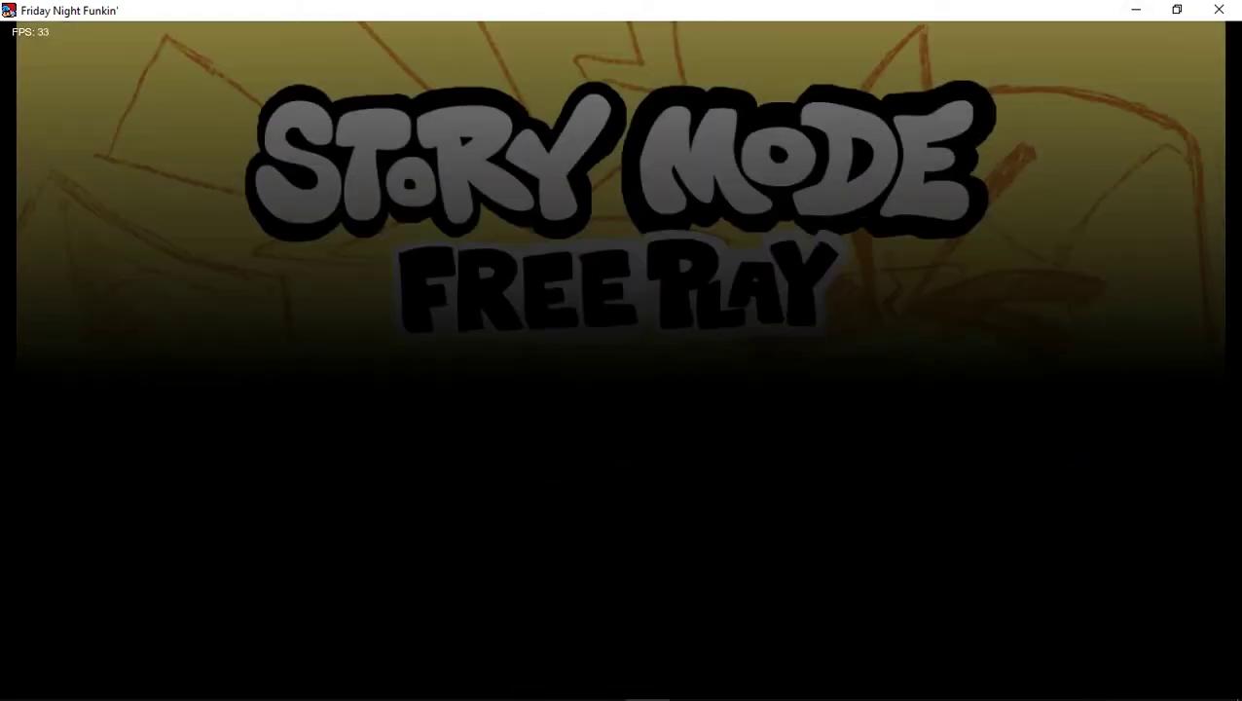
key(Return)
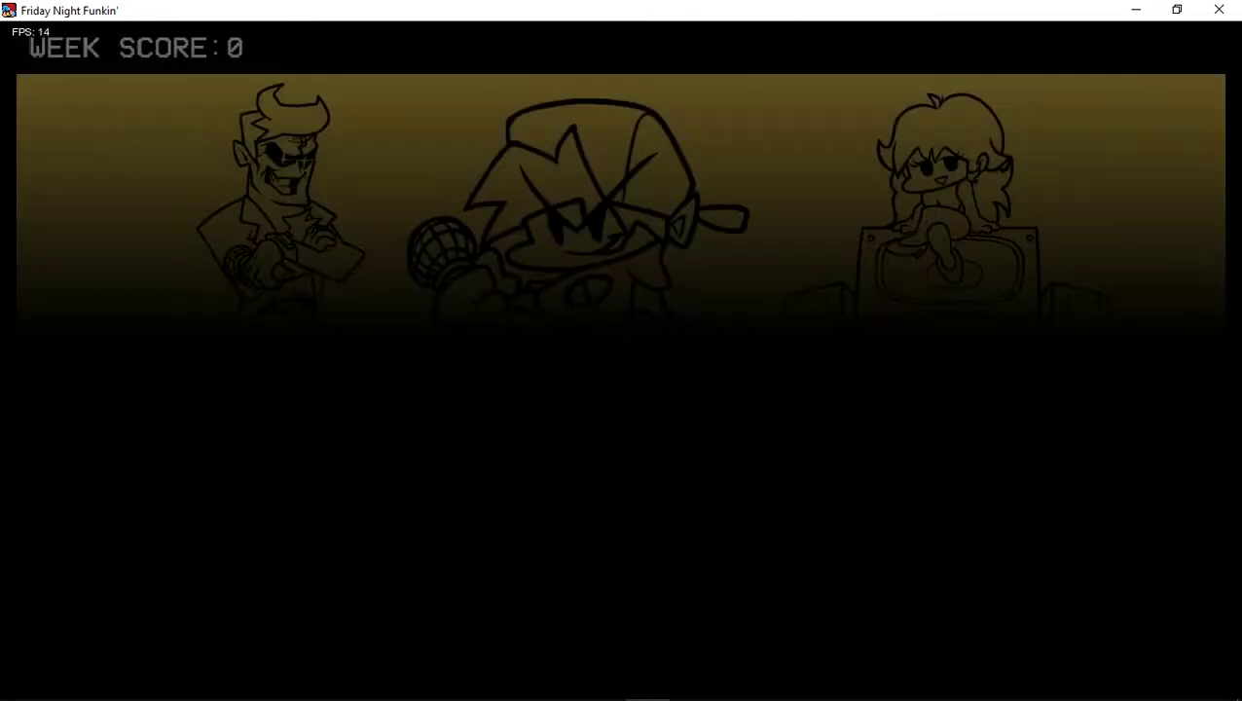
key(Down)
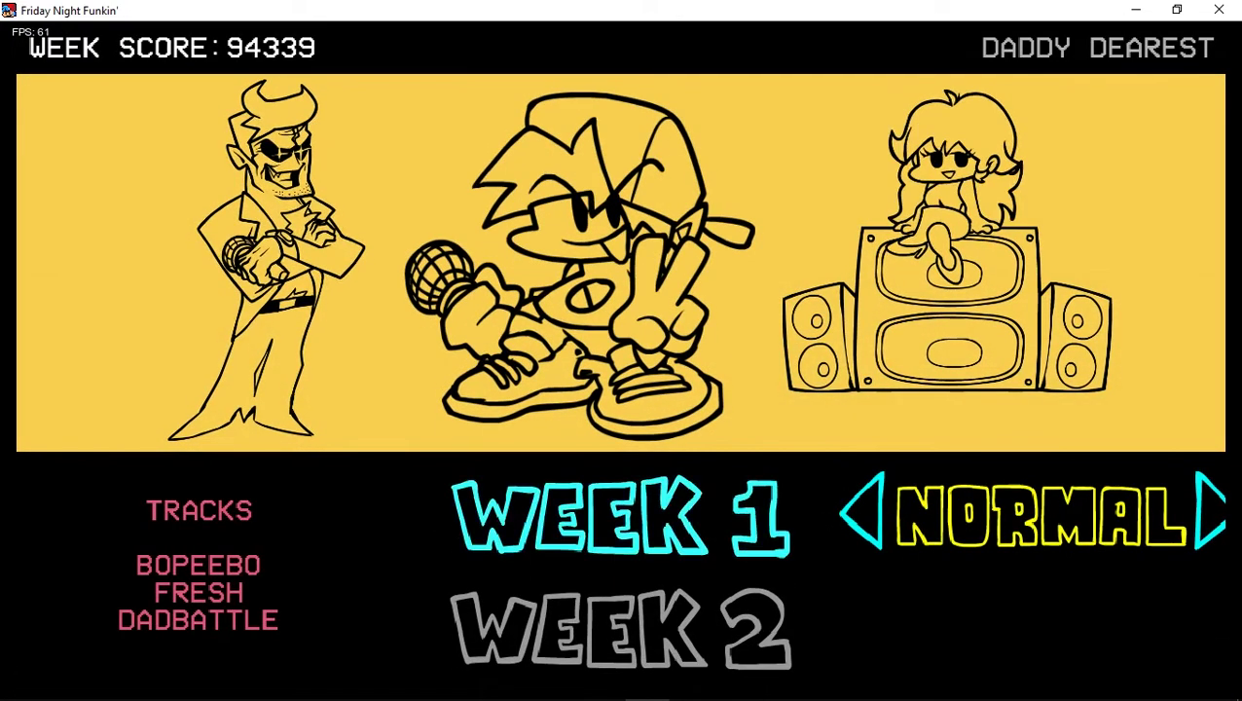
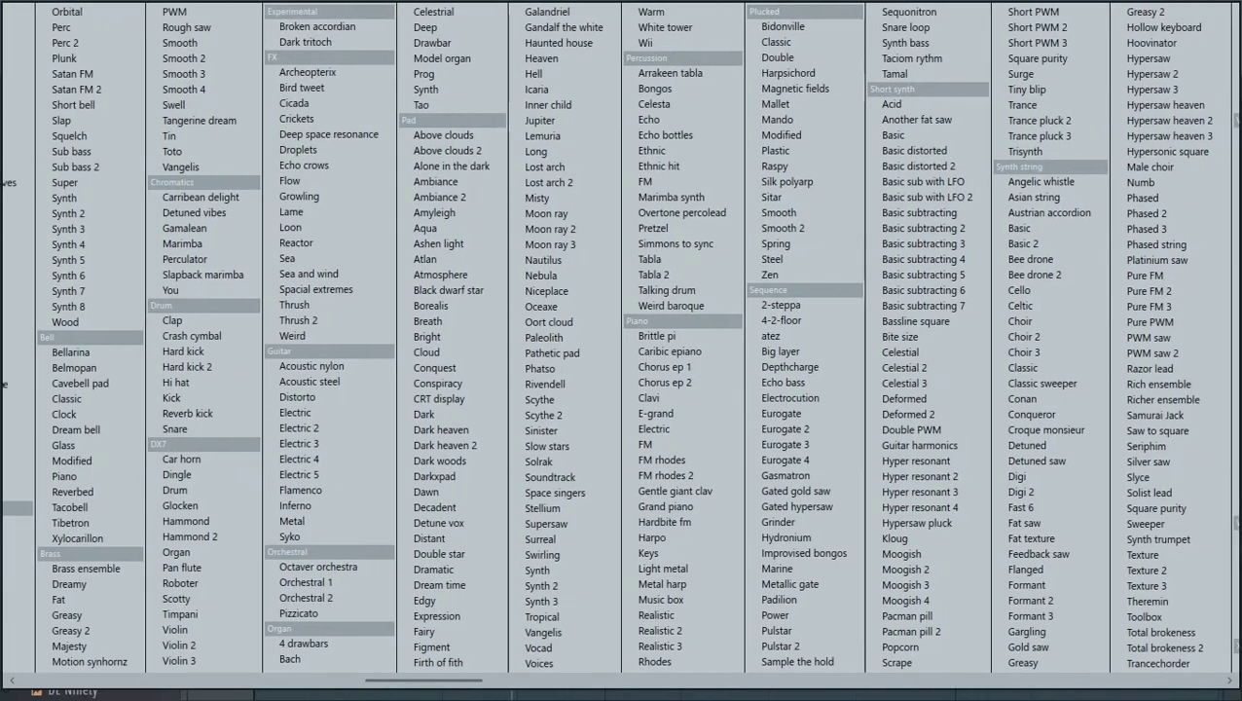
Step: Load the Black dwarf star pad preset in Sytrus and audition it with a few notes
scroll(621, 341, right, 3)
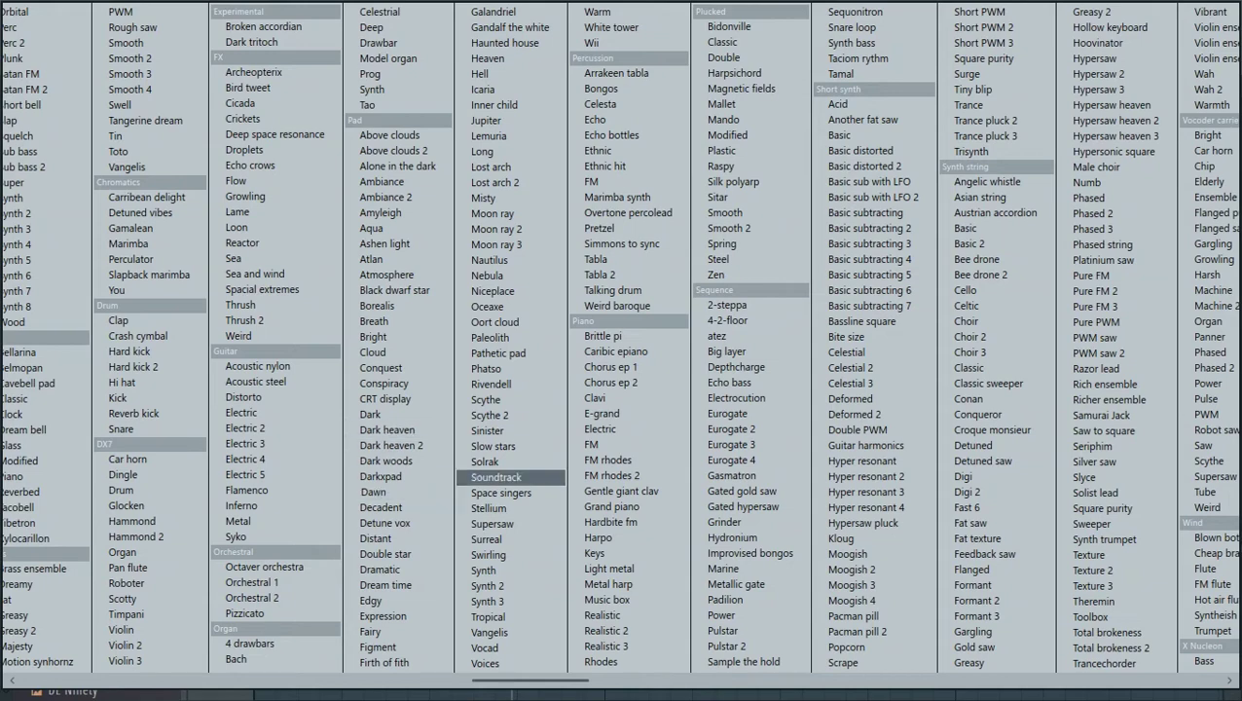
click(392, 289)
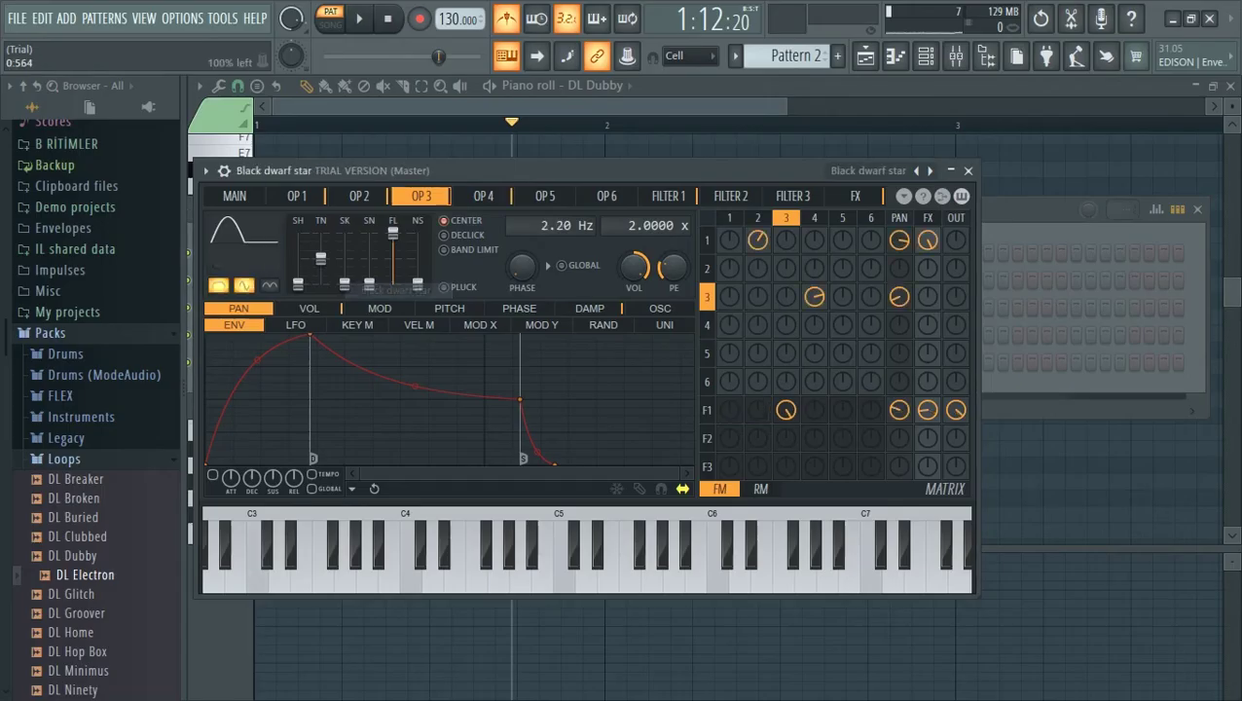
key(m)
key(b)
key(n)
key(e)
key(u)
key(t)
key(t)
key(y)
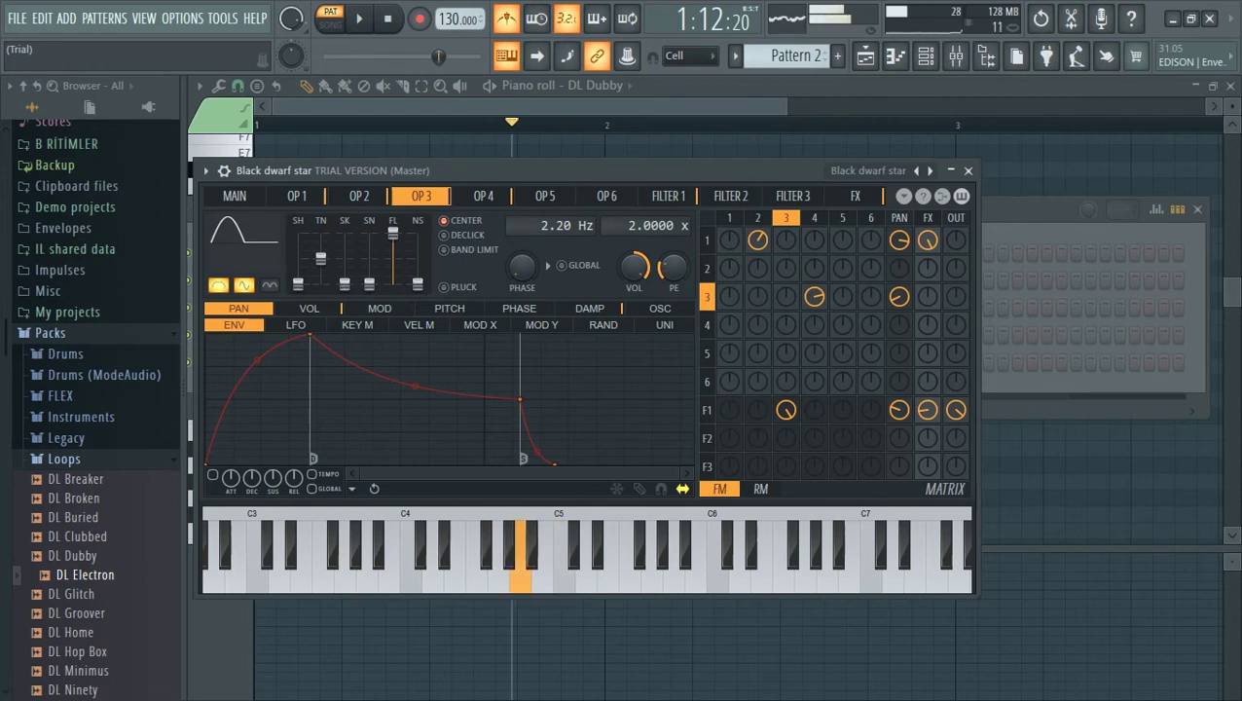
Step: Switch Sytrus to the Phased 3 preset and audition it with a few notes
click(868, 171)
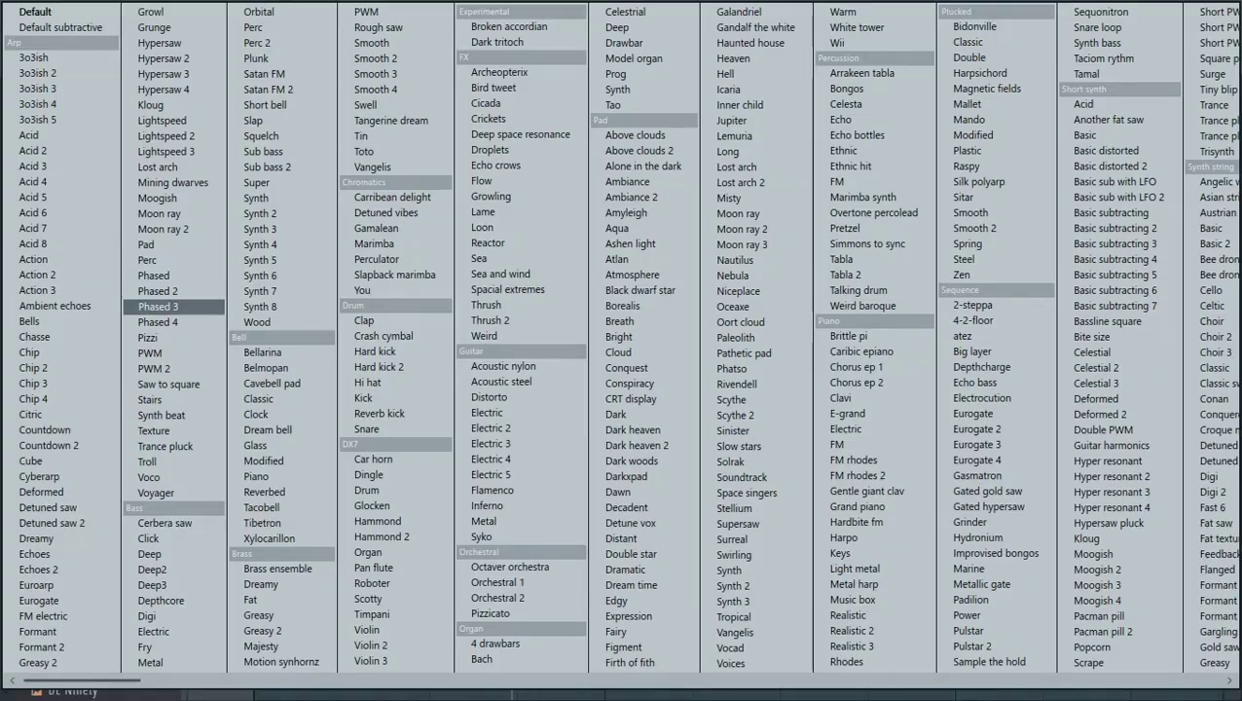
click(161, 306)
key(v)
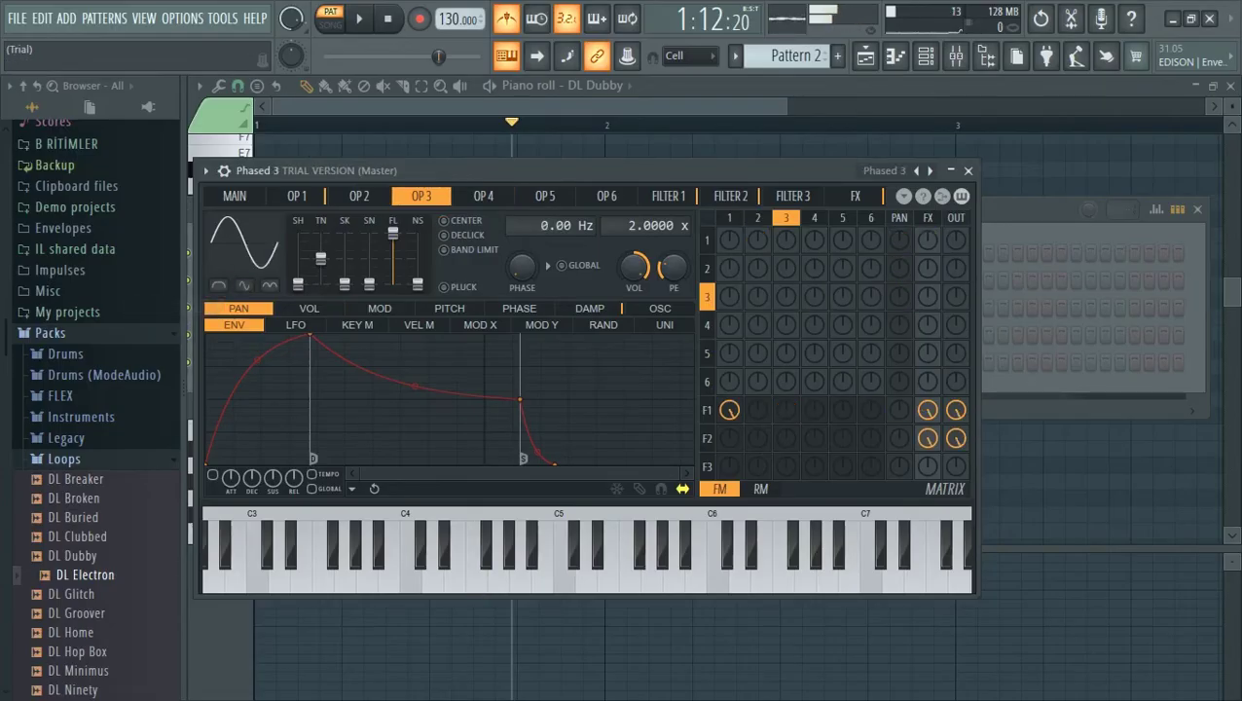
key(c)
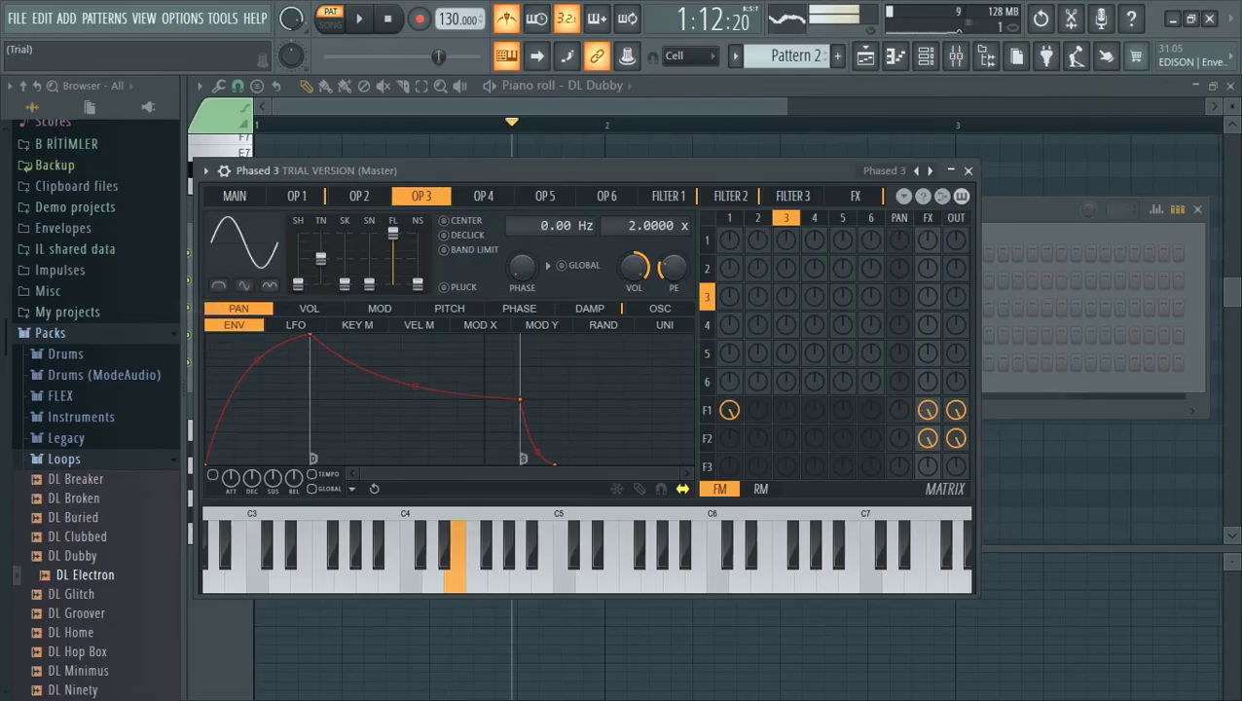
key(v)
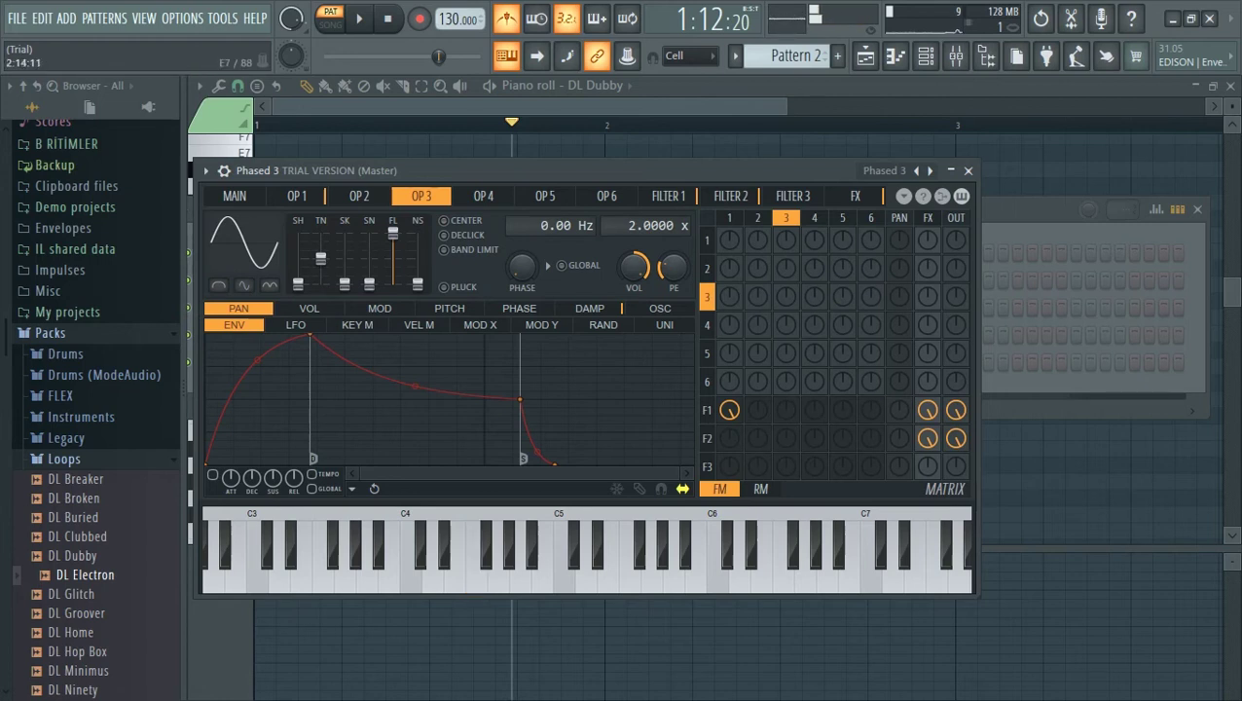
Step: Load the Wood bass preset in Sytrus and audition it across low and high notes
click(884, 170)
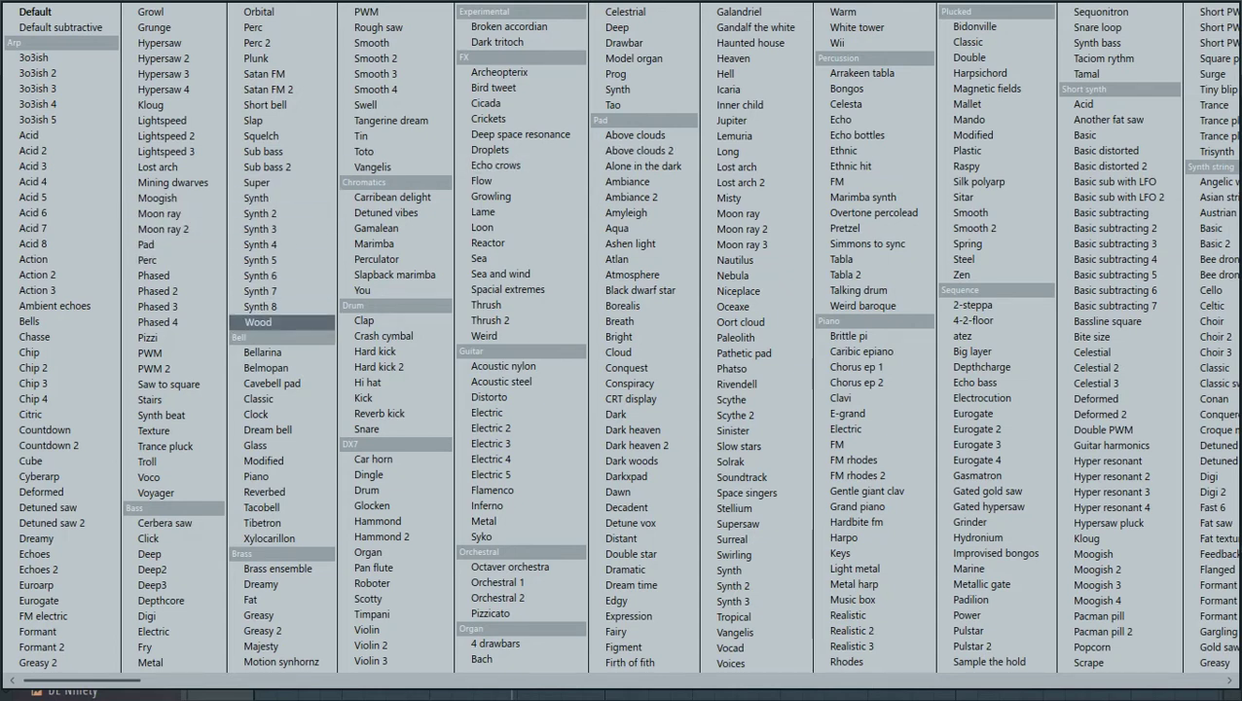
click(257, 323)
key(b)
key(x)
key(v)
key(n)
key(b)
key(c)
key(b)
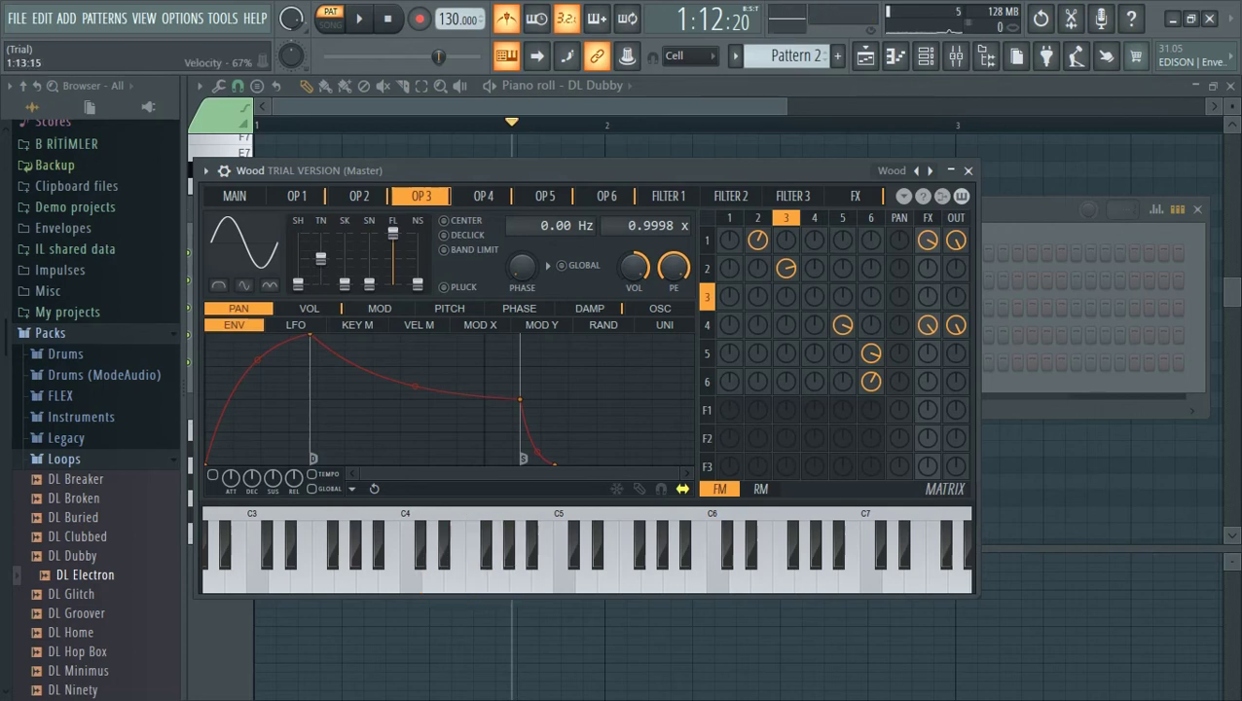
key(n)
key(period)
key(n)
key(comma)
key(m)
key(p)
key(bracketright)
key(bracketleft)
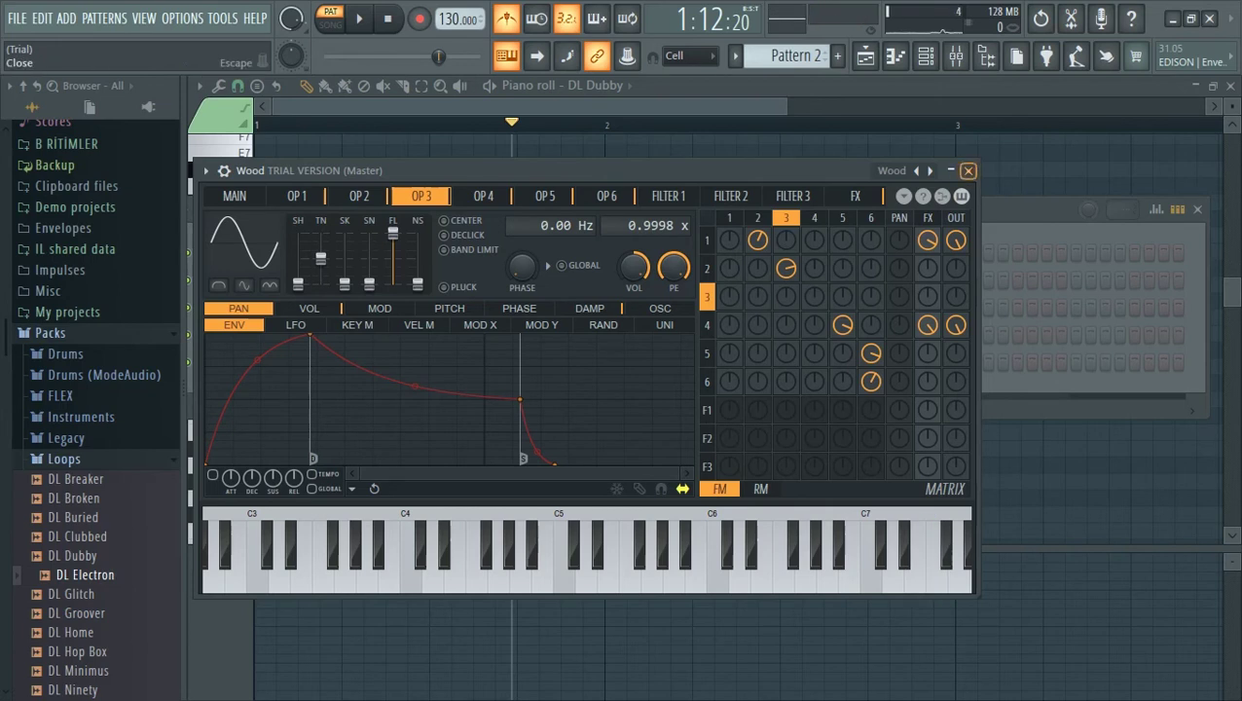
Step: Close the Sytrus window and open the Wood channel's piano roll from the channel rack
click(968, 171)
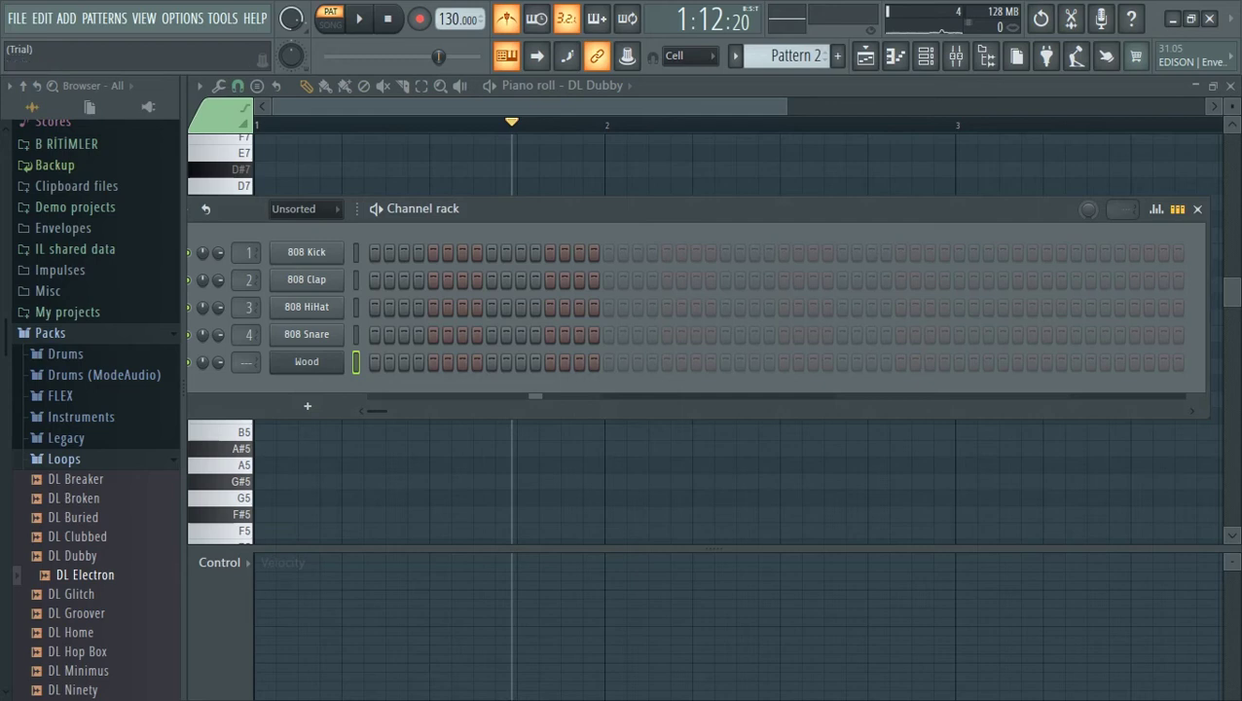
mouse_move(623, 208)
mouse_down()
mouse_move(667, 205)
mouse_move(601, 206)
mouse_move(640, 216)
mouse_up()
drag(1224, 312, 990, 312)
drag(642, 216, 977, 185)
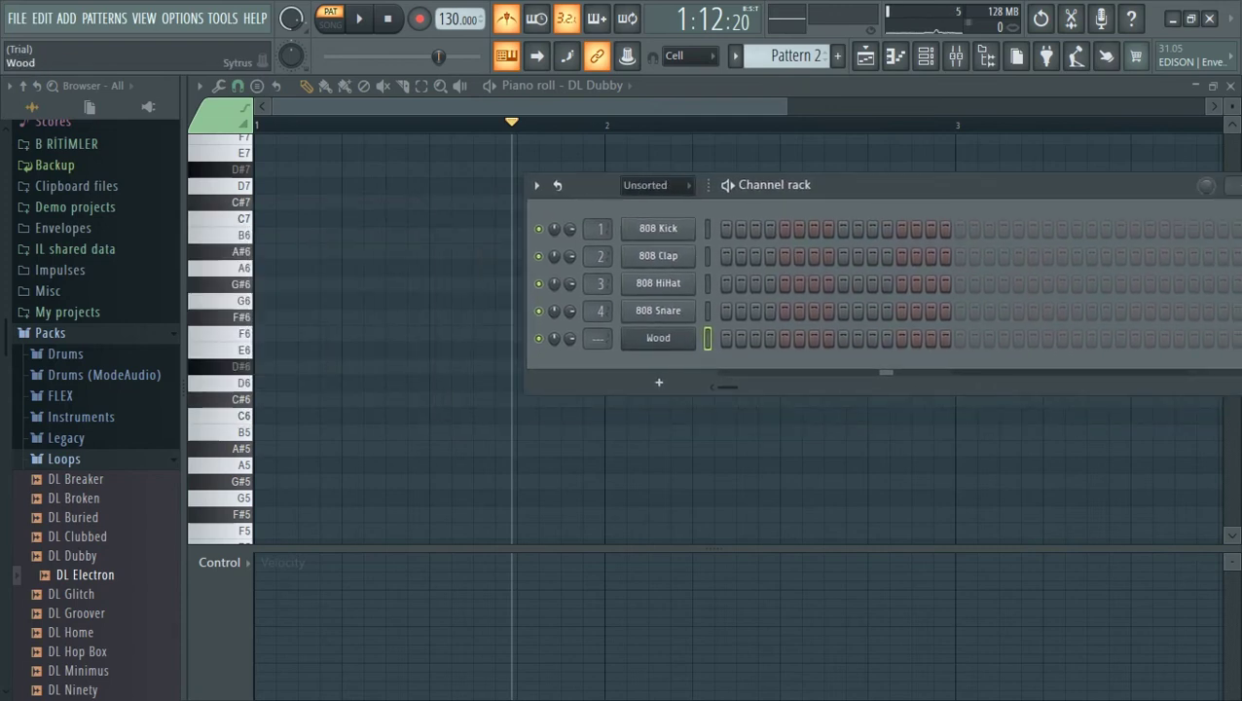
right_click(689, 335)
click(725, 337)
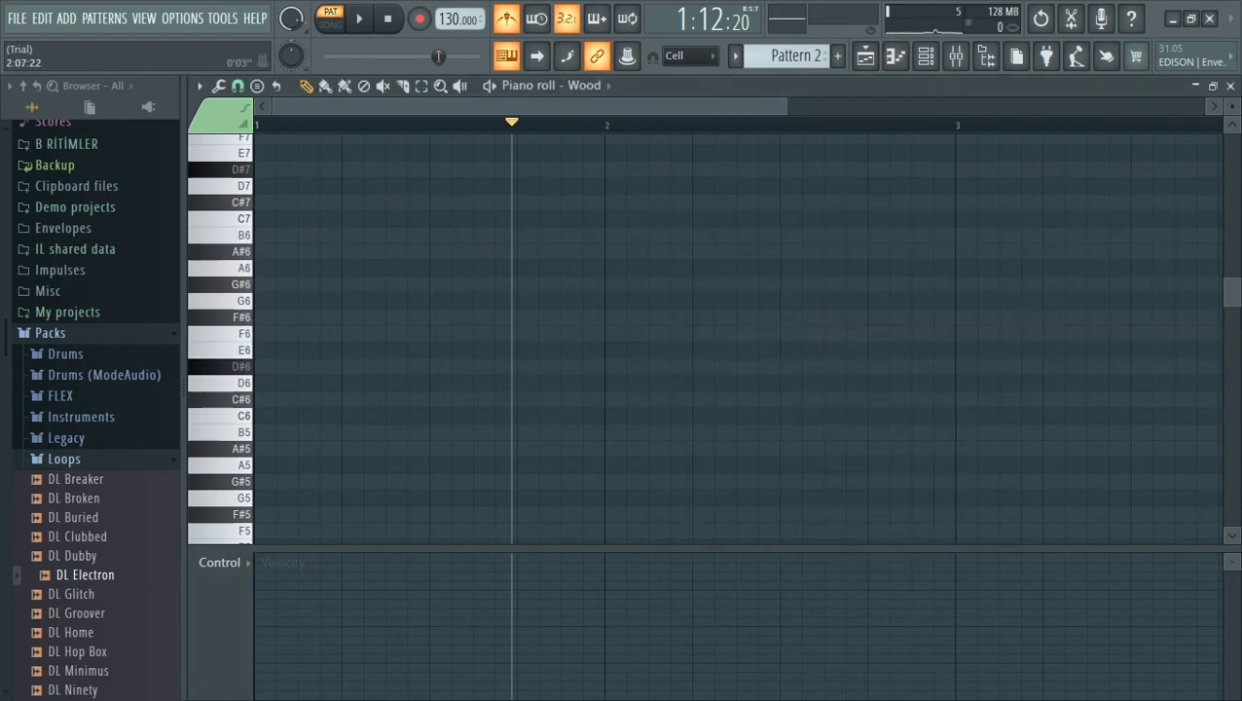
Step: Place a two-step C4 note at the start of bar 1 in the Wood piano roll and turn off the metronome
scroll(682, 226, up, 2)
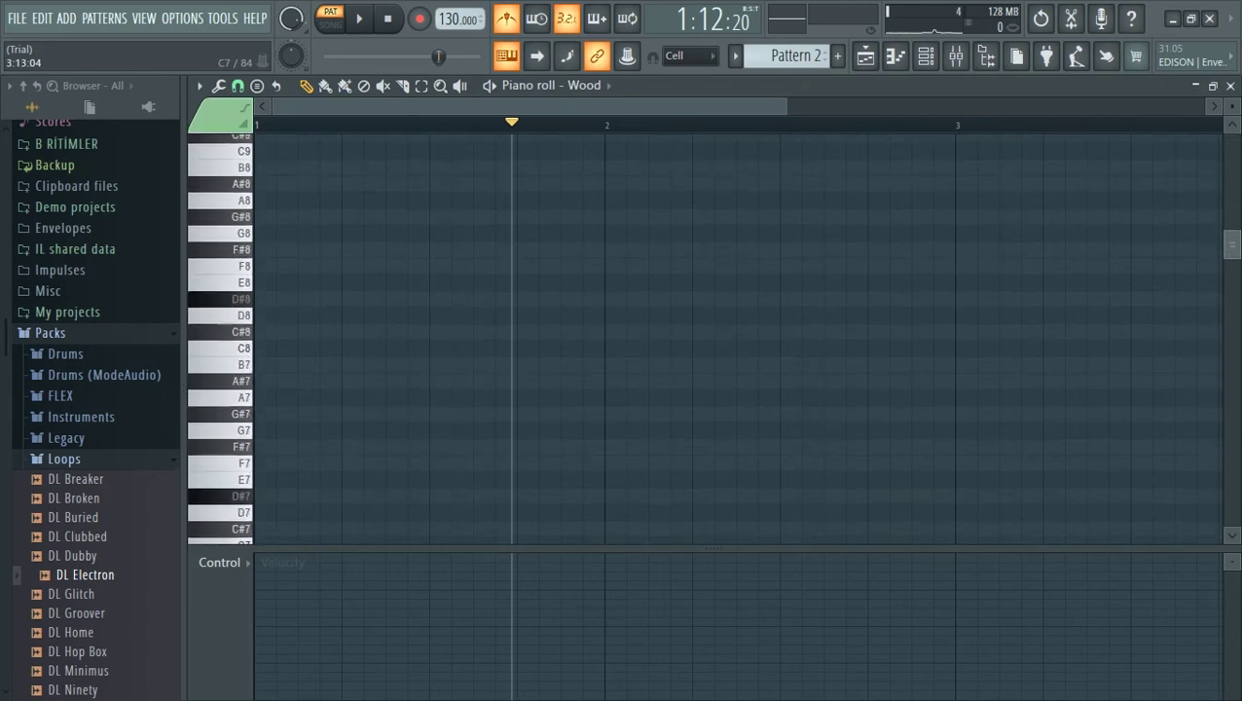
scroll(710, 338, up, 10)
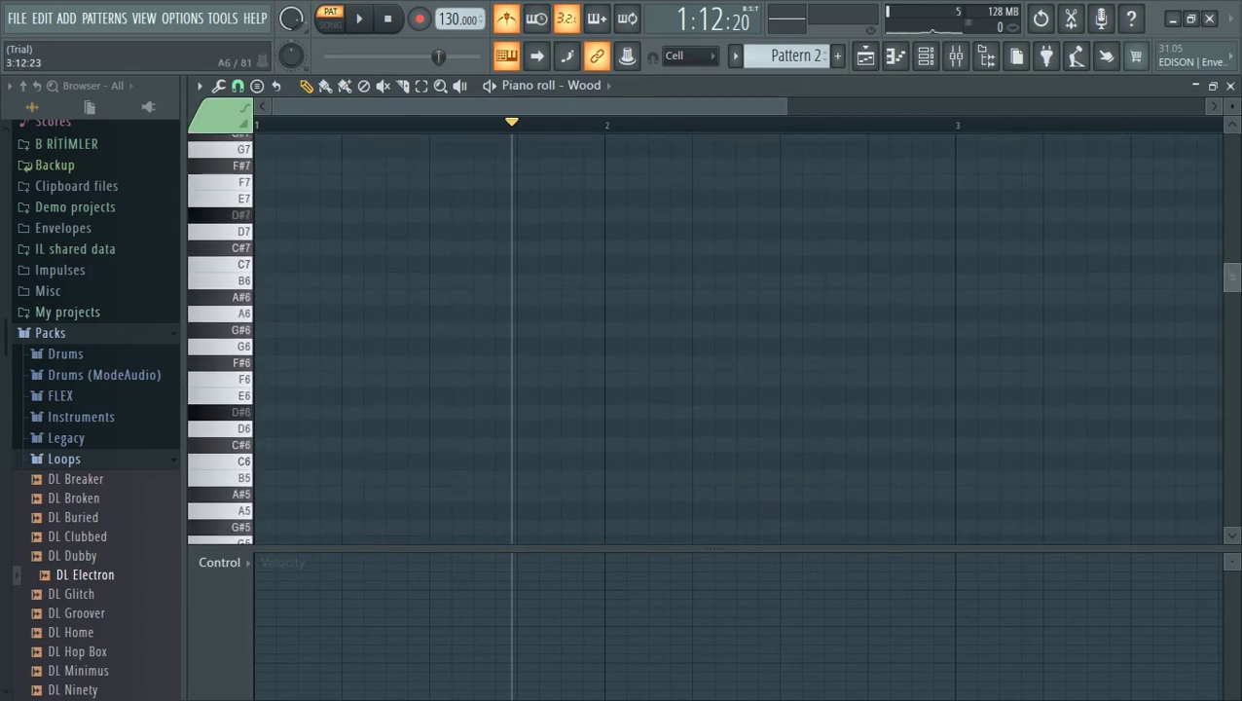
scroll(711, 338, up, 4)
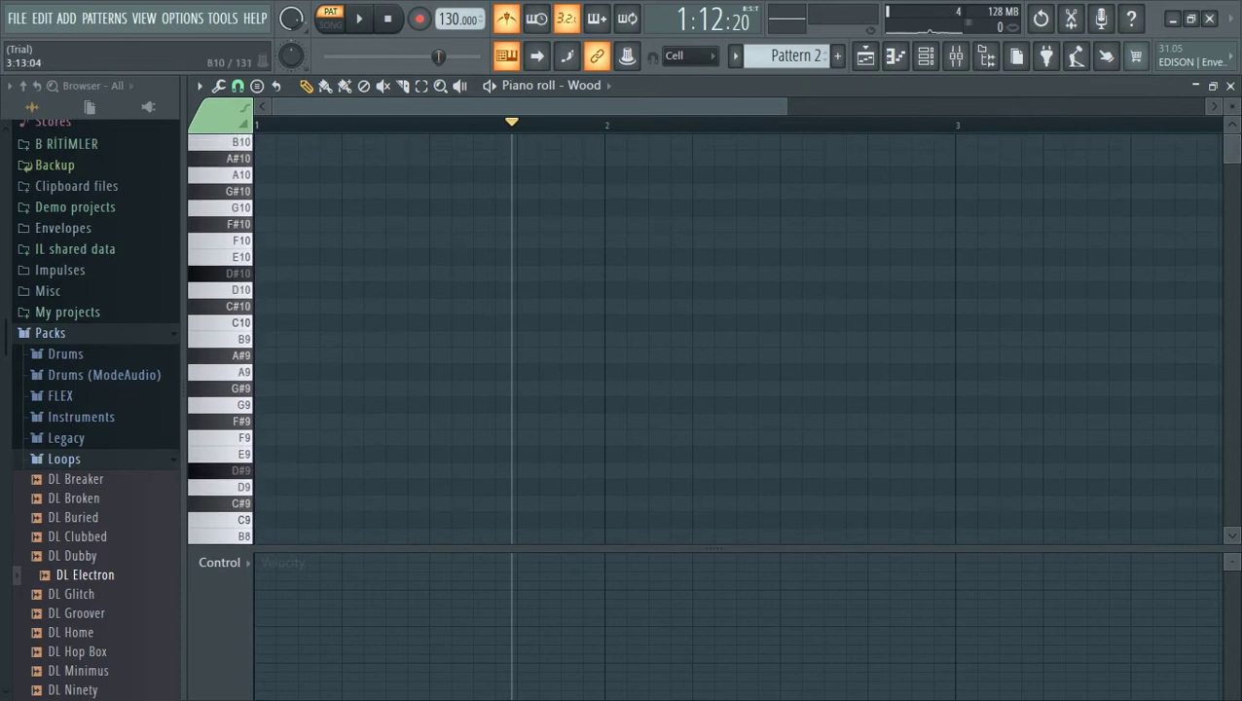
scroll(711, 337, down, 11)
scroll(711, 338, down, 9)
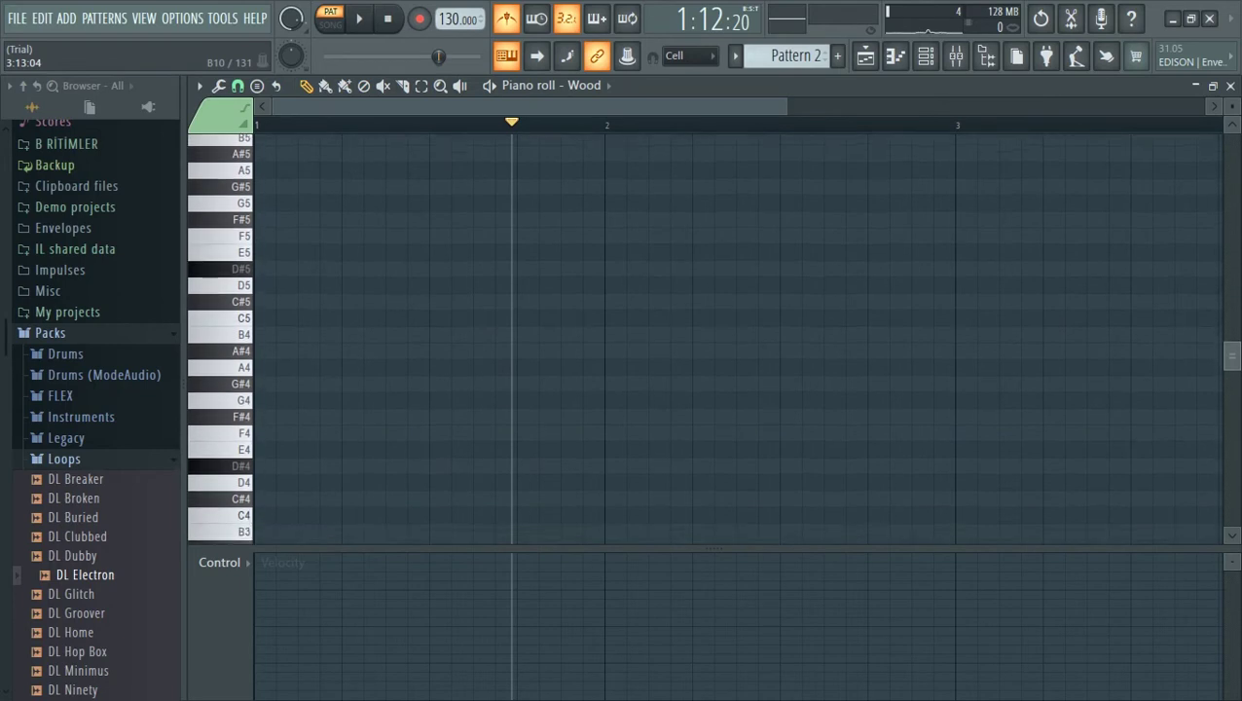
scroll(710, 338, down, 4)
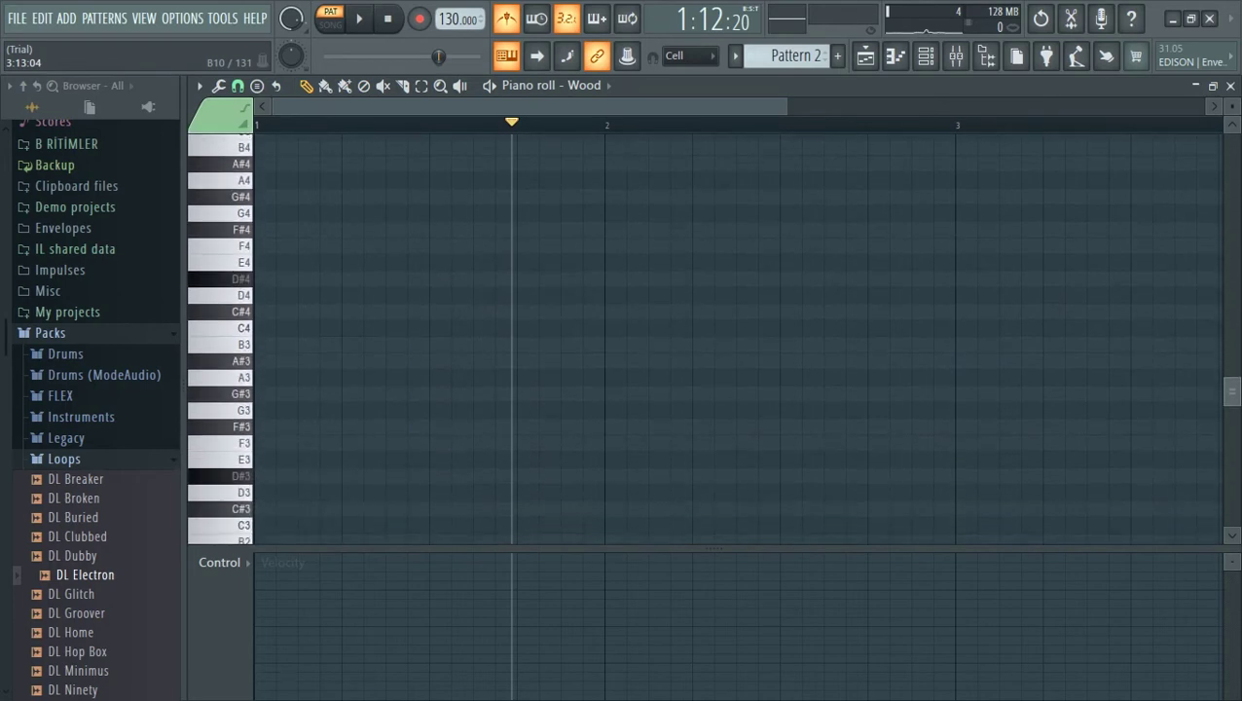
scroll(710, 338, up, 1)
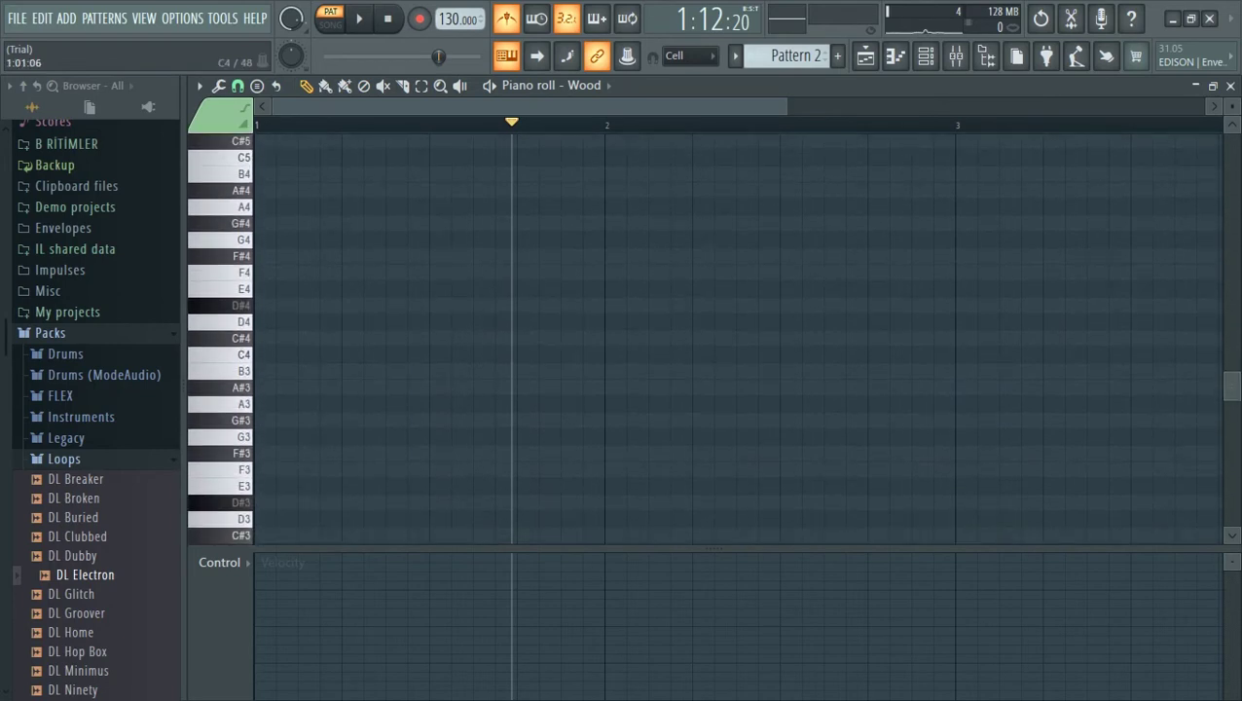
click(261, 354)
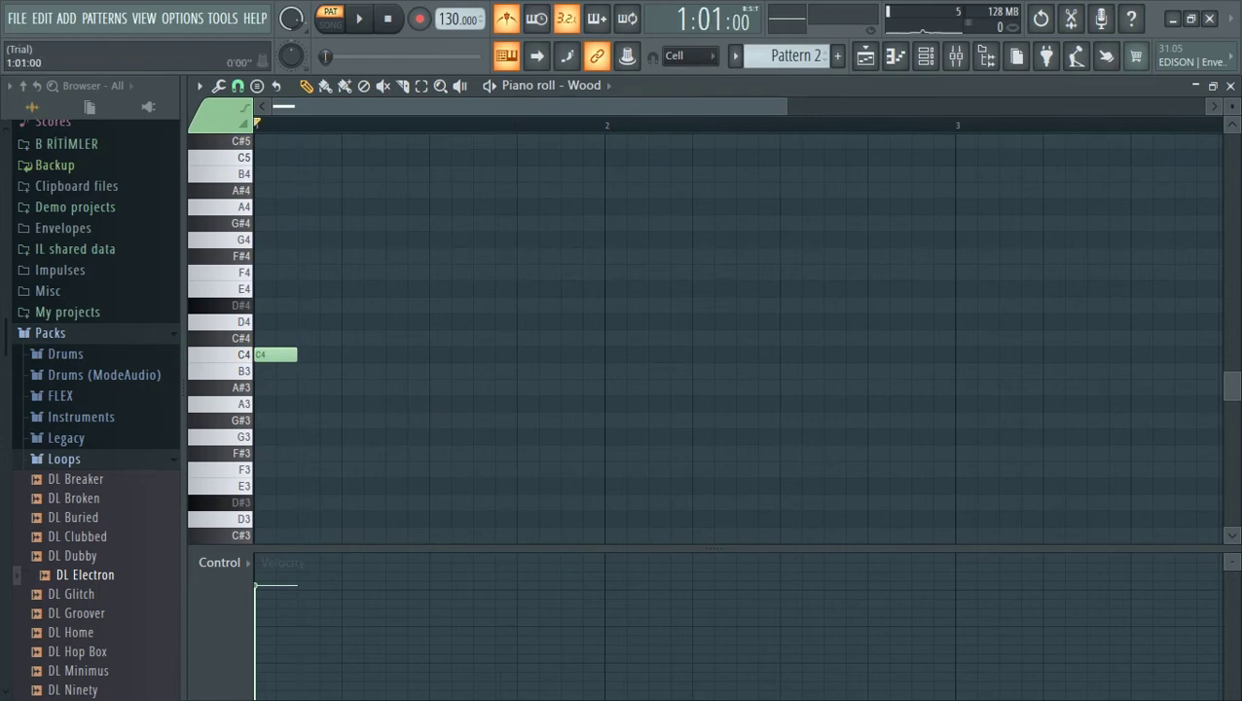
key(space)
click(506, 19)
Step: Add C4 notes on beats 2, 3 and 4 of bar 1 and play the pattern briefly
click(364, 354)
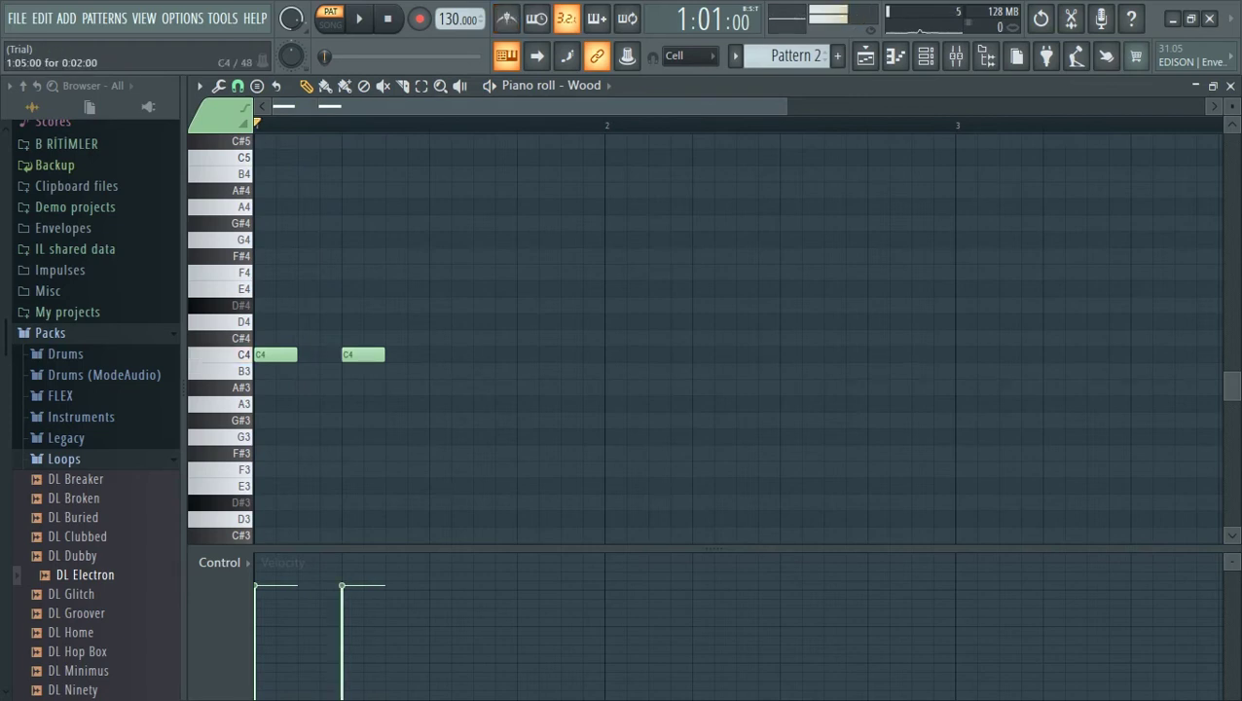
click(450, 354)
click(539, 354)
key(space)
key(space)
Step: Delete all the C4 notes from bar 1 and place a one-step C4 note at its start
right_click(539, 355)
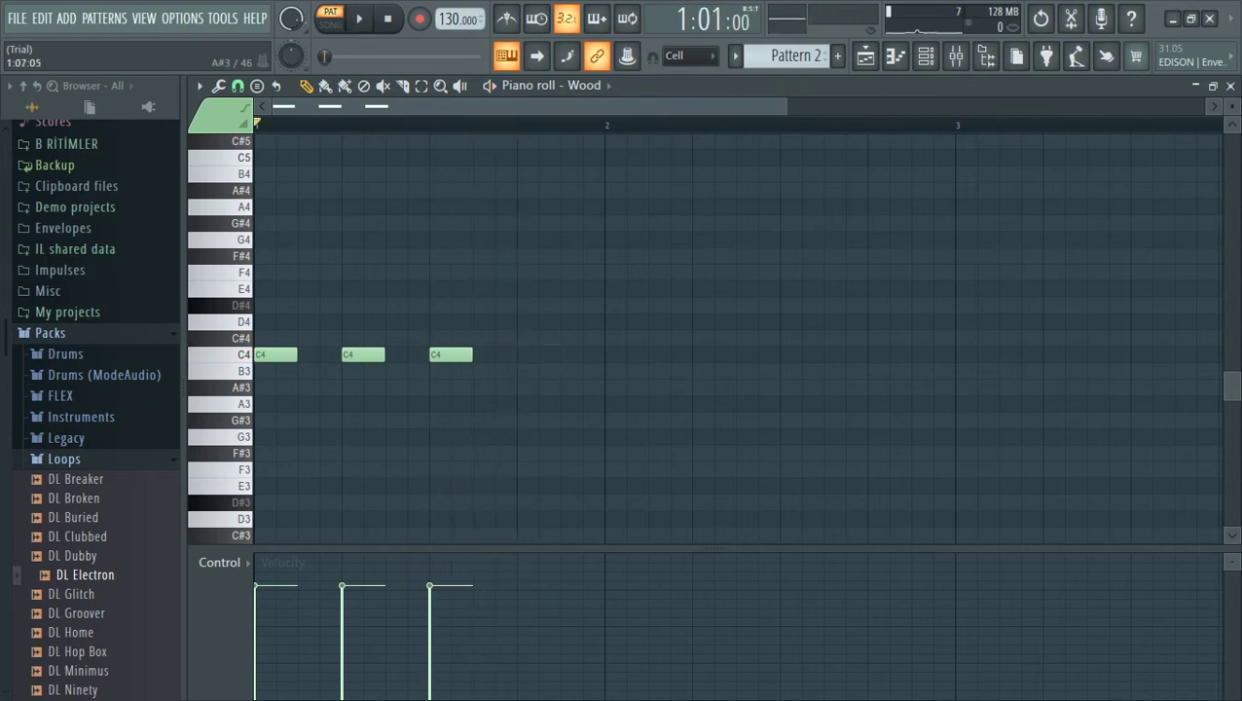
right_click(450, 354)
right_click(363, 354)
right_click(276, 355)
click(276, 354)
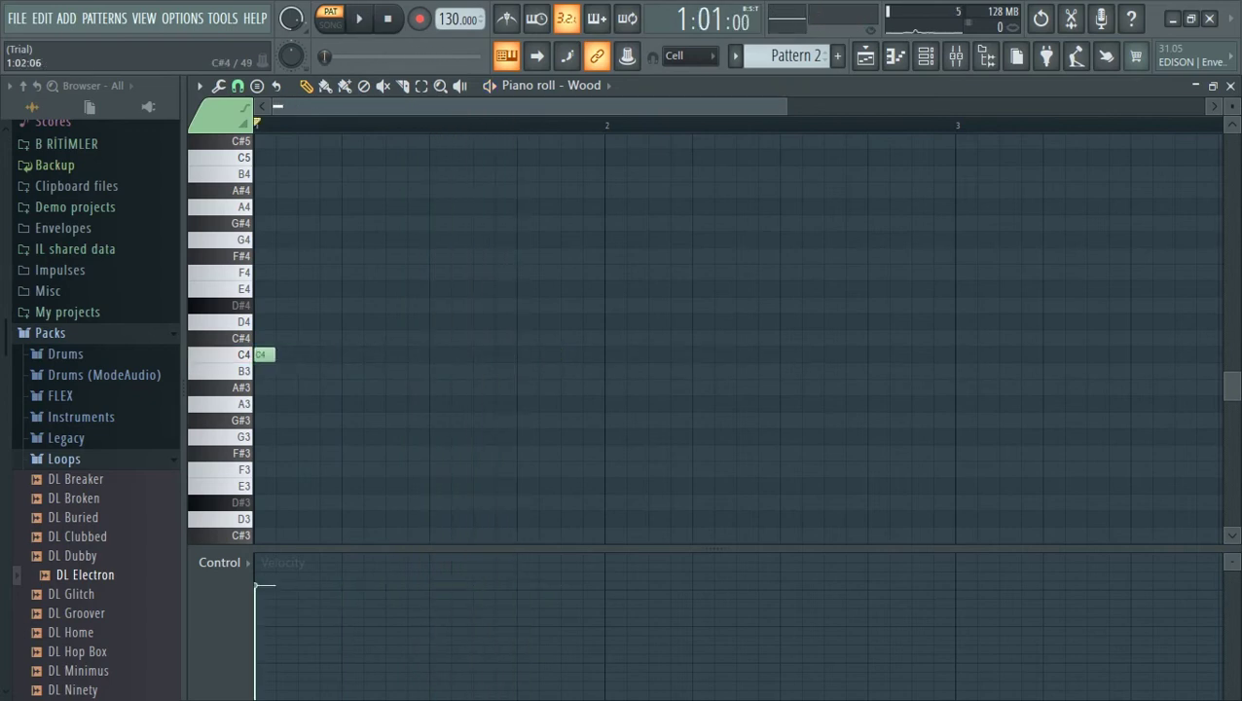
Step: Add one-step C4 notes on steps 3, 5, 6, 8, 10, 12, 13 and 15 of bar 1 and play the pattern briefly
click(314, 354)
key(ctrl+shift+z)
key(ctrl+shift+z)
key(ctrl+shift+z)
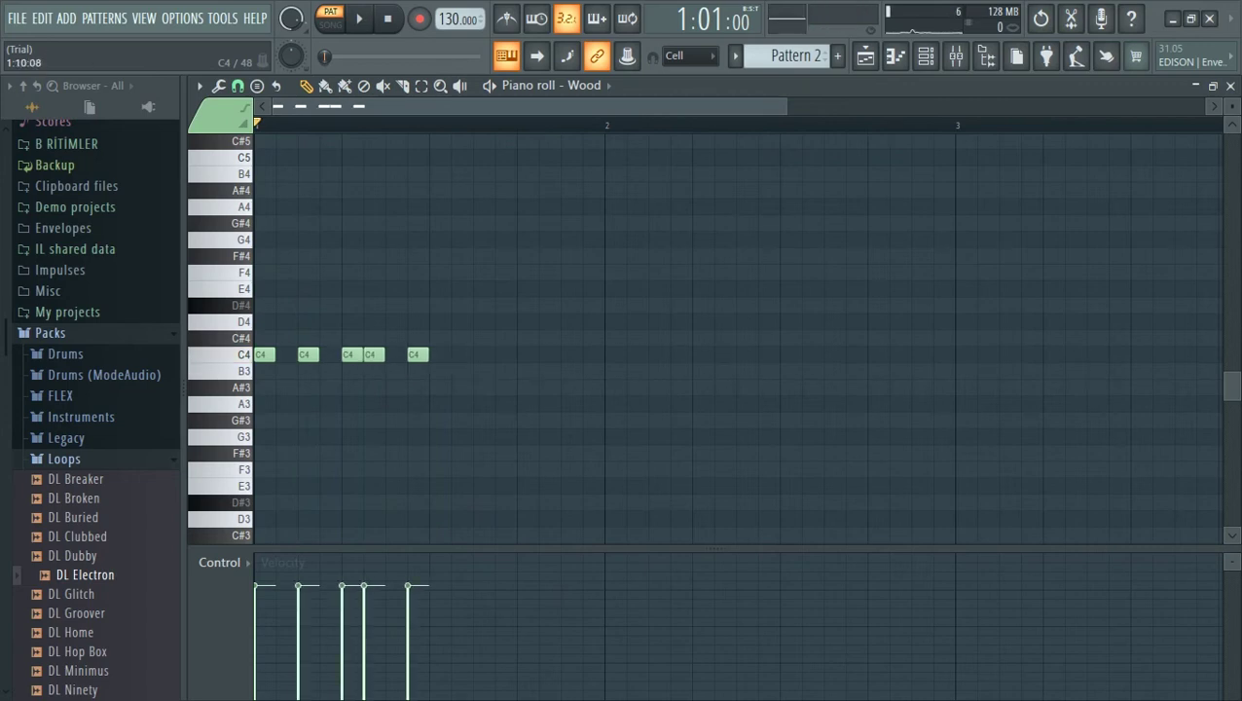
key(ctrl+shift+z)
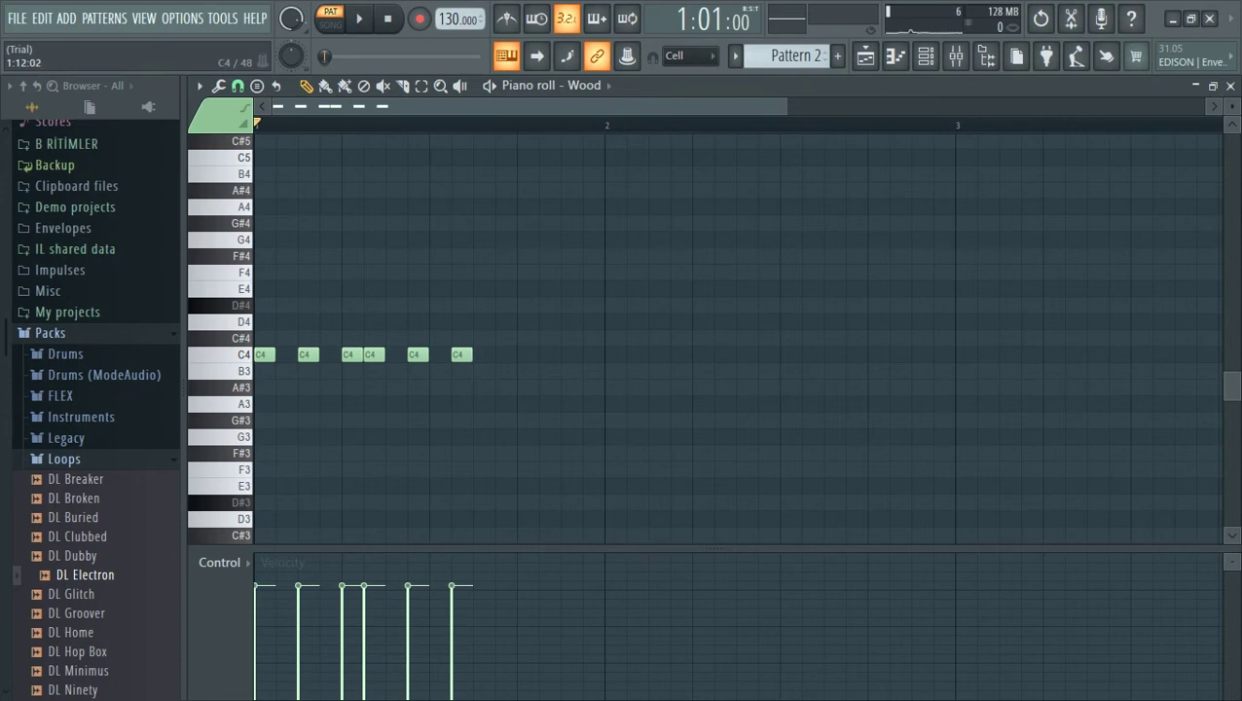
key(ctrl+shift+z)
key(ctrl+shift+z)
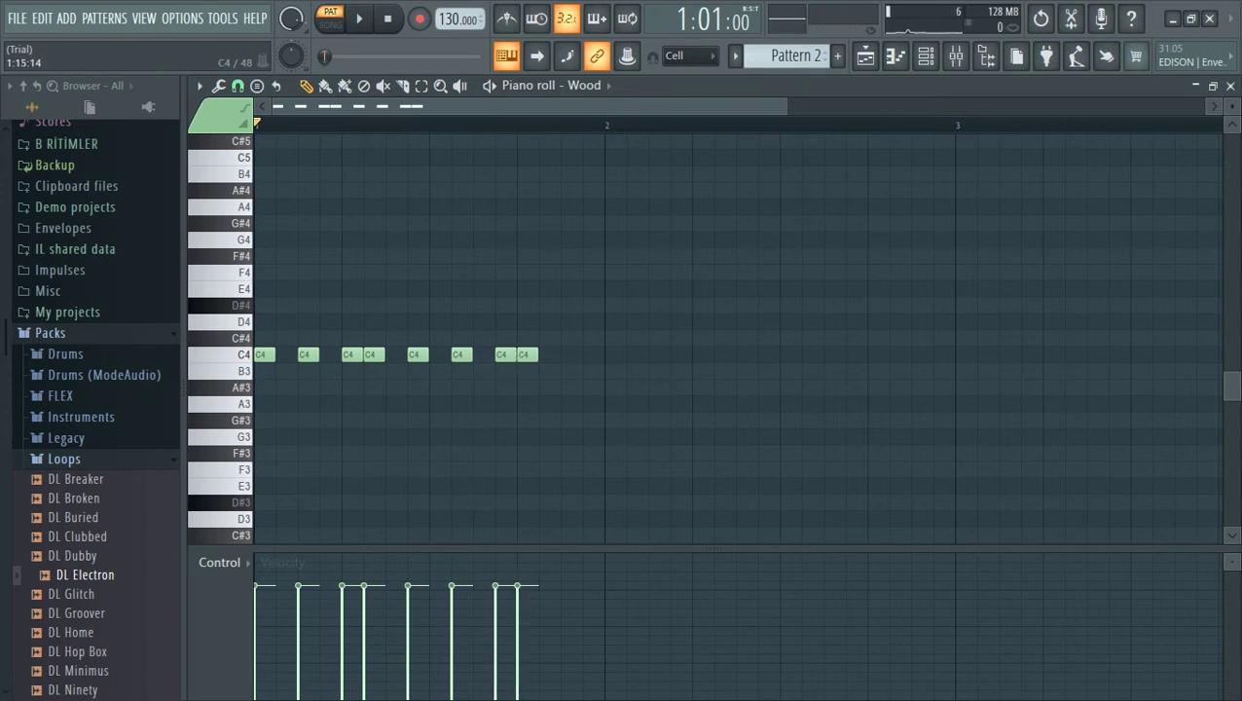
key(ctrl+shift+z)
key(space)
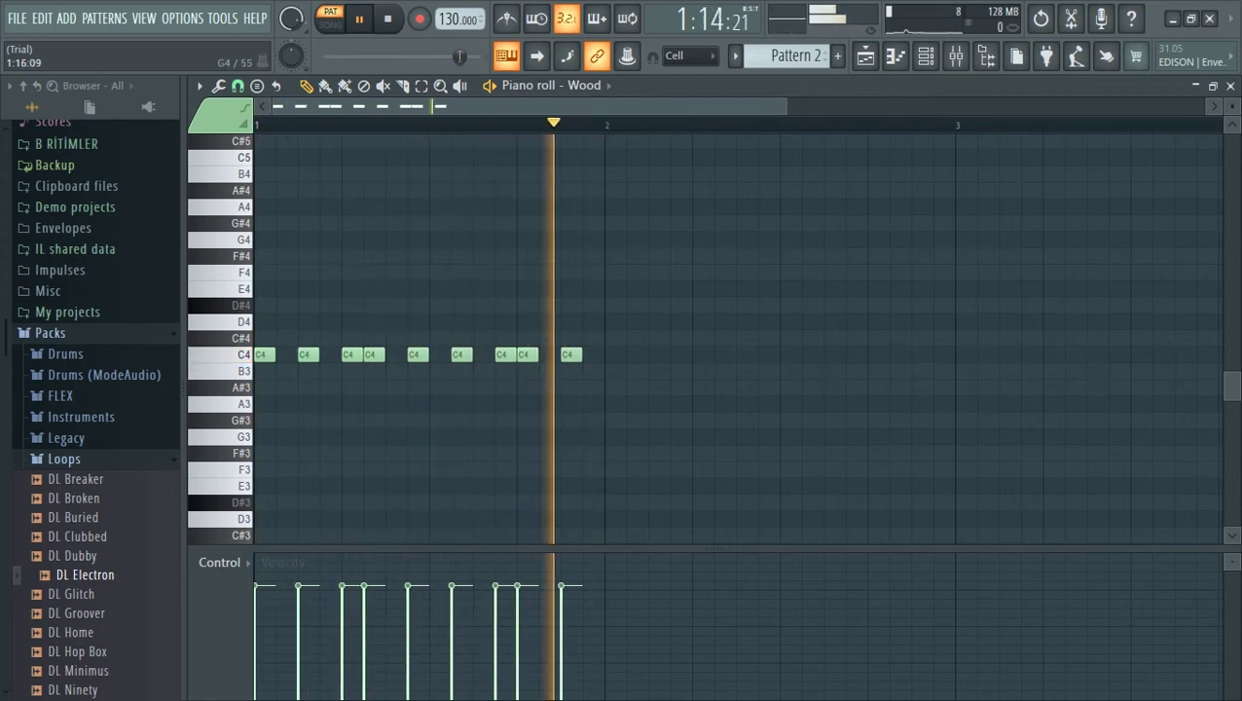
key(space)
Step: Fill bar 2 with one-step C4 notes on steps 1, 3, 4, 6, 8, 10, 11, 13 and 15 and play the pattern
click(614, 355)
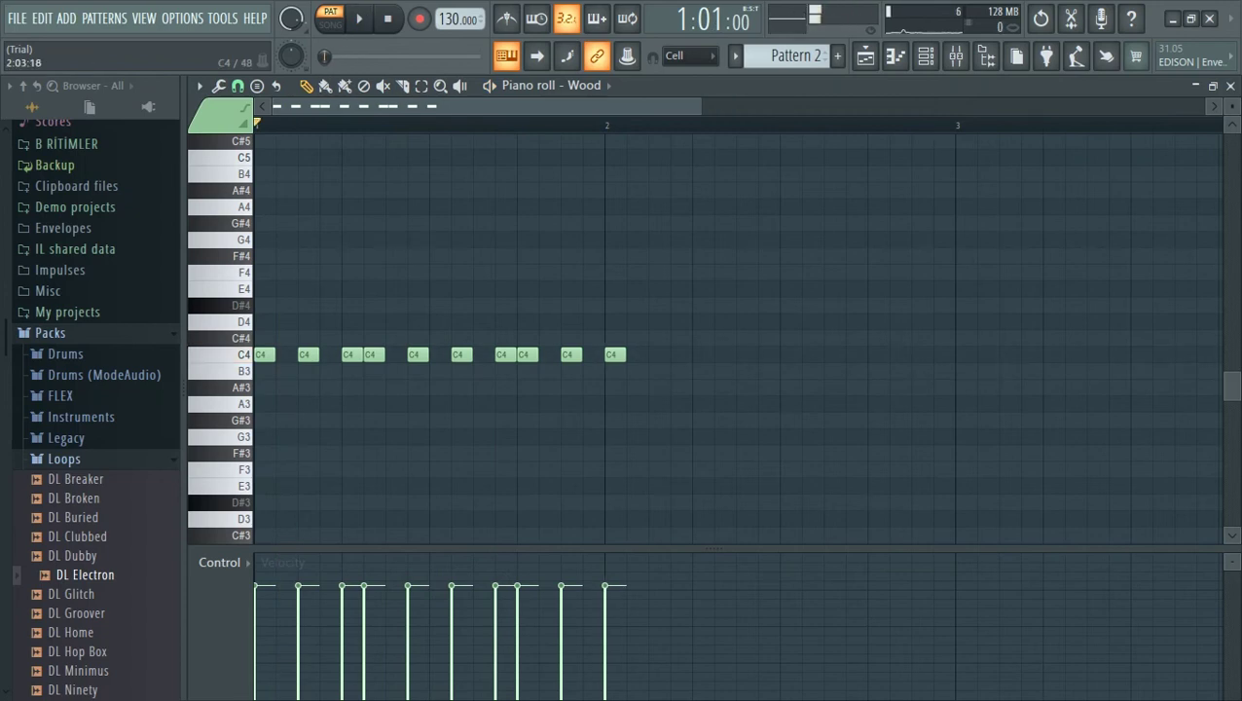
click(658, 355)
click(679, 355)
key(z)
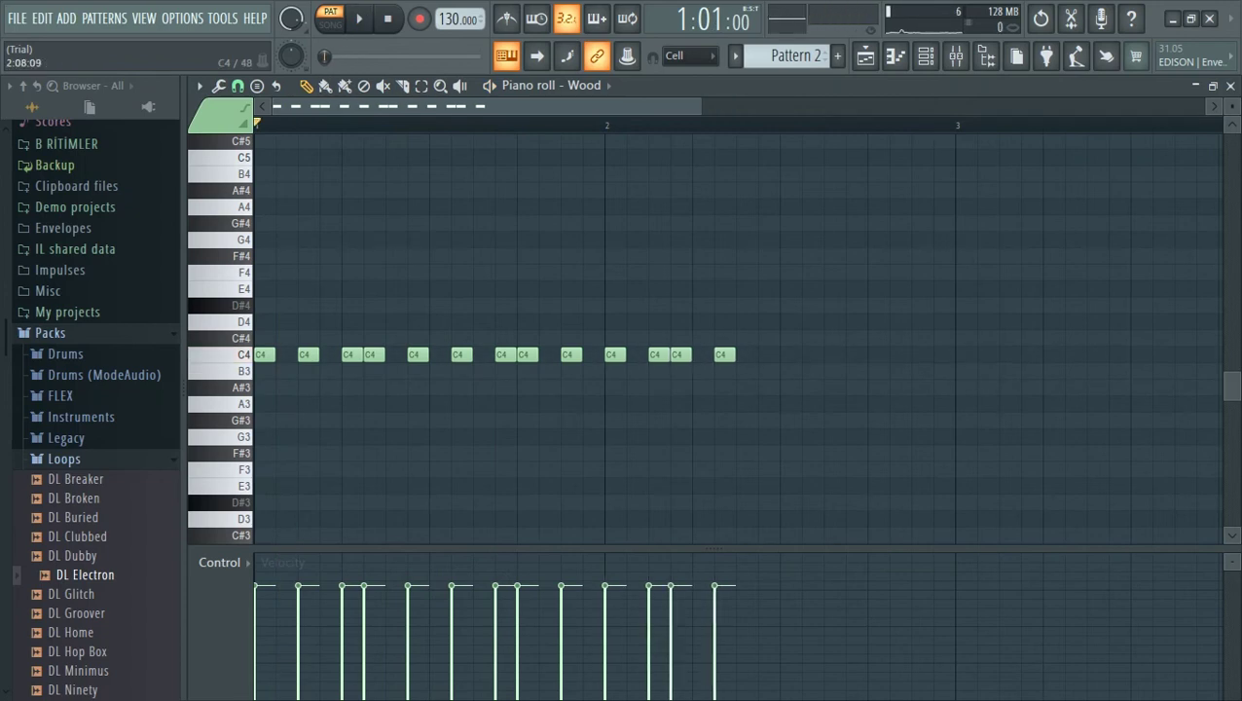
key(z)
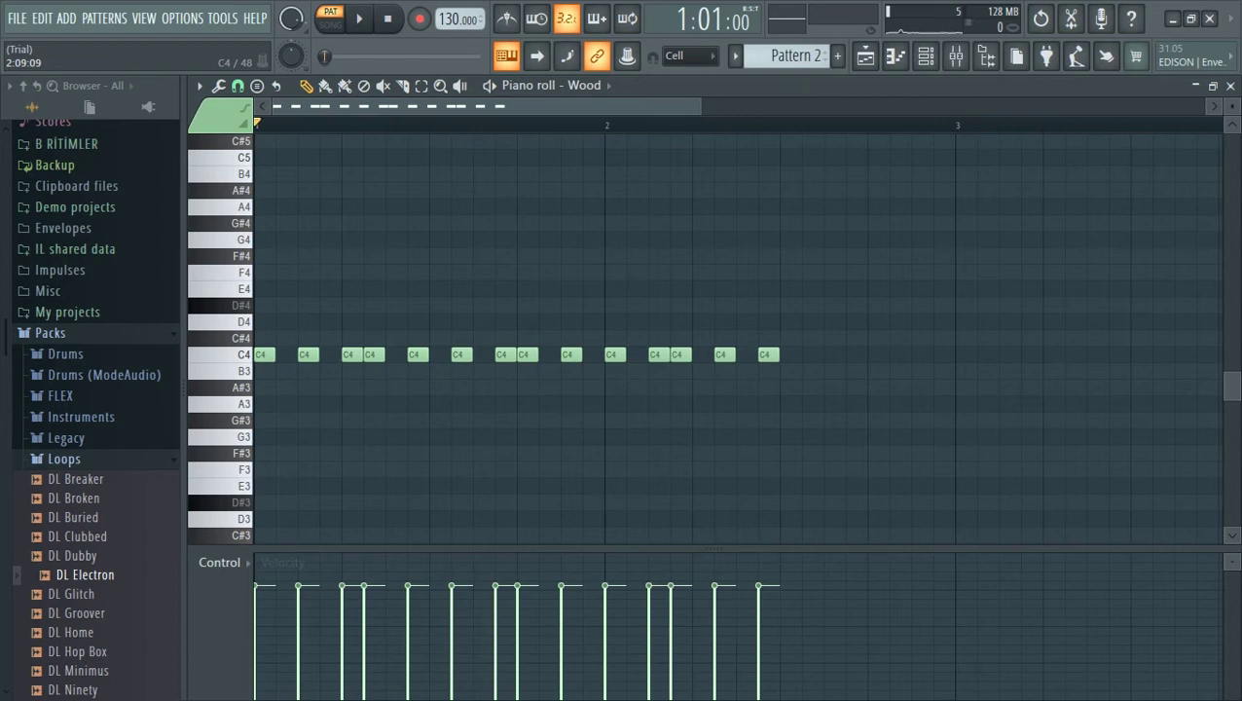
key(z)
key(z)
key(z)
key(z)
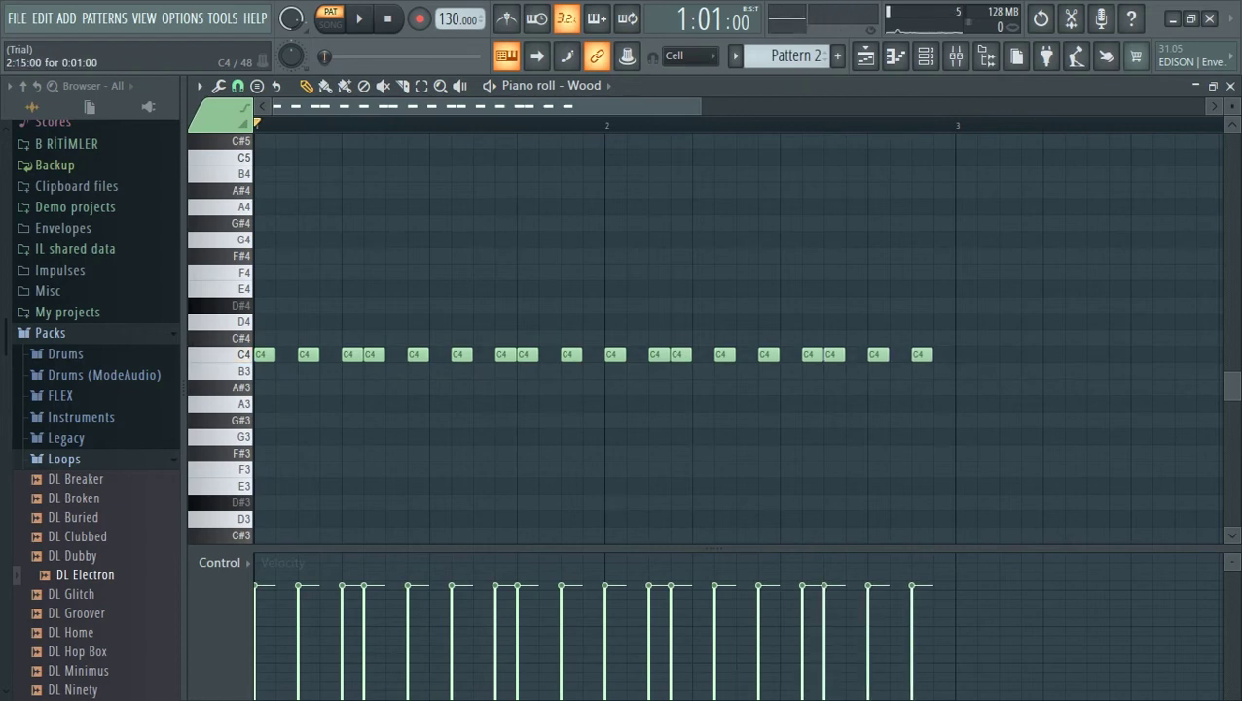
key(space)
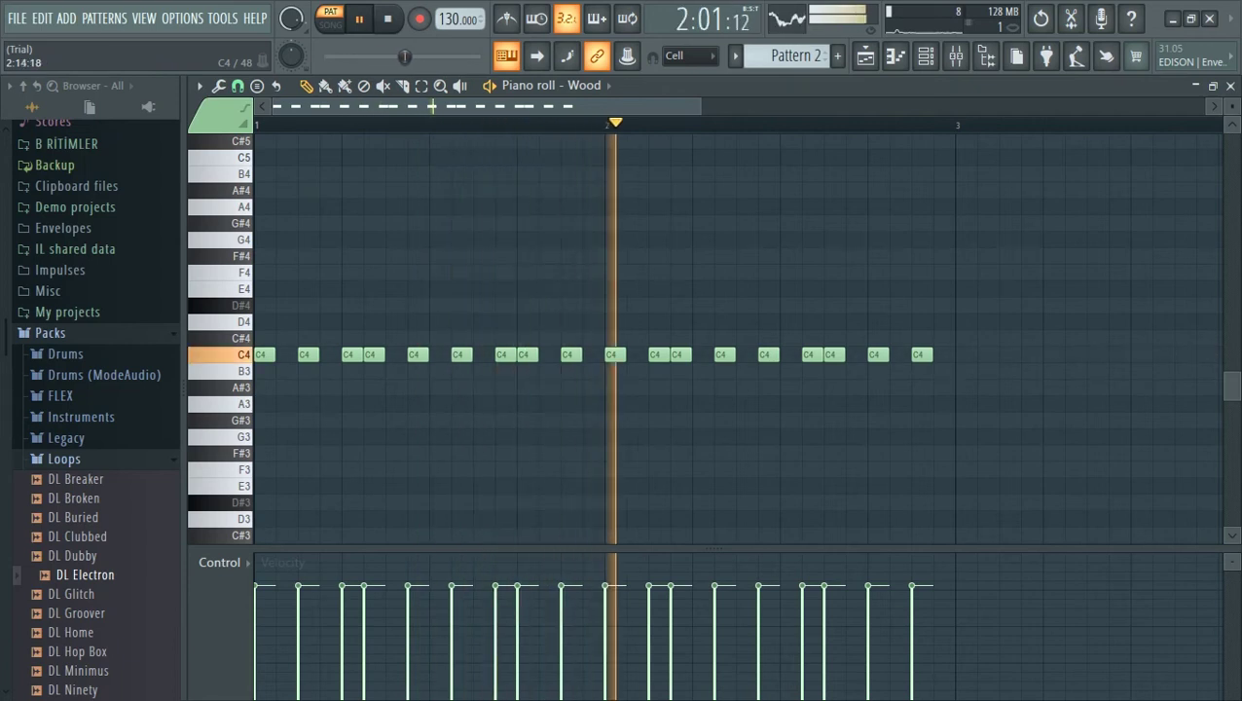
Step: Stop playback and place one-step G#6 notes on steps 1, 3, 5 and 6 of bar 3
drag(582, 106, 723, 106)
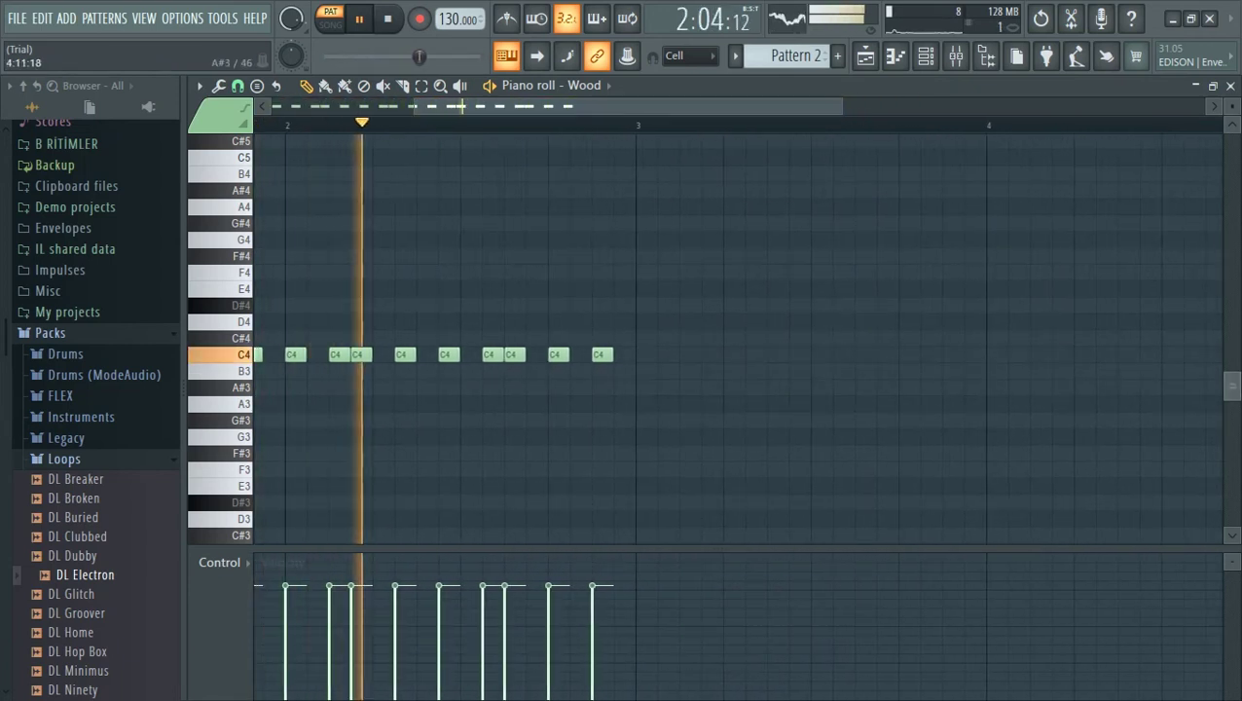
scroll(707, 341, up, 5)
drag(1232, 355, 1232, 320)
scroll(707, 340, up, 6)
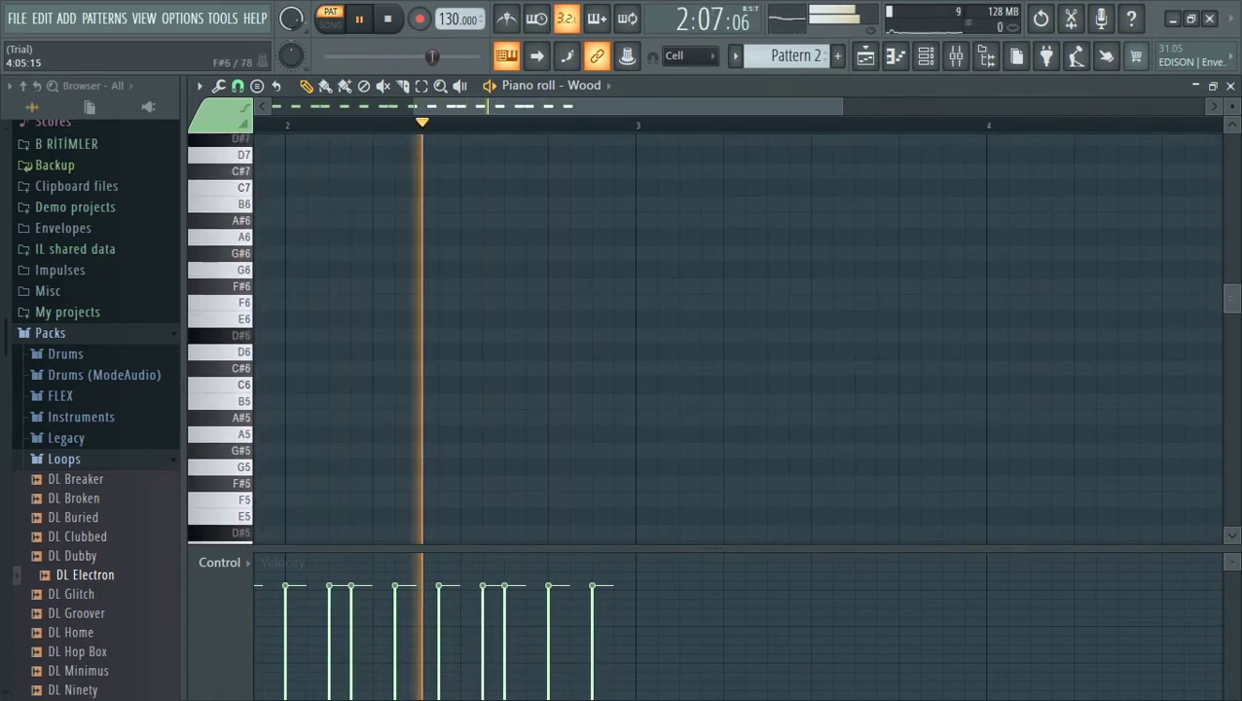
key(space)
click(644, 254)
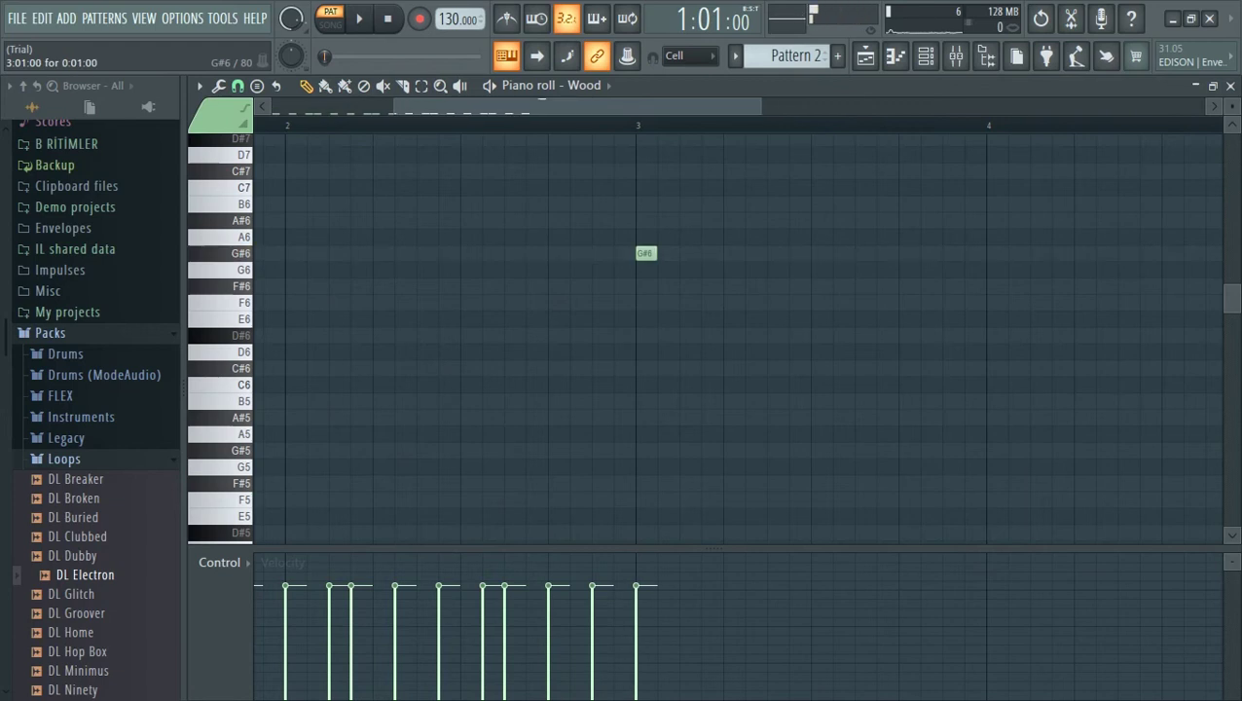
click(687, 253)
click(732, 253)
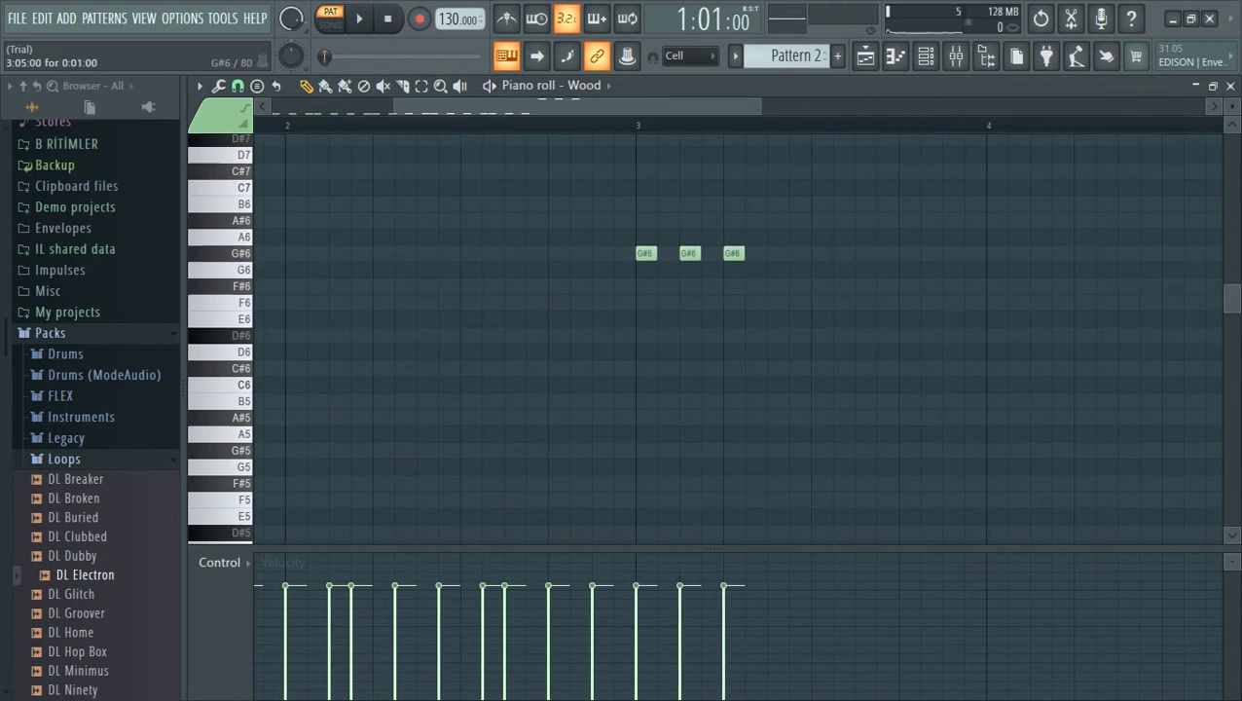
click(752, 253)
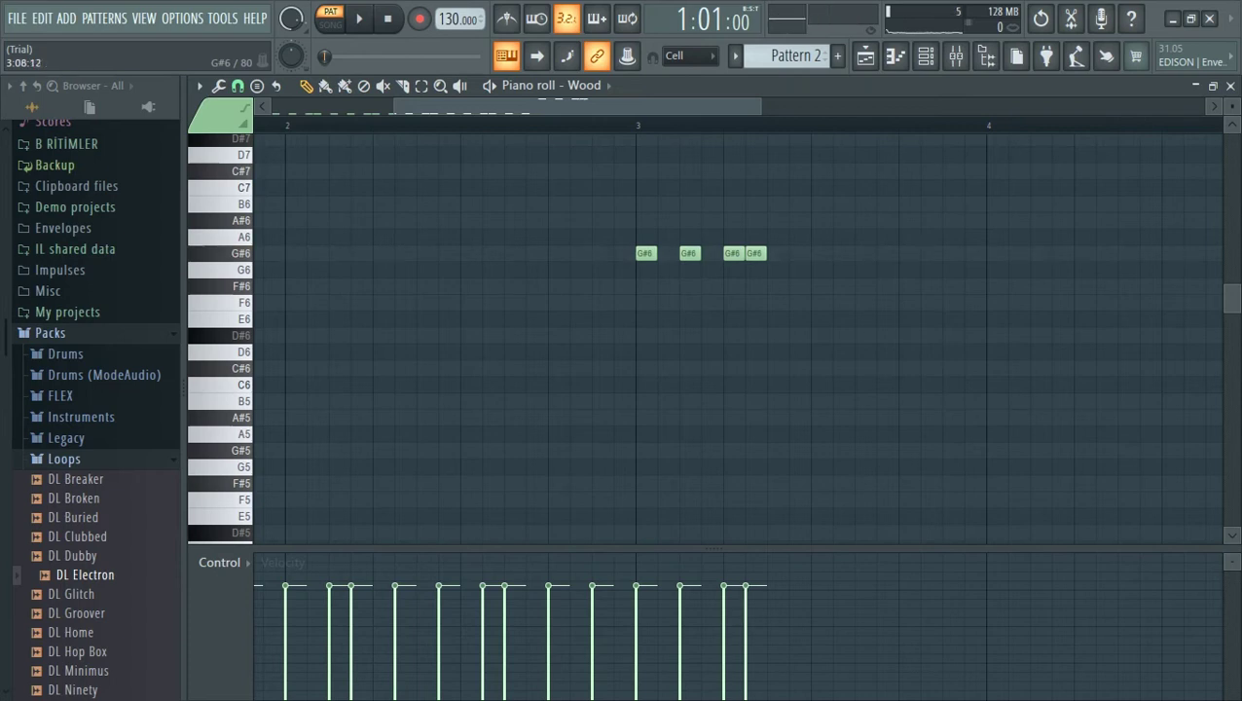
Step: Continue the G#6 line with notes on steps 8, 10, 12, 13 and 15 of bar 3 and on step 1 of bar 4
click(797, 253)
click(885, 253)
drag(885, 254, 842, 253)
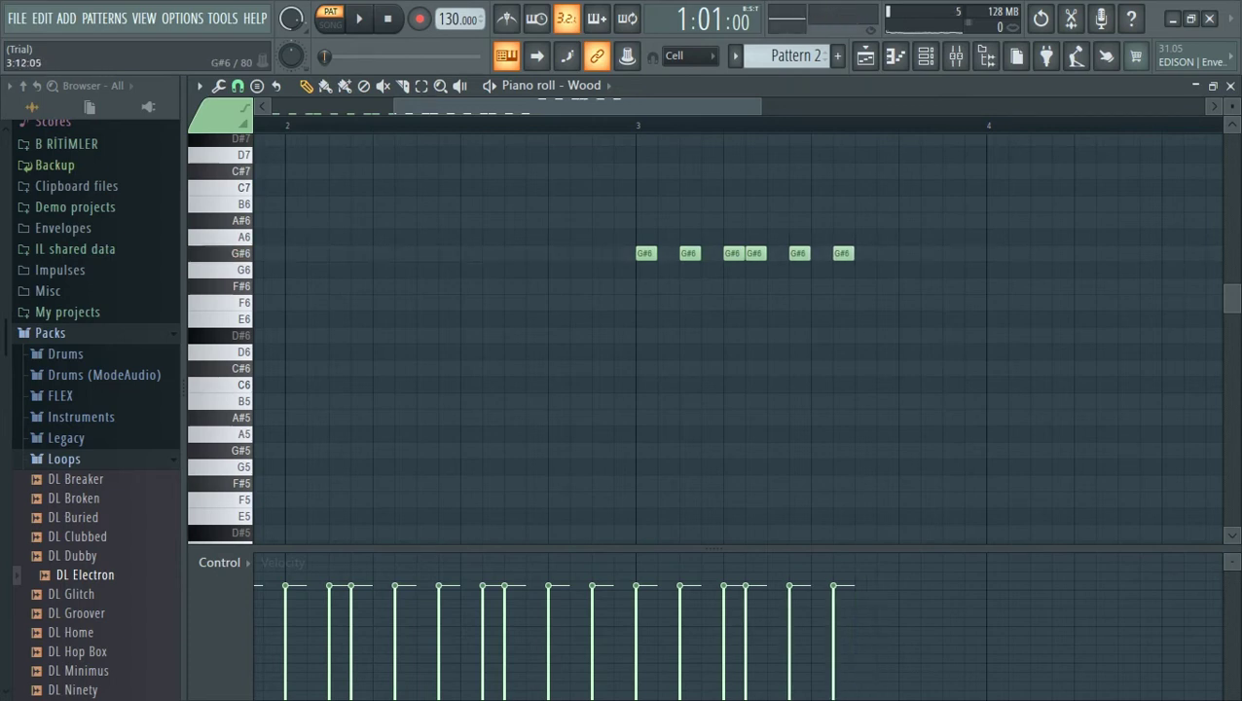
click(885, 253)
click(908, 254)
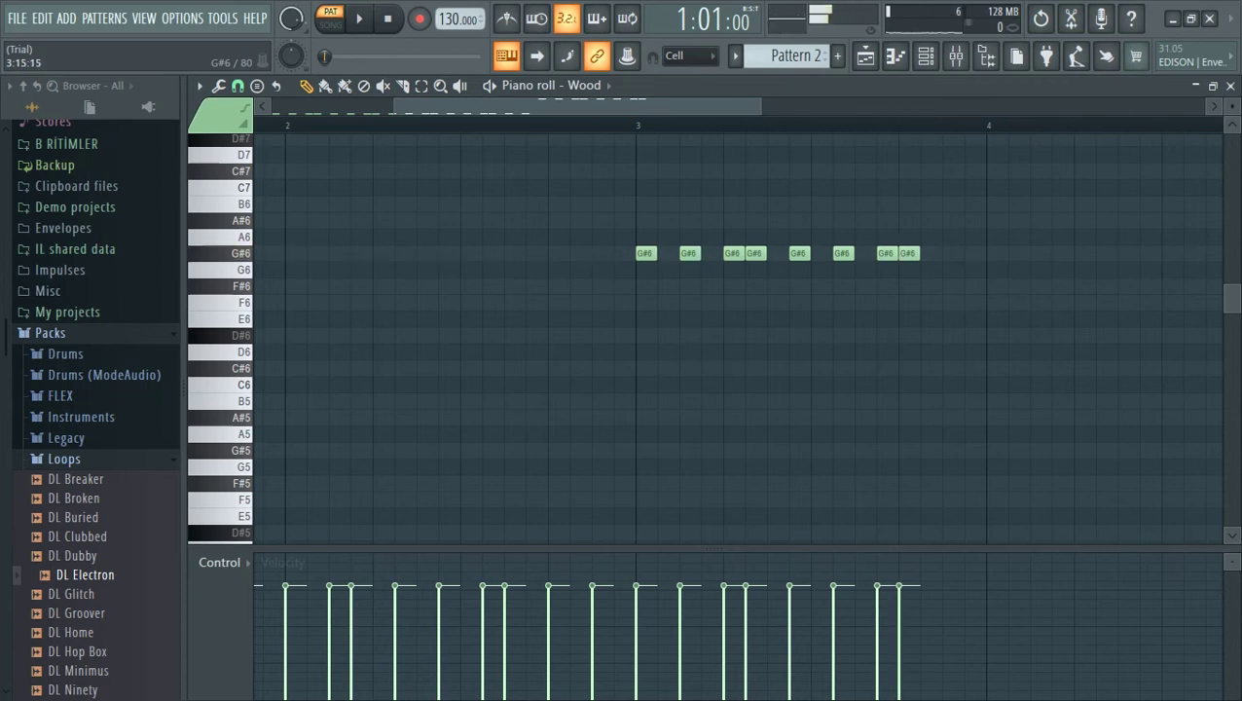
click(951, 253)
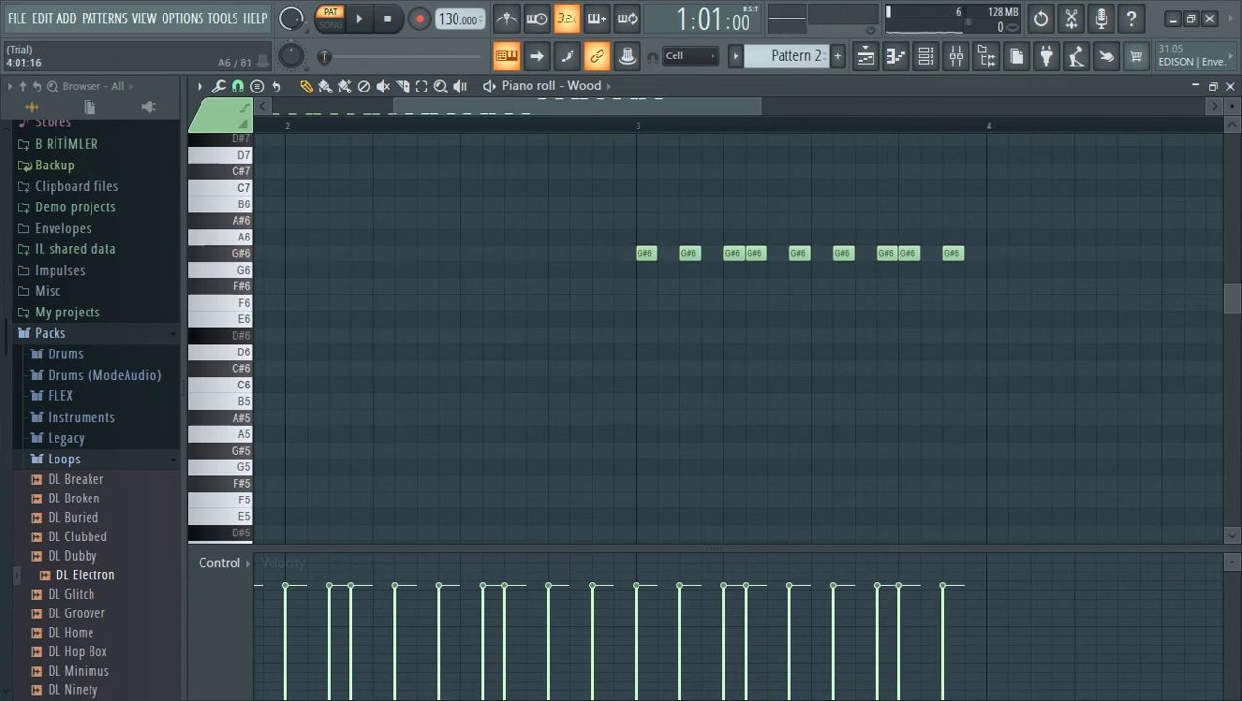
click(997, 239)
drag(996, 239, 996, 259)
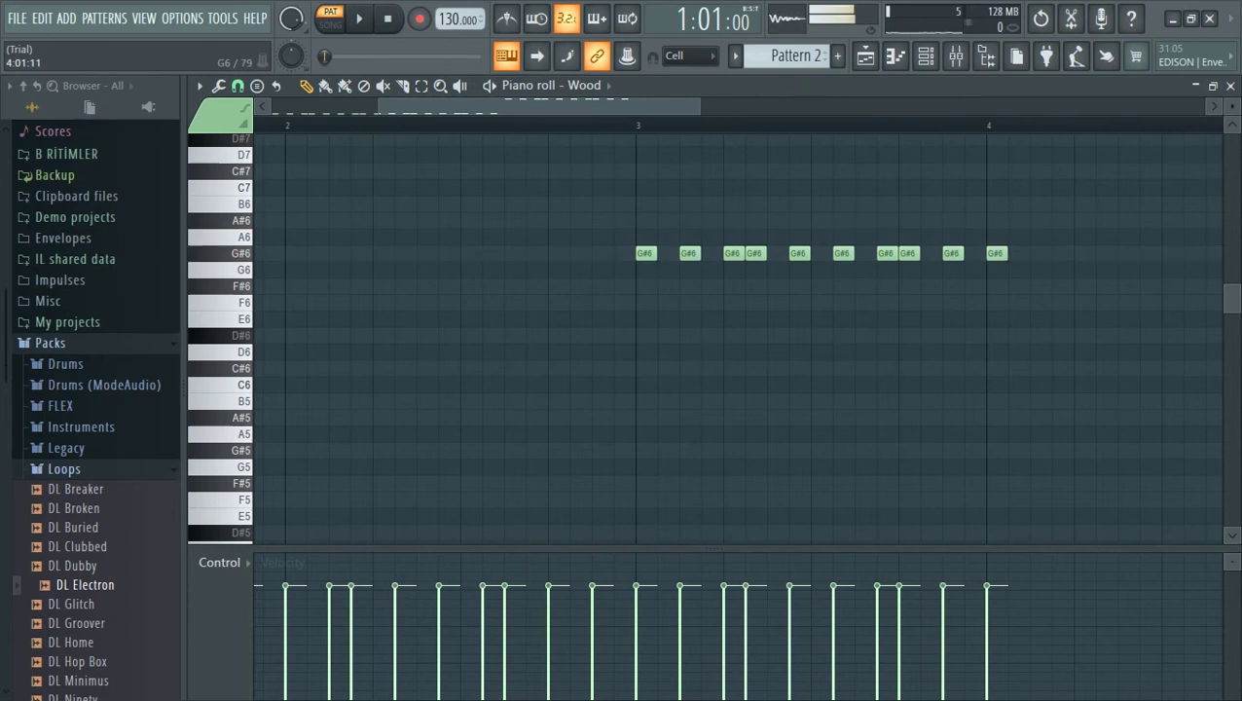
Step: Compare with the C4 rhythm of bars 1 and 2, and add G#6 notes on steps 3, 4, 6 and 8 of bar 4
drag(633, 106, 525, 106)
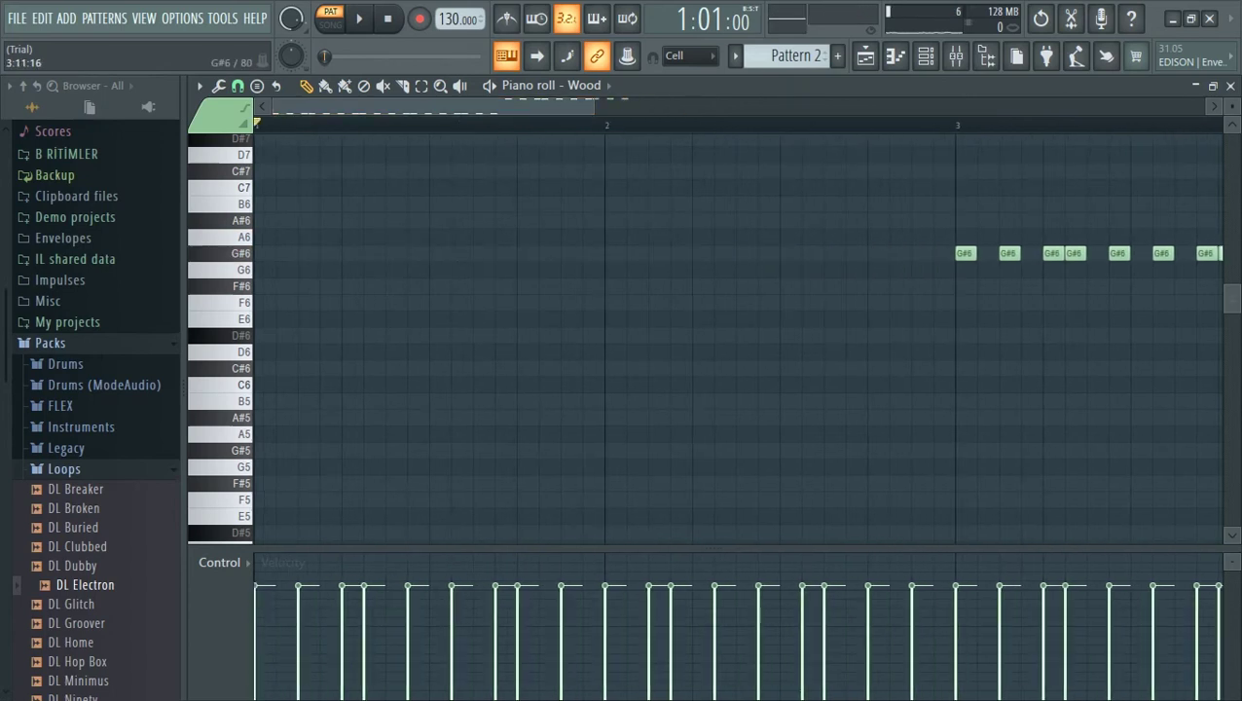
scroll(706, 337, down, 5)
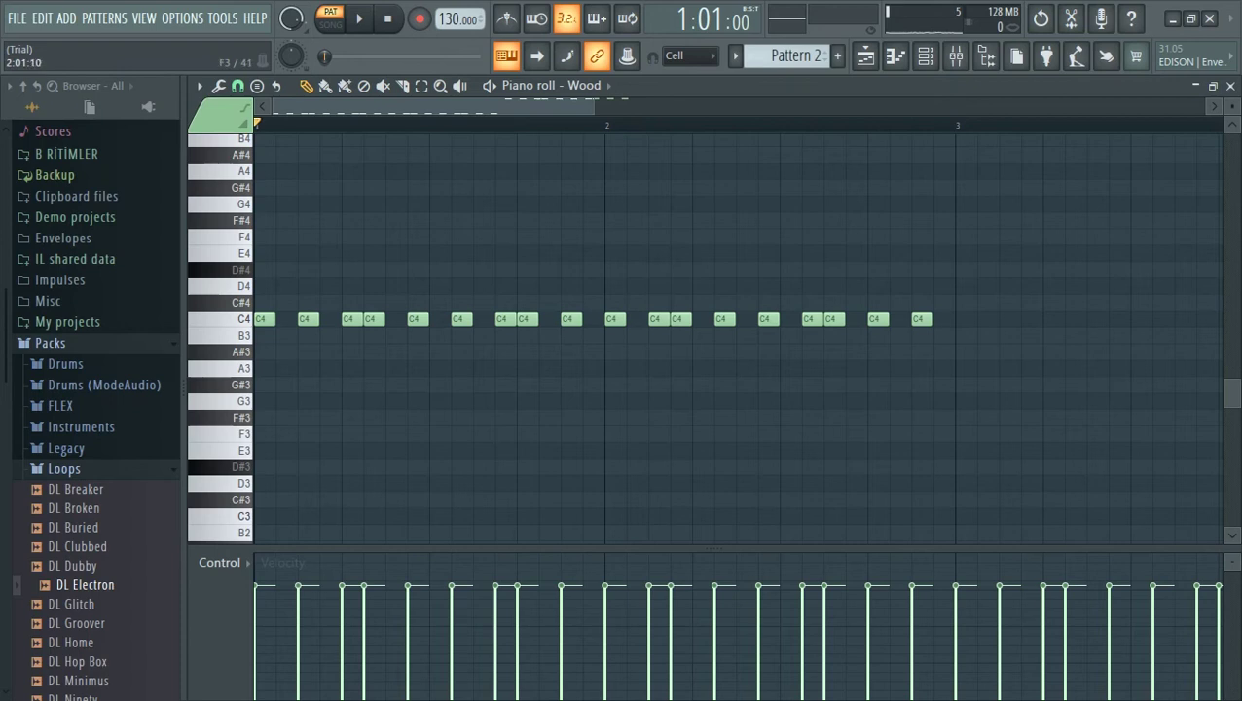
drag(423, 106, 527, 106)
drag(1232, 393, 1232, 299)
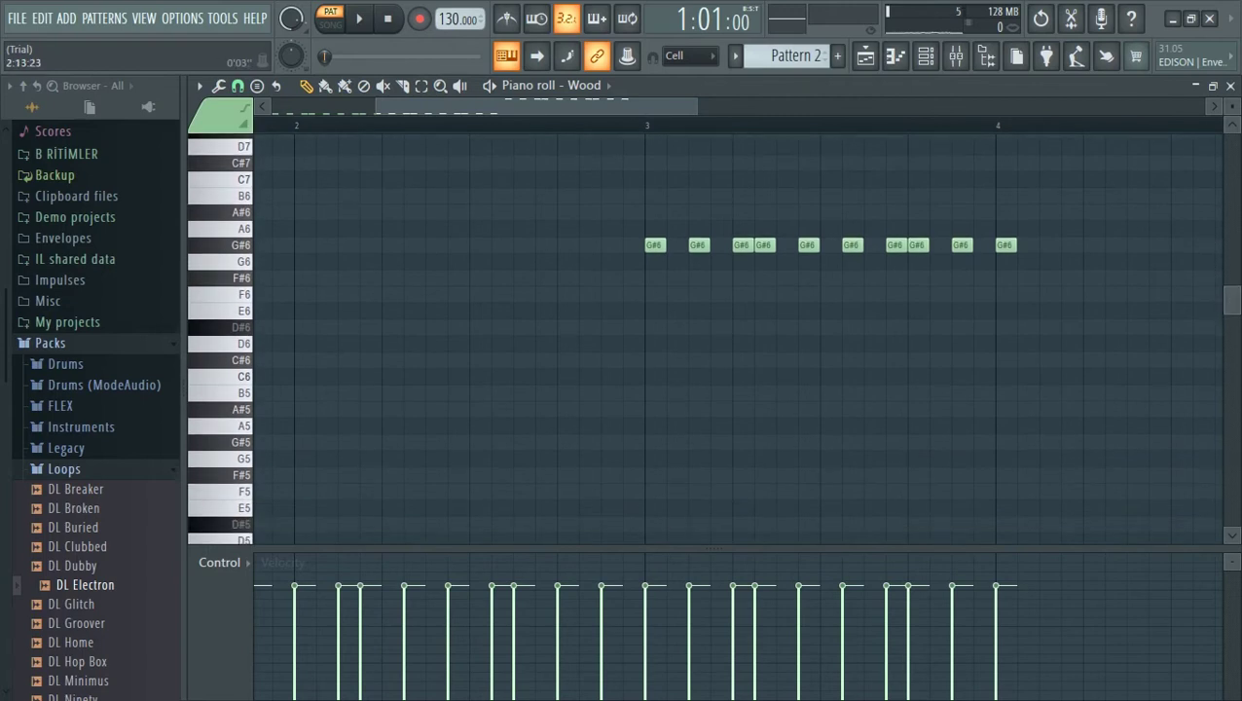
mouse_move(569, 106)
mouse_down()
mouse_move(695, 106)
mouse_move(585, 106)
mouse_up()
scroll(736, 331, right, 5)
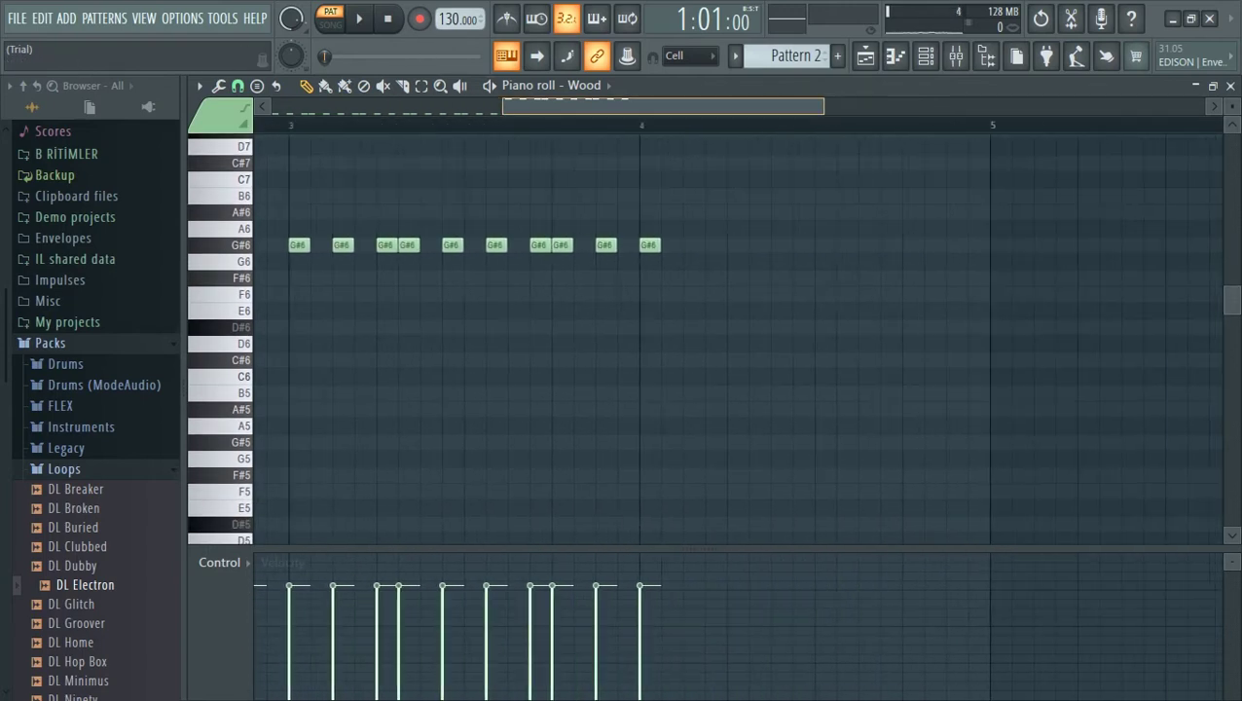
click(648, 245)
click(627, 245)
click(691, 245)
click(735, 244)
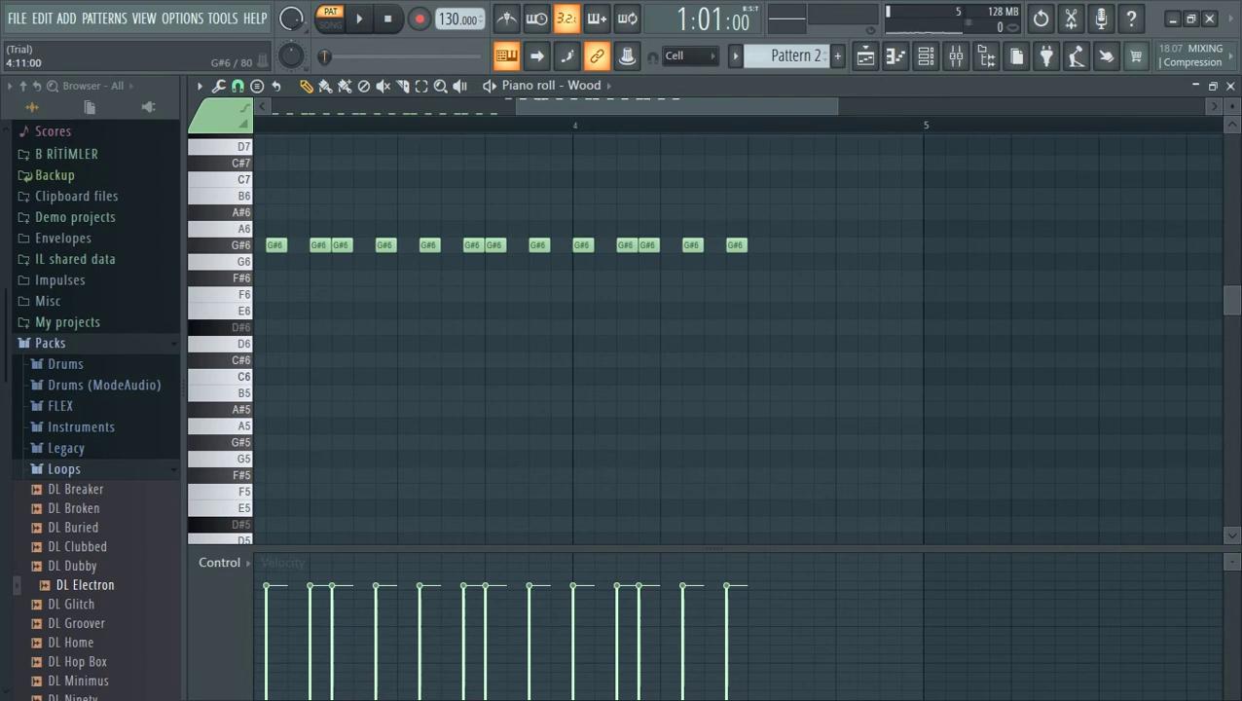
Step: Complete bar 4 with G#6 notes on steps 10, 11, 13 and 15 and play the pattern through it
click(778, 244)
click(801, 244)
click(845, 244)
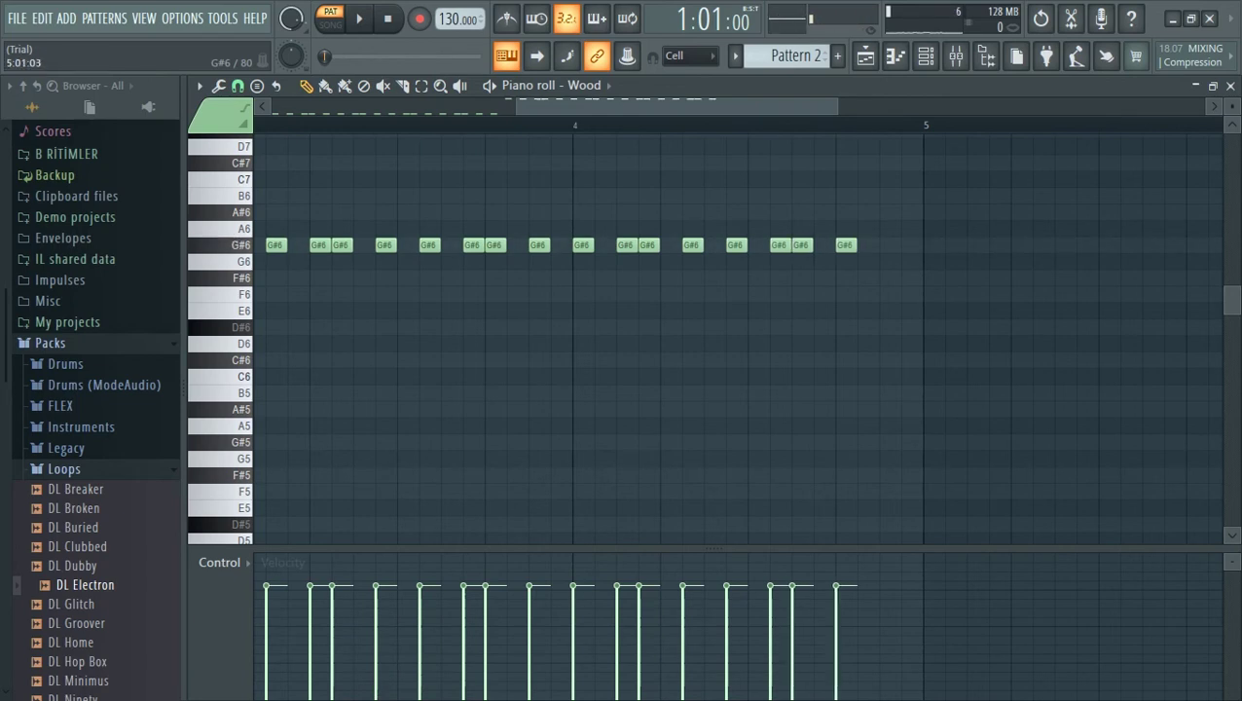
click(886, 245)
key(space)
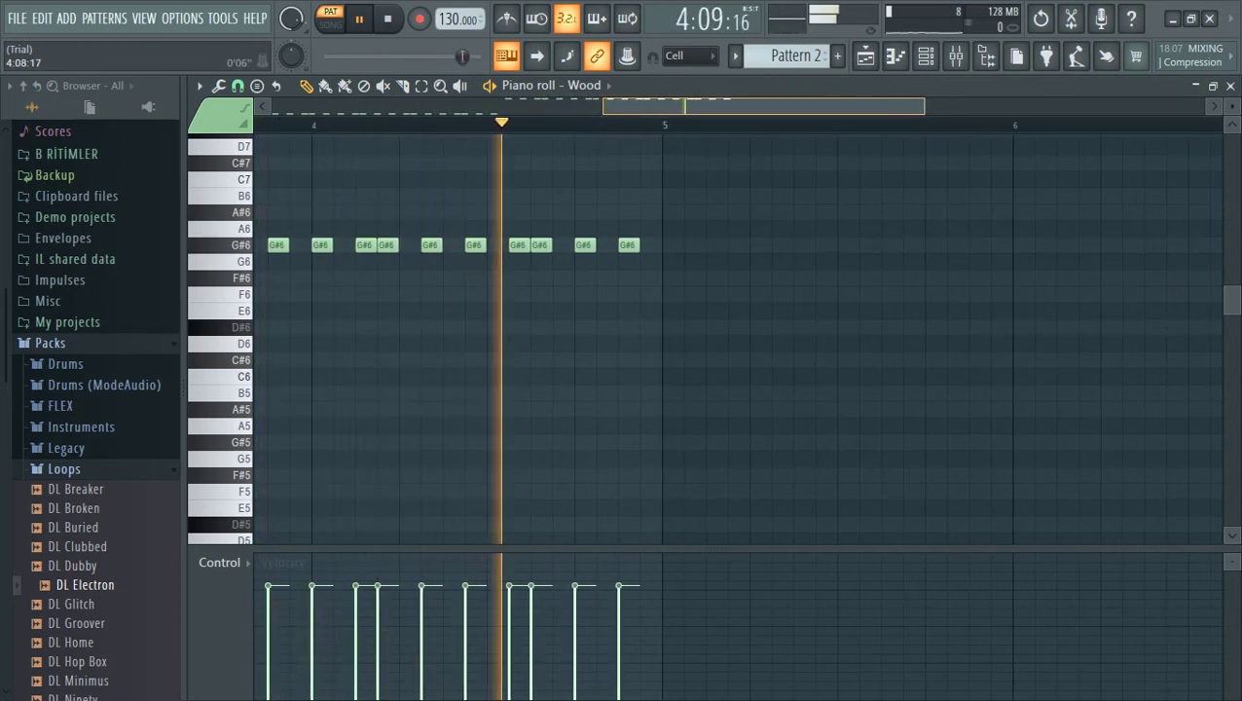
key(space)
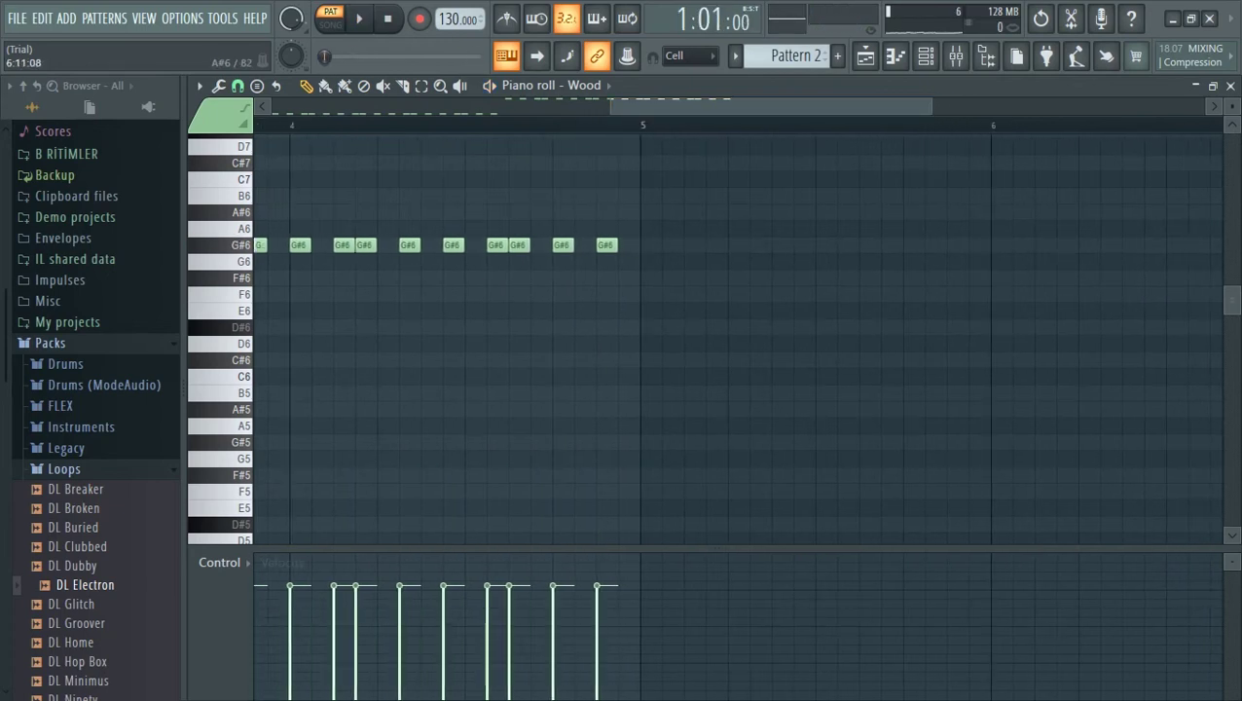
Step: Place alternating one-step C4 and C#4 notes across steps 1 to 8 of bar 5, starting on C4
scroll(706, 338, down, 6)
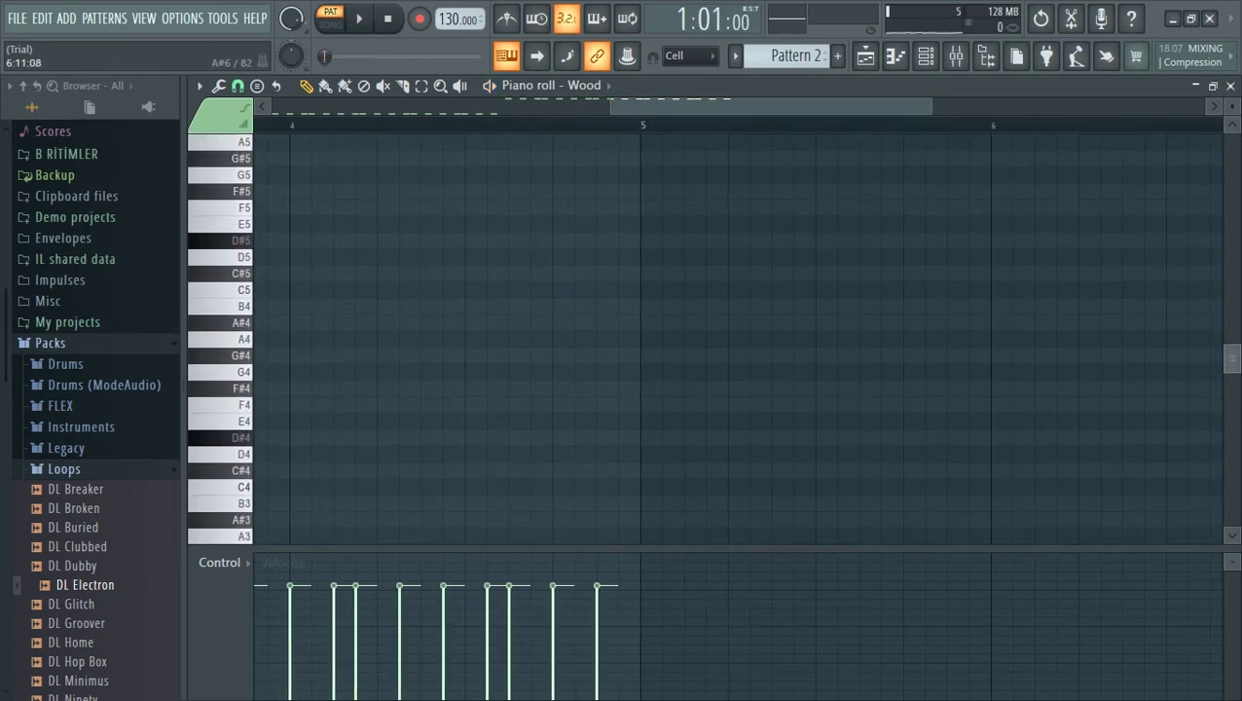
scroll(706, 338, down, 3)
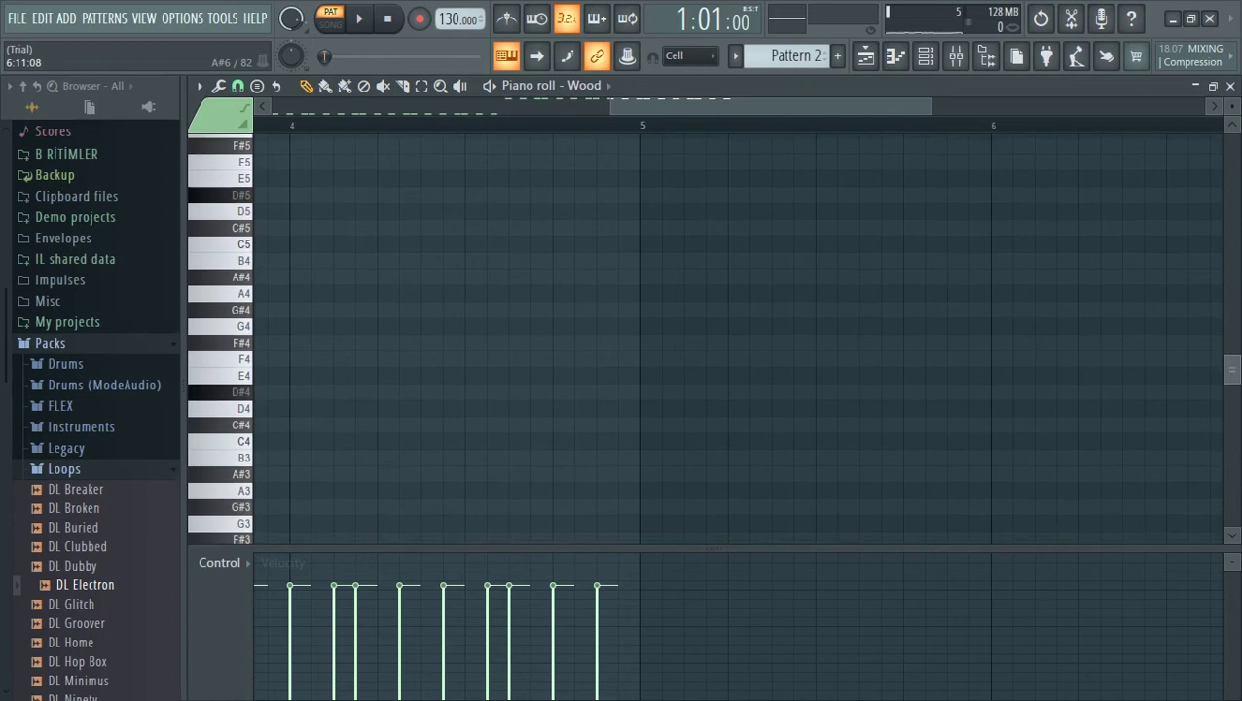
click(651, 434)
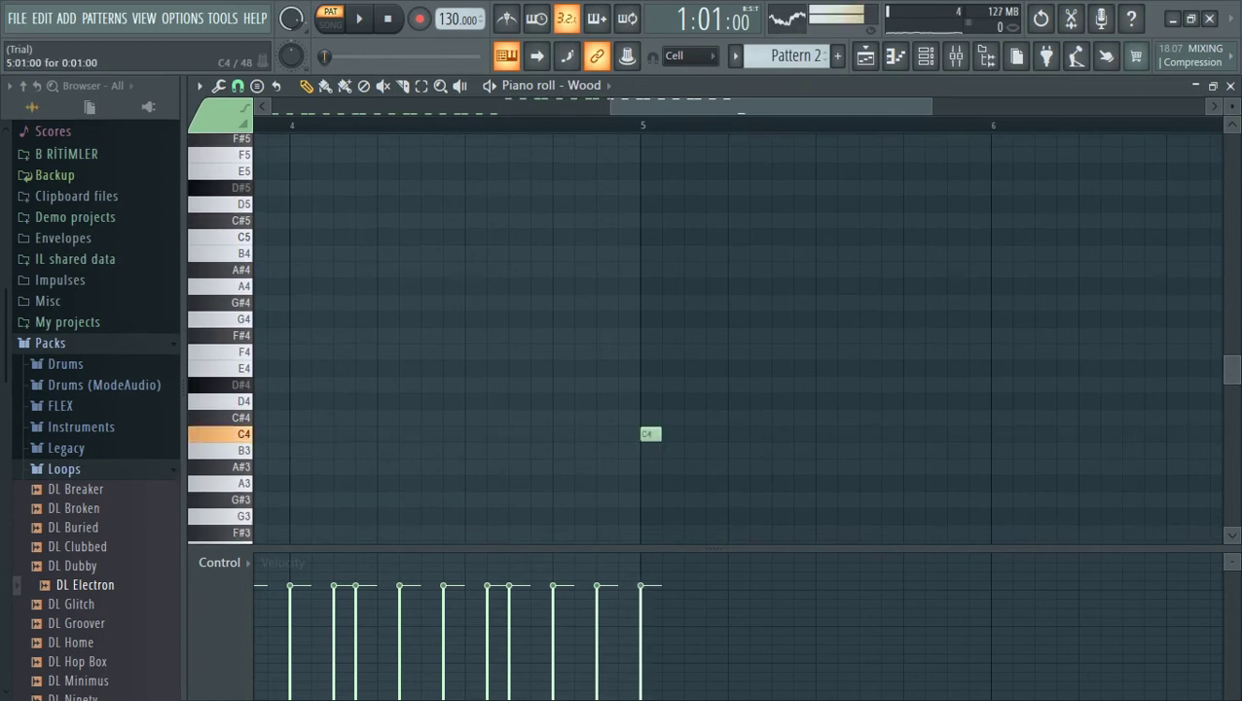
click(672, 418)
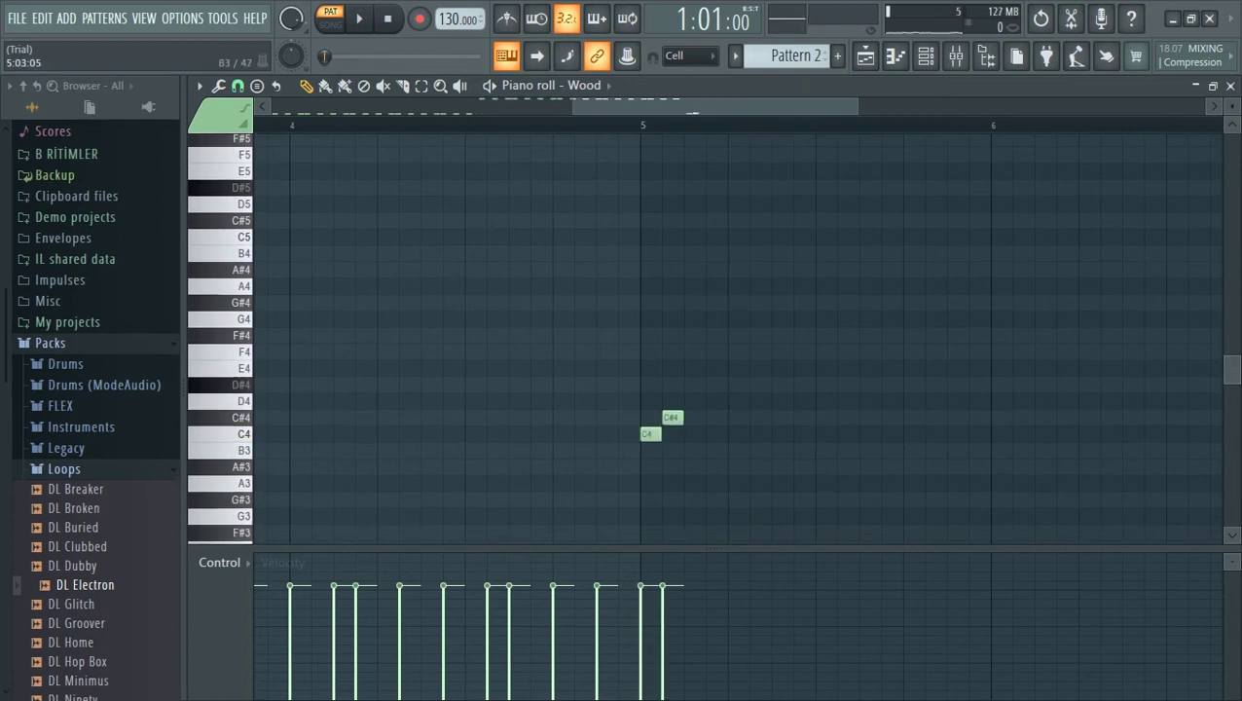
key(z)
key(s)
key(z)
key(s)
click(782, 434)
click(804, 419)
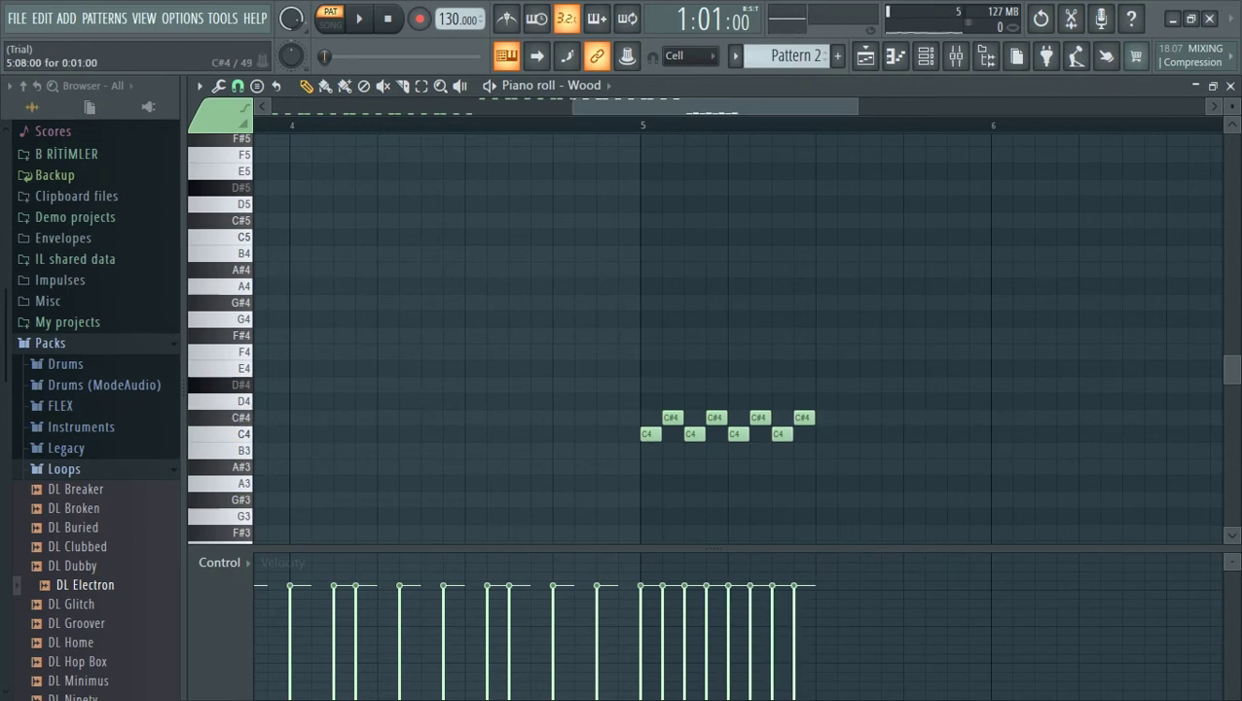
Step: Fill steps 9 to 16 of bar 5 with alternating one-step C#4 and C4 notes, starting on C#4
key(s)
key(z)
key(s)
key(z)
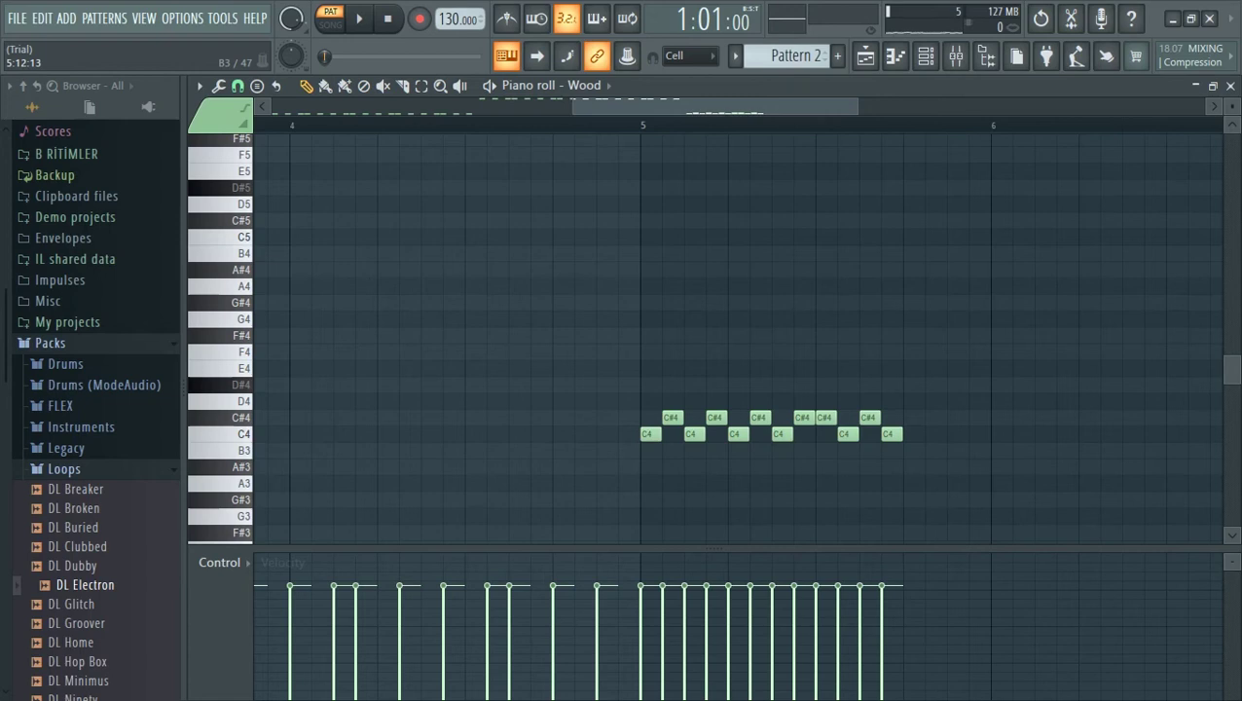
key(s)
key(z)
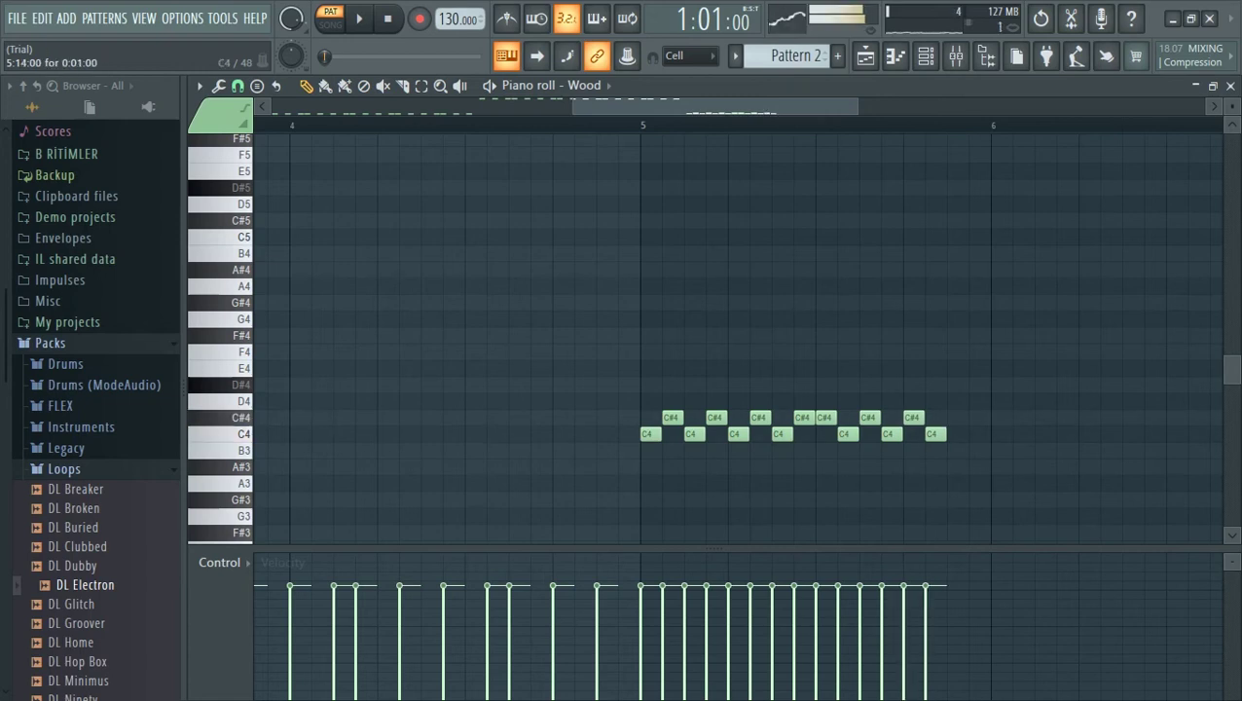
key(s)
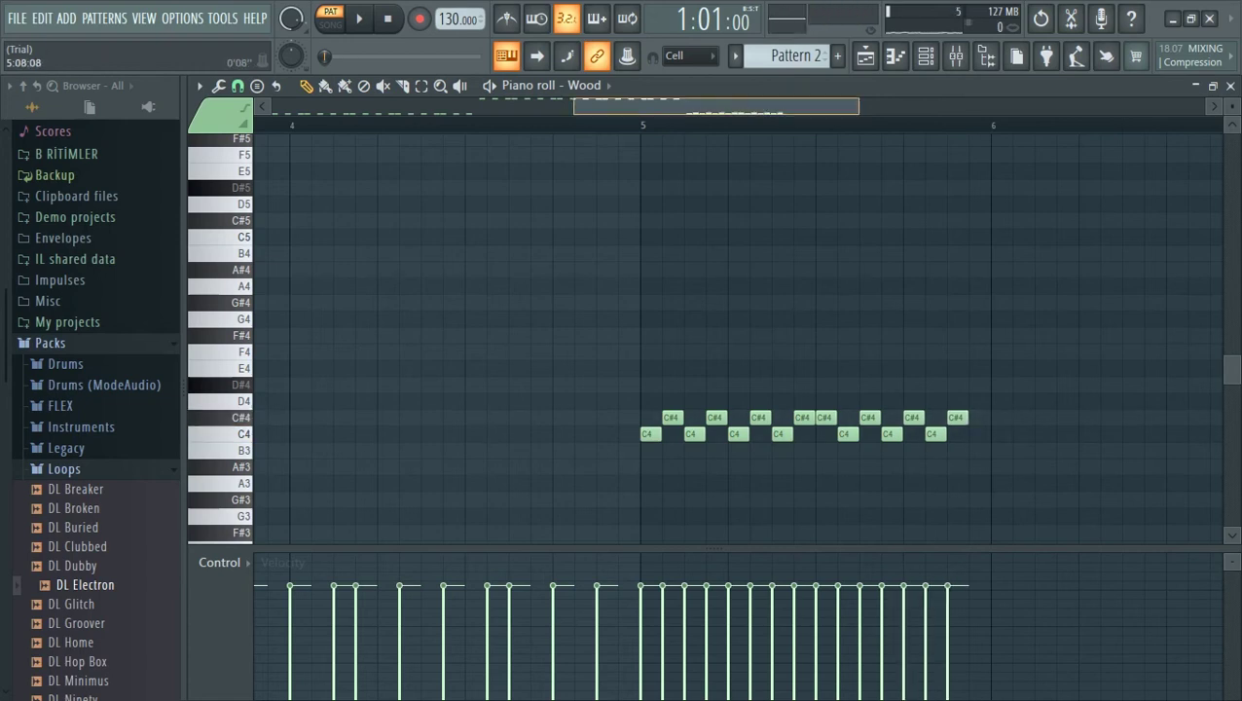
key(z)
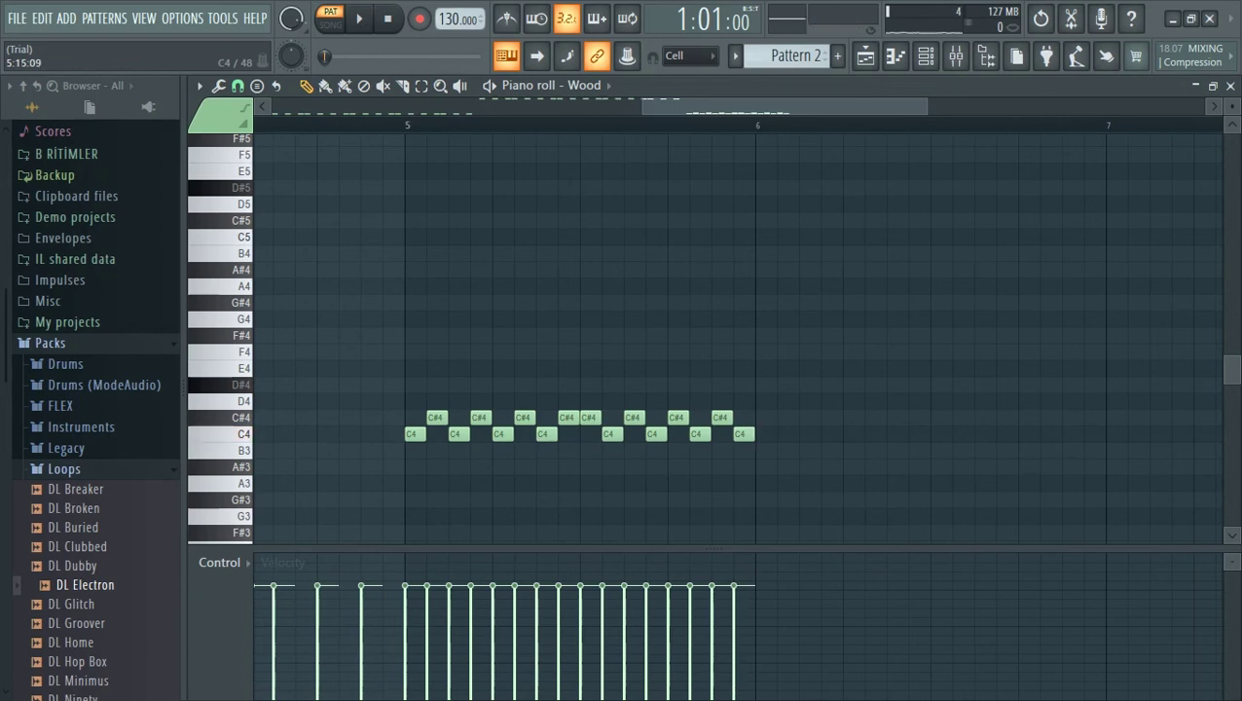
Step: Play the pattern, and copy bar 5's alternating C4 and C#4 notes into bar 6, raised to G#6 and A6
key(space)
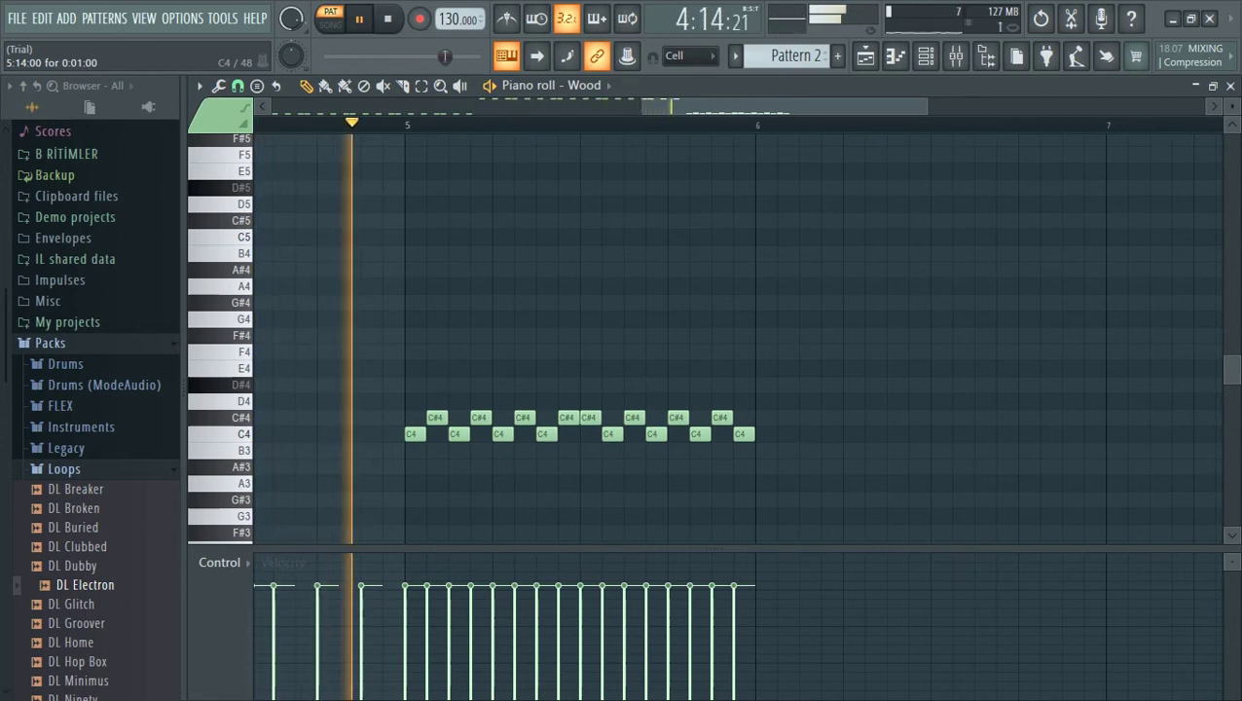
key(space)
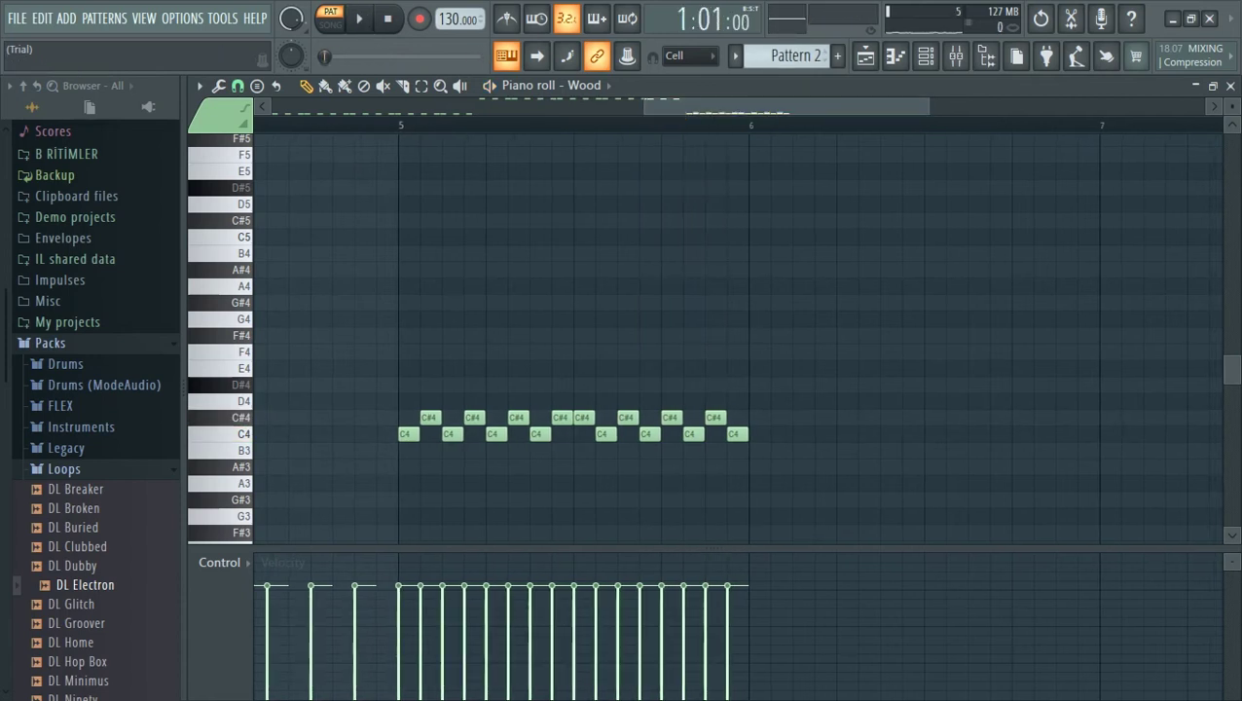
drag(326, 307, 778, 541)
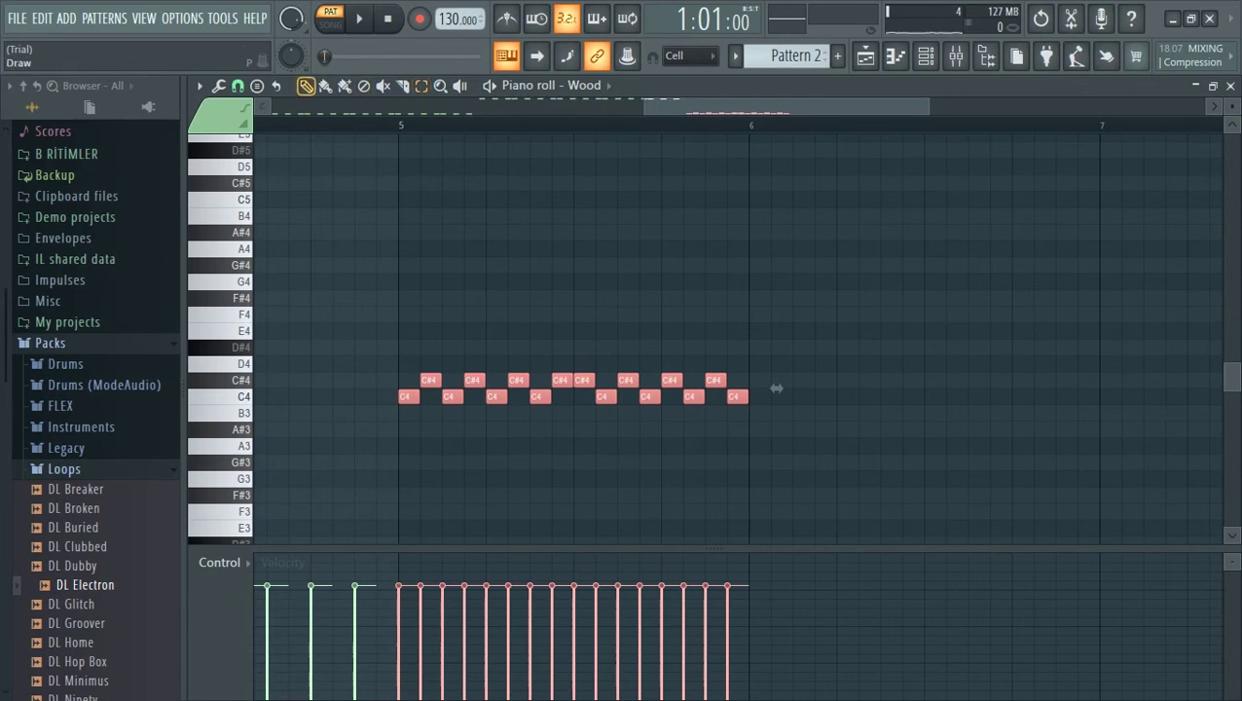
key(e)
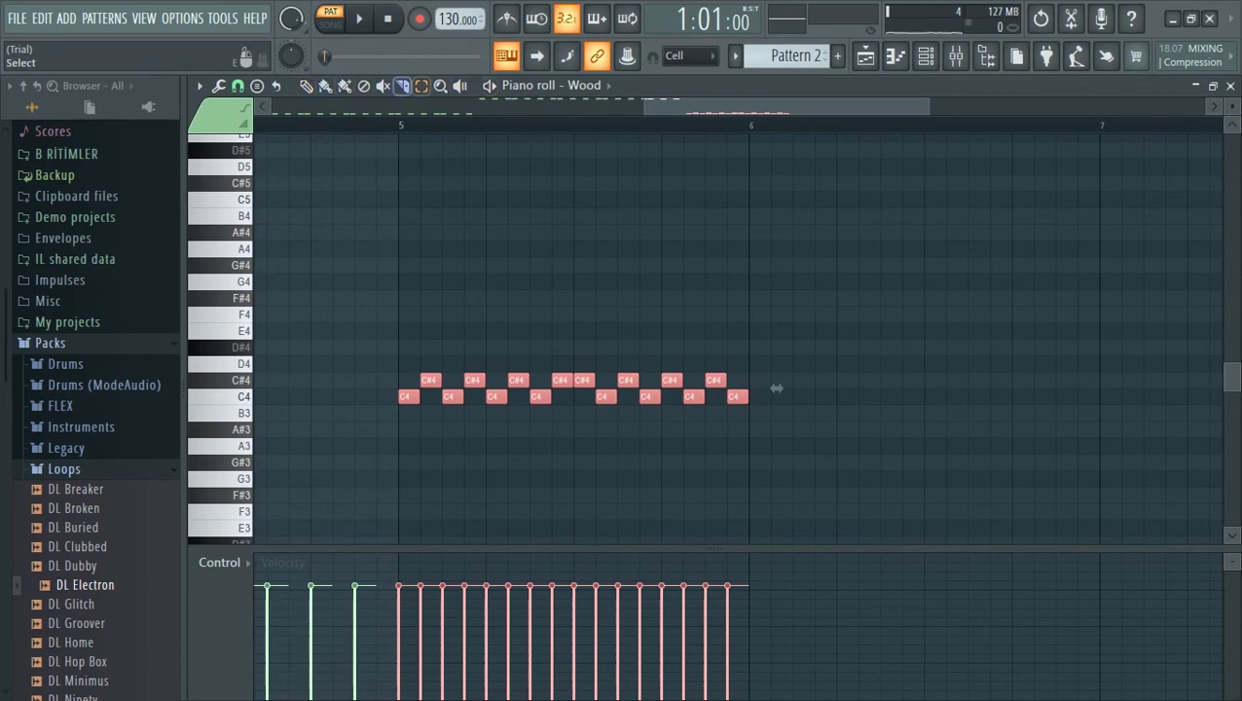
drag(1232, 376, 1233, 319)
scroll(776, 540, up, 4)
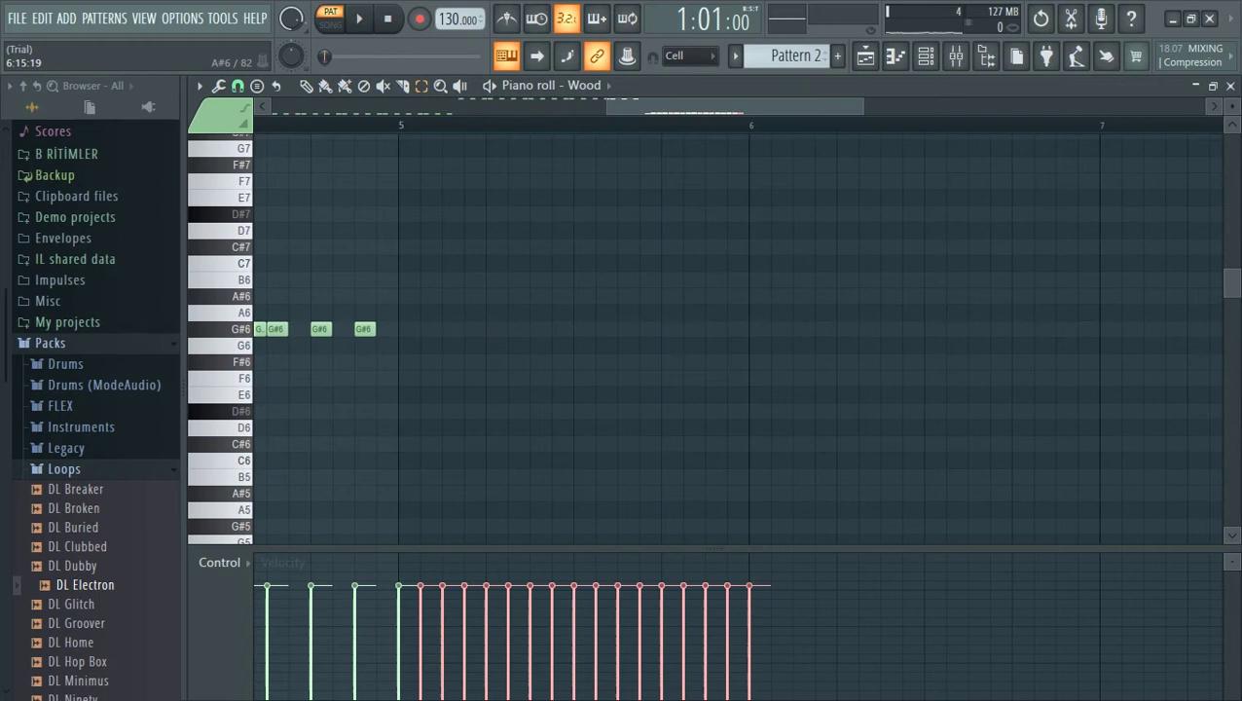
drag(799, 584, 820, 320)
Step: Play the Wood pattern to check the melody with the alternating G#6 and A6 notes in bar 6
key(space)
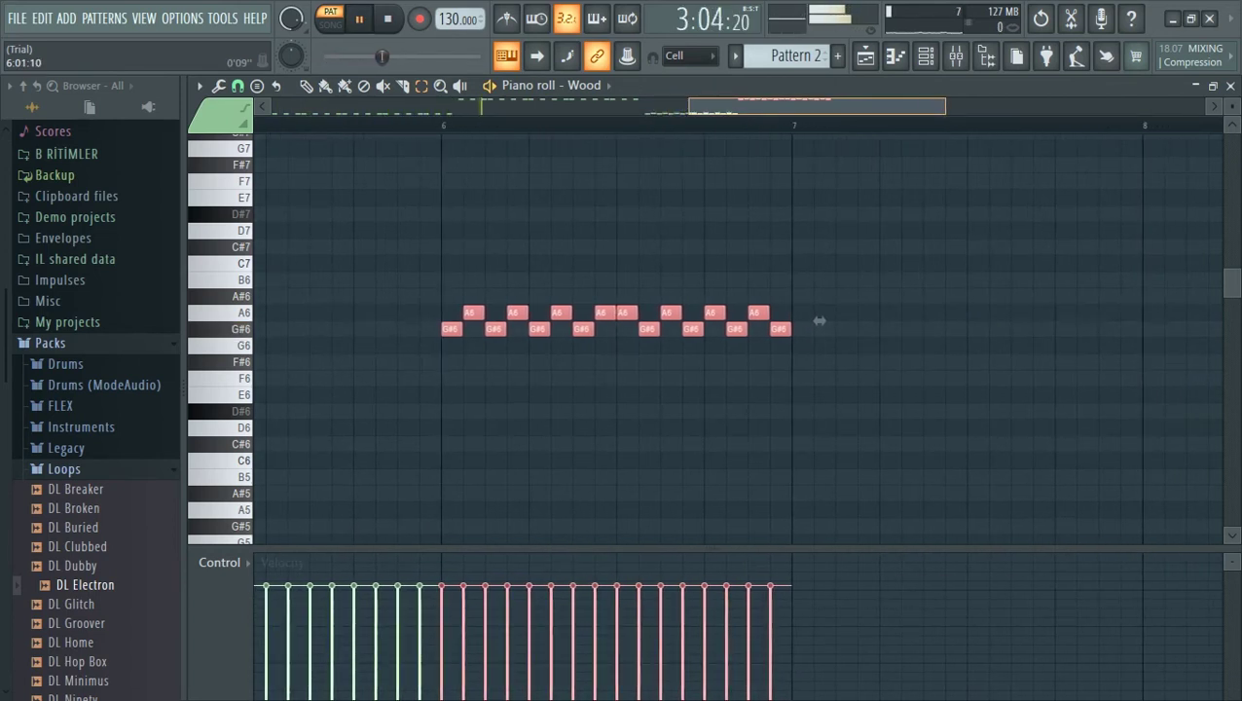
drag(820, 321, 174, 322)
key(space)
drag(983, 106, 1196, 106)
drag(6, 320, 647, 320)
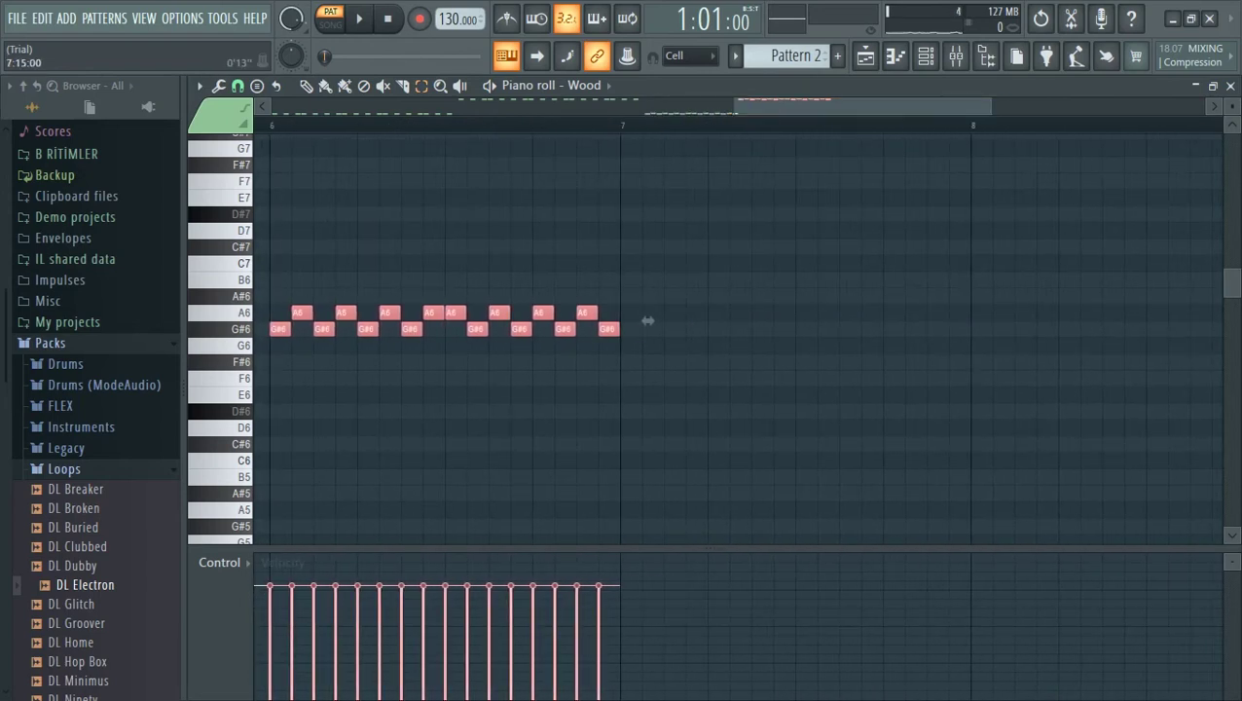
Step: Extend the Wood melody through bar 12, ending with alternating G#6 and A6 notes, and play the pattern
drag(647, 321, 692, 111)
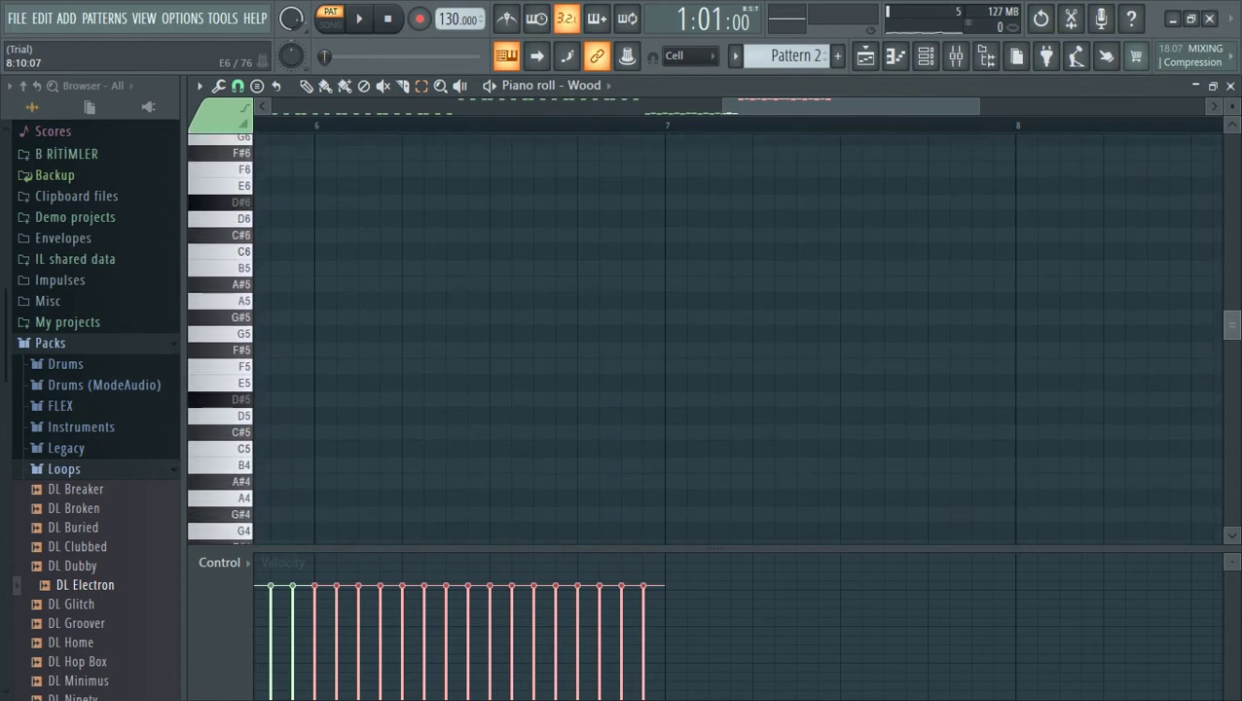
drag(1232, 325, 1232, 384)
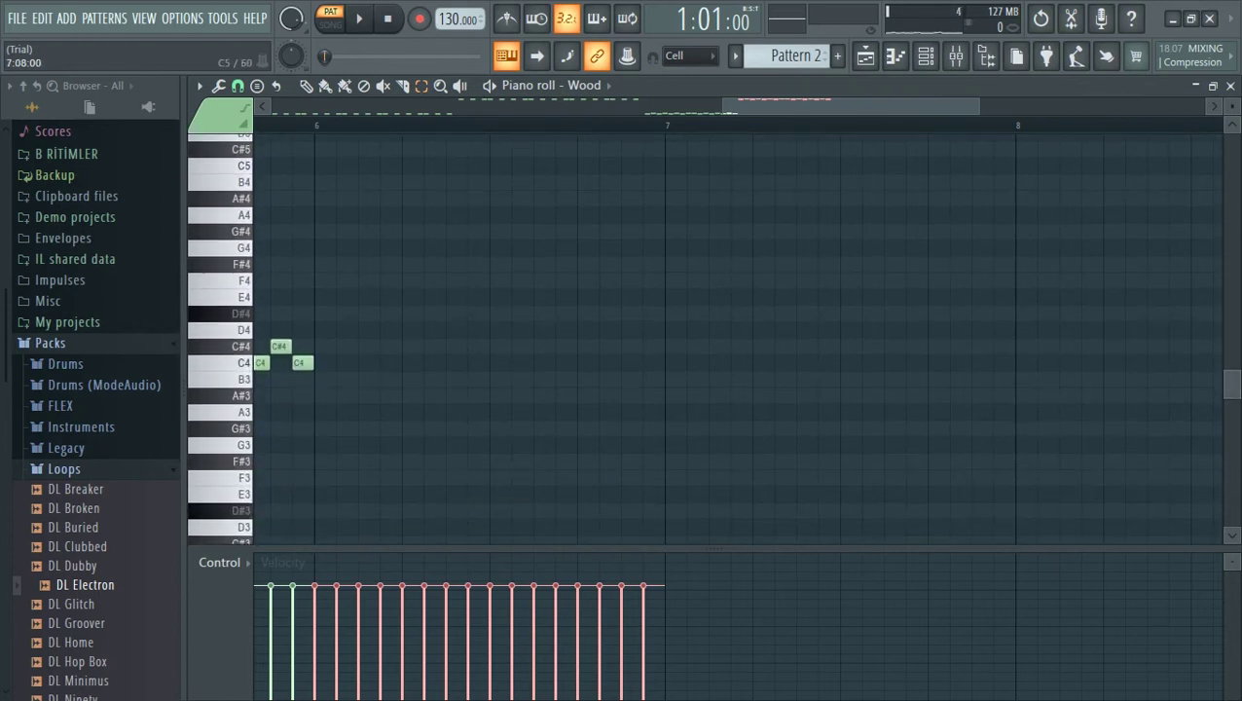
mouse_move(782, 107)
mouse_down()
mouse_move(798, 107)
mouse_move(786, 107)
mouse_up()
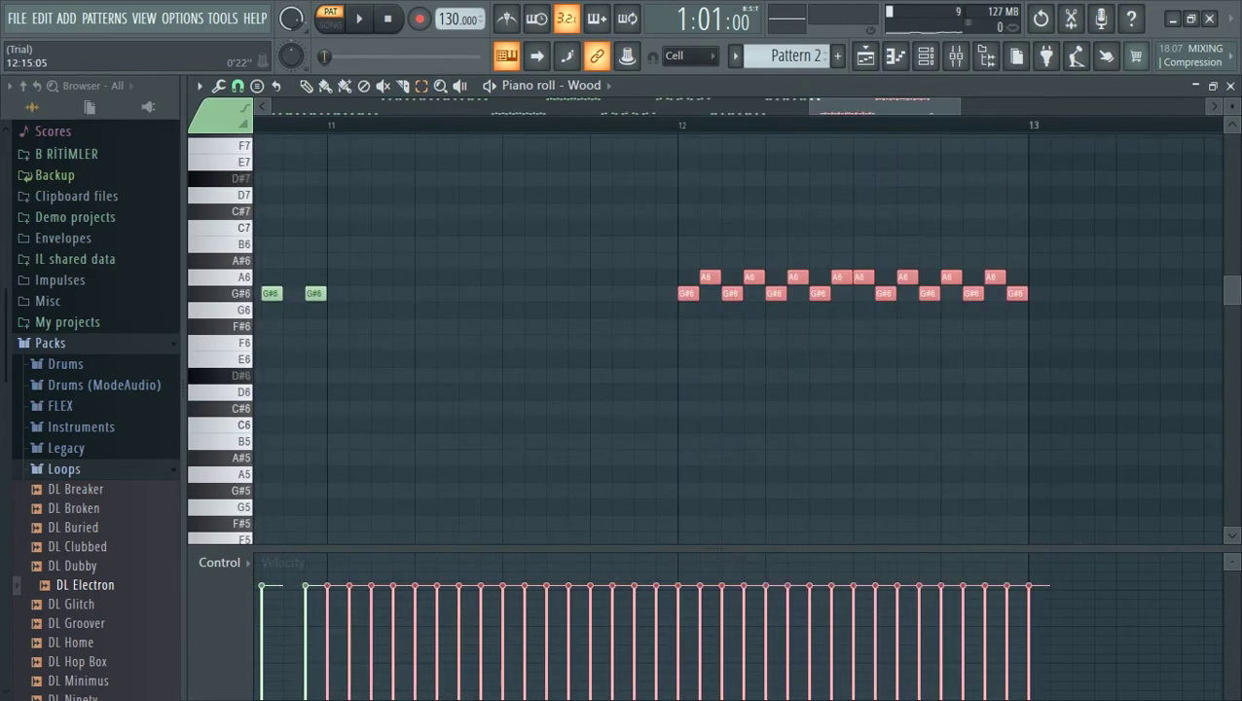
key(space)
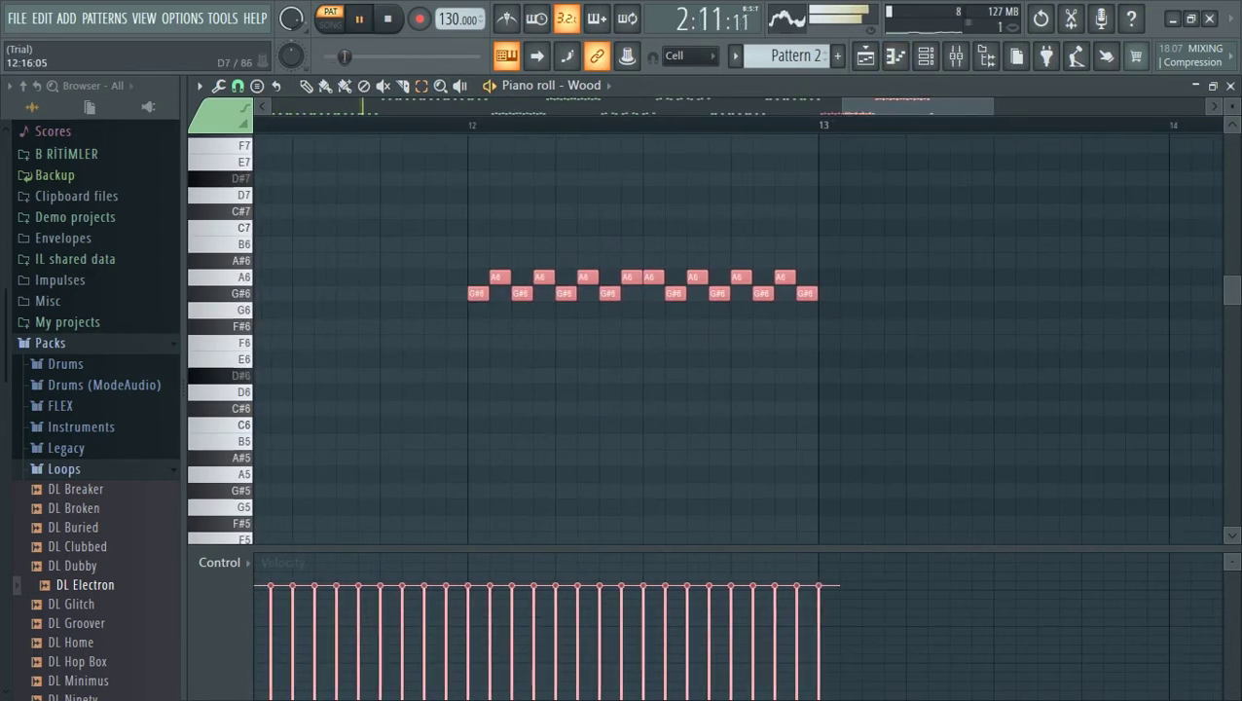
key(space)
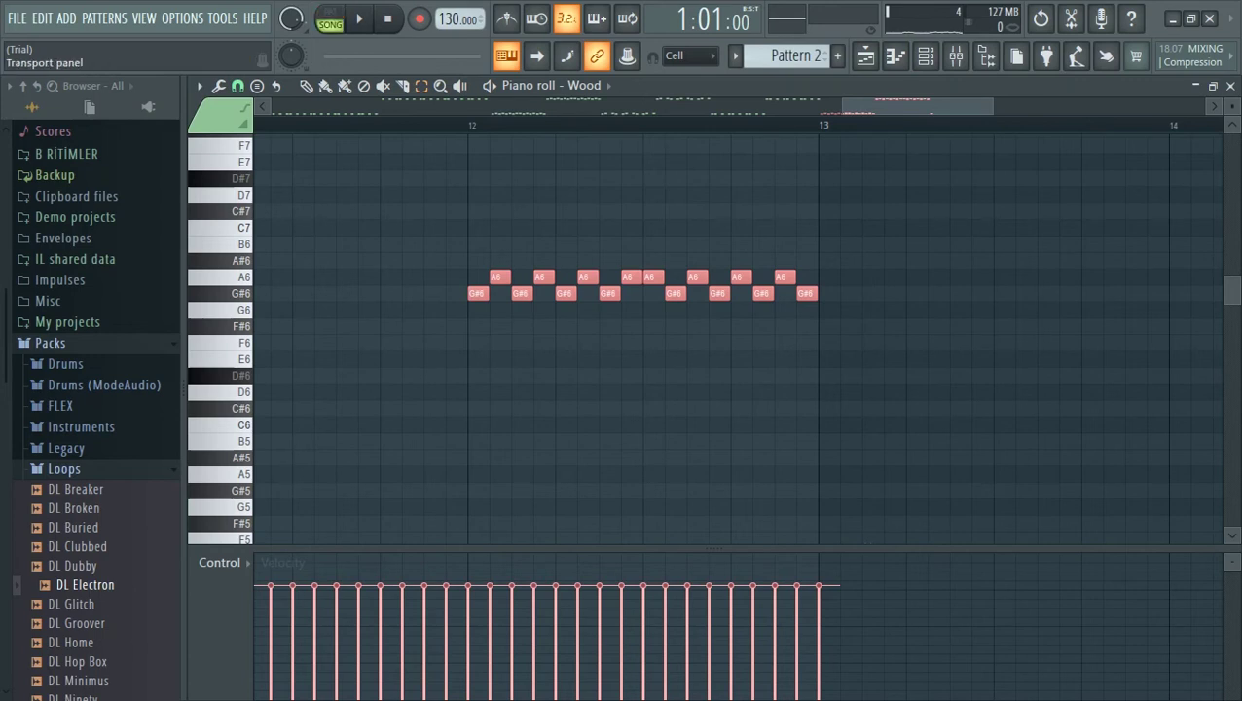
Step: Show the playlist in song mode and list the project's patterns for placement
click(865, 56)
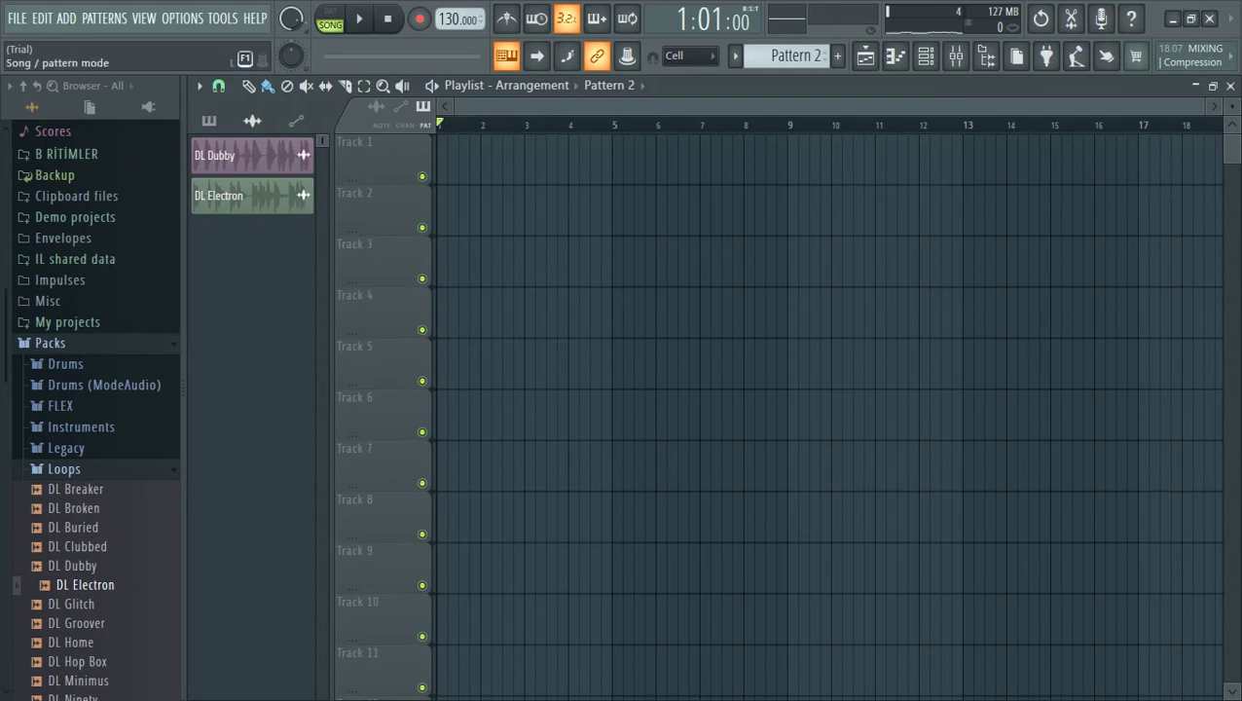
click(208, 120)
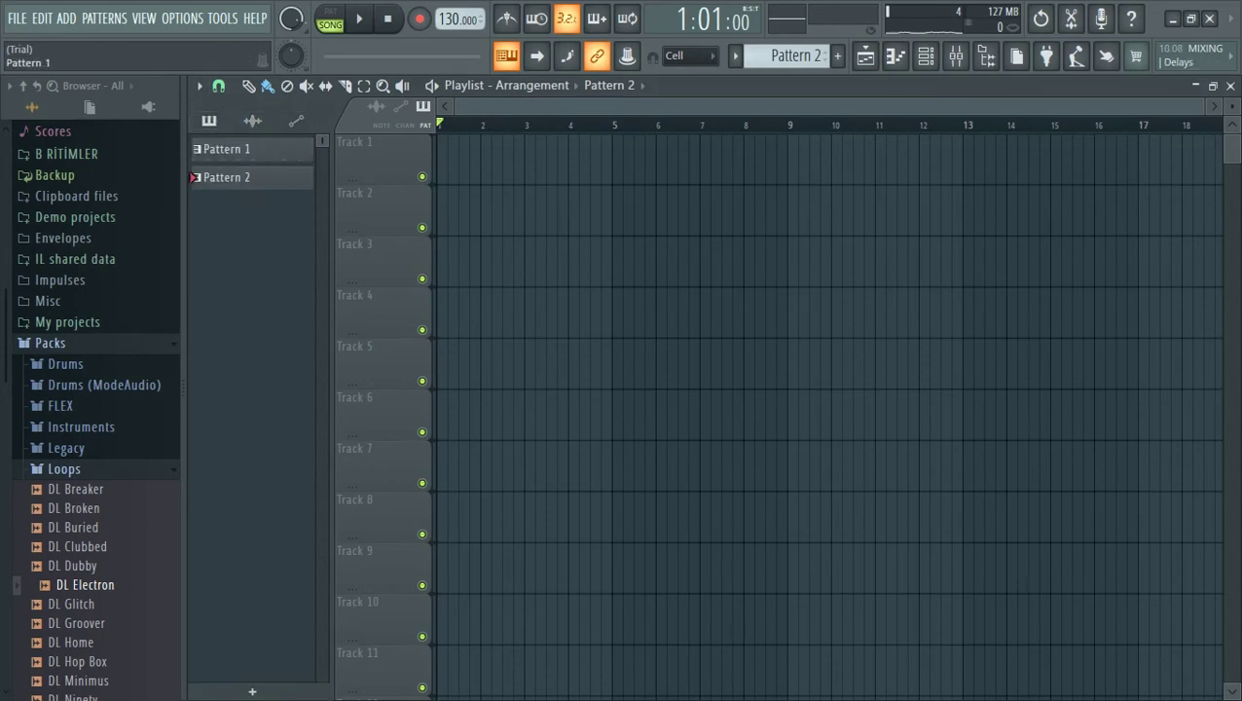
Step: Try Pattern 1 at bar 1 of Track 1 in the playlist, play it and remove the clip
click(450, 158)
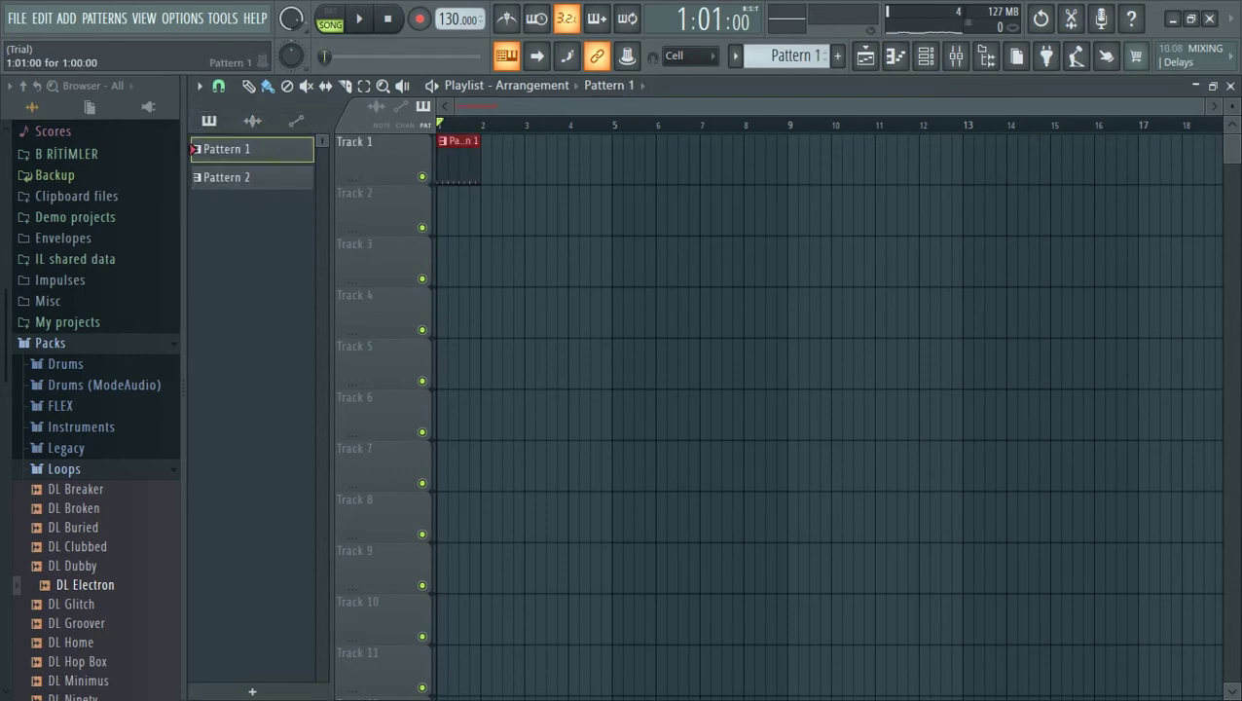
key(space)
key(space)
right_click(469, 160)
Step: Place Pattern 2 at bar 1 of Track 1 in the playlist and play the song
click(243, 177)
click(444, 161)
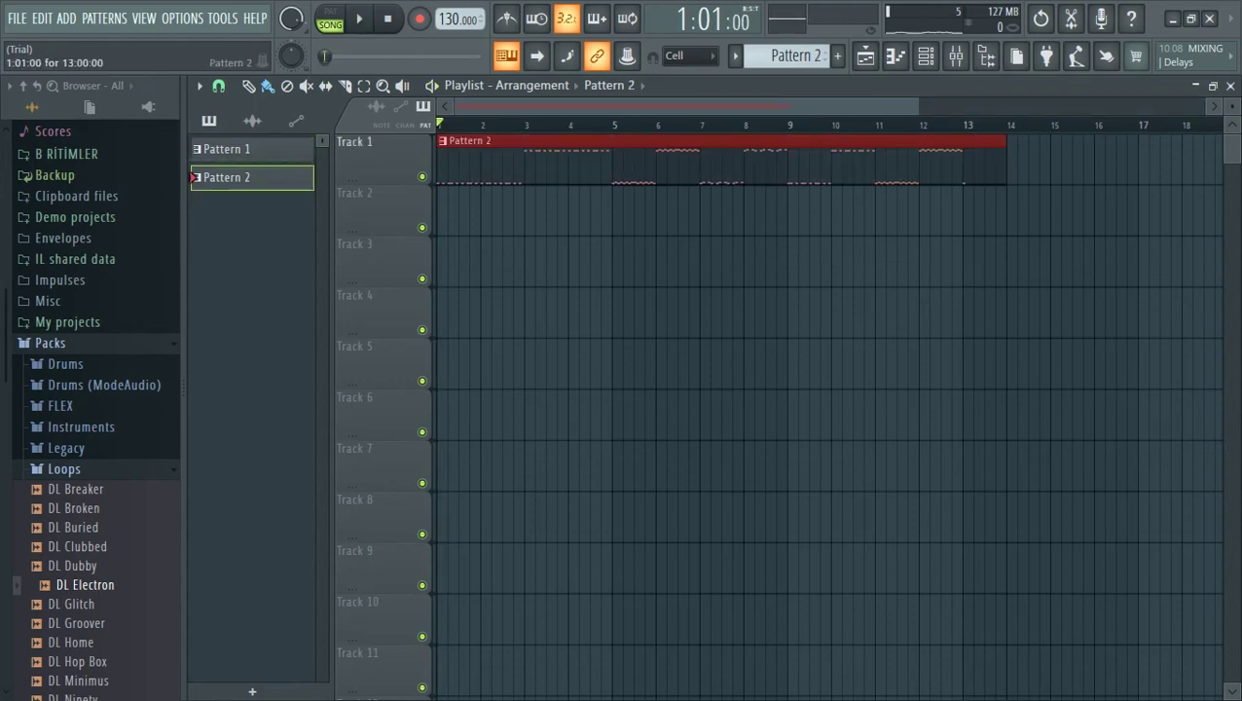
key(space)
key(space)
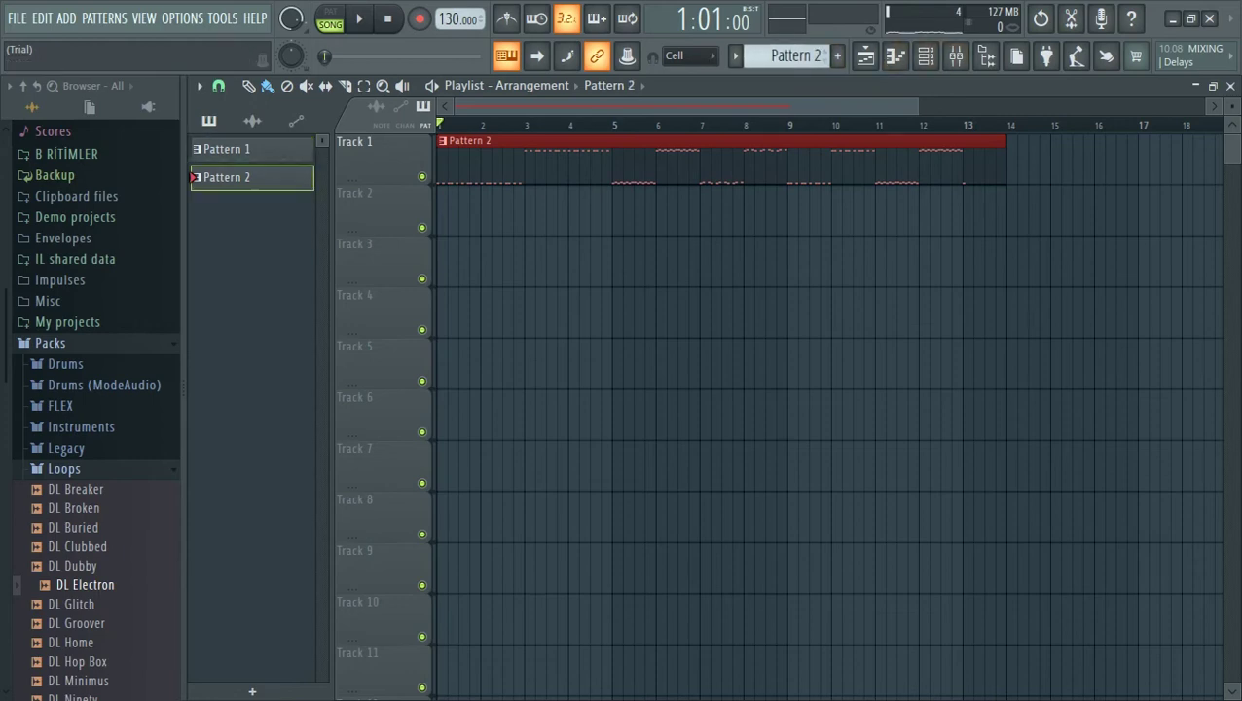
key(space)
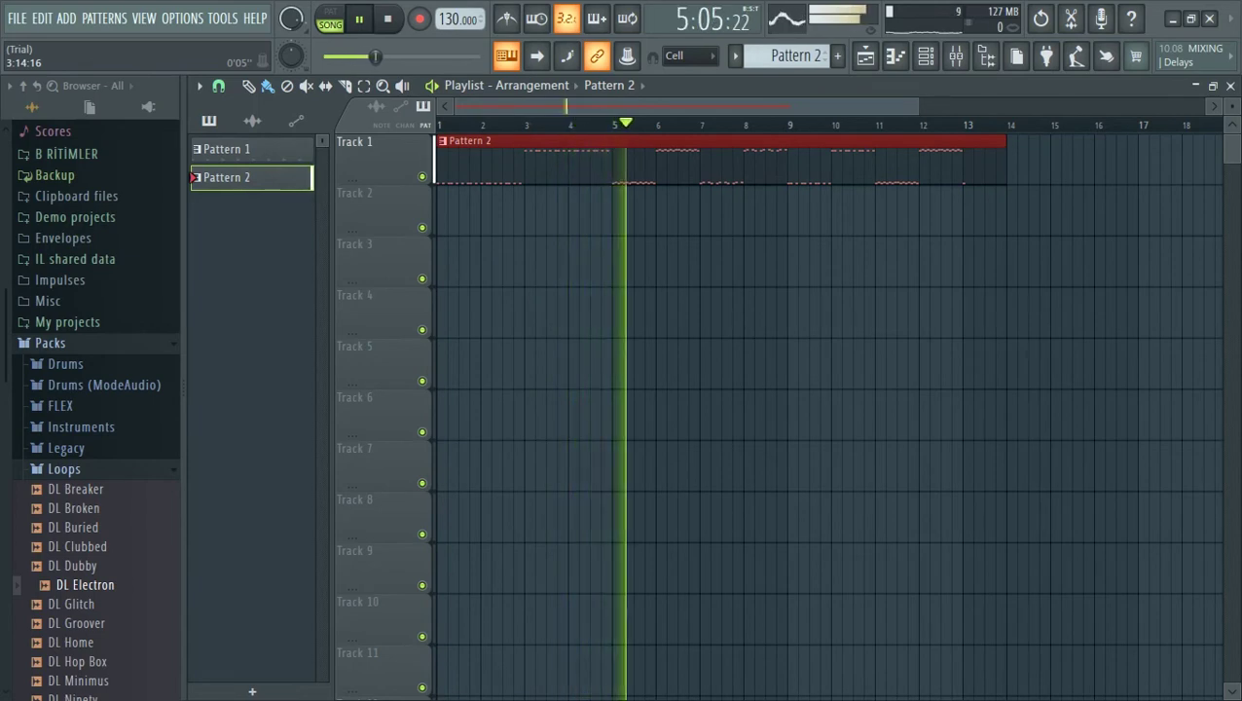
key(space)
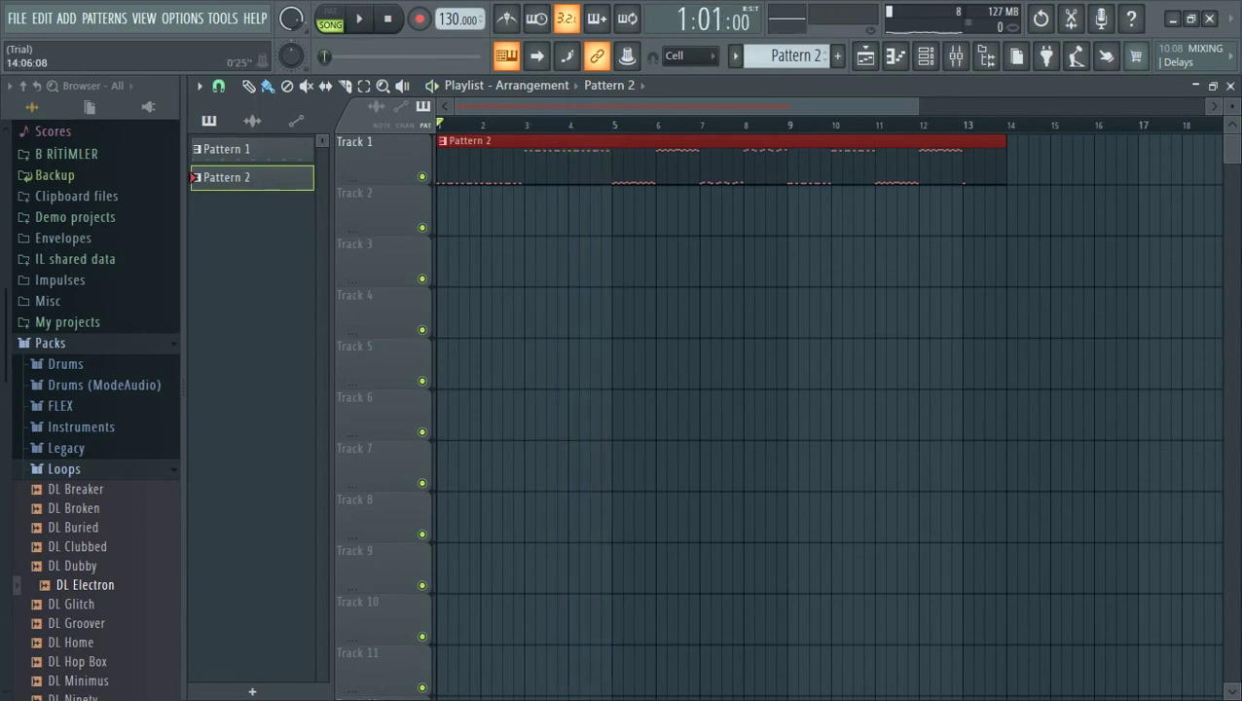
click(925, 56)
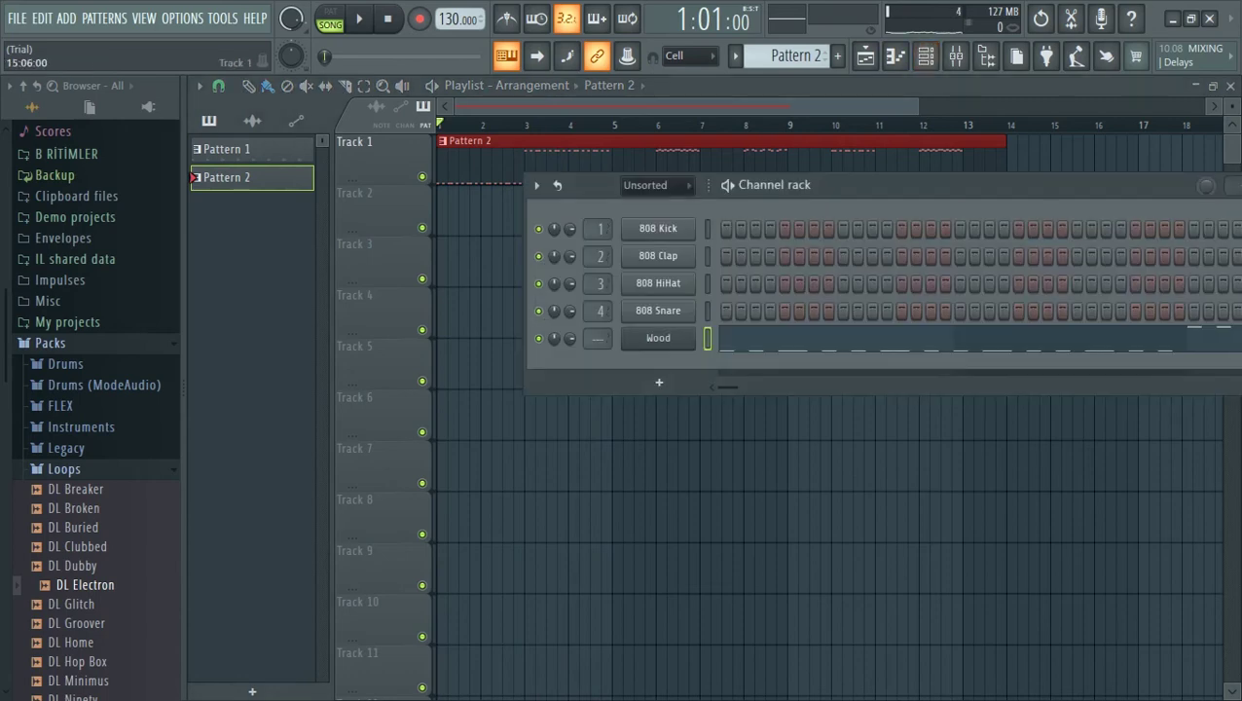
drag(1149, 185, 929, 159)
click(1092, 162)
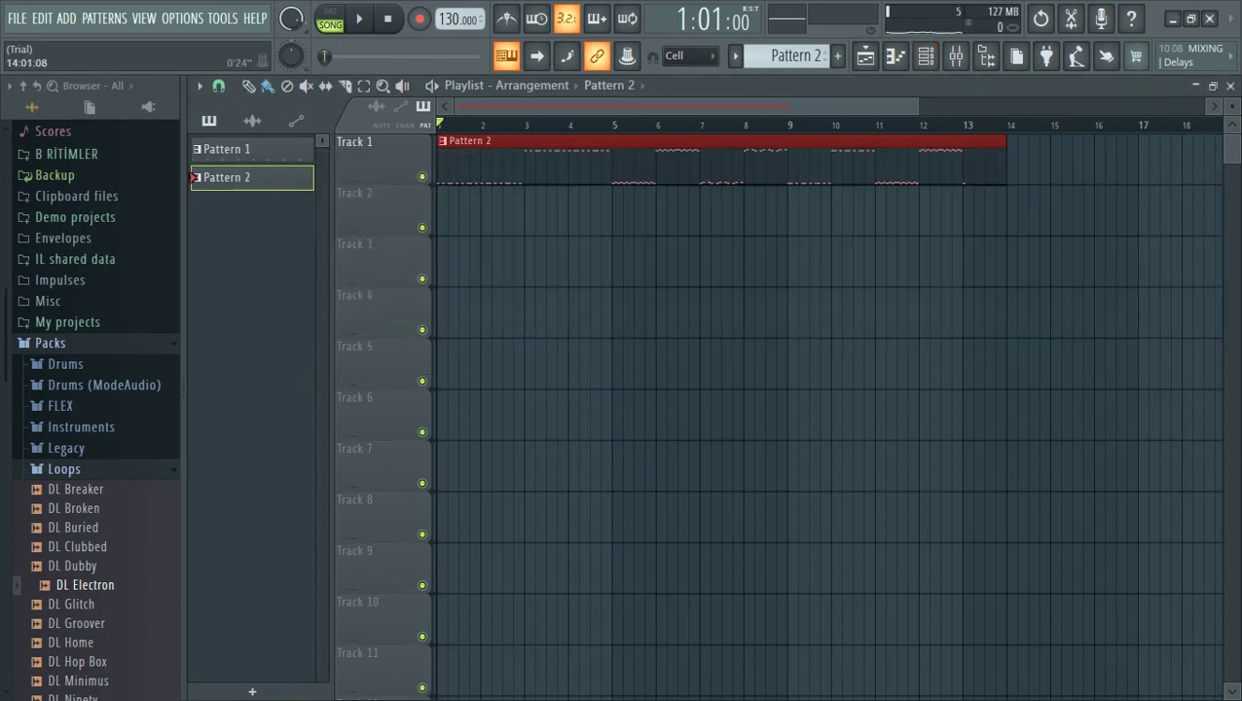
Step: Delete the stray C4 note at the start of bar 13 in Pattern 2 and return to the playlist
click(896, 55)
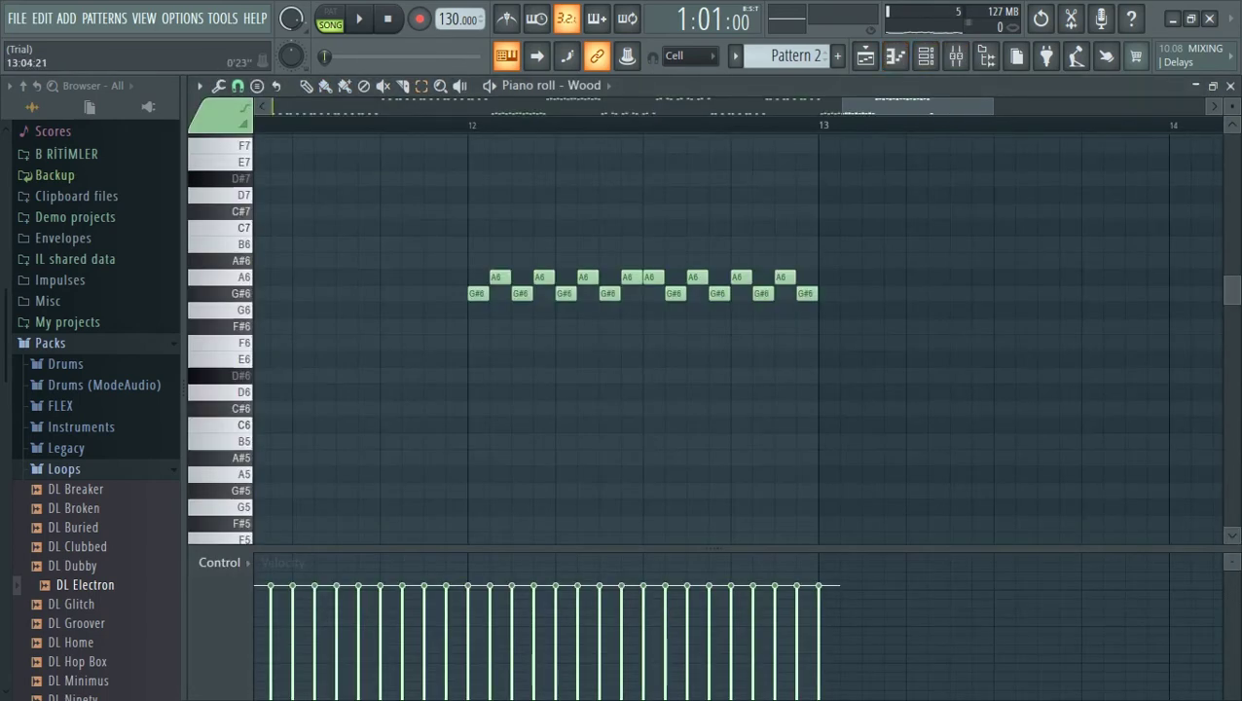
drag(1233, 290, 1232, 393)
click(827, 323)
right_click(828, 323)
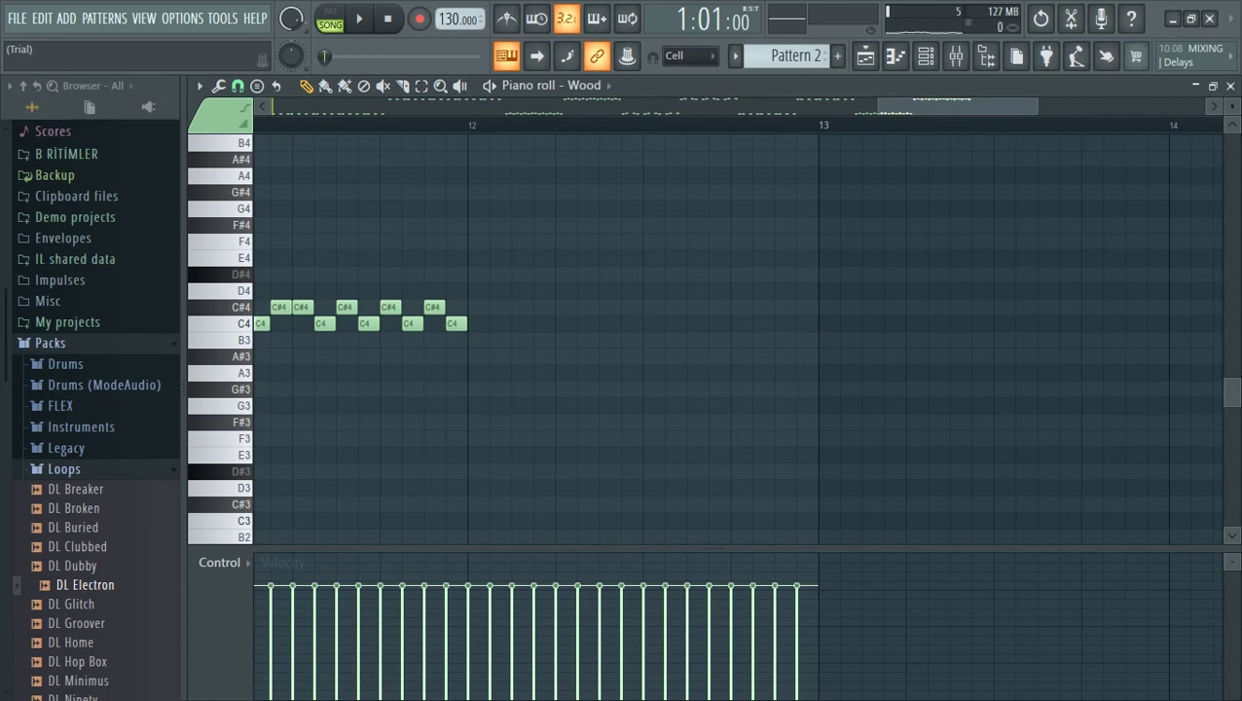
click(864, 56)
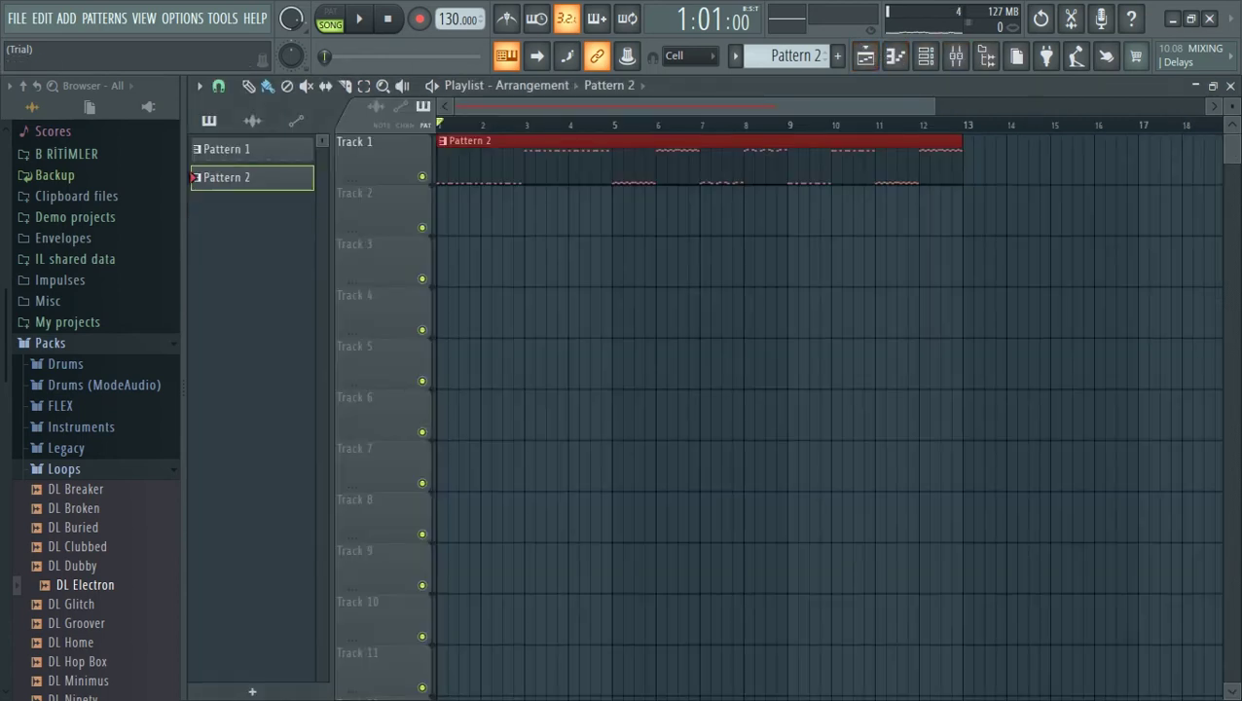
Step: Start an OGG export of the song and browse to the funkin-windows-64bit/assets/music folder on the desktop (Masaüstü)
click(17, 18)
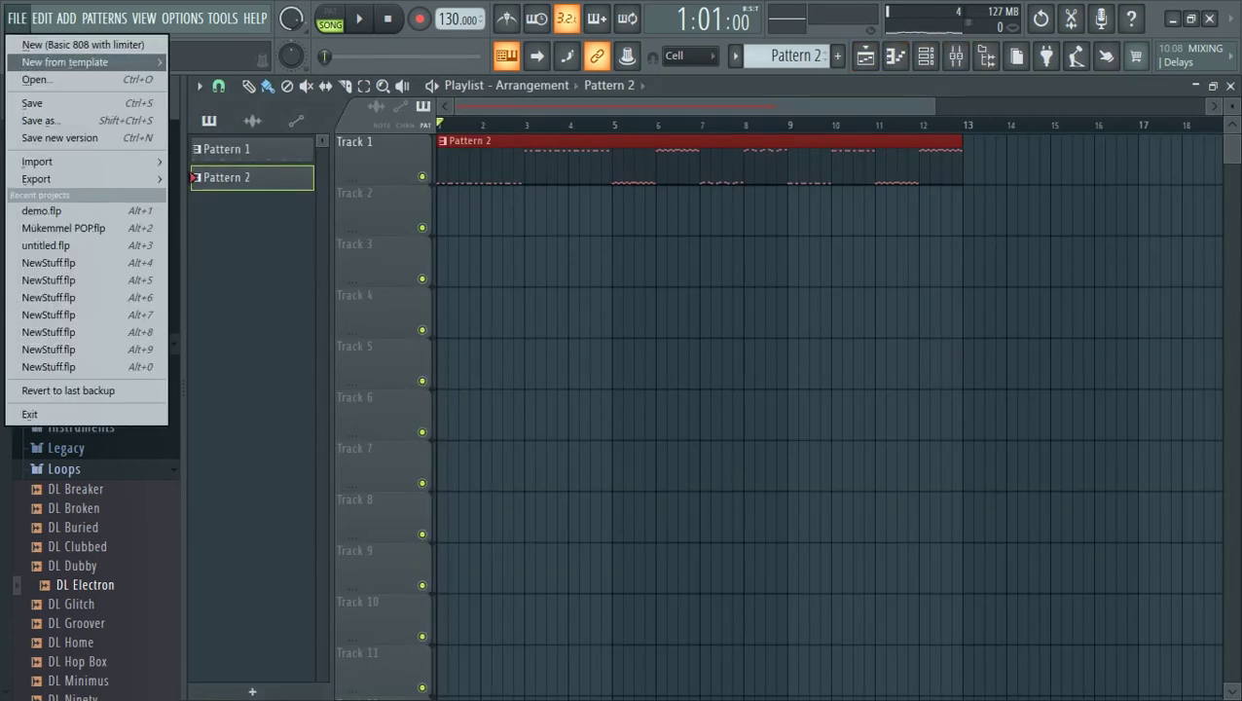
mouse_move(39, 179)
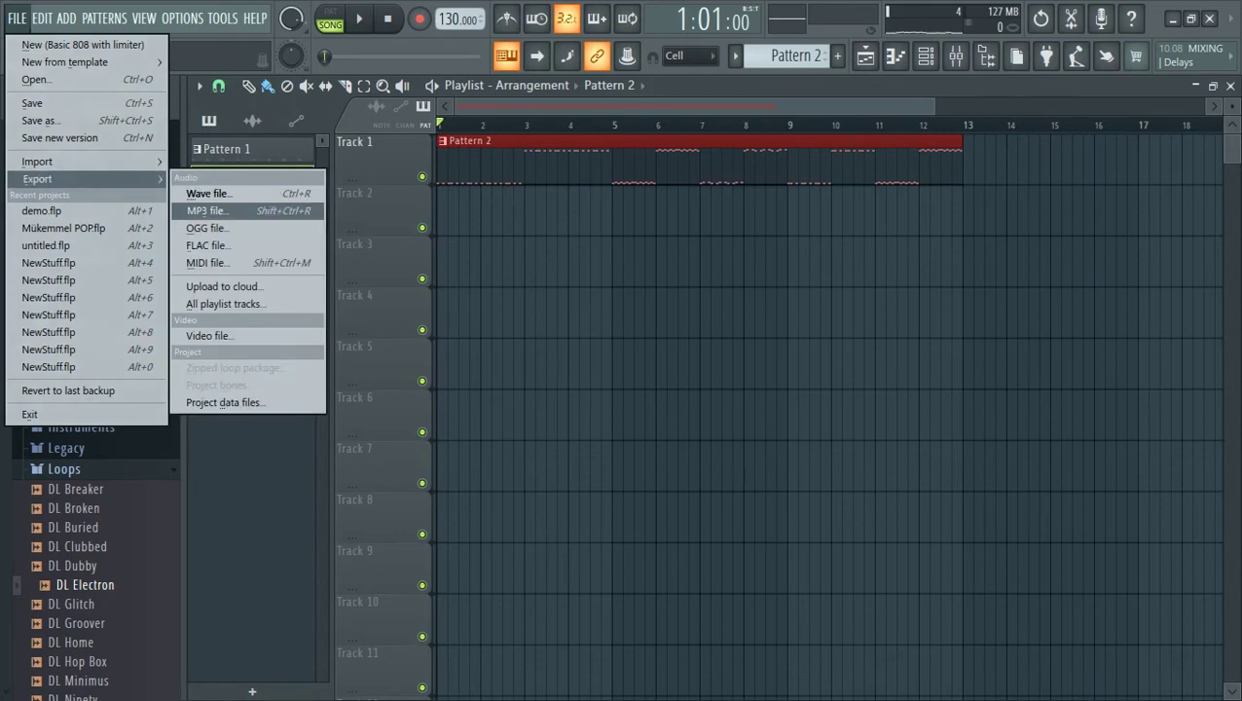
click(206, 228)
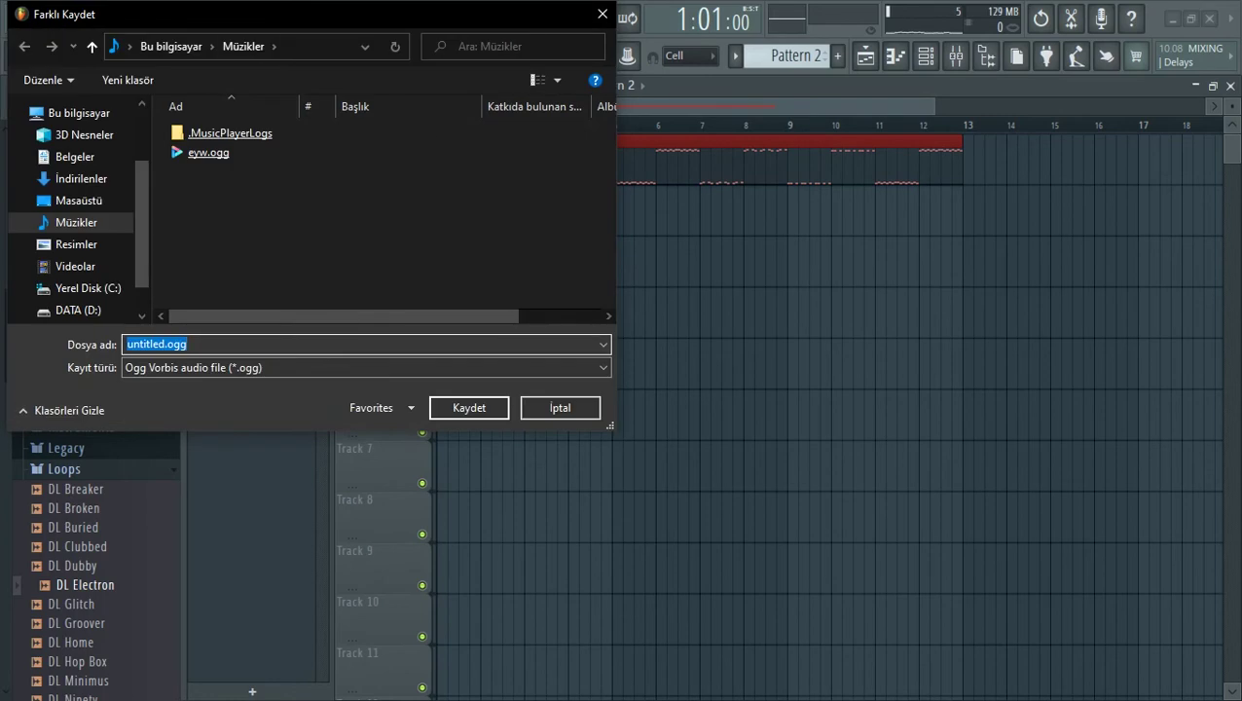
click(213, 47)
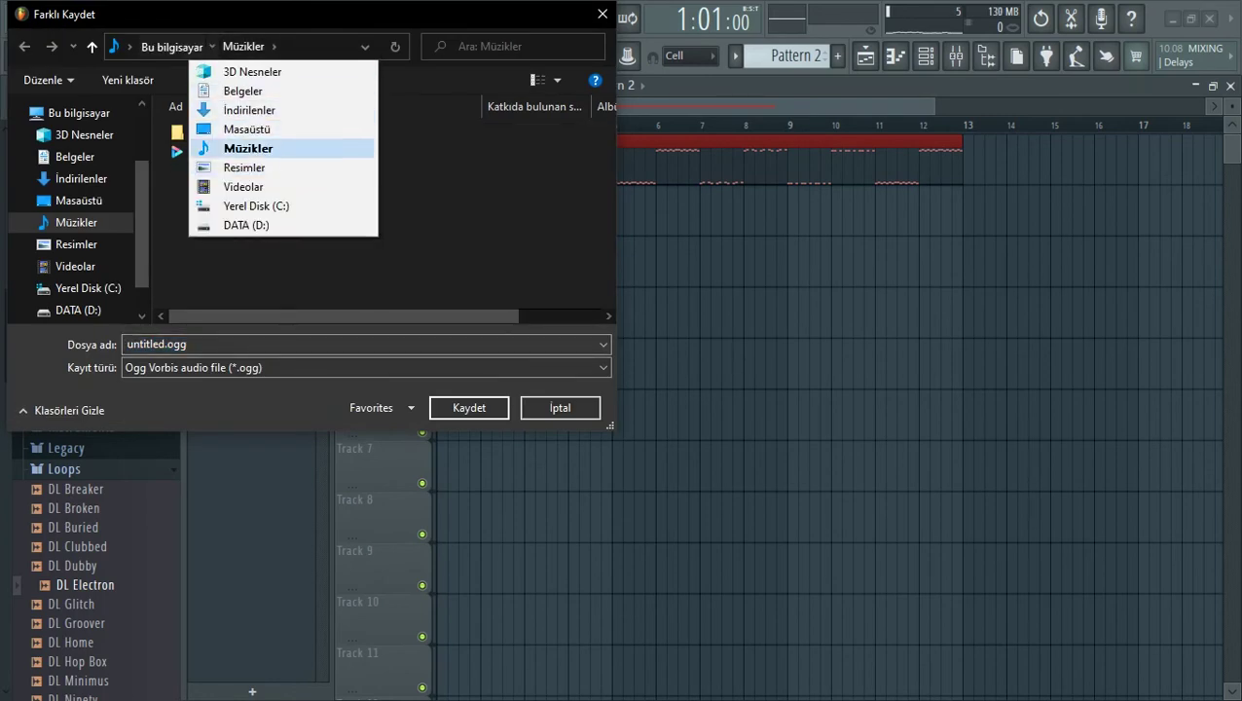
click(247, 129)
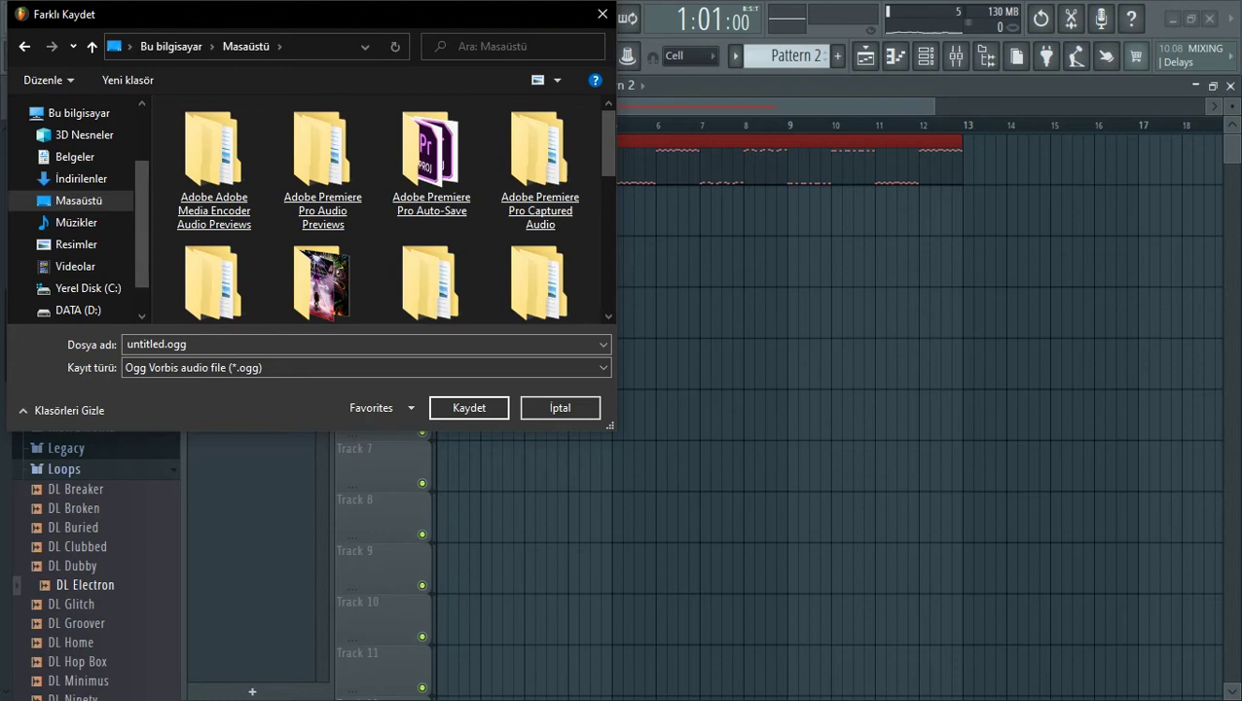
scroll(429, 136, down, 5)
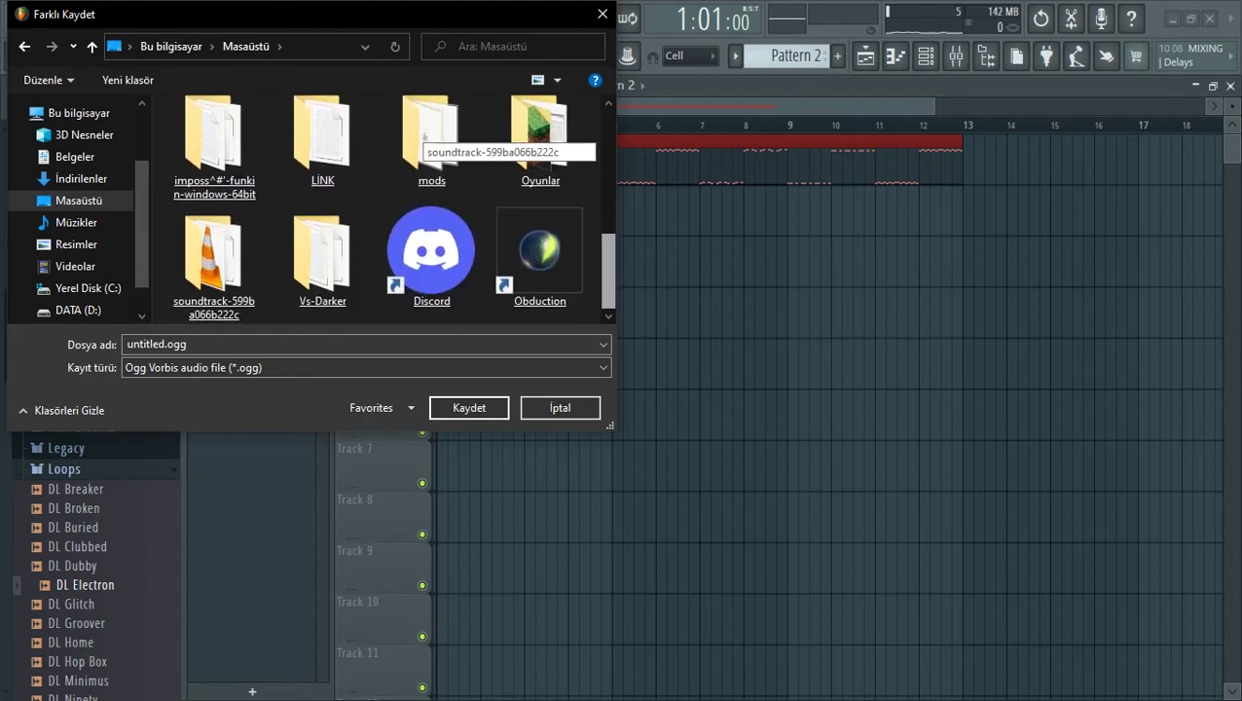
scroll(428, 146, up, 5)
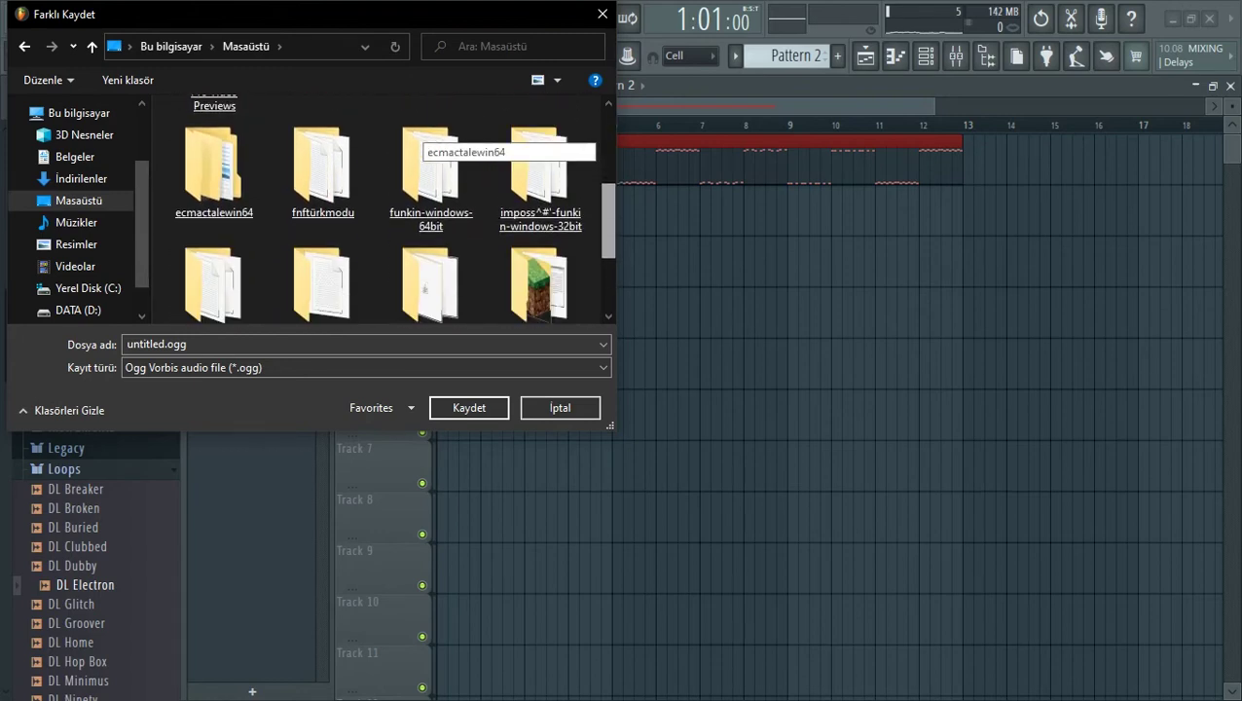
double_click(430, 175)
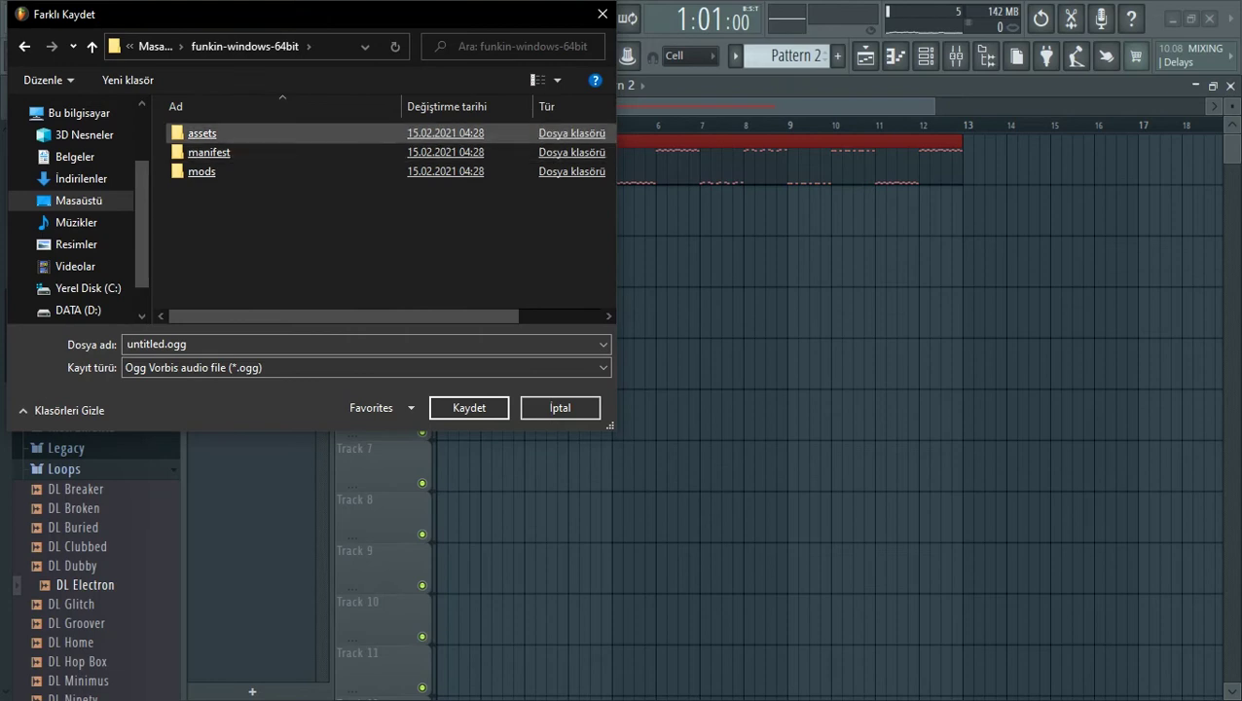
double_click(389, 133)
double_click(389, 172)
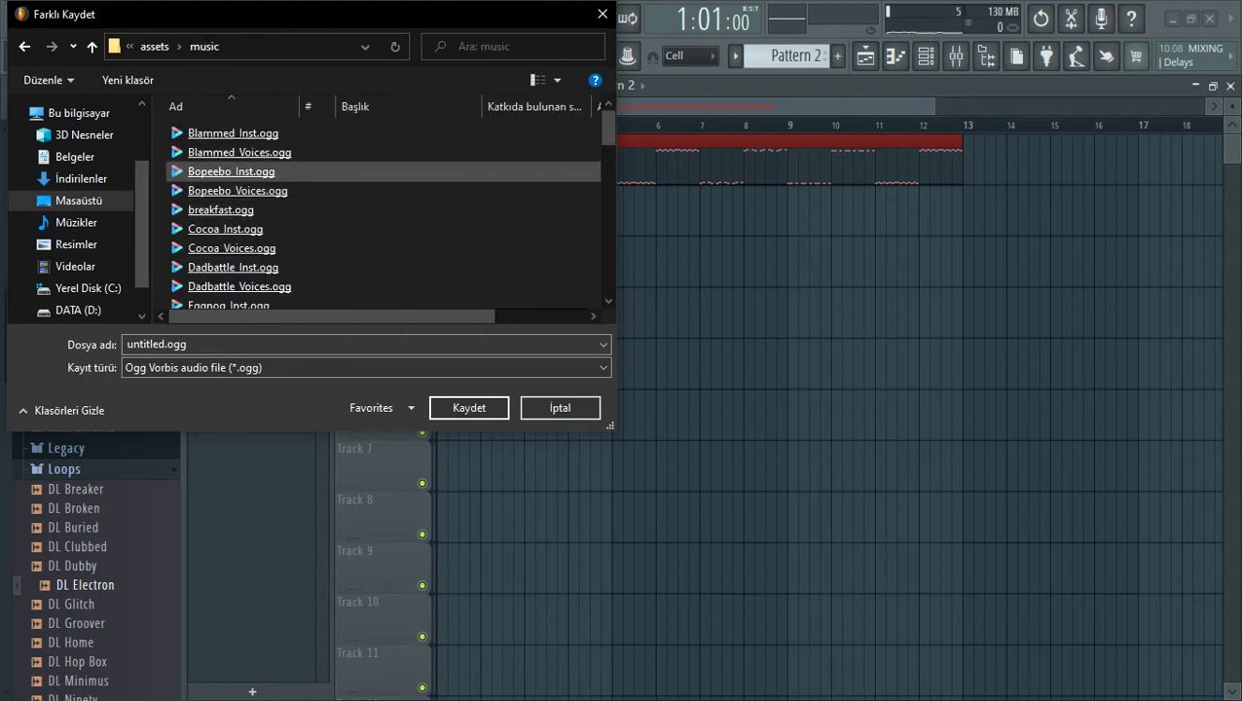
Step: Export the song as Bopeebo_Voices.ogg in the music folder, replacing the existing file
click(231, 171)
click(237, 191)
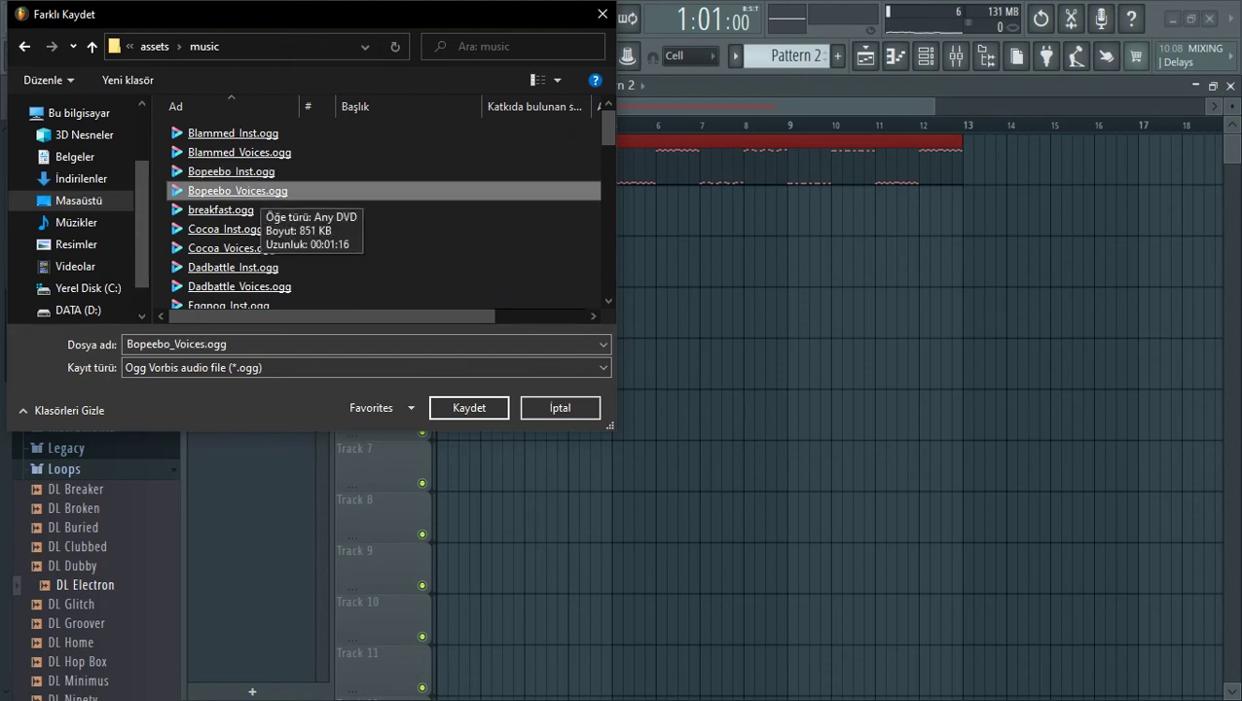
mouse_move(253, 173)
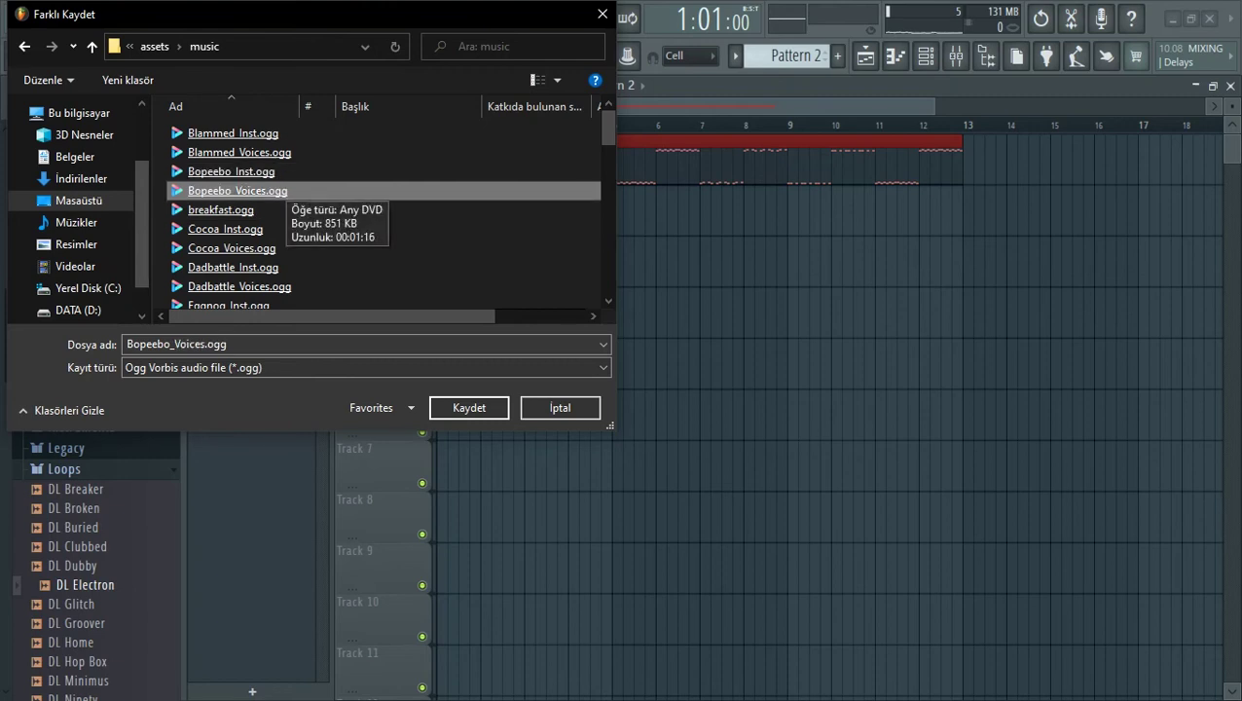
click(270, 191)
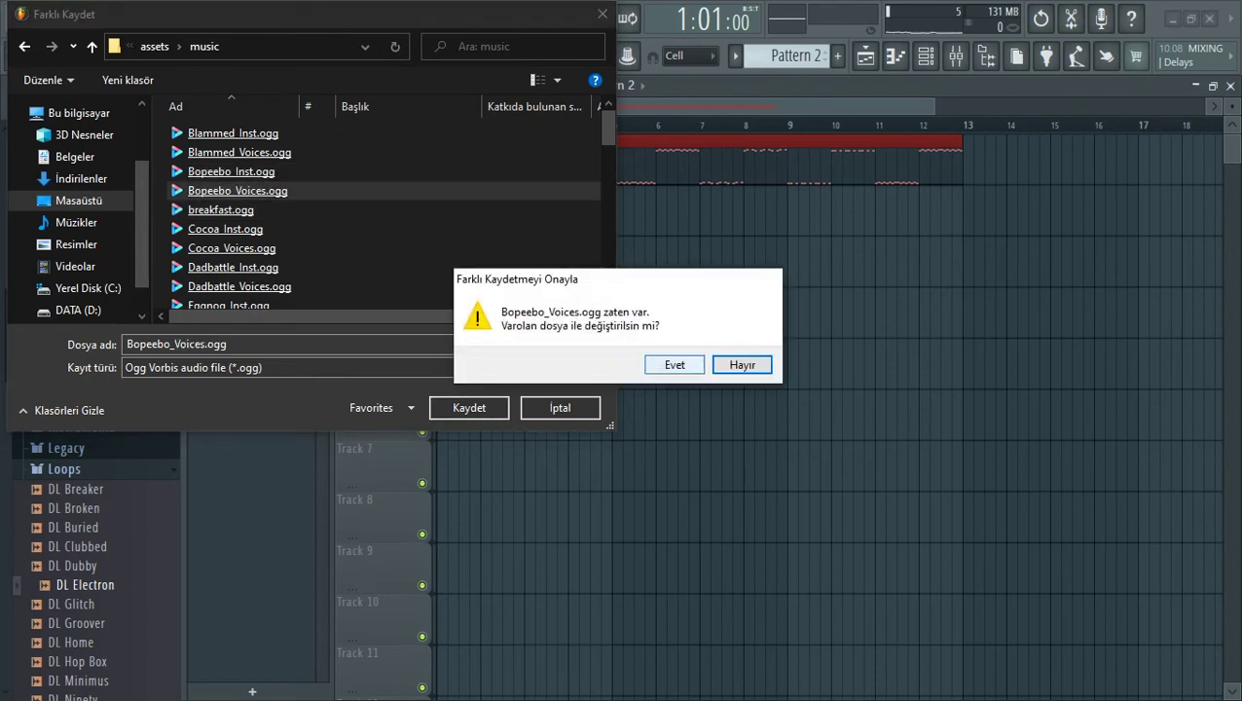
click(675, 364)
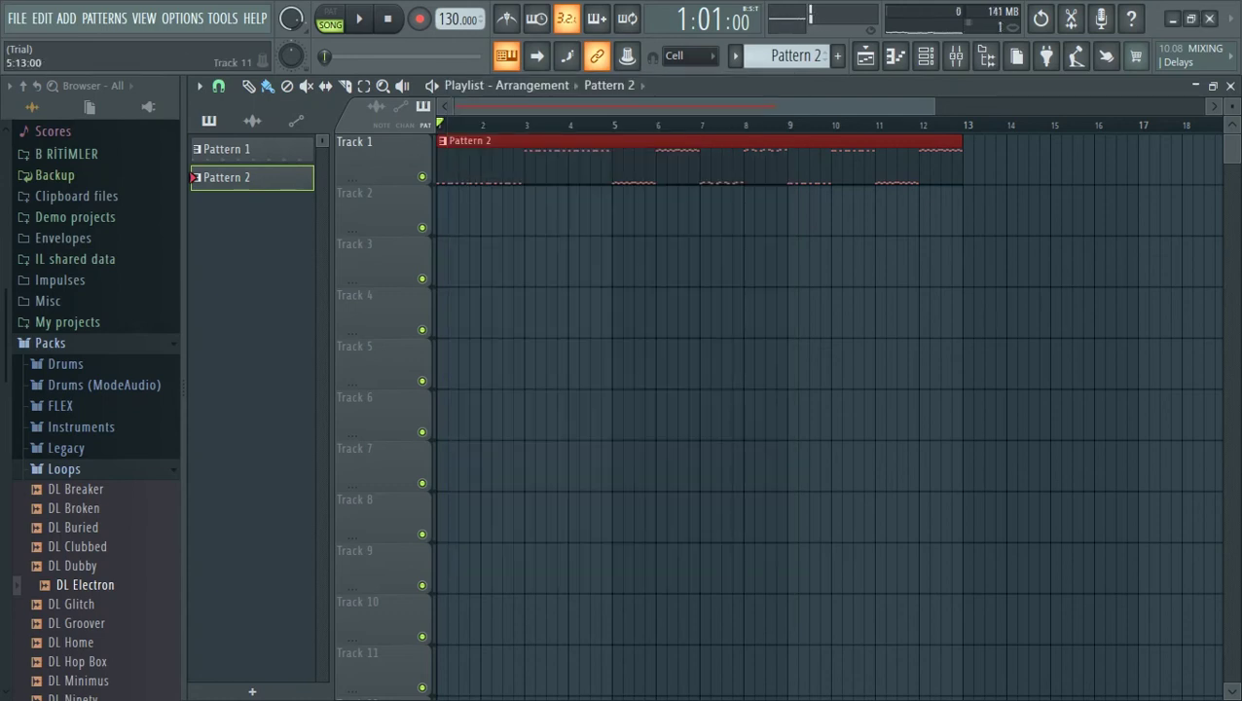
Step: Switch to Friday Night Funkin', maximize its window and start Week 1 of Story Mode on Normal difficulty
click(1173, 18)
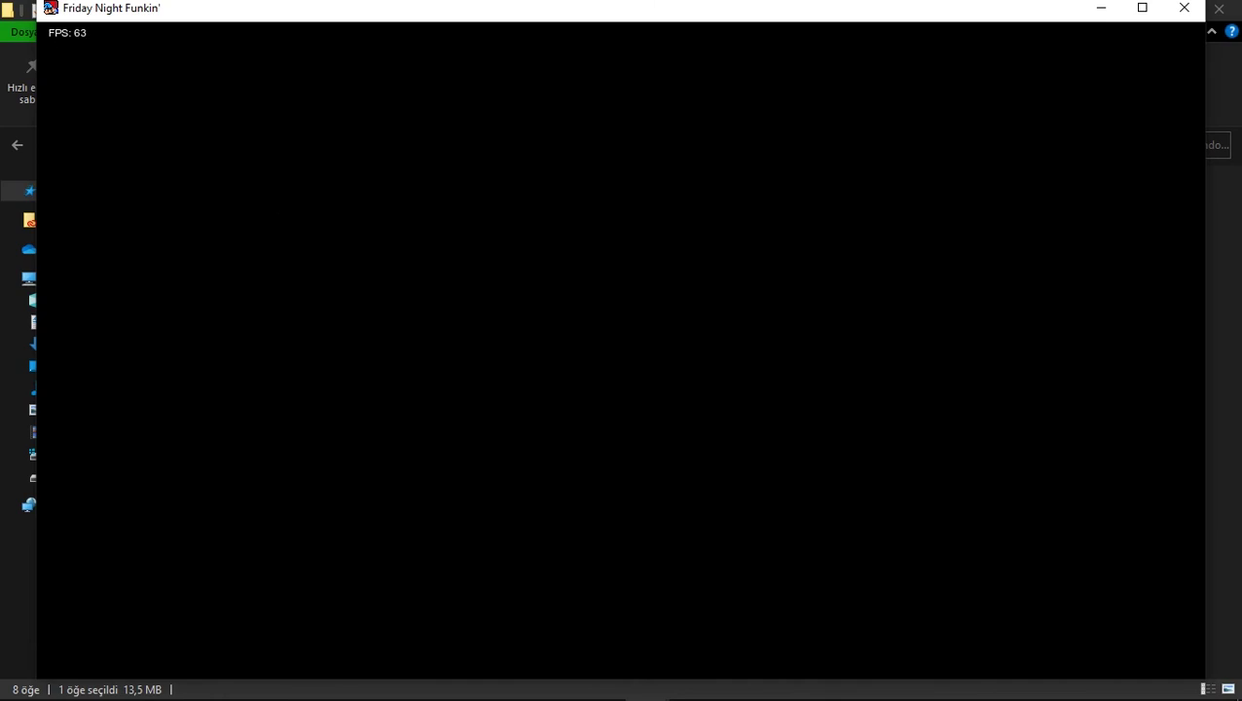
click(1142, 7)
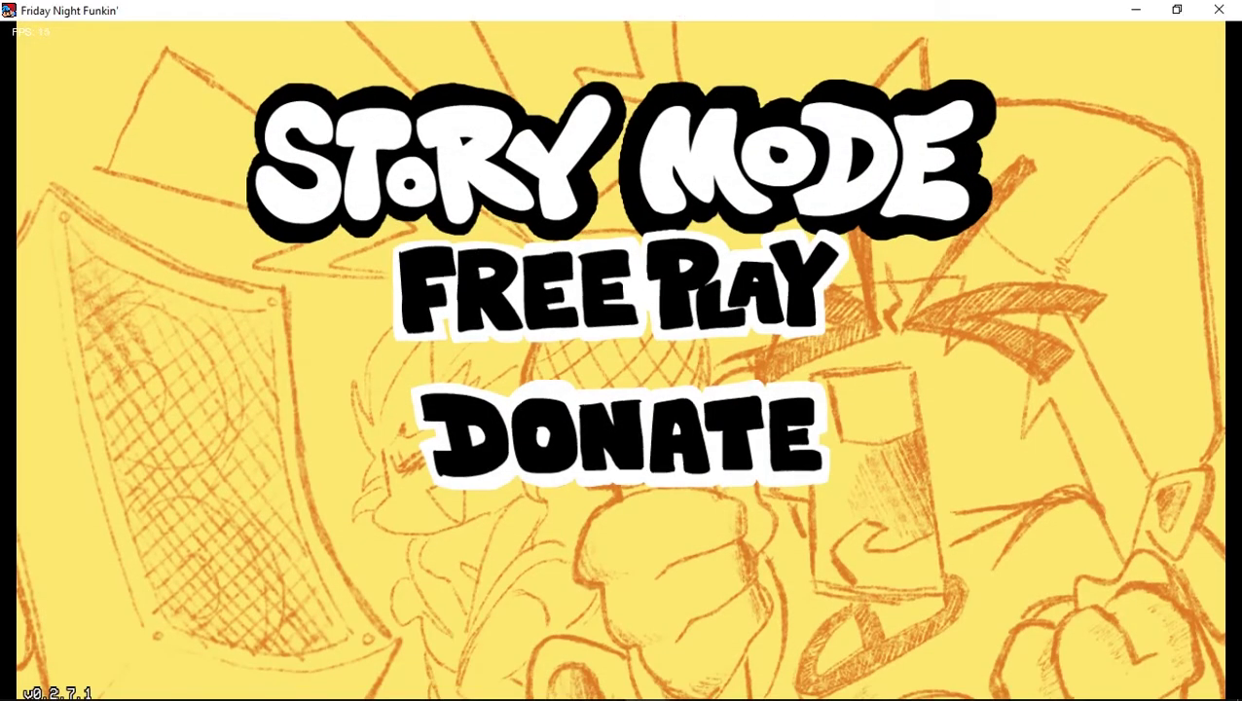
key(Return)
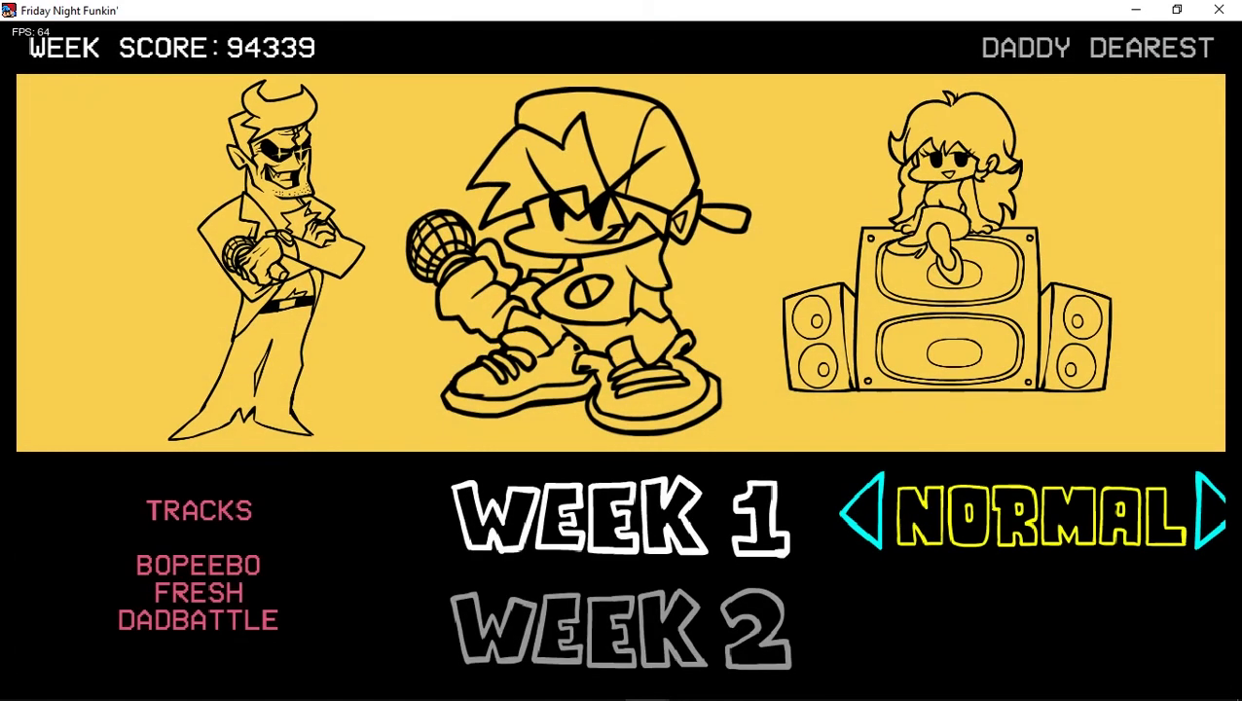
key(Return)
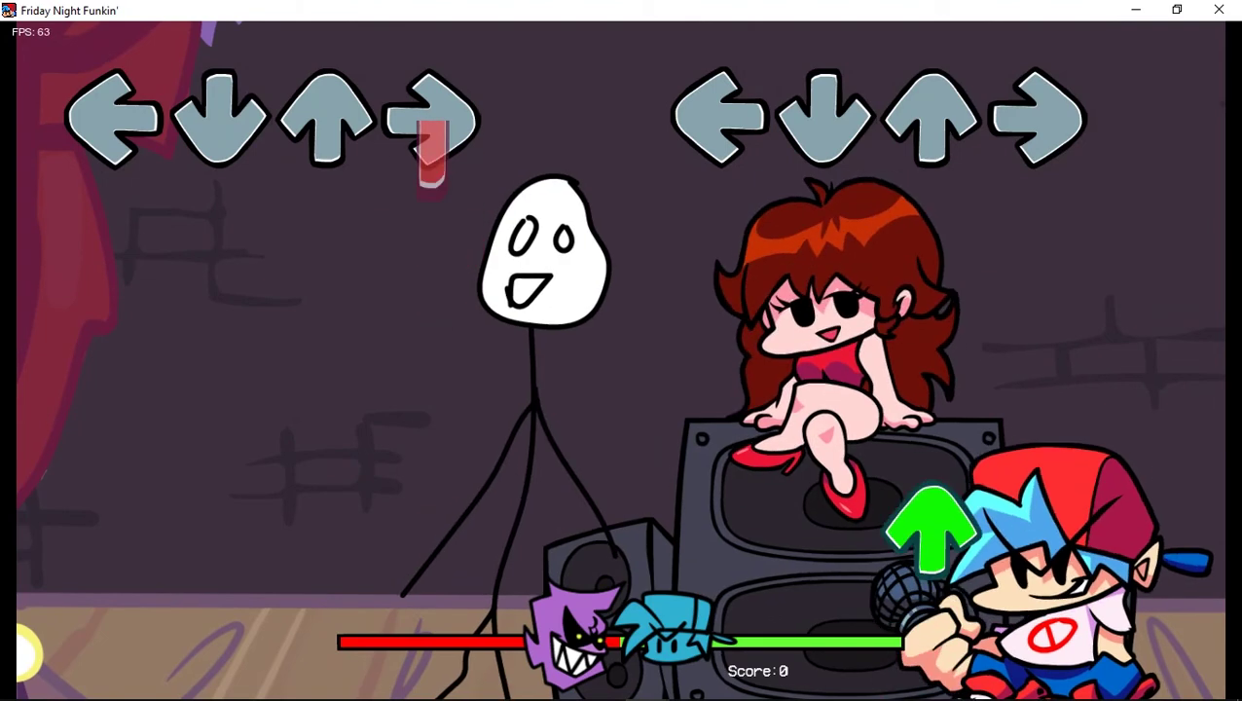
Step: Play the opening notes of Bopeebo to test the replaced music in the game
key(Right)
key(Right)
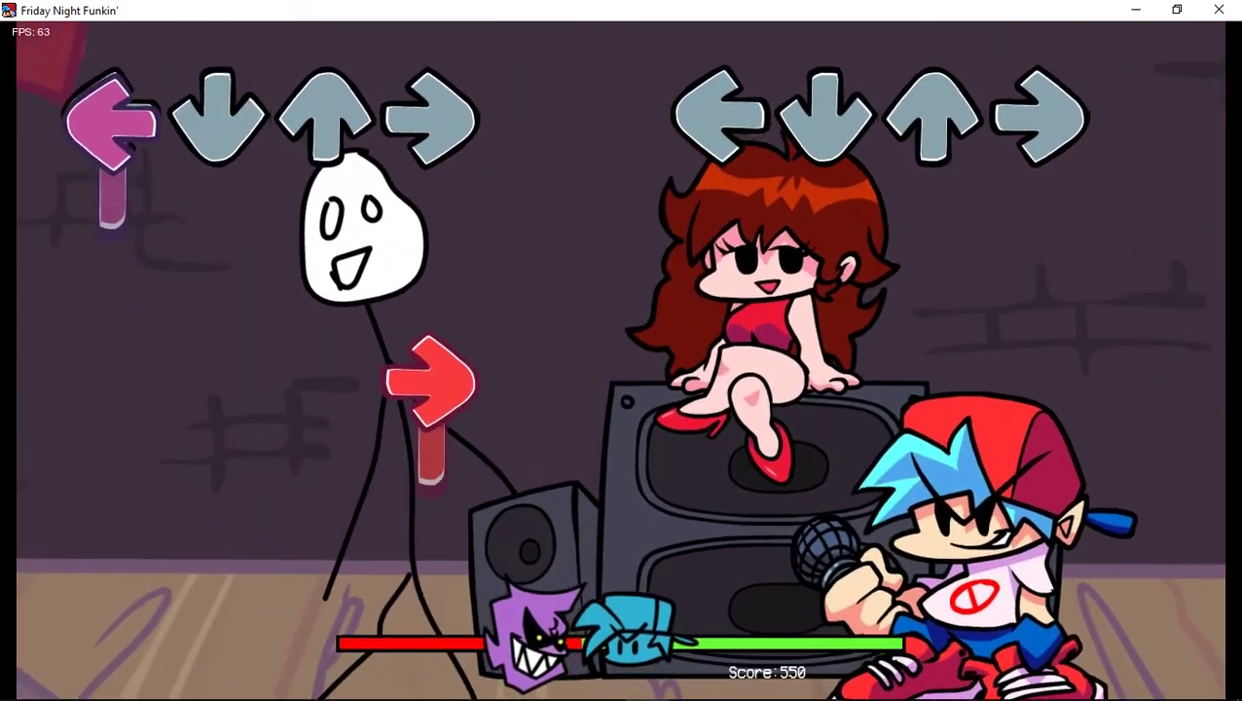
key(Down)
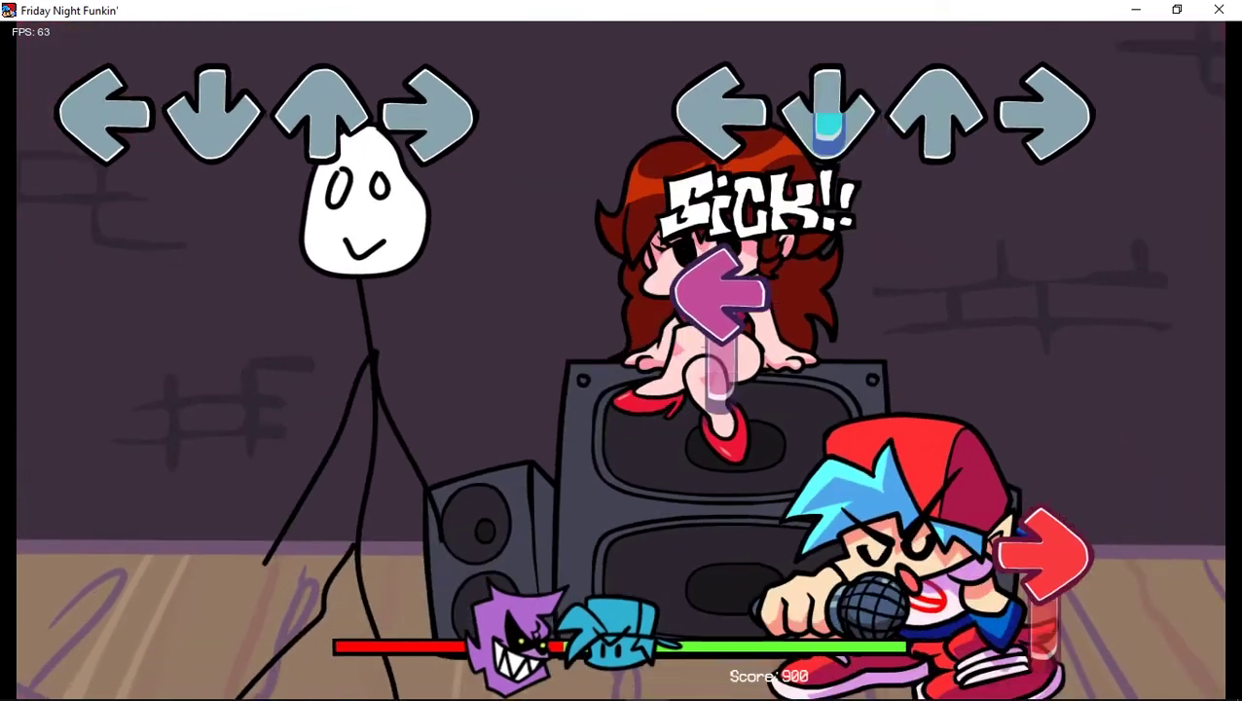
key(Left)
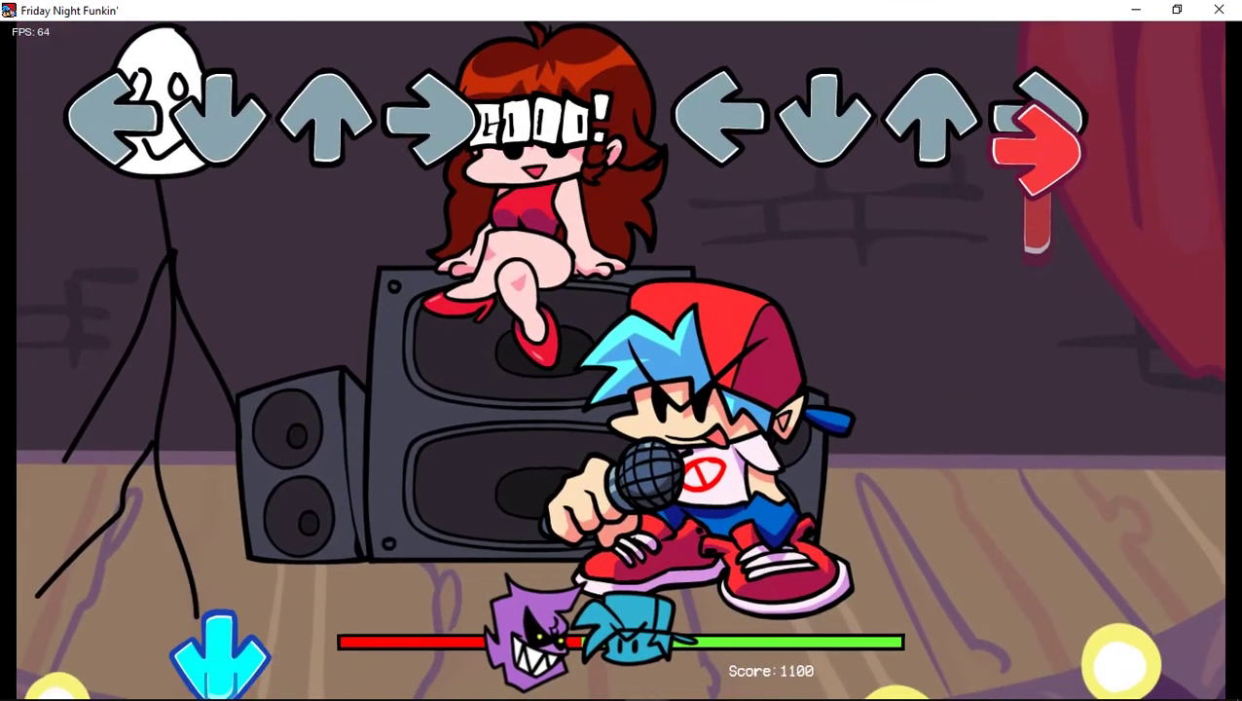
key(Right)
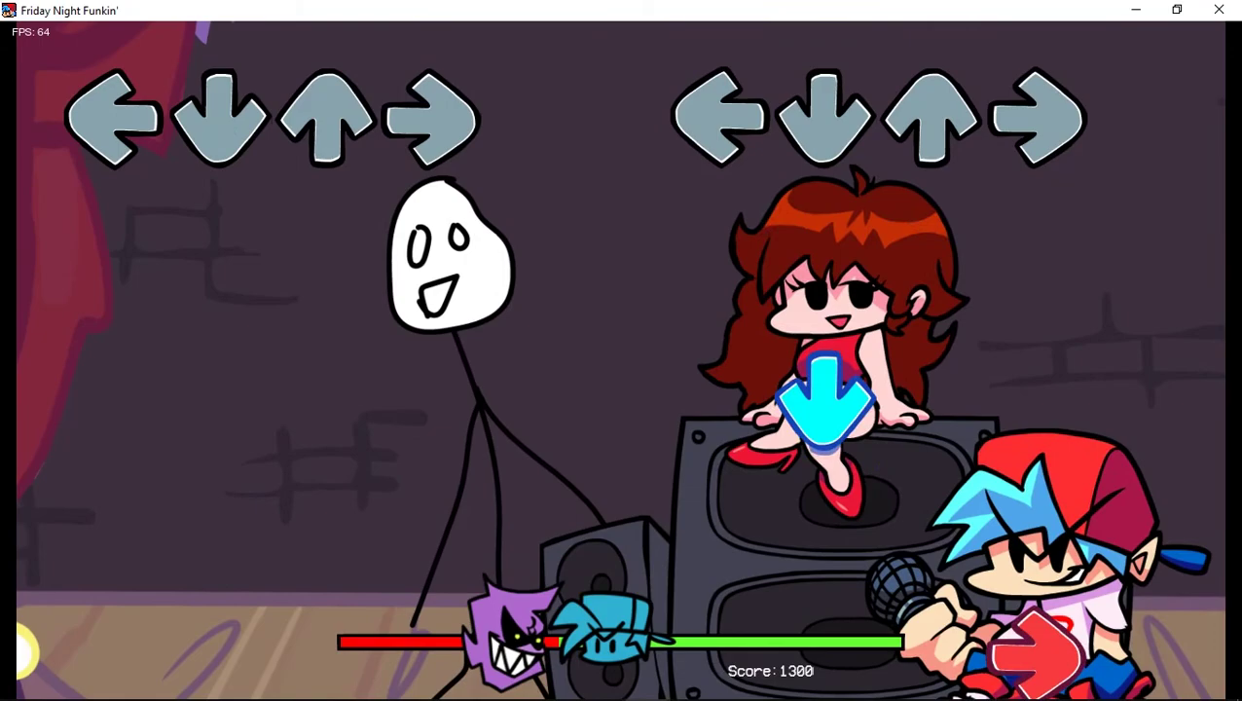
key(Return)
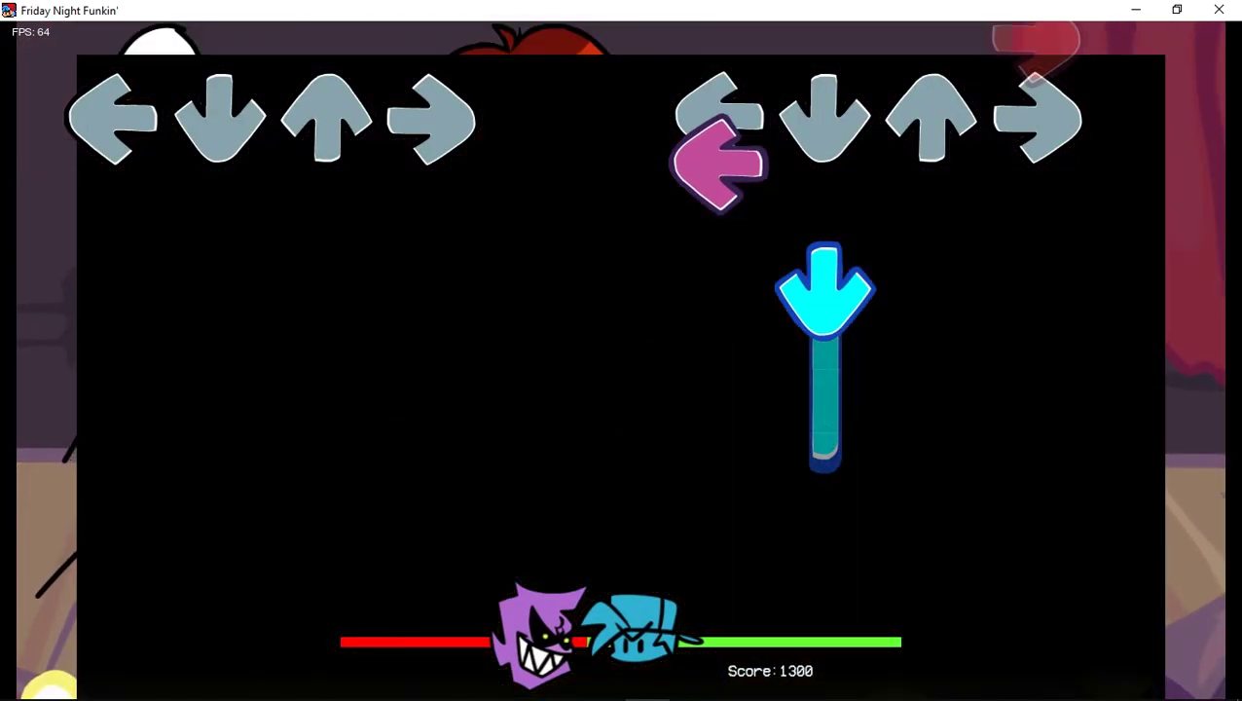
Step: Open the chart editor for Bopeebo and delete the up note and both right notes in section 0
key(7)
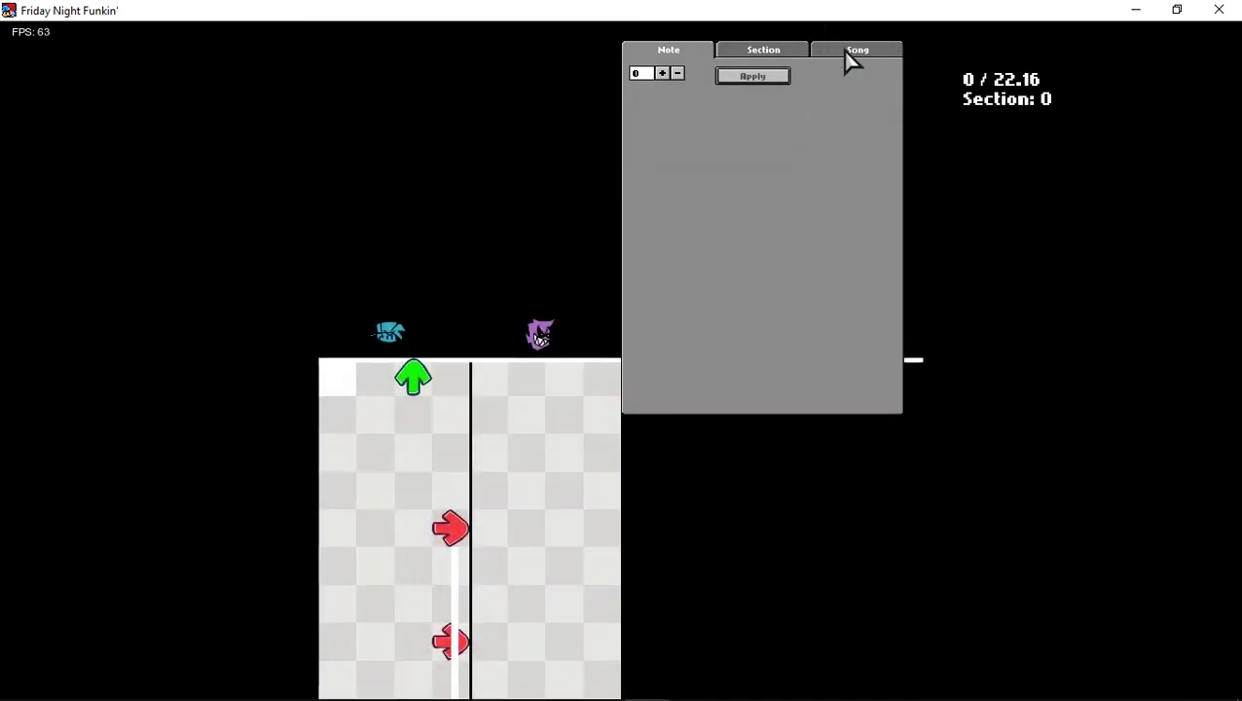
click(410, 376)
click(461, 529)
click(453, 642)
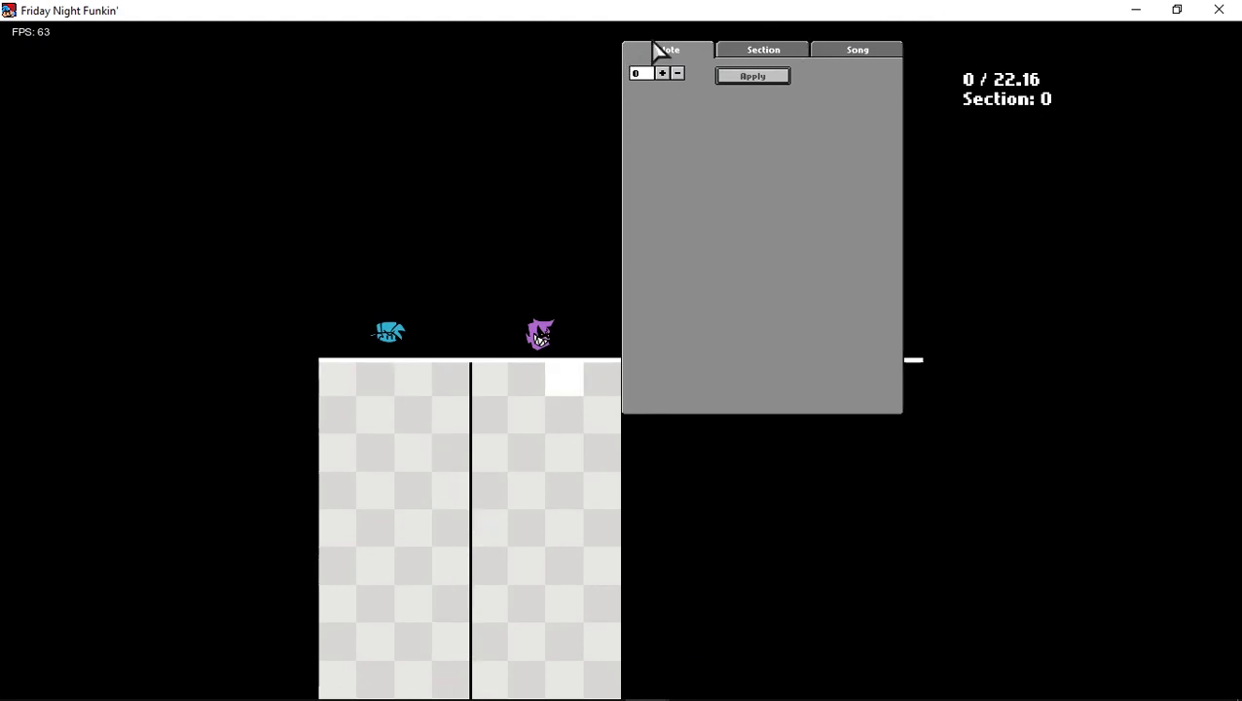
Step: Open the song settings of the Bopeebo chart
click(861, 49)
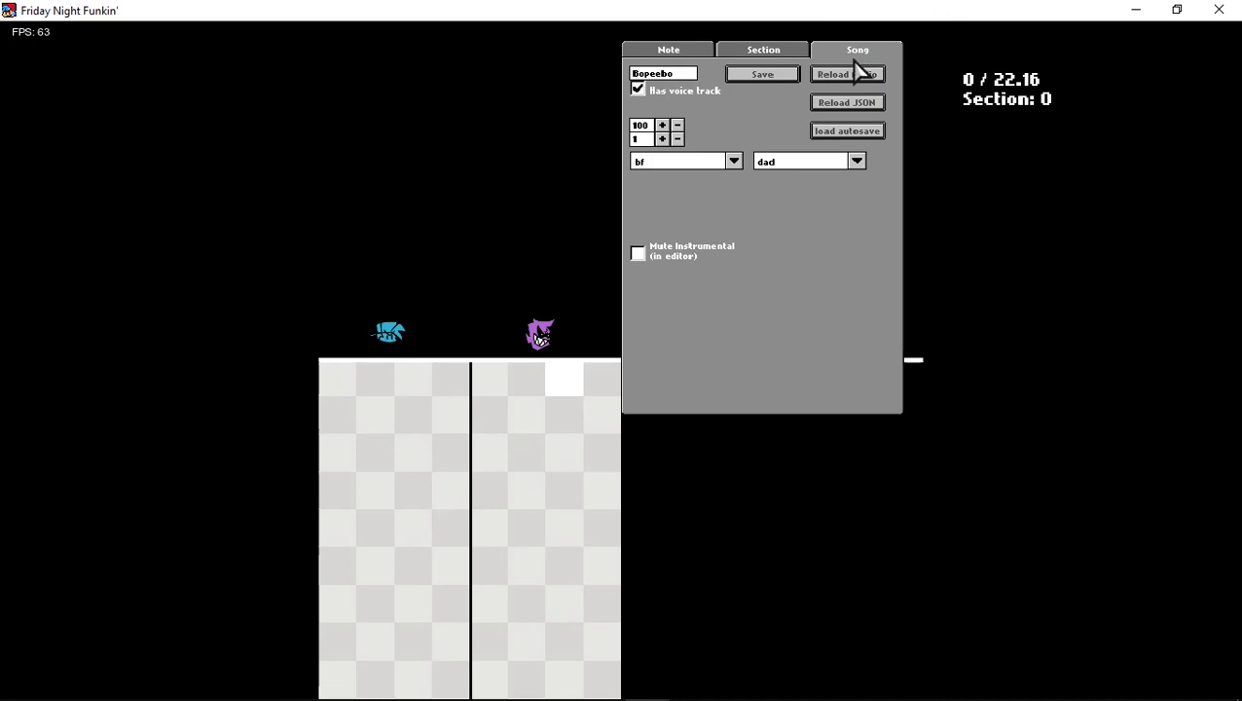